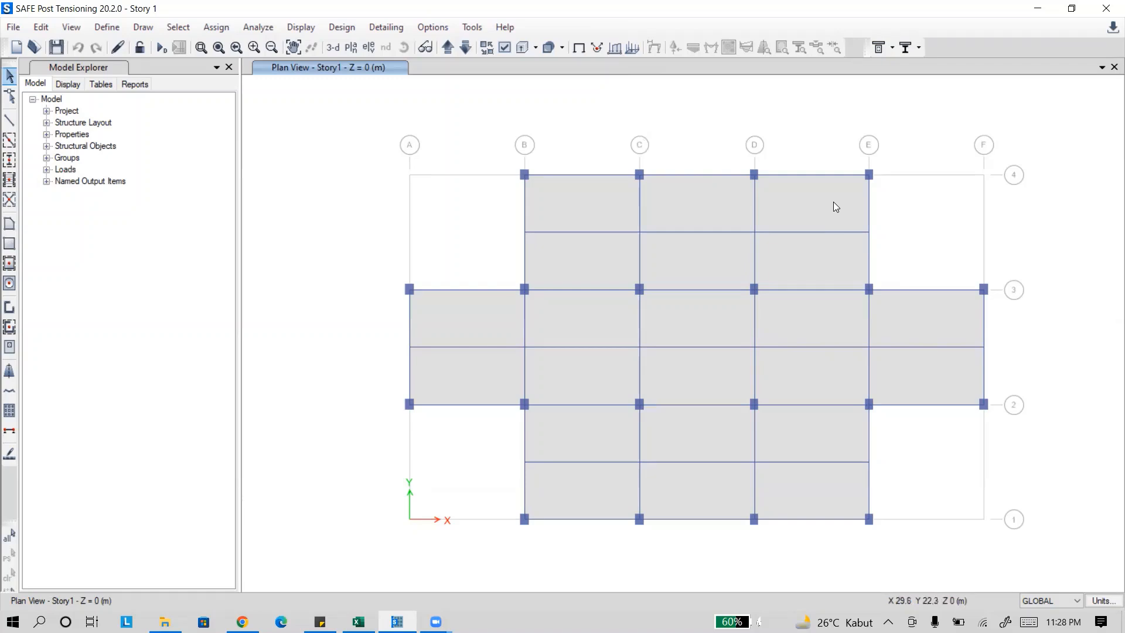
Review the list of defined materials and close it without changing any material.
click(107, 27)
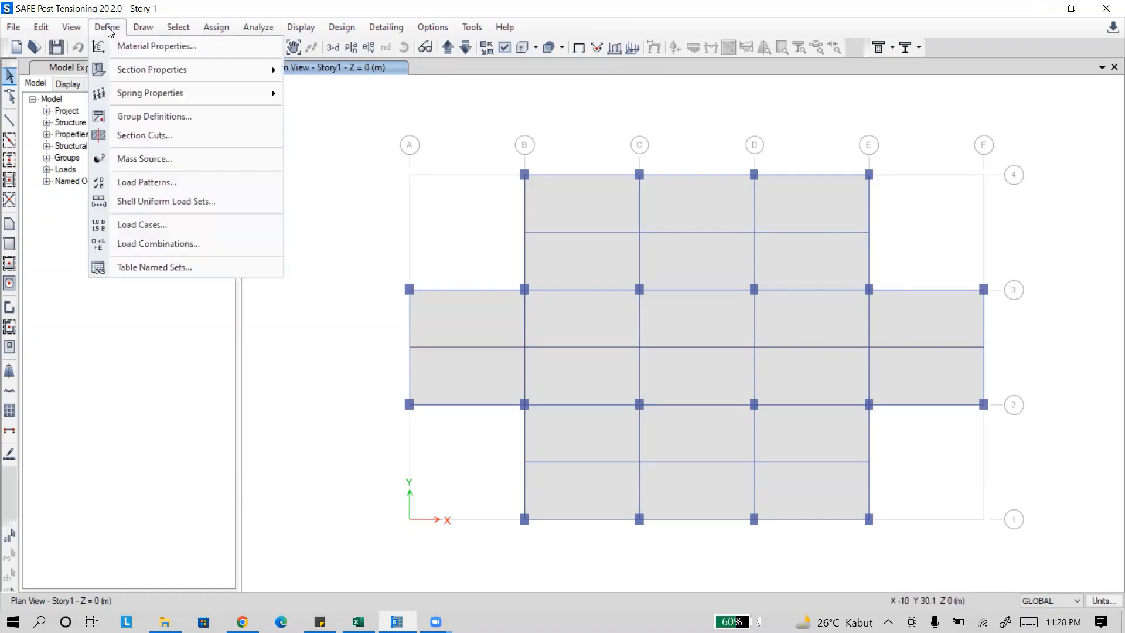
click(131, 47)
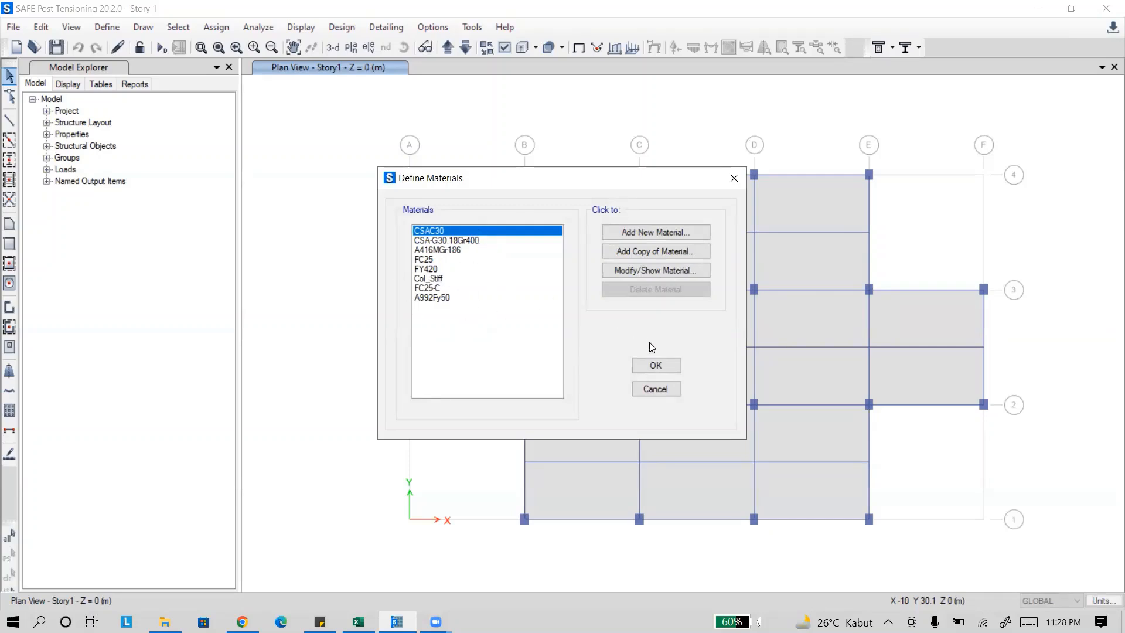
click(655, 366)
Add a Nonlinear Static load case named IMMEDIATE-ALL LOADS with its floor cracking analysis set to Cracked (Short Term).
click(108, 28)
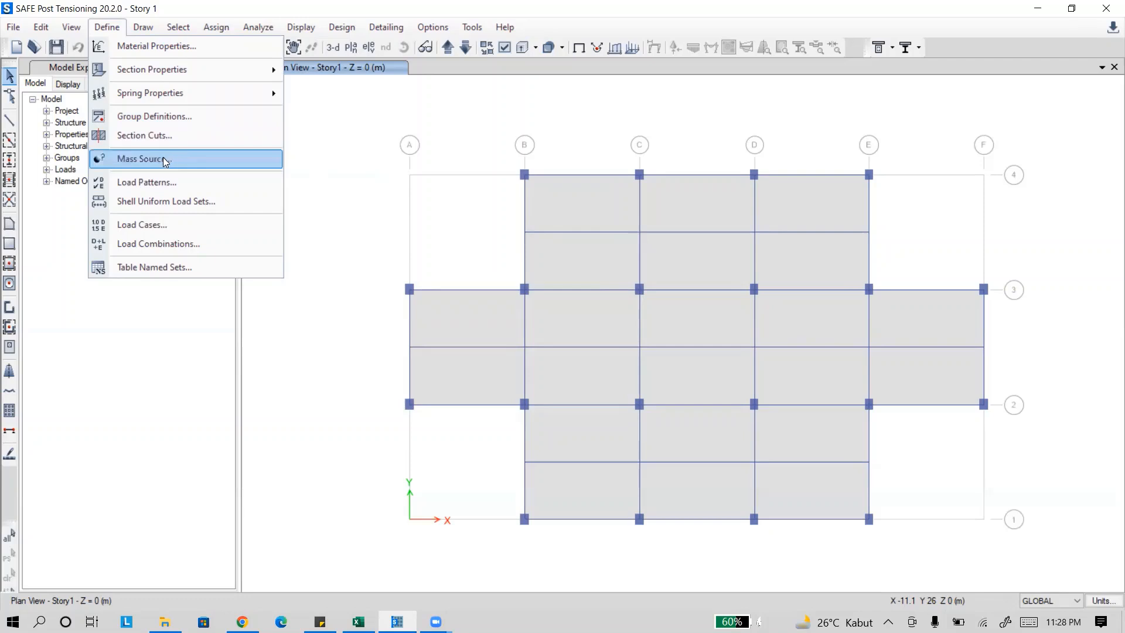
click(157, 224)
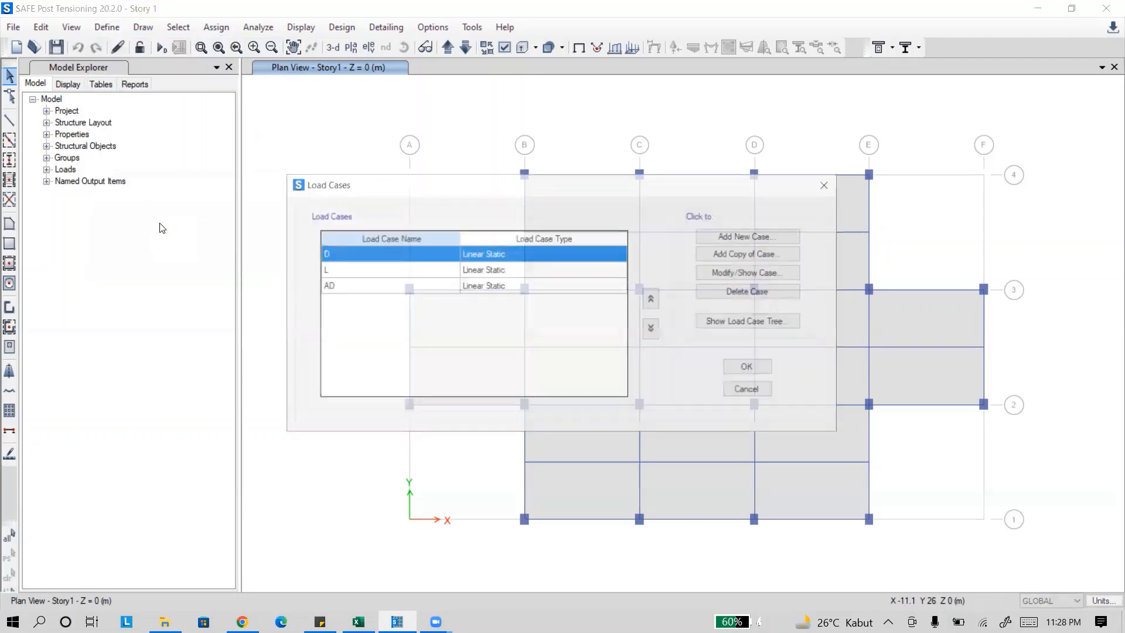
click(733, 236)
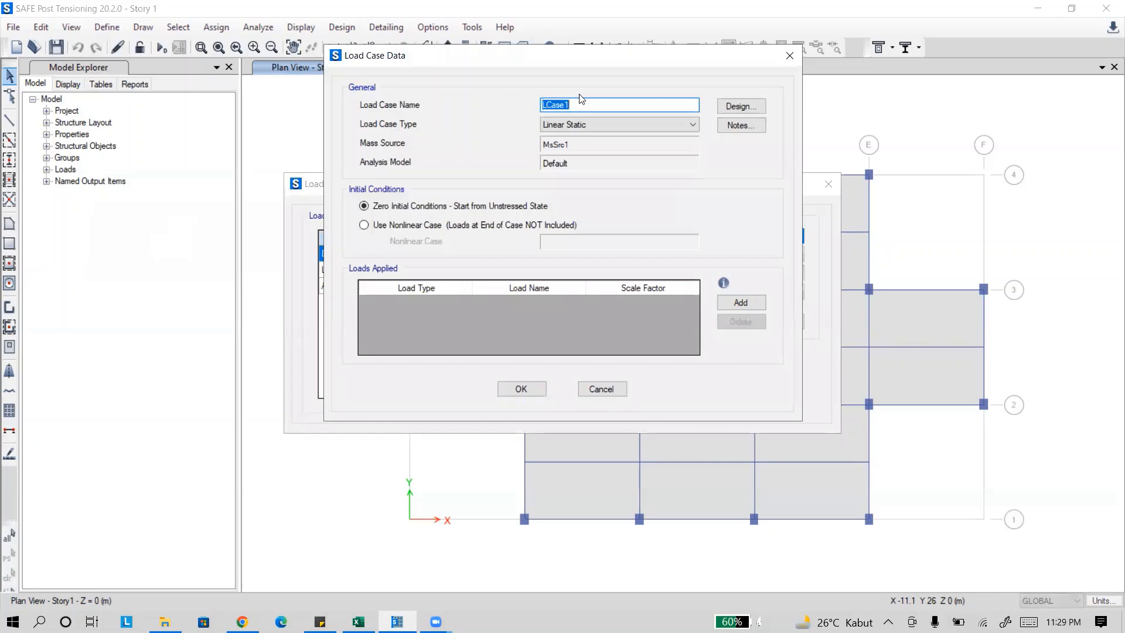
text(IMMEDIATE-ALL LOADS)
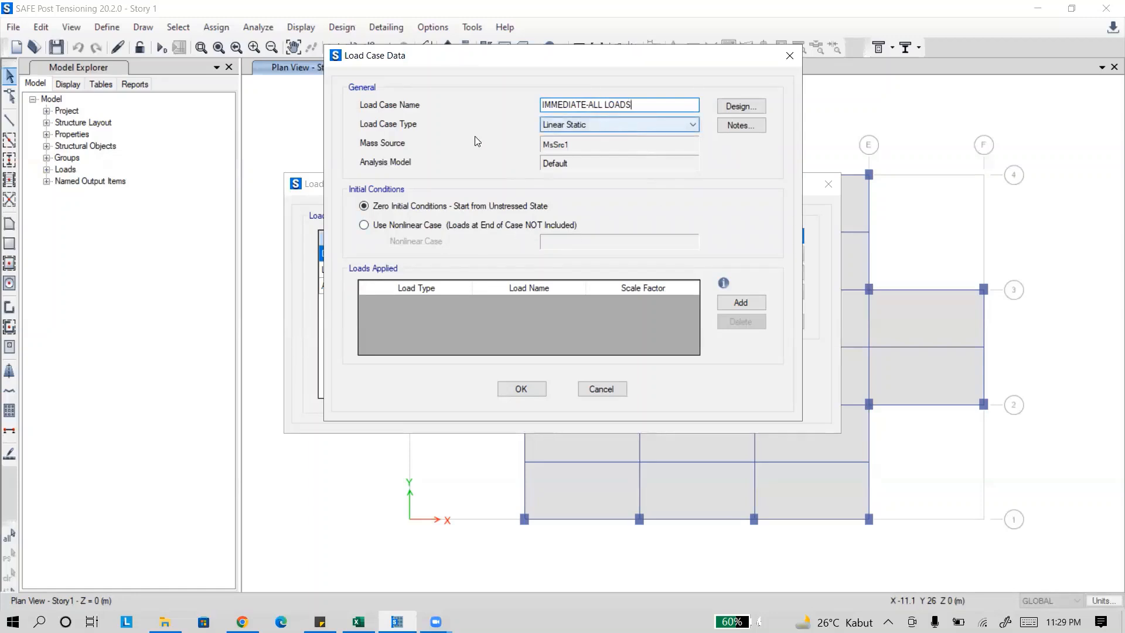
click(596, 124)
click(594, 145)
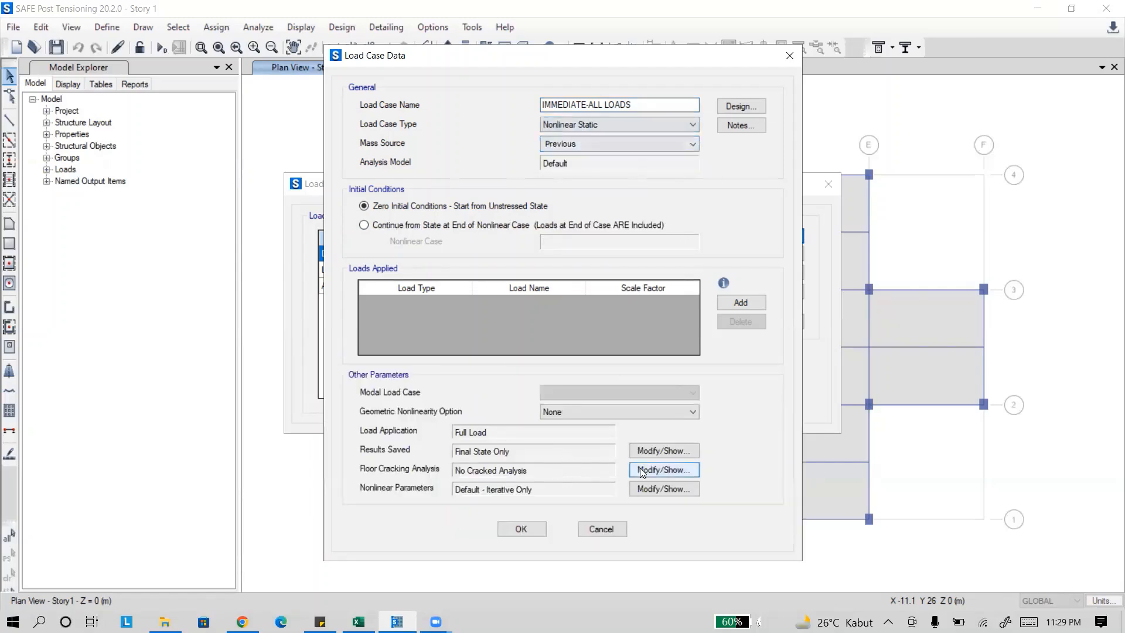
click(643, 469)
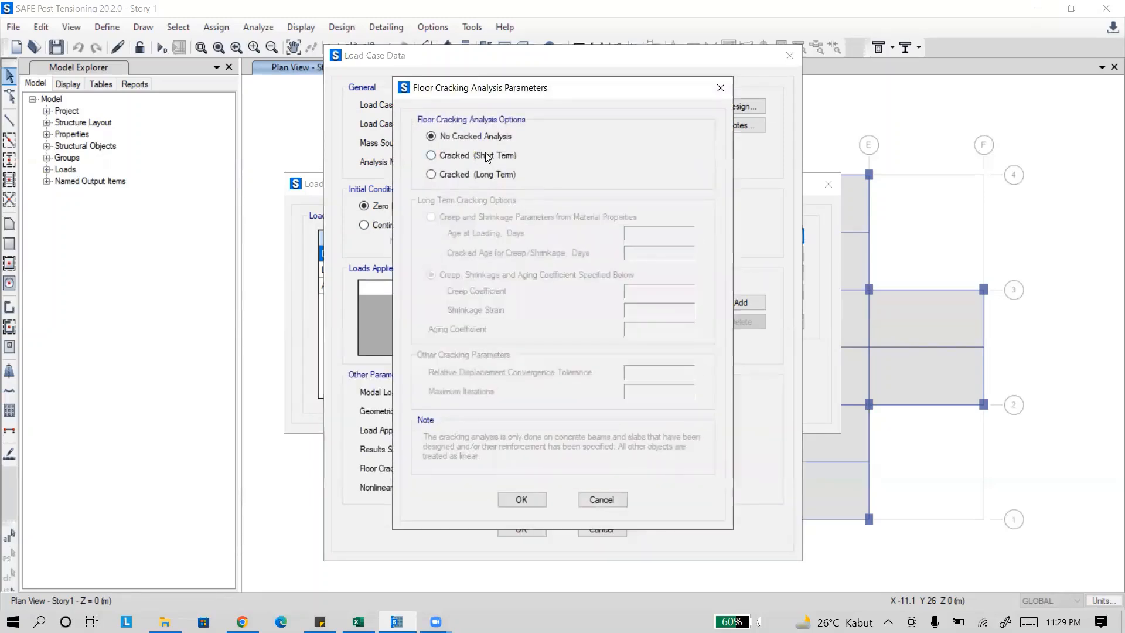
click(478, 157)
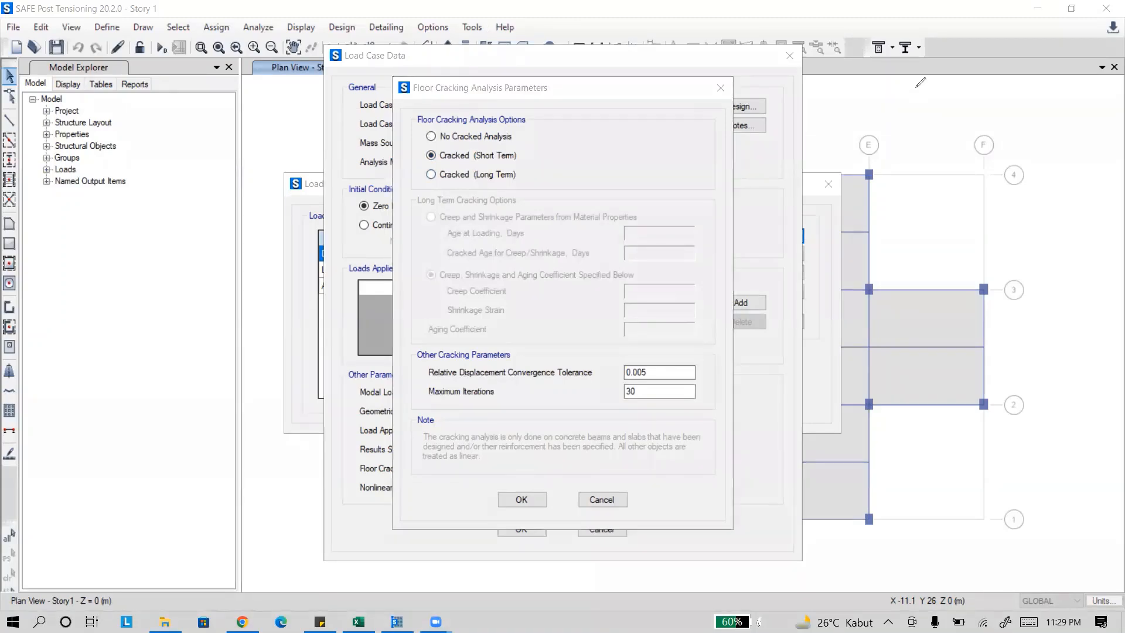
mouse_move(914, 94)
mouse_down()
mouse_move(935, 92)
mouse_move(922, 116)
mouse_move(932, 114)
mouse_up()
drag(942, 111, 937, 124)
drag(913, 158, 939, 150)
drag(927, 154, 927, 181)
drag(920, 183, 933, 181)
mouse_move(942, 168)
mouse_down()
mouse_move(970, 152)
mouse_move(998, 166)
mouse_move(1011, 157)
mouse_up()
mouse_move(1033, 163)
mouse_down()
mouse_move(1038, 175)
mouse_move(1057, 165)
mouse_up()
mouse_move(1058, 151)
mouse_down()
mouse_move(1105, 141)
mouse_move(1103, 193)
mouse_up()
click(1077, 163)
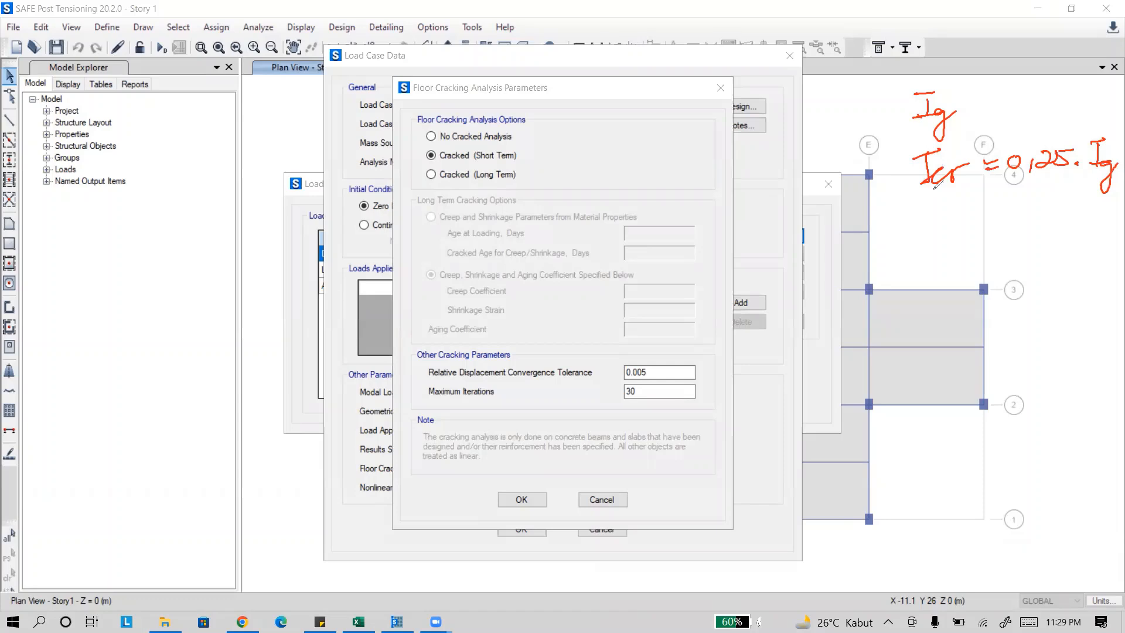
drag(935, 200, 943, 206)
mouse_move(934, 253)
mouse_down()
mouse_move(941, 233)
mouse_move(1020, 238)
mouse_move(1036, 219)
mouse_move(1052, 232)
mouse_move(1073, 207)
mouse_move(1091, 223)
mouse_move(1107, 199)
mouse_up()
click(1050, 216)
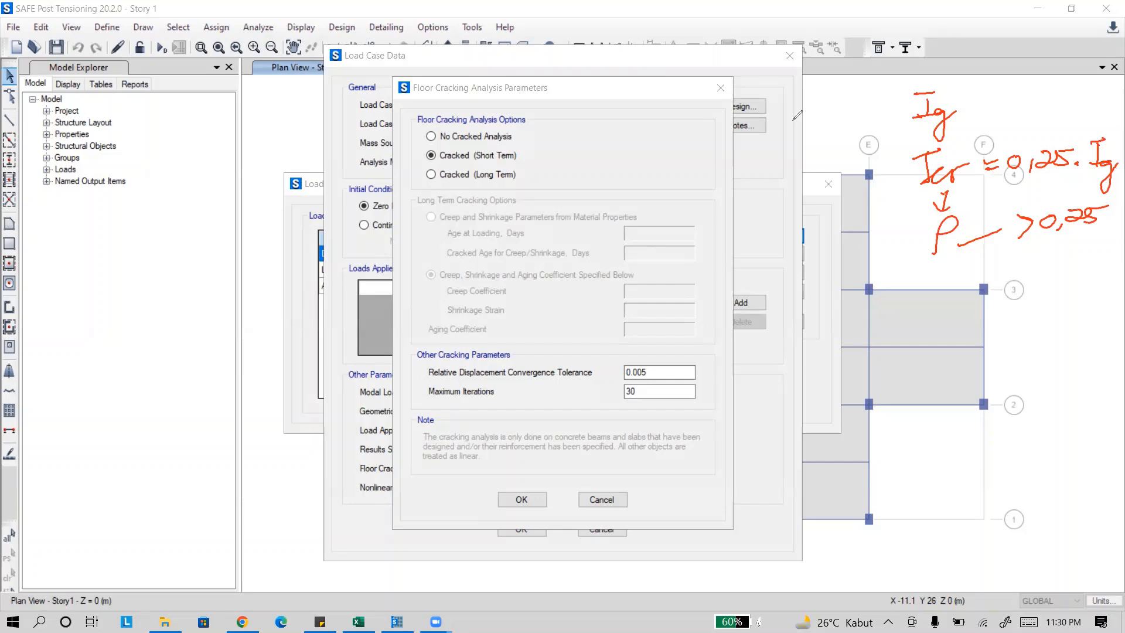
click(794, 120)
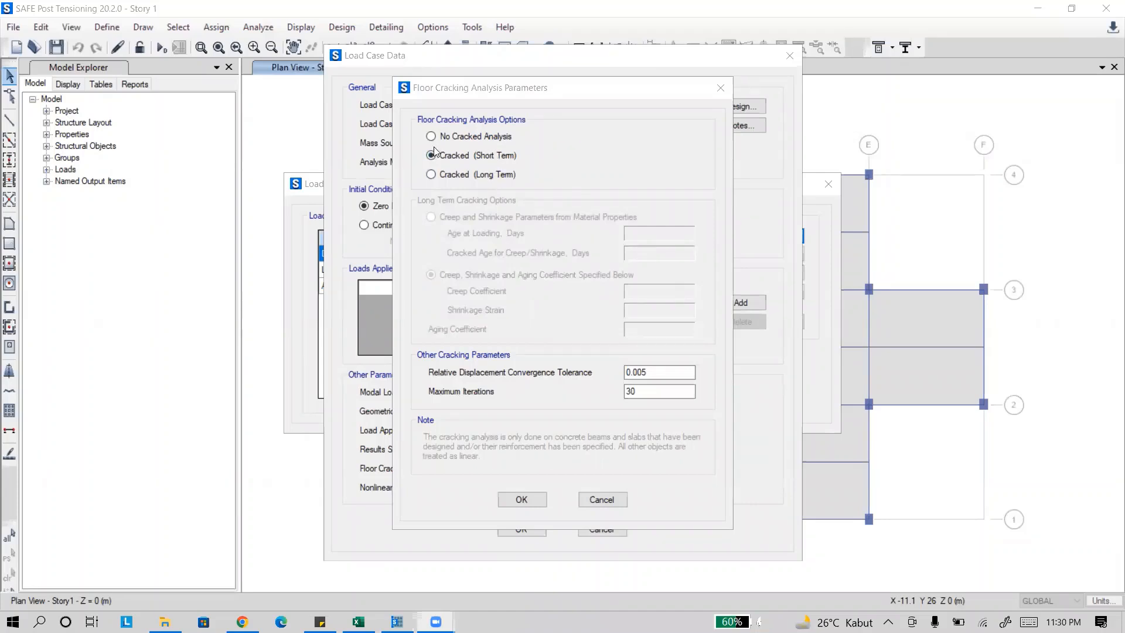
Accept the cracking parameters, apply load patterns D, AD and L to IMMEDIATE-ALL LOADS with scale factor 1, and save the case.
click(529, 497)
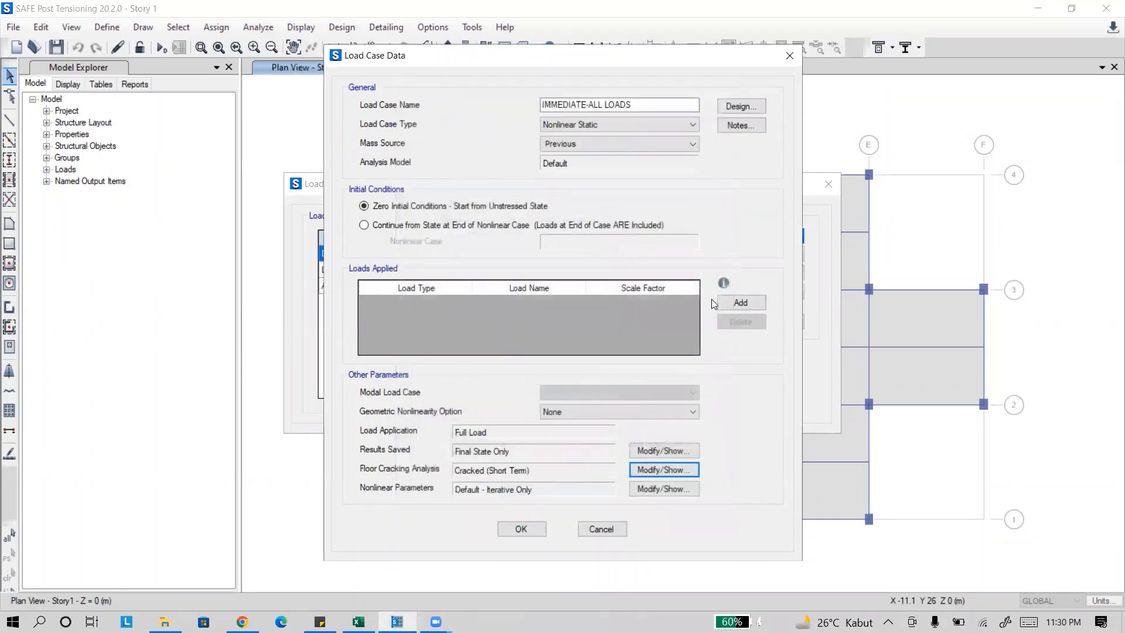
click(738, 303)
click(737, 303)
click(737, 303)
click(533, 320)
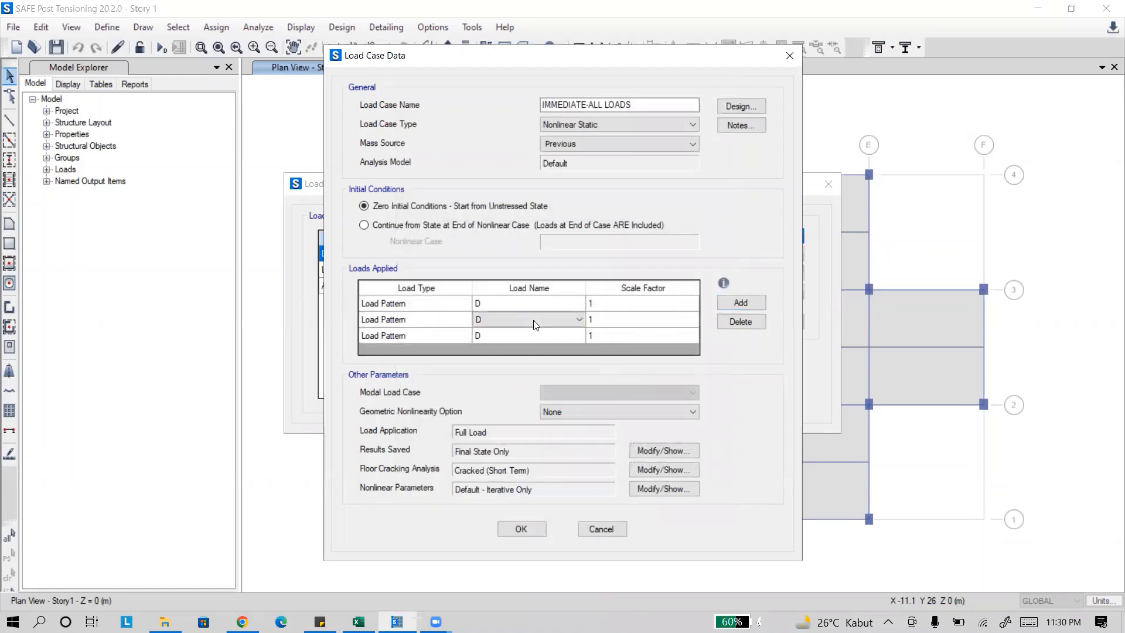
click(533, 320)
click(516, 332)
click(516, 334)
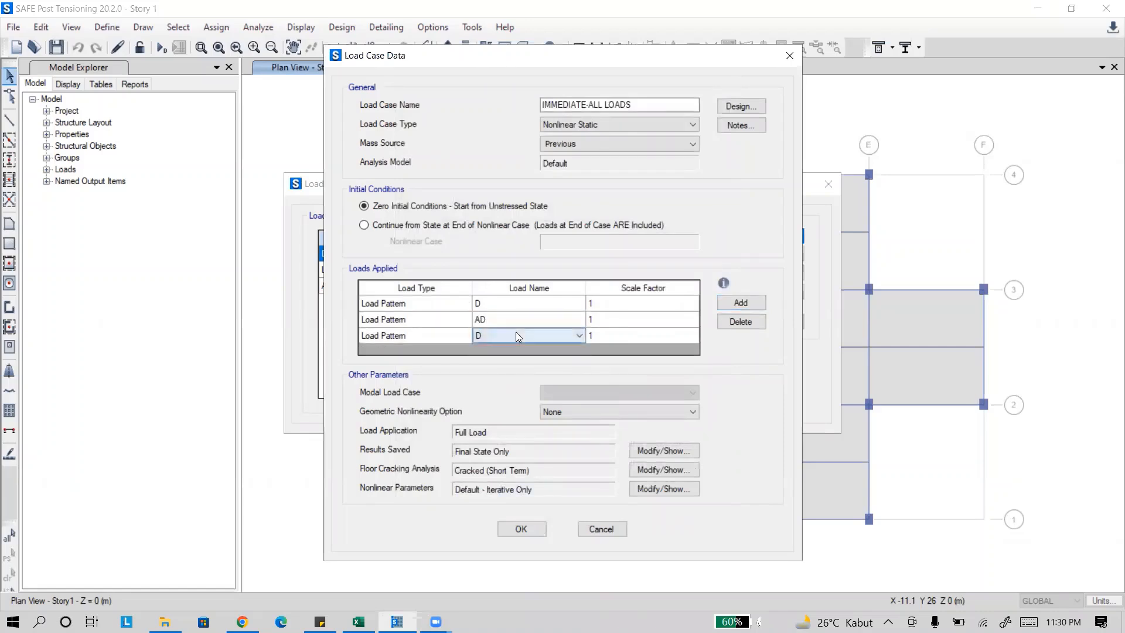
click(516, 332)
click(507, 367)
click(505, 527)
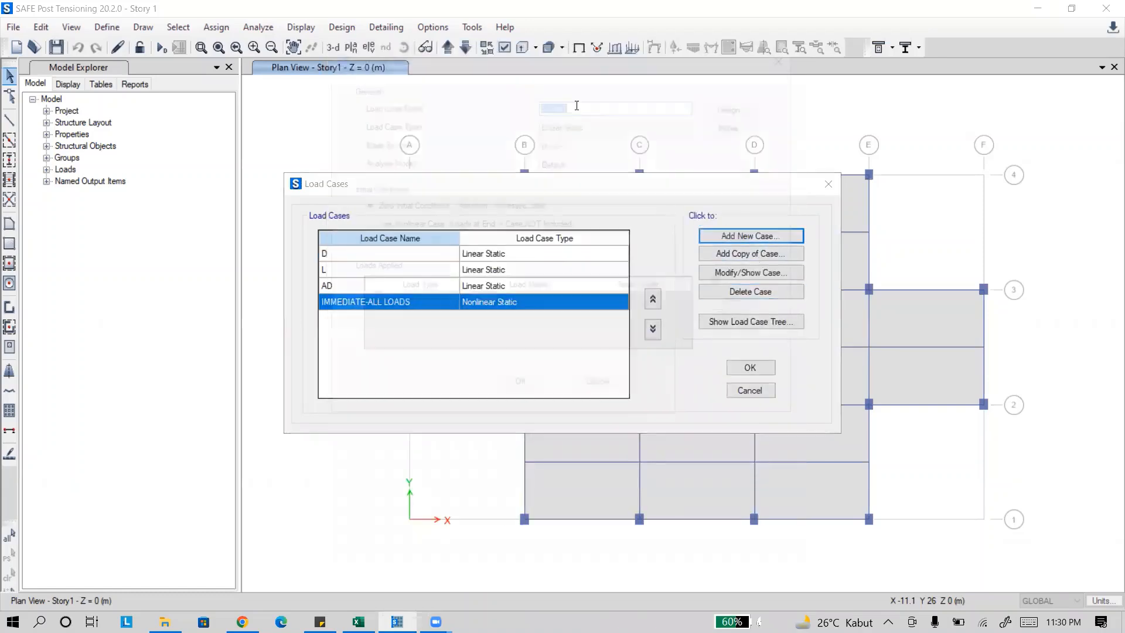
Add another load case named LONGTERM-SUSTAINED with the type Nonlinear Static.
click(751, 235)
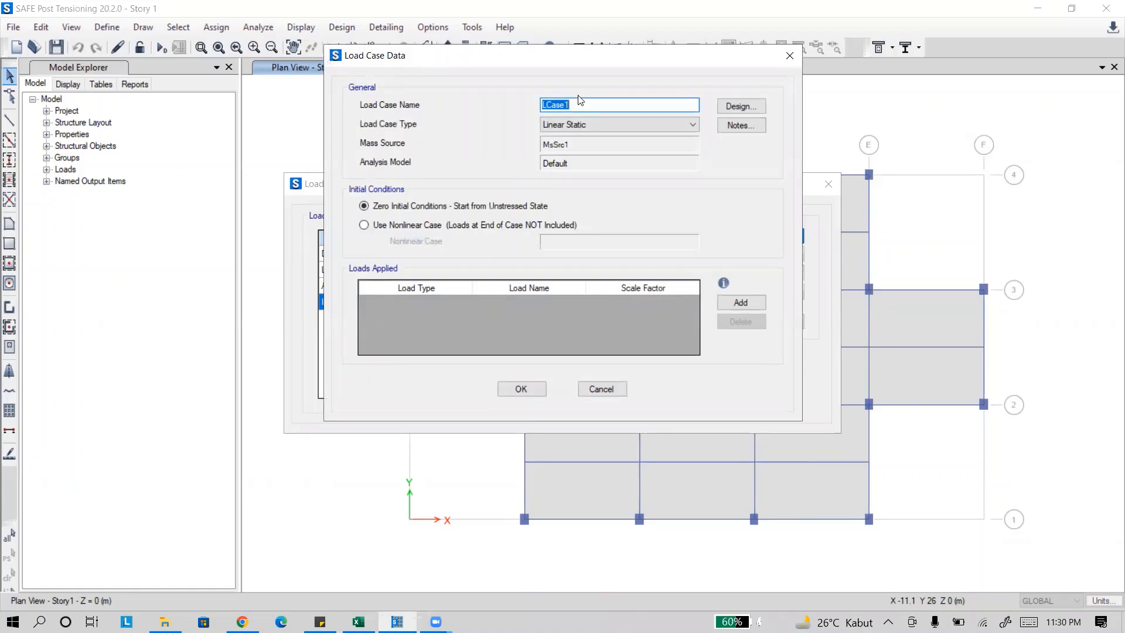
text(LONGTERM-SUSTAINED)
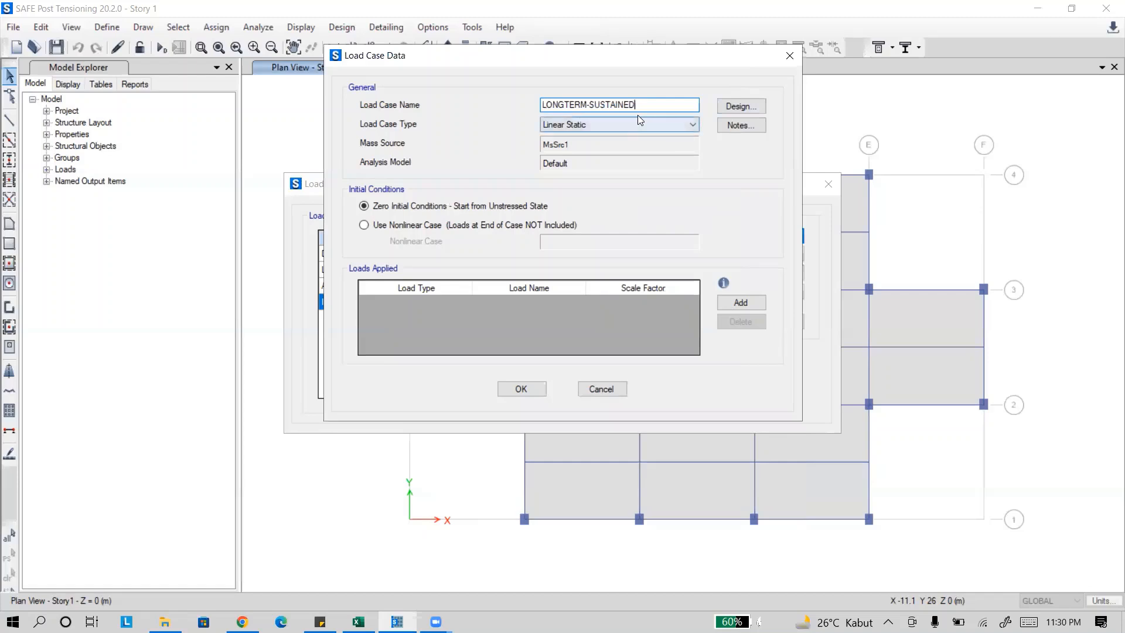
click(625, 130)
click(617, 145)
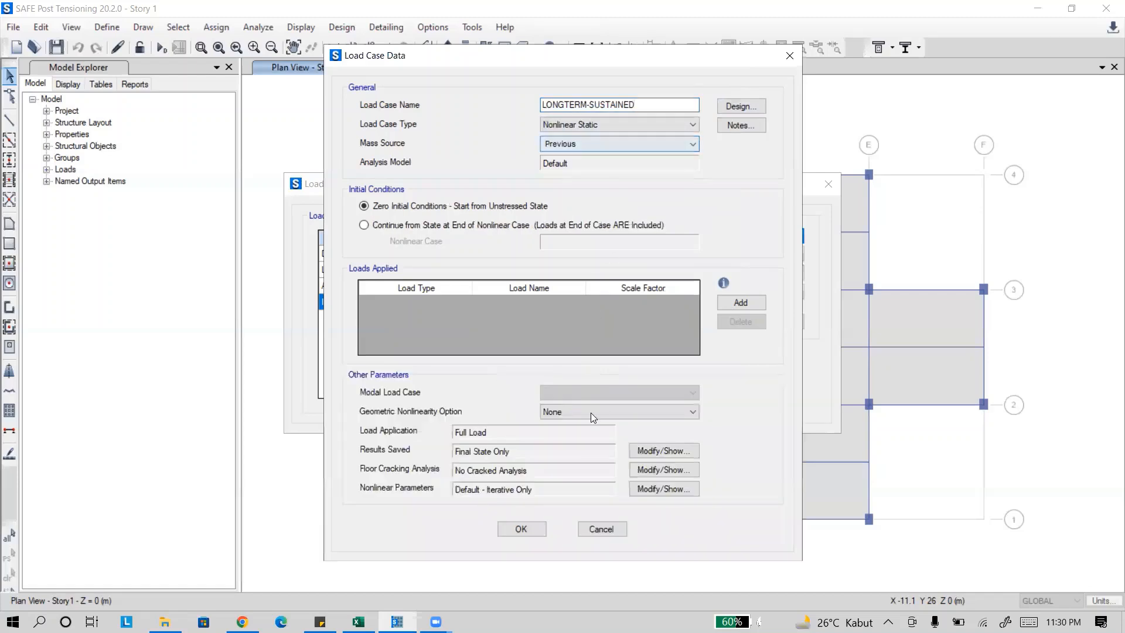
Set the floor cracking analysis of LONGTERM-SUSTAINED to Cracked (Long Term), keeping the default creep, shrinkage and aging coefficients.
click(667, 470)
click(484, 174)
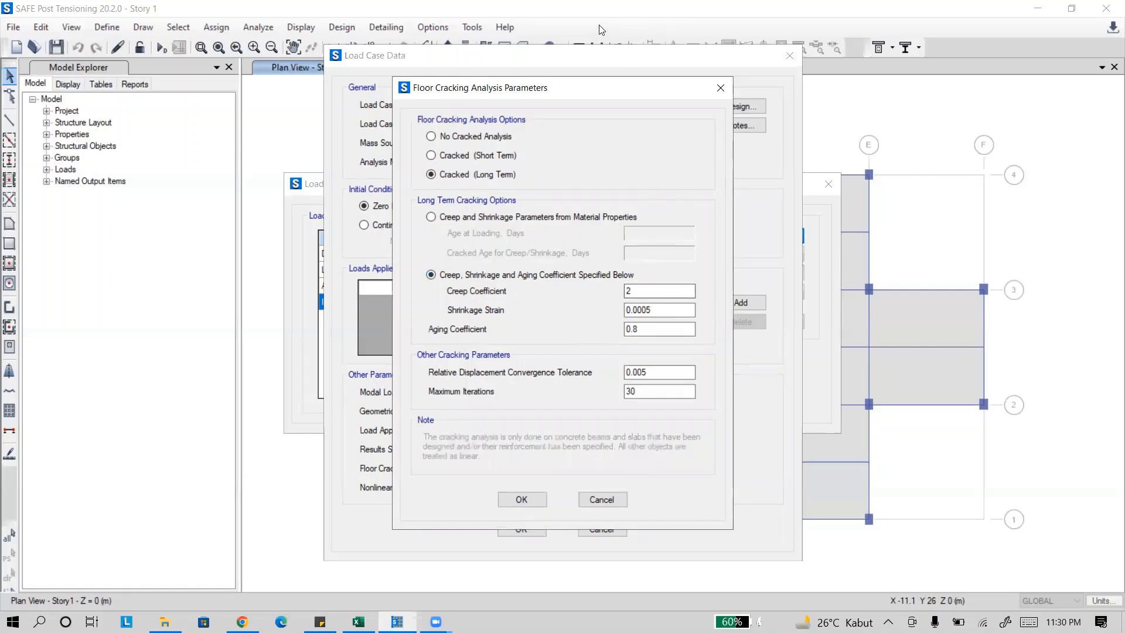
click(831, 121)
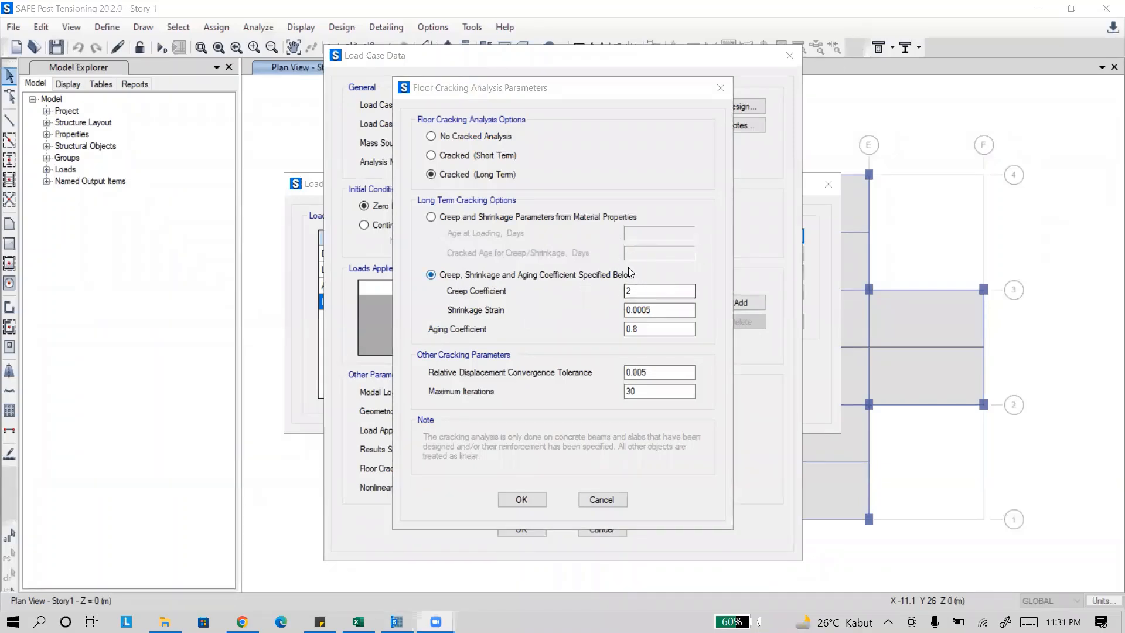
click(531, 494)
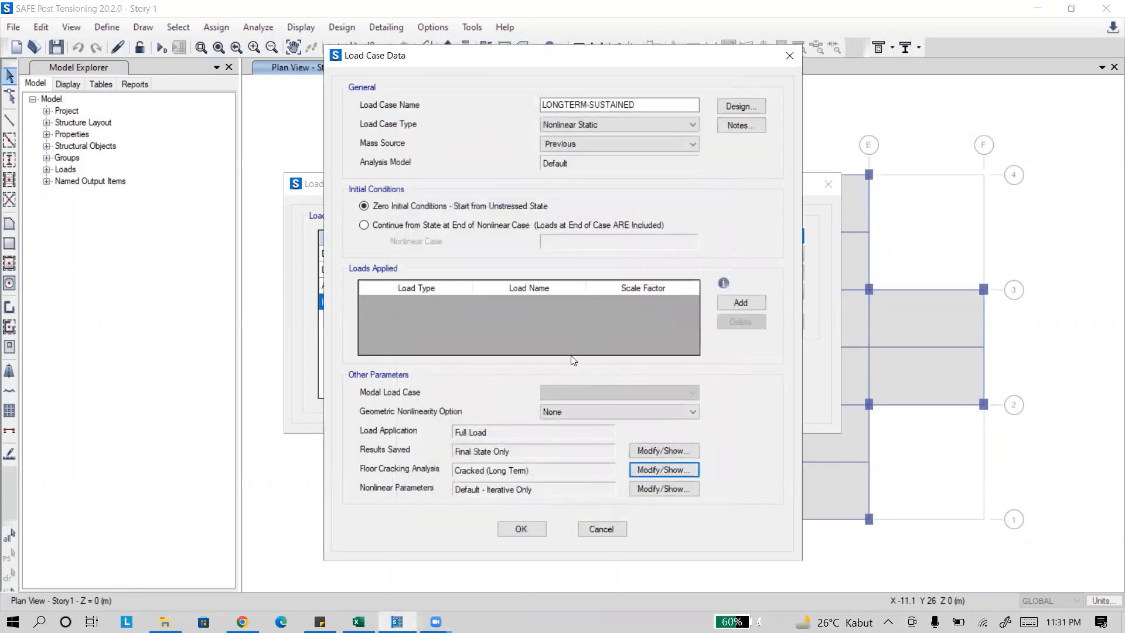
Apply load patterns D and AD with scale factor 1 and L with 0.25 to LONGTERM-SUSTAINED, and save the case.
click(751, 304)
click(751, 303)
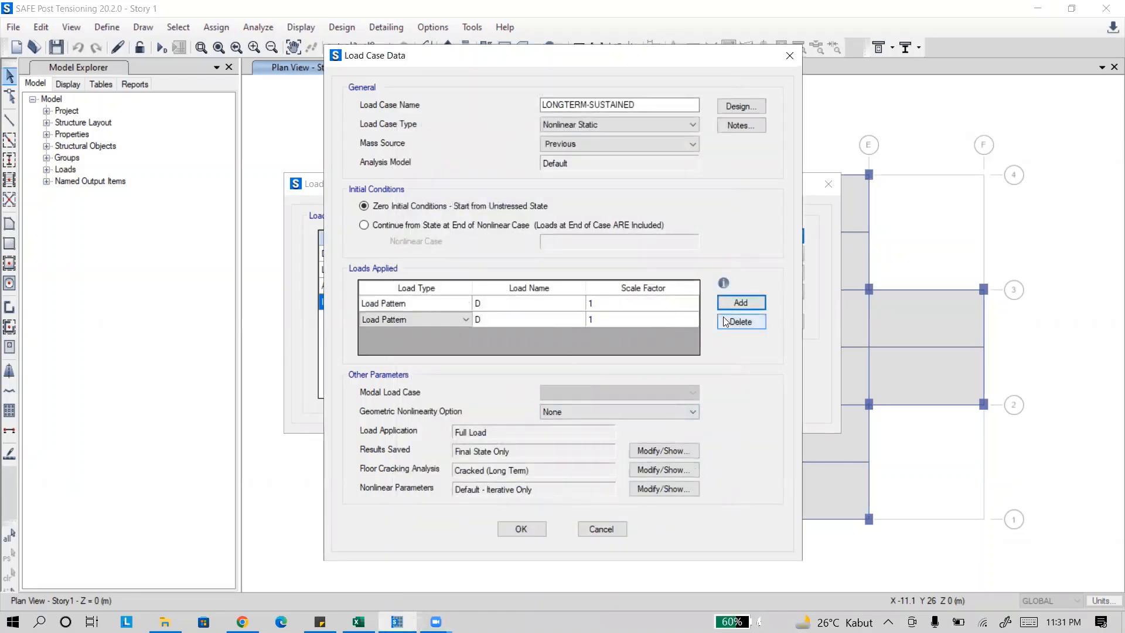
click(751, 303)
click(539, 320)
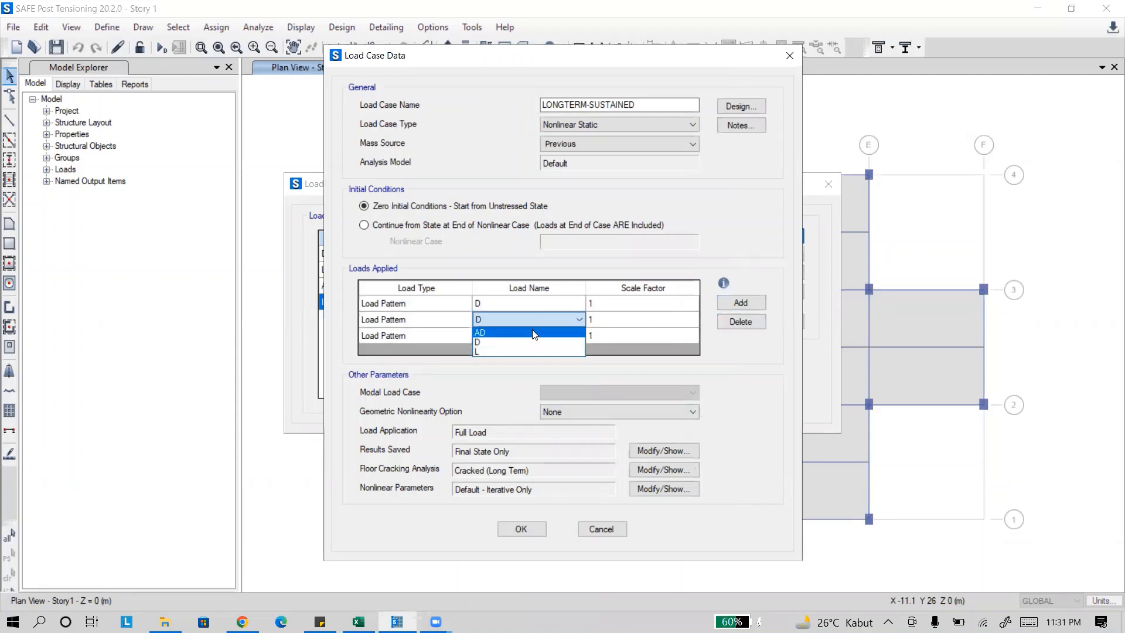
click(527, 333)
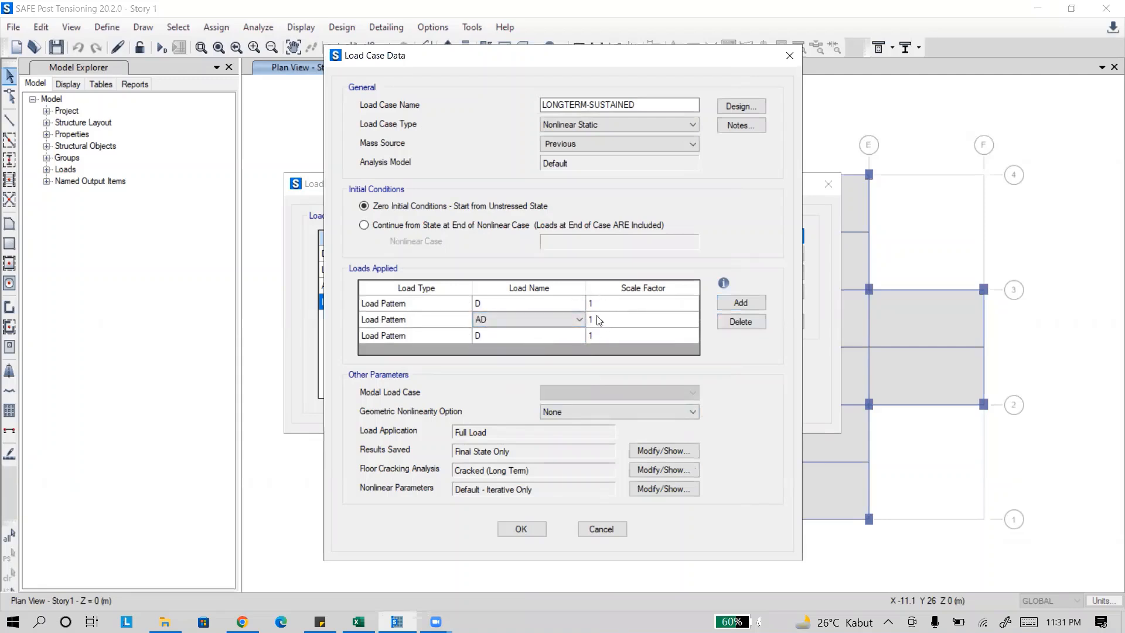
click(523, 336)
click(522, 335)
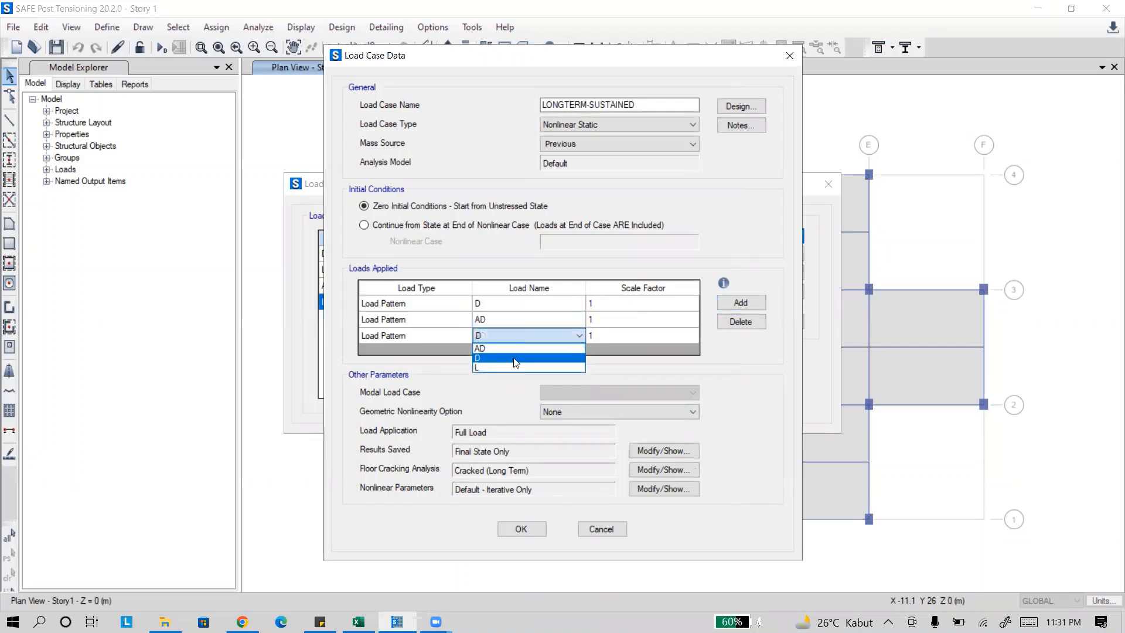
click(527, 362)
click(601, 336)
text(0.25)
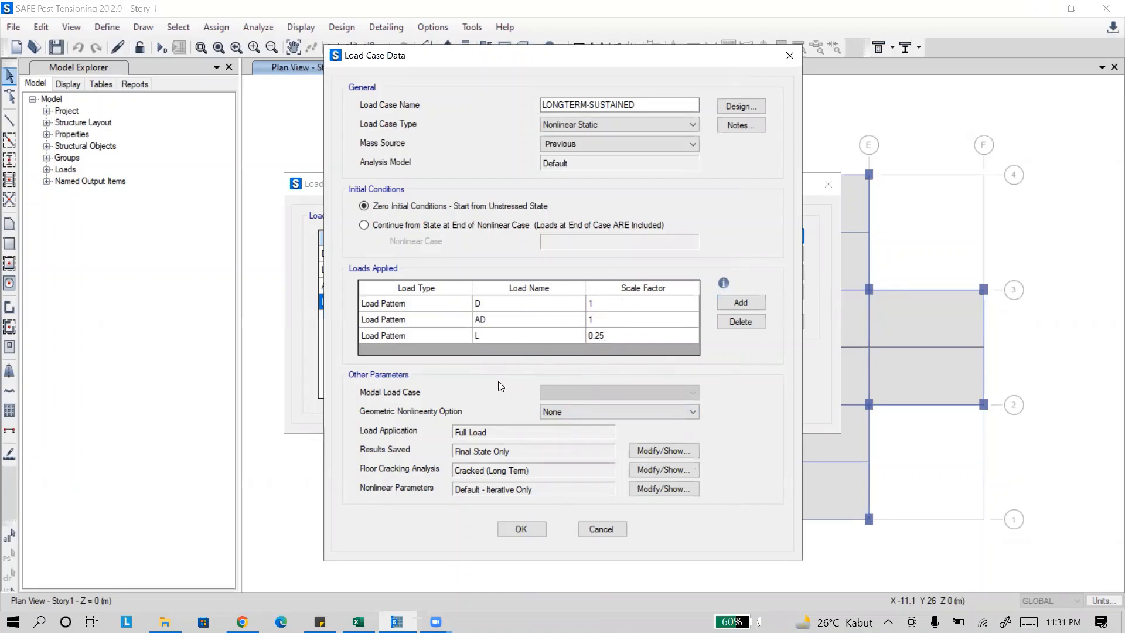
click(530, 527)
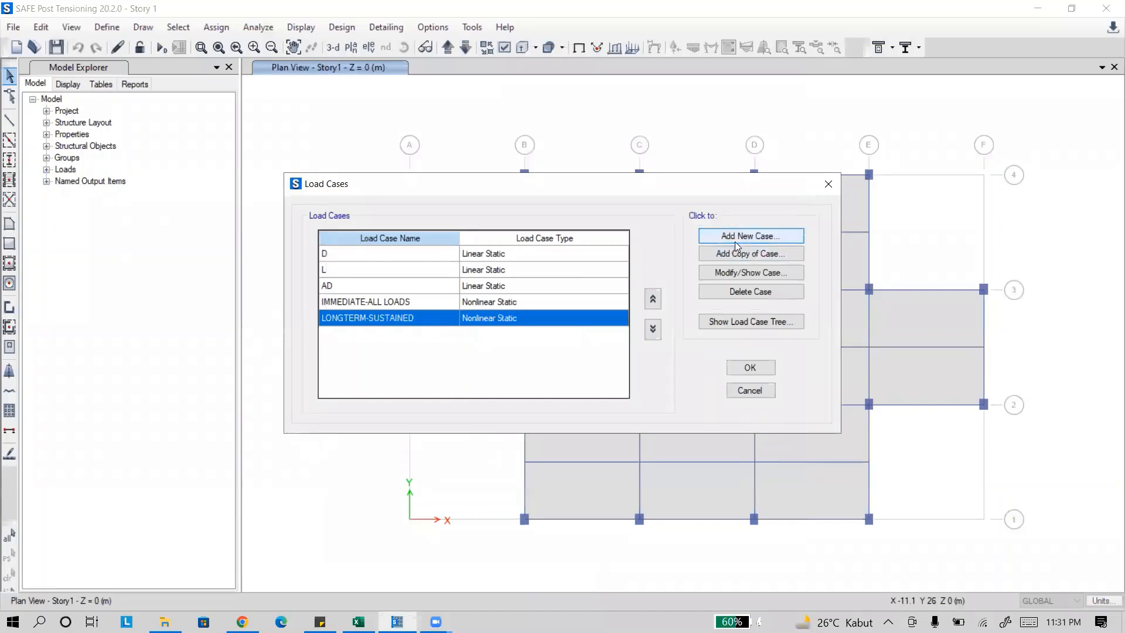
Add a third load case named IMMEDIATE-SUSTAINED with the type Nonlinear Static.
click(730, 235)
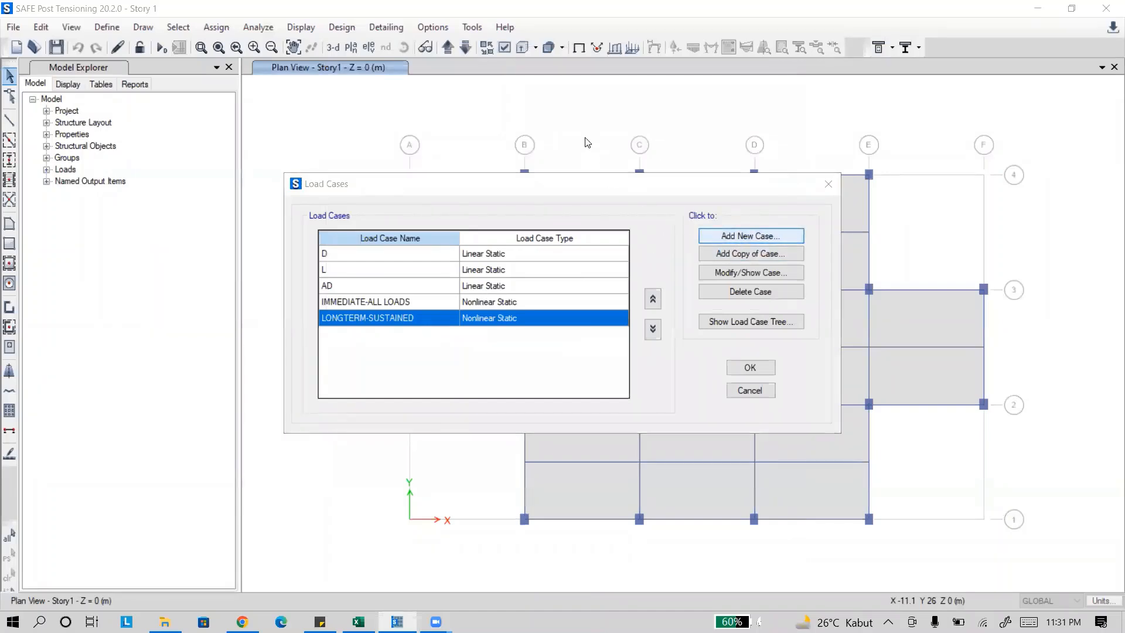
text(IMMEDIA)
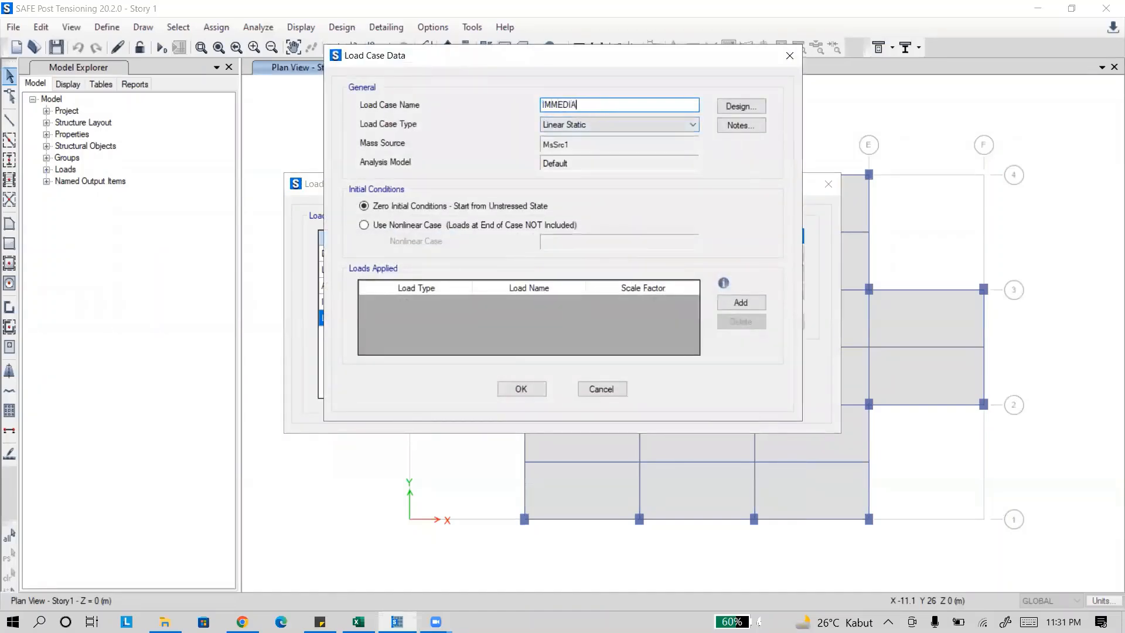
text(TE-SUSTAINED)
click(602, 122)
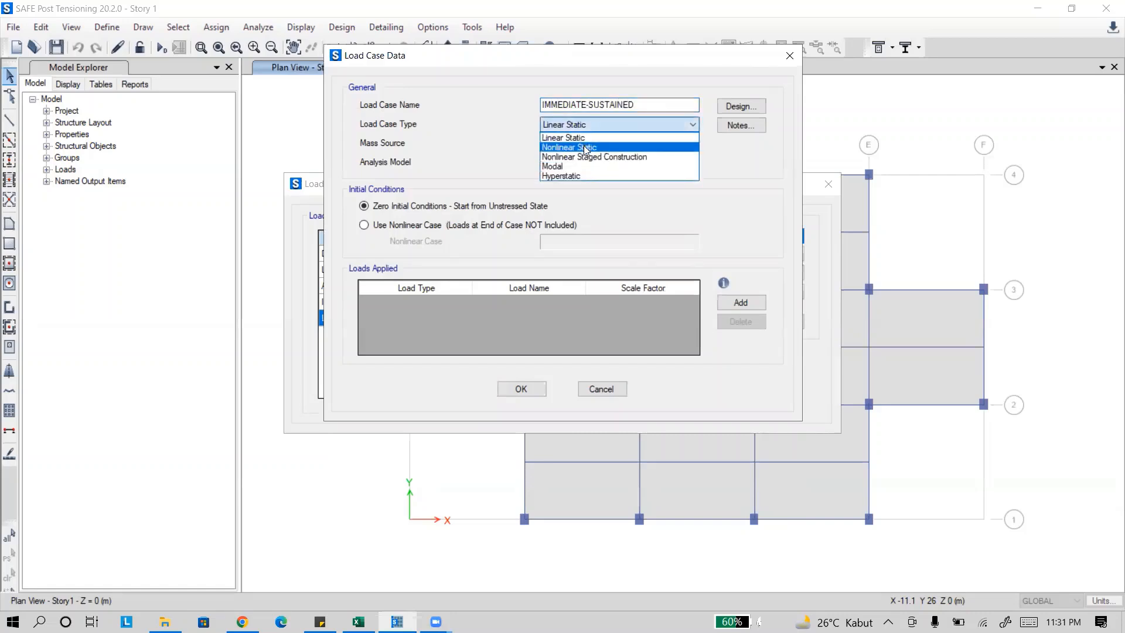
click(583, 144)
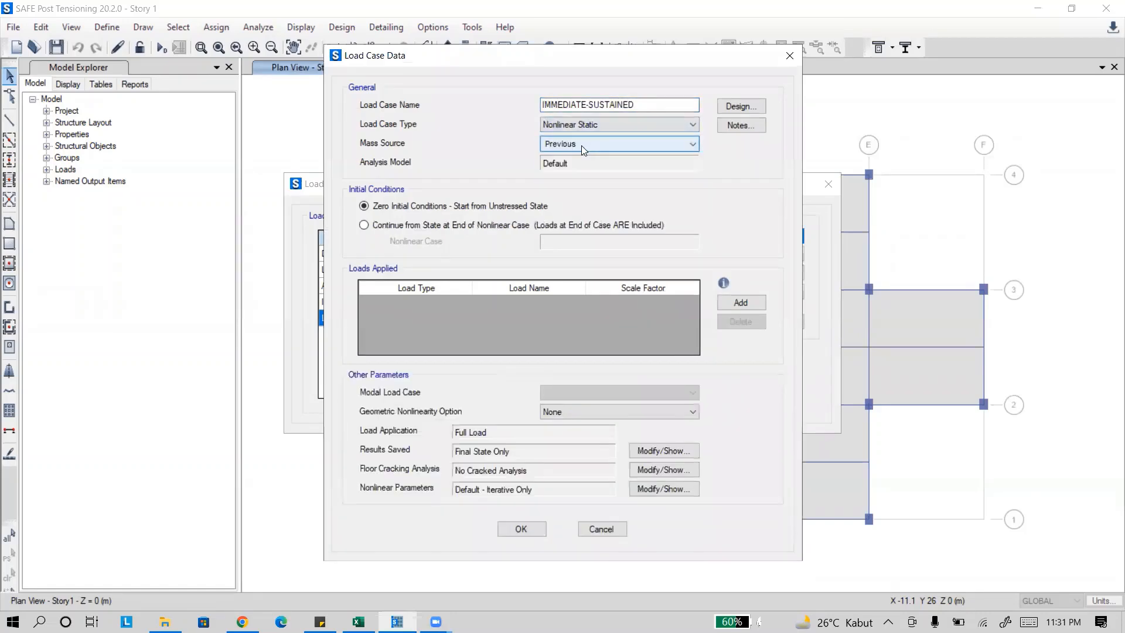
Set the floor cracking analysis of the IMMEDIATE-SUSTAINED case to Cracked (Short Term).
click(663, 471)
click(475, 159)
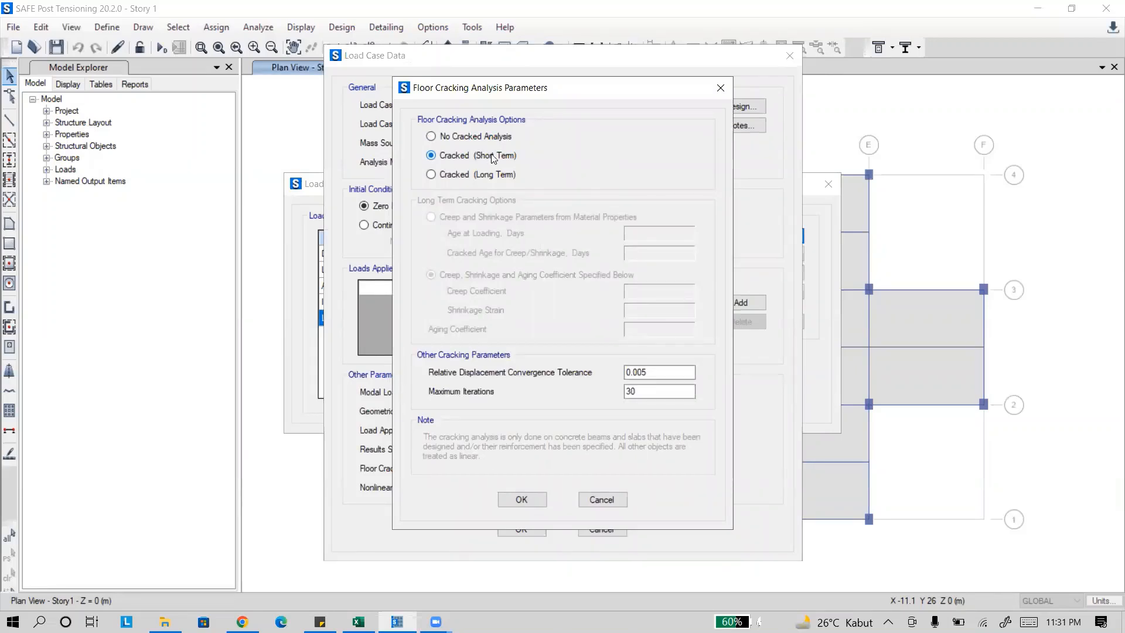
click(521, 499)
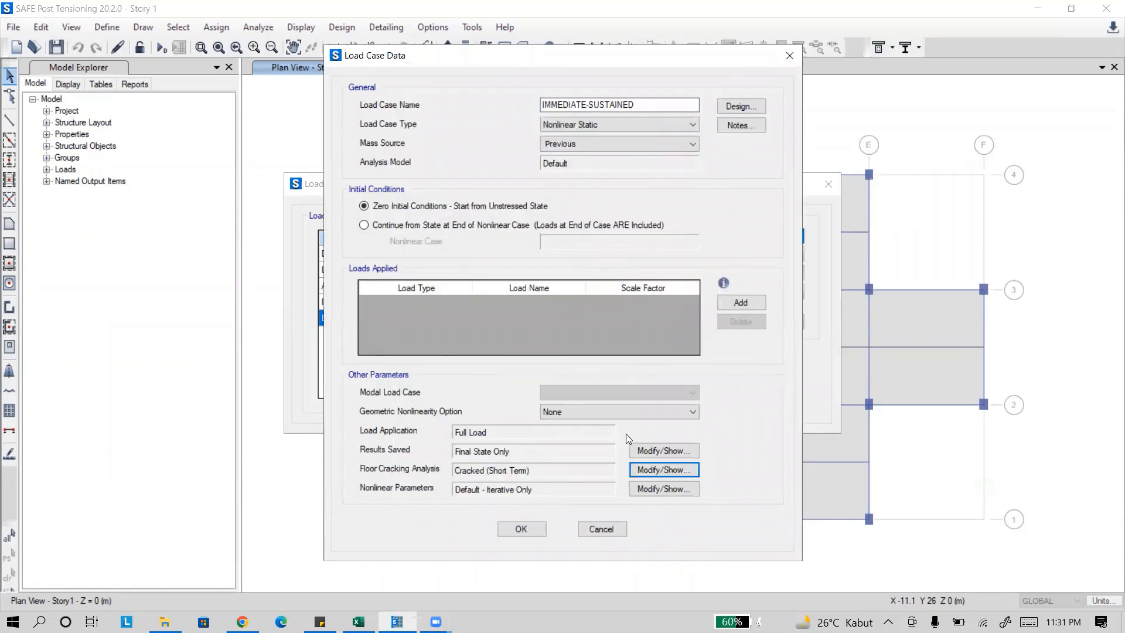
Apply the load patterns D, AD and L to the IMMEDIATE-SUSTAINED load case.
click(754, 303)
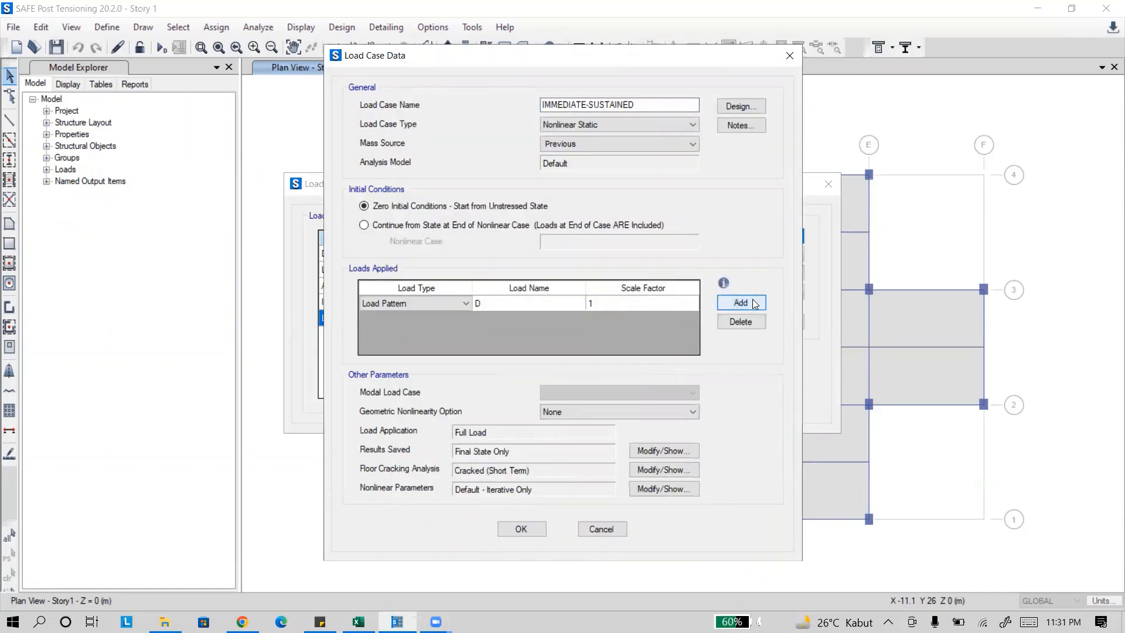
click(755, 303)
click(754, 304)
click(543, 320)
click(542, 320)
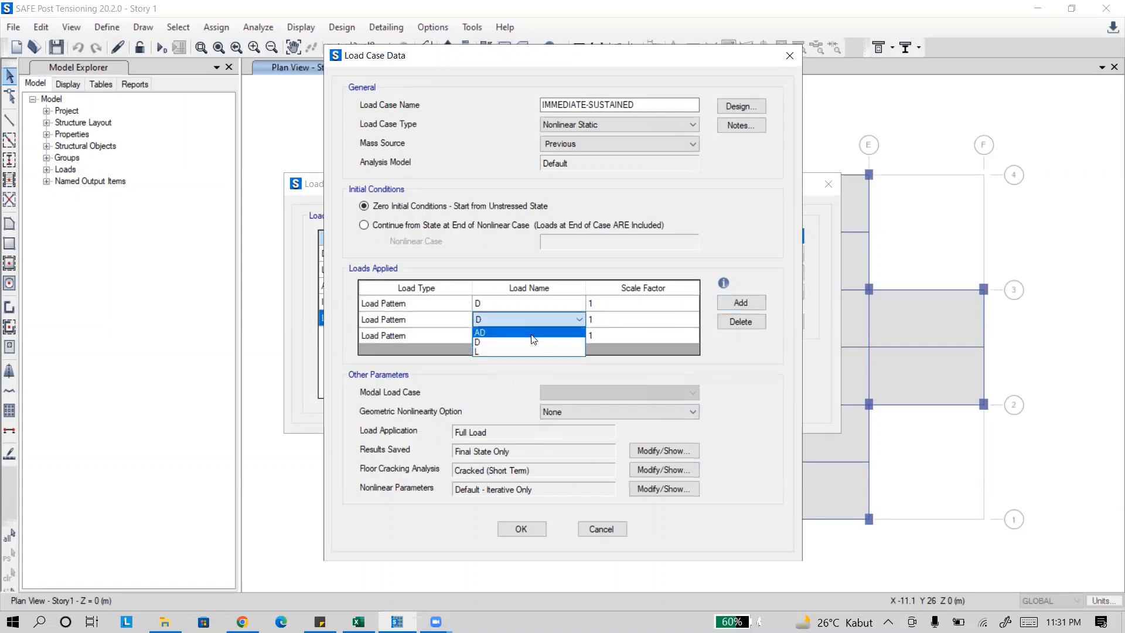
click(531, 334)
click(534, 335)
click(534, 335)
click(537, 366)
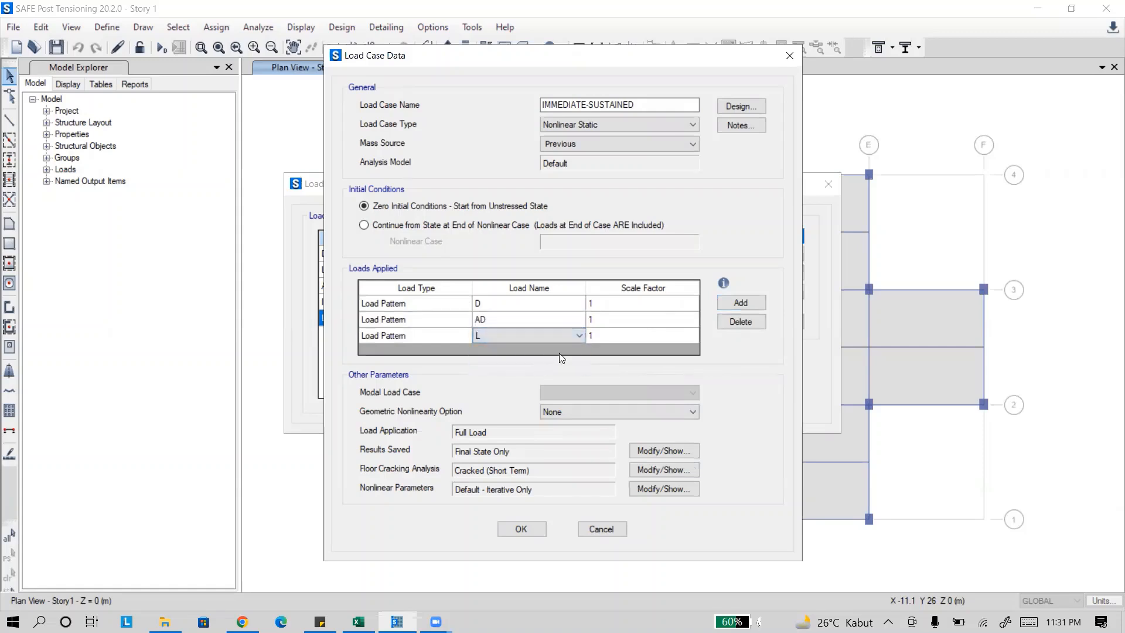
Set the scale factor of load pattern L to 0.25 and save the IMMEDIATE-SUSTAINED case.
click(630, 333)
text(0.26)
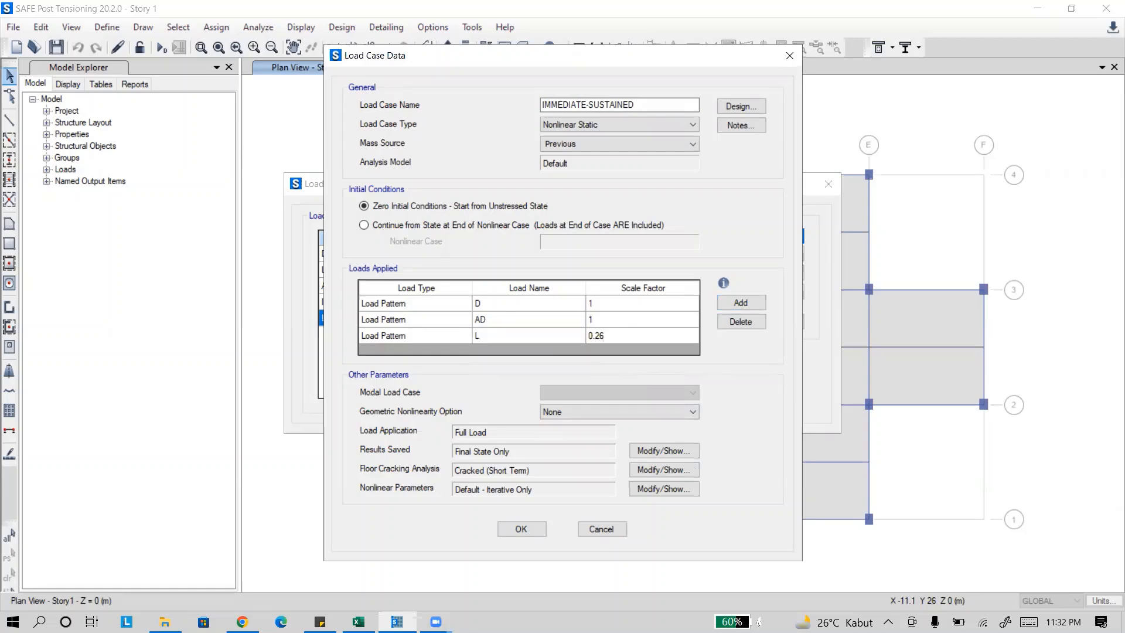
key(BackSpace)
text(5)
click(534, 528)
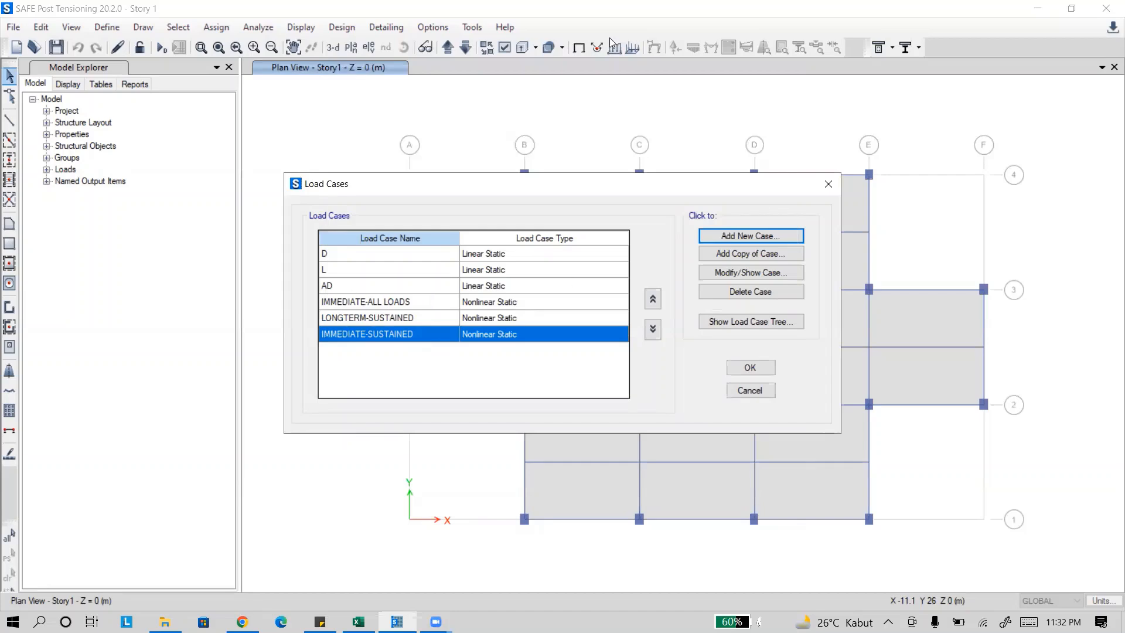
click(830, 139)
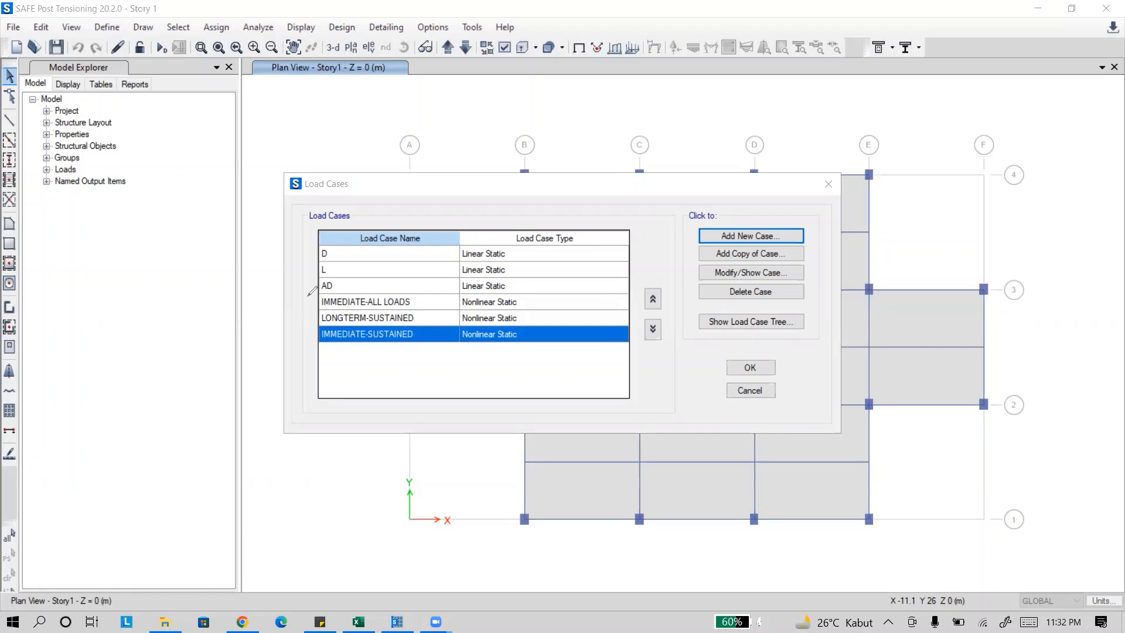
mouse_move(306, 310)
mouse_down()
mouse_move(308, 296)
mouse_move(298, 306)
mouse_move(316, 322)
mouse_move(306, 355)
mouse_move(302, 337)
mouse_up()
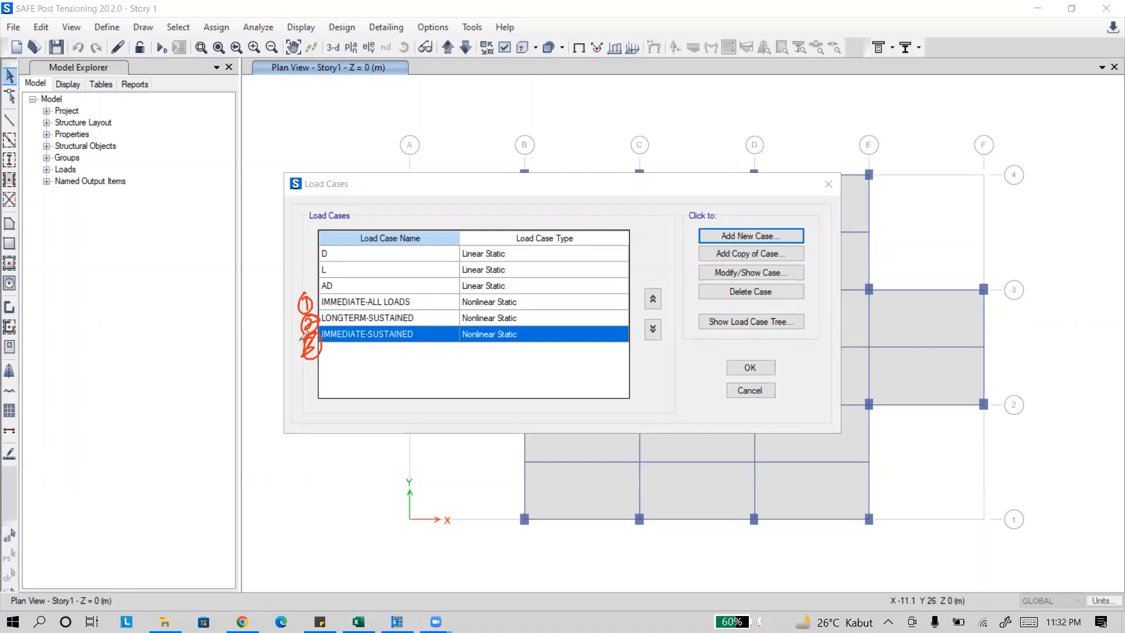
drag(906, 174, 907, 191)
mouse_move(921, 181)
mouse_down()
mouse_move(983, 171)
mouse_move(975, 183)
mouse_up()
drag(994, 169, 1010, 173)
drag(902, 212, 927, 272)
drag(950, 206, 959, 236)
drag(962, 231, 964, 239)
mouse_move(961, 229)
mouse_down()
mouse_move(951, 264)
mouse_move(1002, 253)
mouse_up()
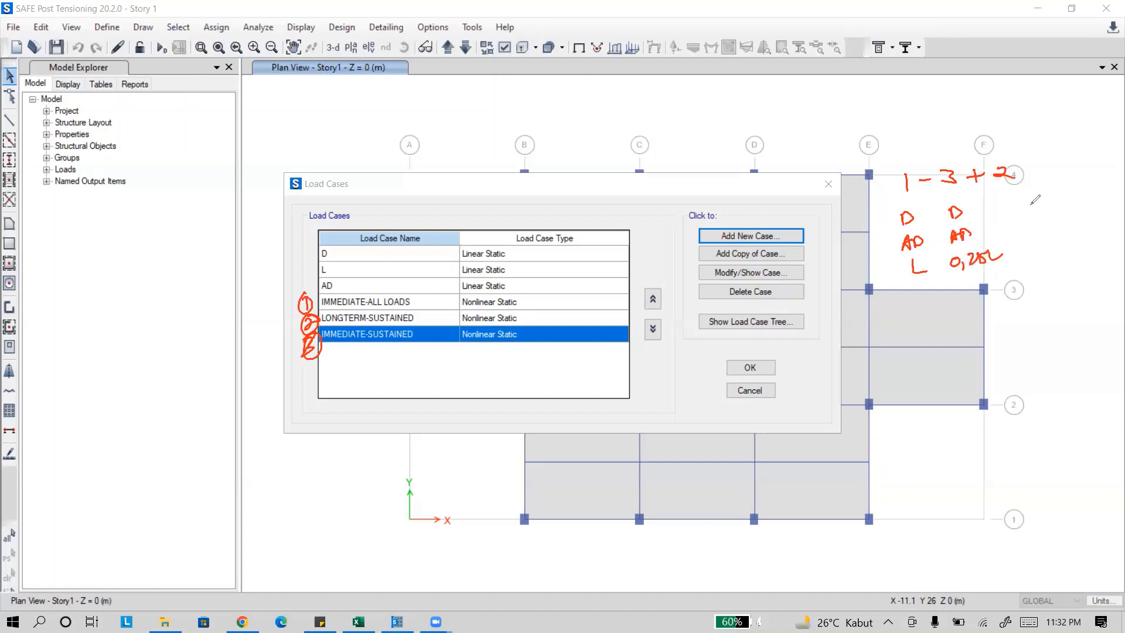
mouse_move(1021, 197)
mouse_down()
mouse_move(1036, 258)
mouse_move(1065, 240)
mouse_move(1087, 246)
mouse_up()
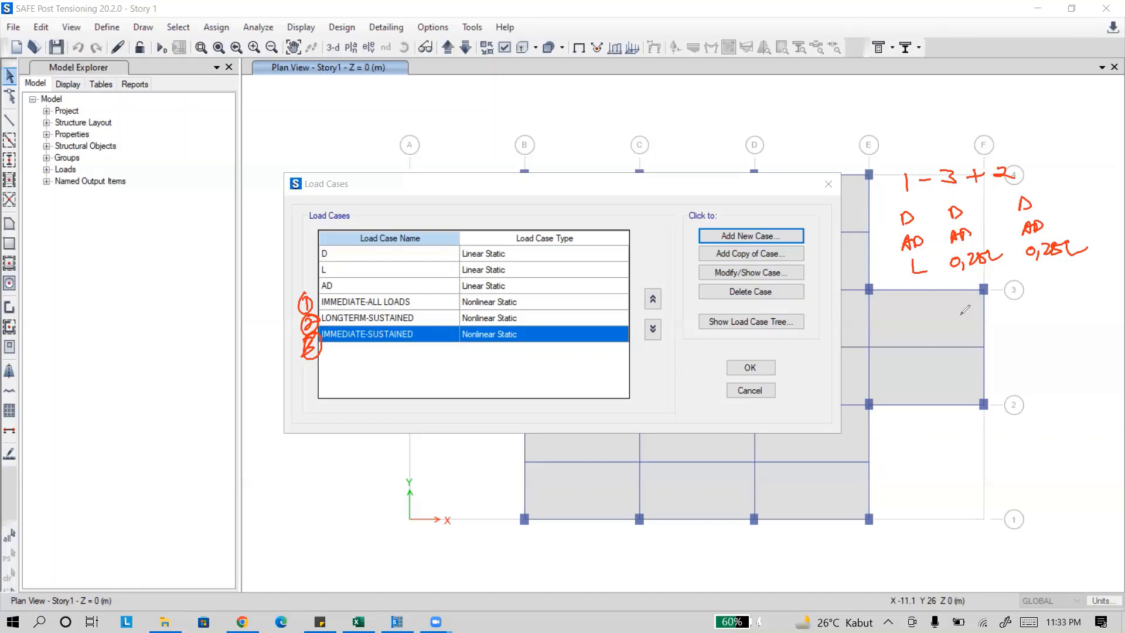
mouse_move(1010, 306)
mouse_down()
mouse_move(1012, 334)
mouse_move(996, 345)
mouse_move(1013, 294)
mouse_move(994, 334)
mouse_up()
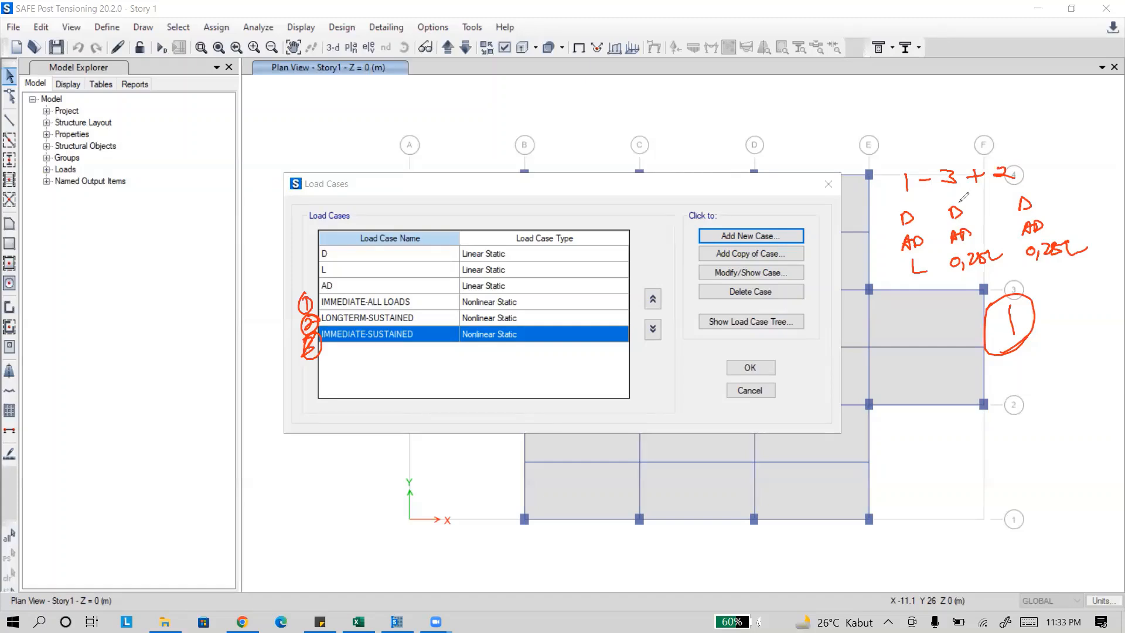
mouse_move(975, 197)
mouse_down()
mouse_move(883, 271)
mouse_move(922, 220)
mouse_up()
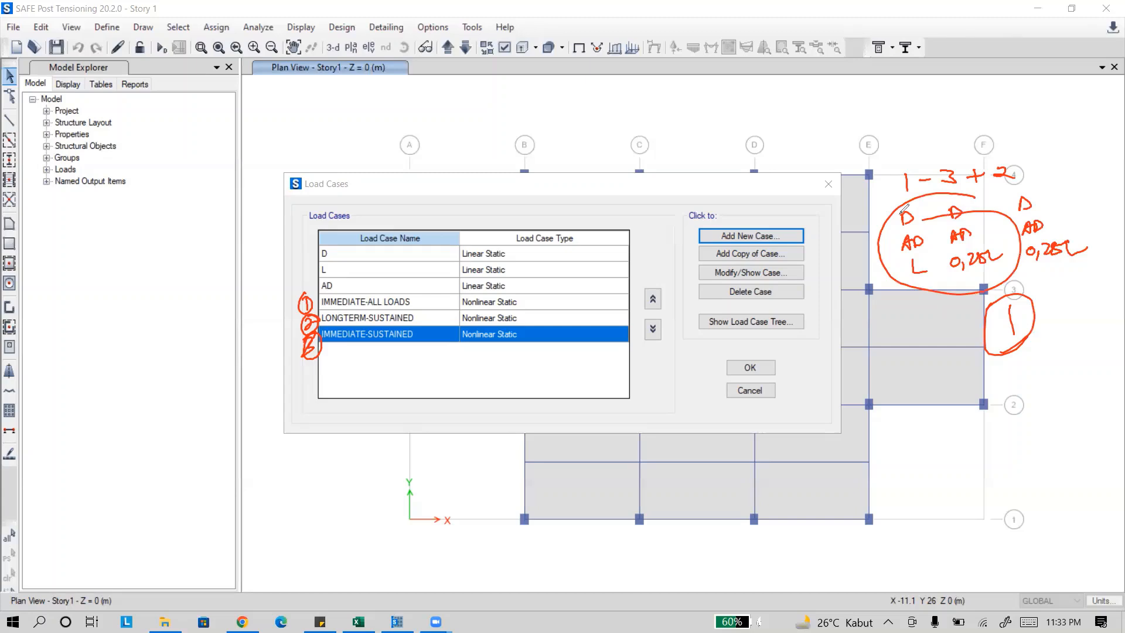
mouse_move(939, 391)
mouse_down()
mouse_move(921, 404)
mouse_move(940, 393)
mouse_move(946, 411)
mouse_move(967, 414)
mouse_move(996, 383)
mouse_move(1032, 403)
mouse_up()
mouse_move(1030, 365)
mouse_down()
mouse_move(975, 361)
mouse_move(1025, 368)
mouse_up()
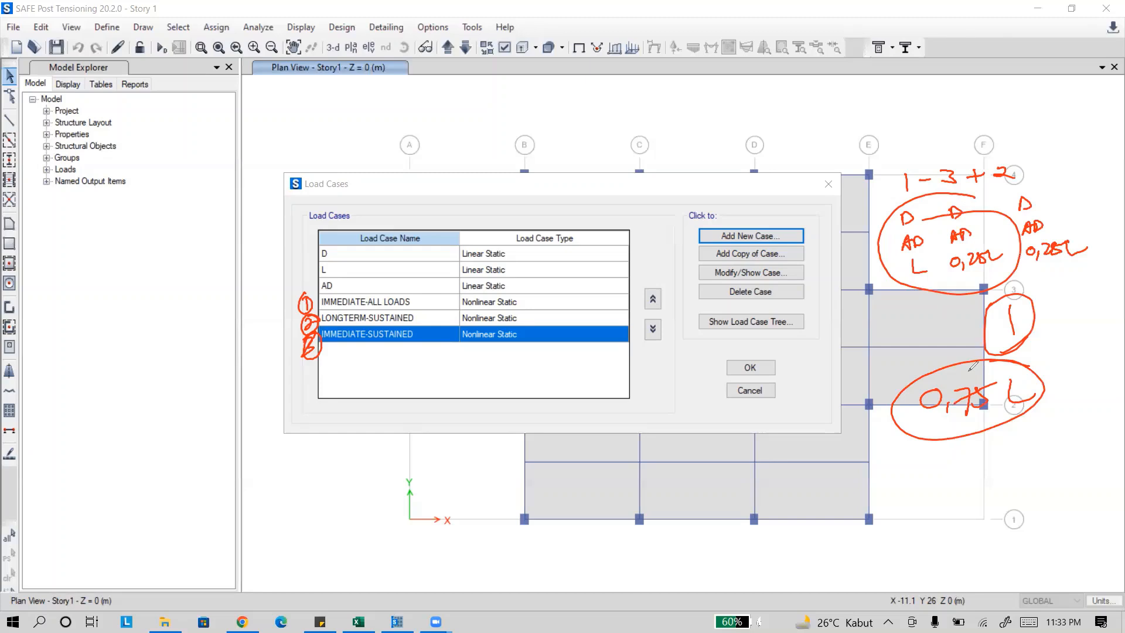
mouse_move(918, 481)
mouse_down()
mouse_move(910, 511)
mouse_move(912, 499)
mouse_up()
mouse_move(908, 466)
mouse_down()
mouse_move(926, 473)
mouse_move(914, 529)
mouse_move(897, 464)
mouse_up()
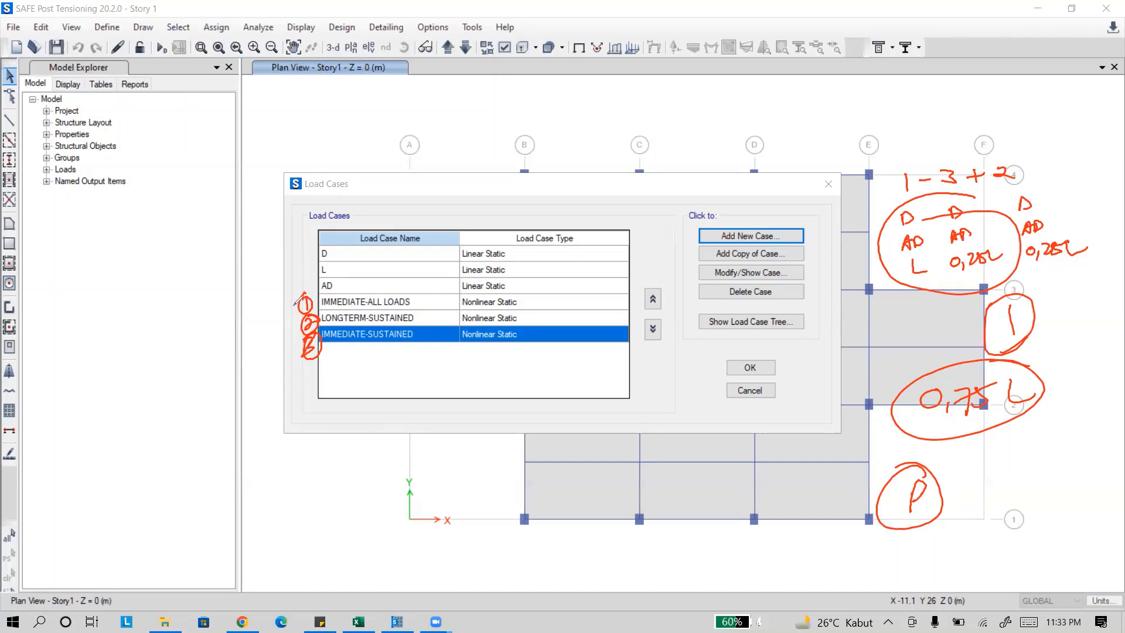
drag(299, 301, 208, 448)
mouse_move(224, 407)
mouse_down()
mouse_move(208, 448)
mouse_move(243, 420)
mouse_up()
drag(319, 352, 366, 415)
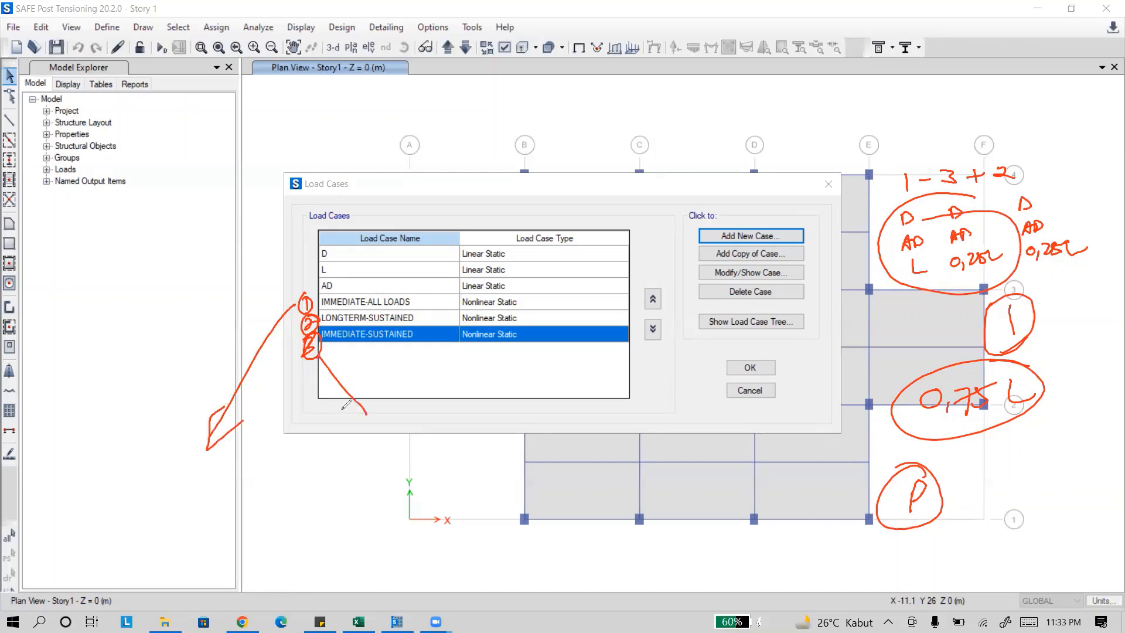
drag(310, 444, 287, 510)
drag(278, 461, 348, 497)
drag(373, 401, 350, 415)
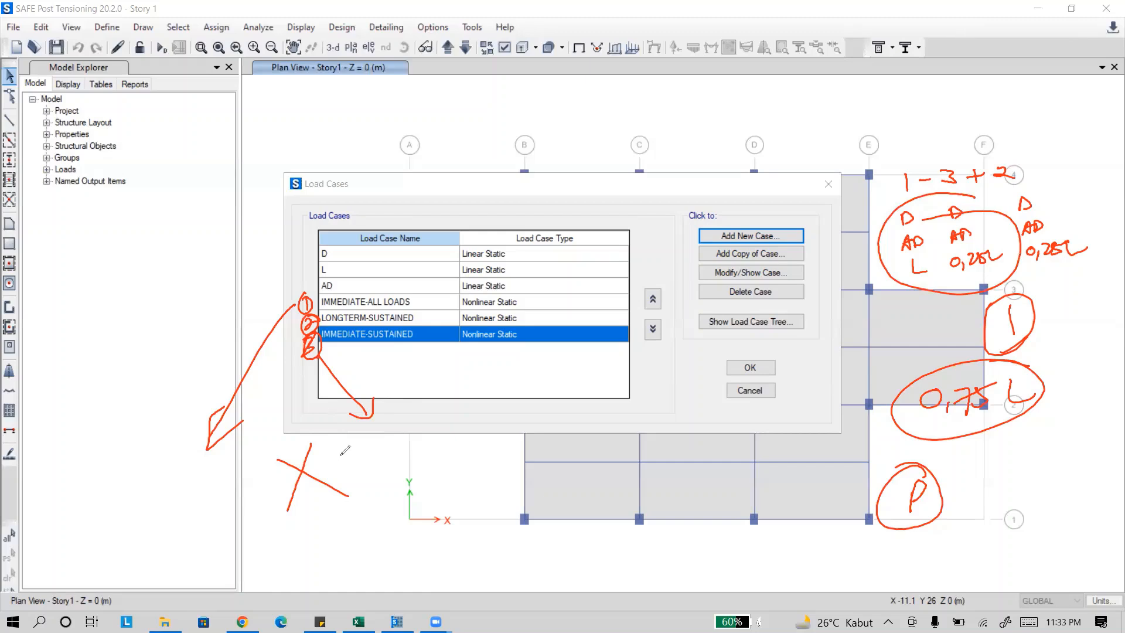
mouse_move(332, 427)
mouse_down()
mouse_move(316, 426)
mouse_move(276, 530)
mouse_move(328, 426)
mouse_up()
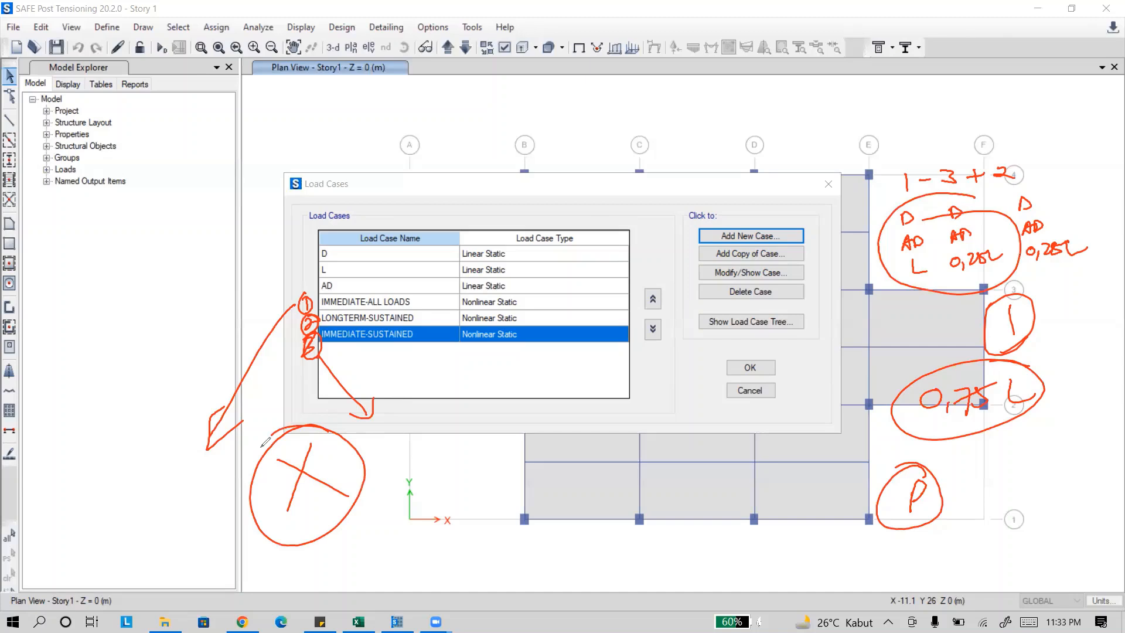
mouse_move(618, 303)
mouse_down()
mouse_move(647, 300)
mouse_move(654, 326)
mouse_up()
drag(672, 421, 712, 405)
drag(683, 400, 688, 456)
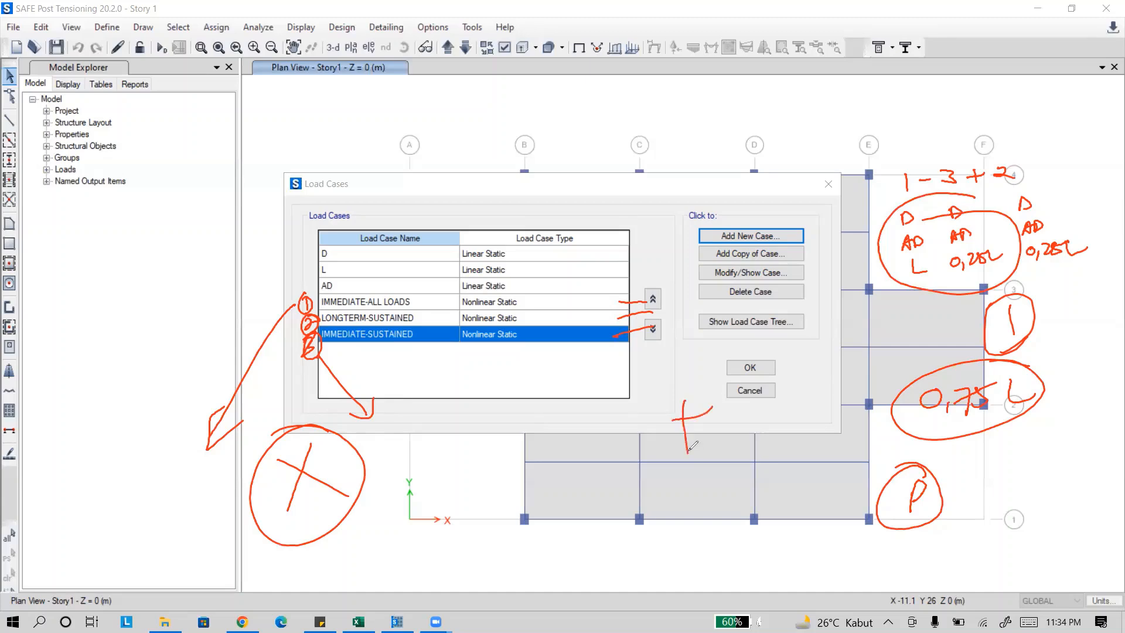
drag(676, 502, 729, 497)
drag(439, 290, 372, 280)
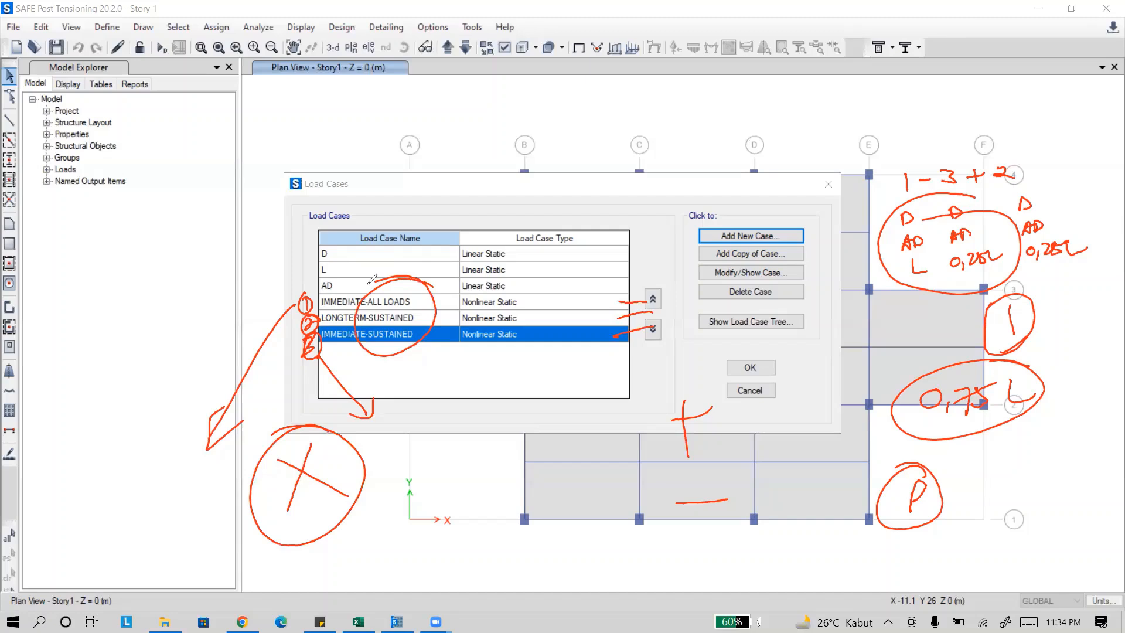
click(764, 59)
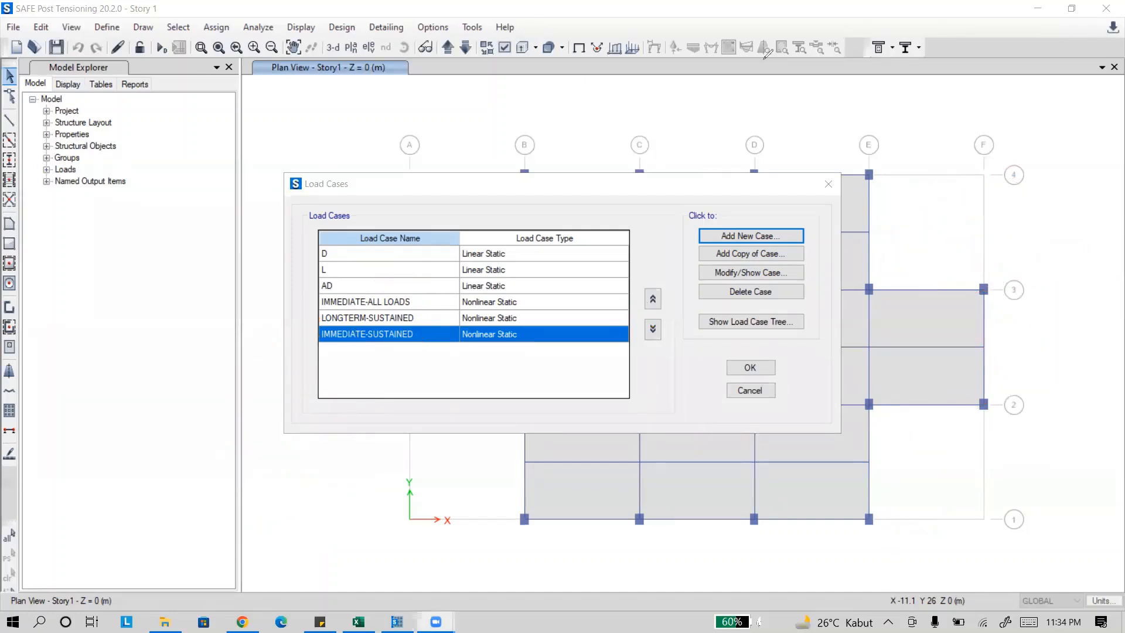
Accept the load cases and add the default design load combinations for Concrete Slab/Beam Design.
click(750, 367)
click(107, 27)
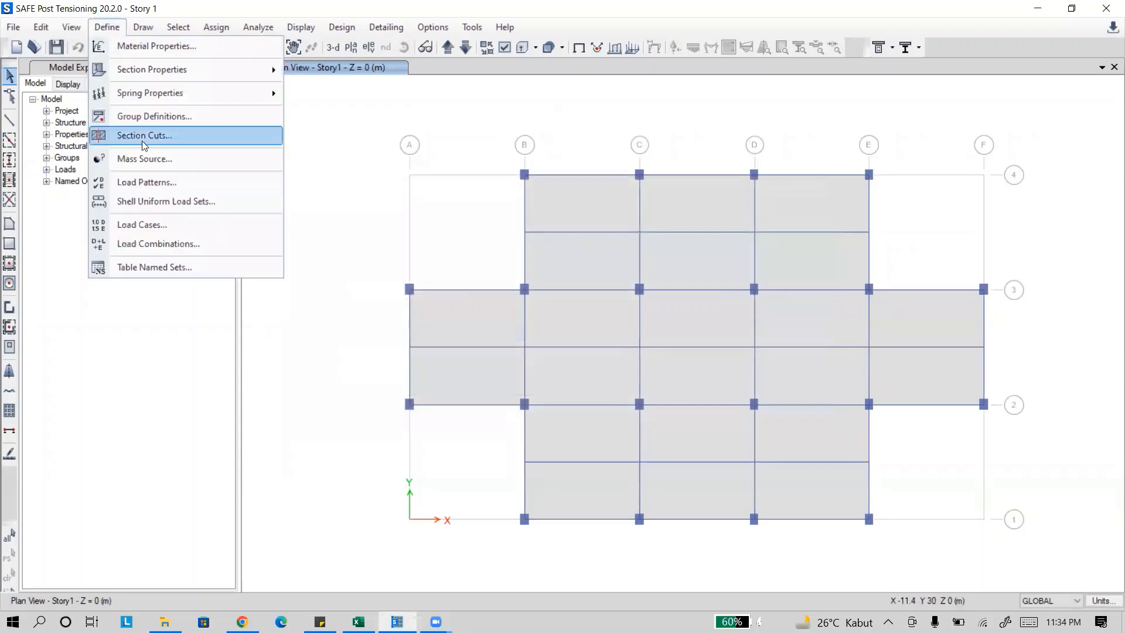
click(152, 241)
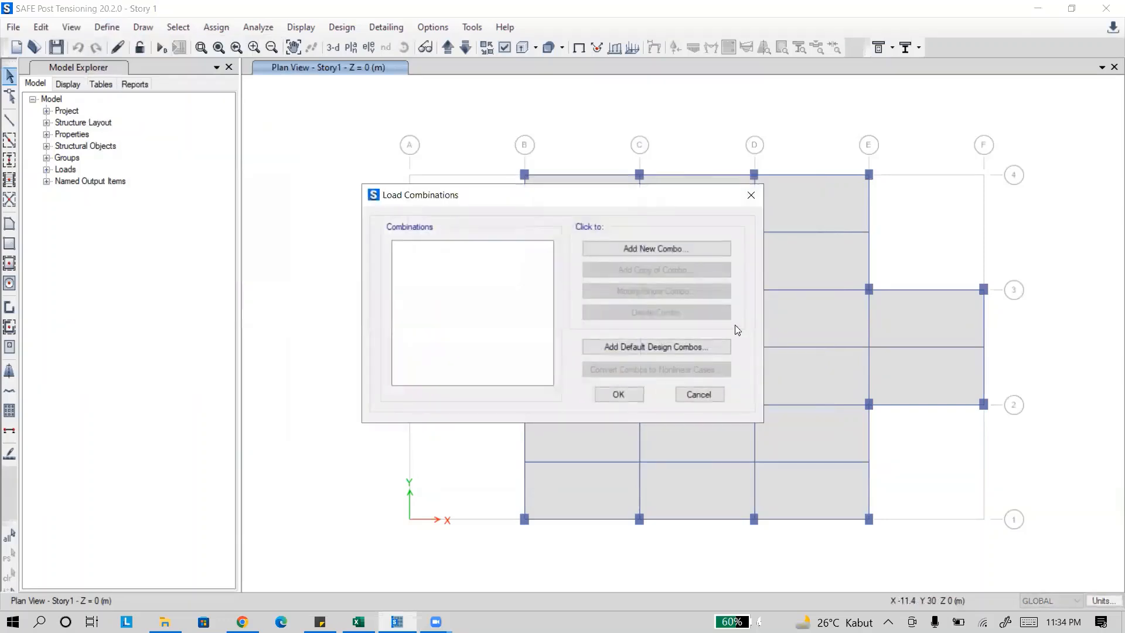
click(668, 246)
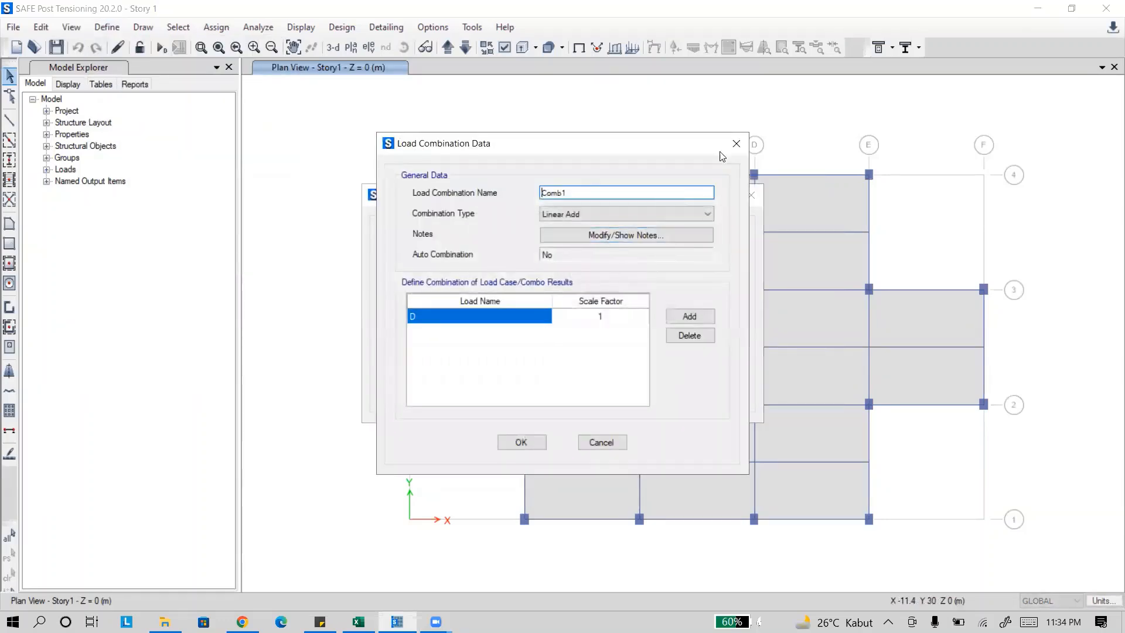
click(737, 144)
click(623, 348)
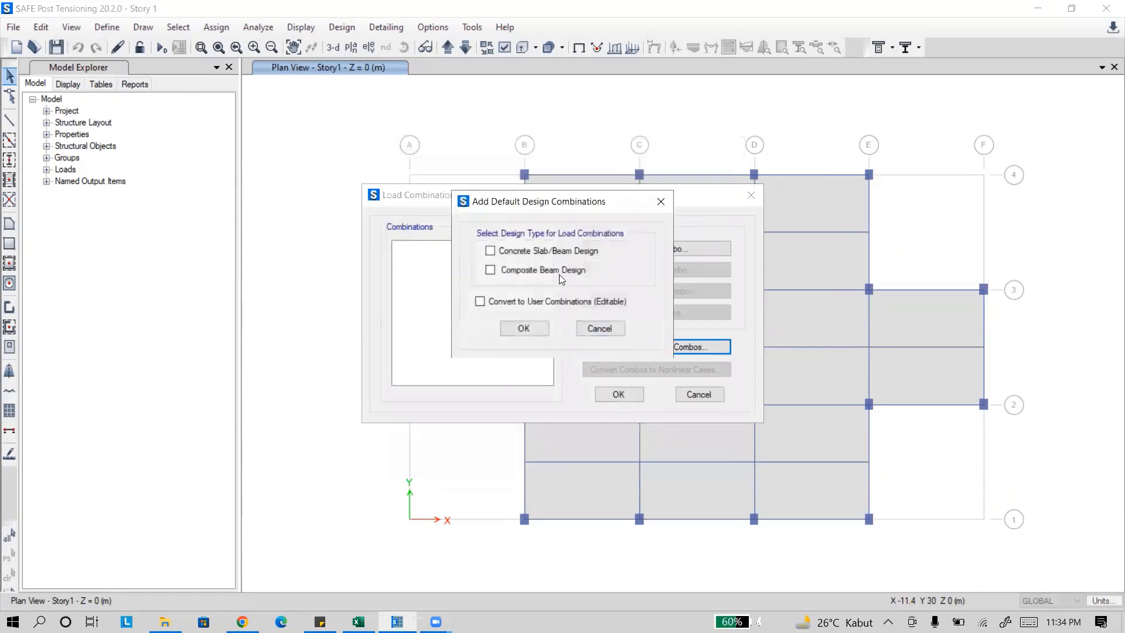
click(550, 250)
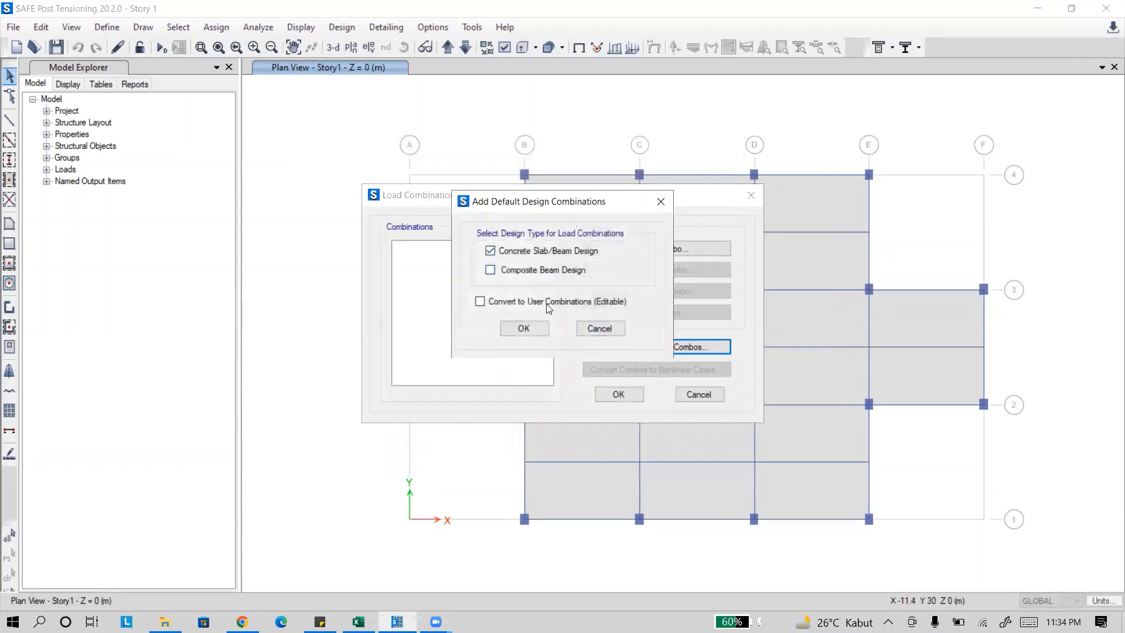
click(524, 328)
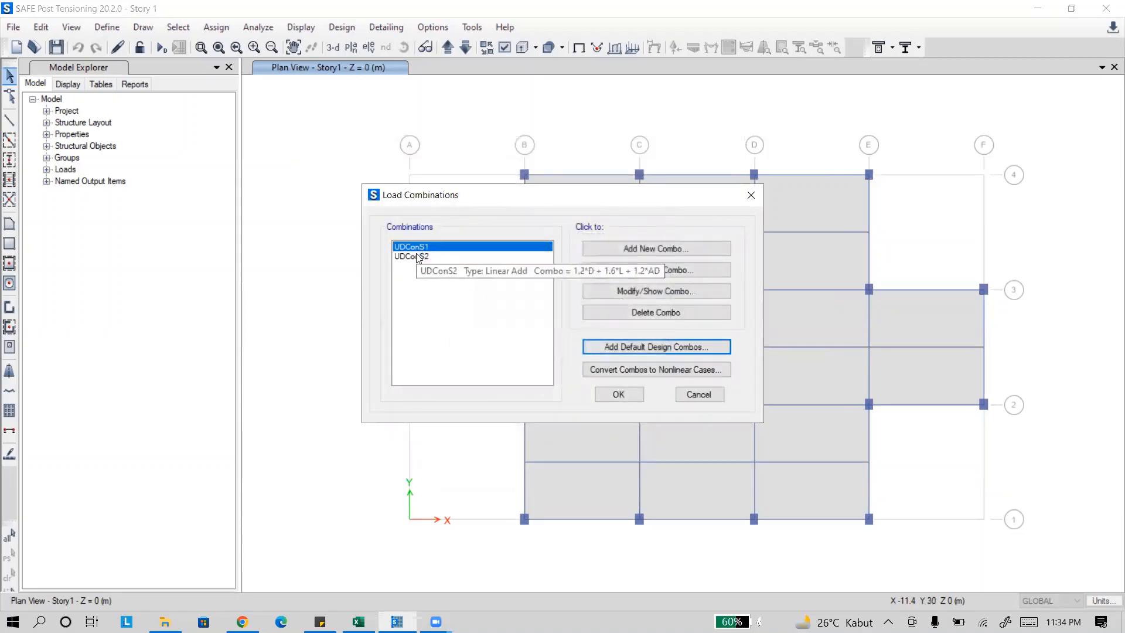
Add a Linear Add load combination named LONGTERM with IMMEDIATE-ALL LOADS as its first load, scale factor 1.
click(656, 250)
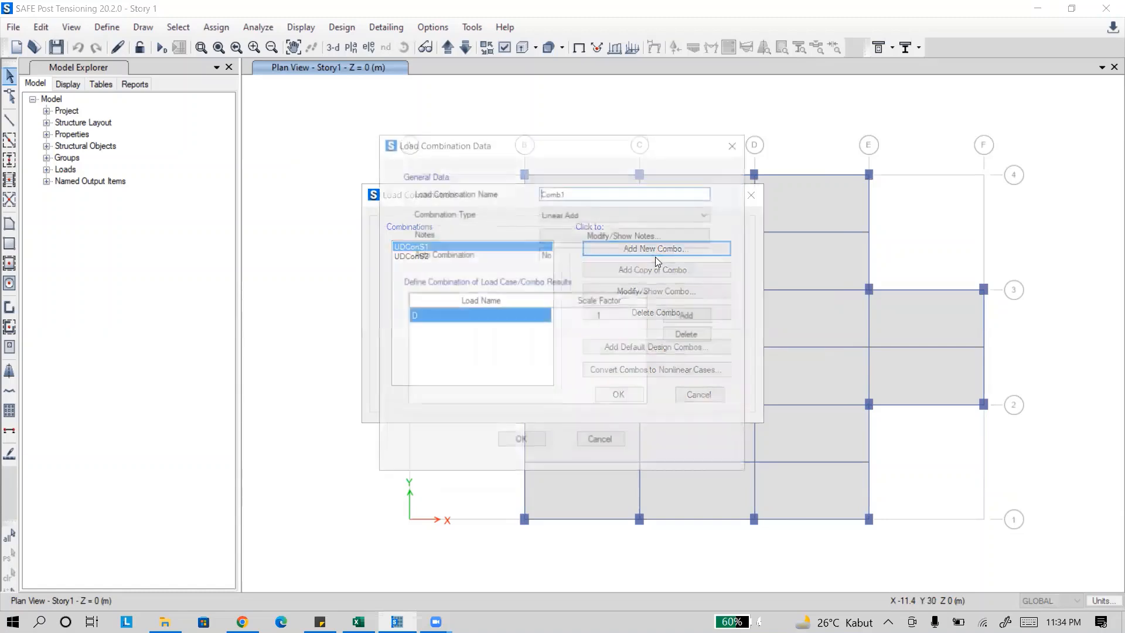
drag(595, 195, 506, 195)
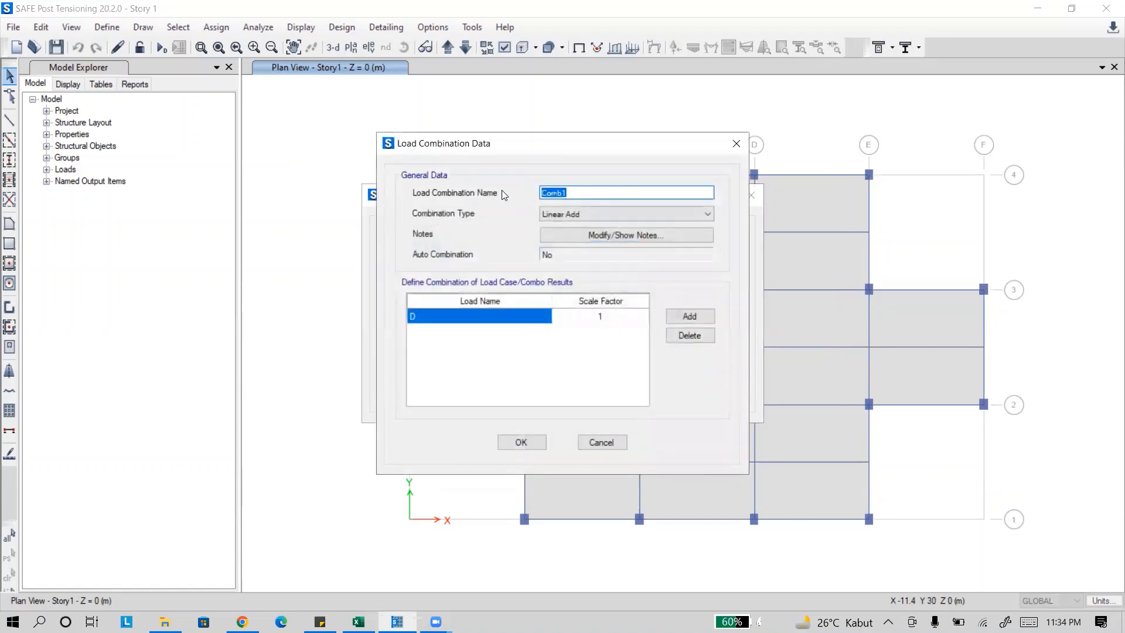
text(LONGTERM)
click(540, 317)
click(544, 316)
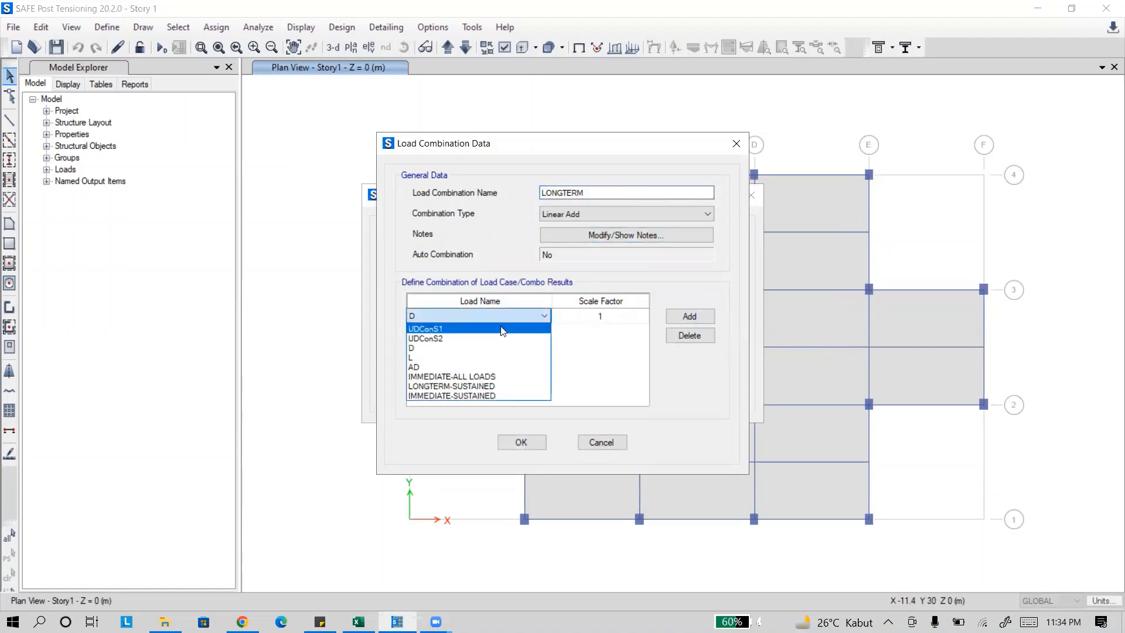
click(498, 376)
click(674, 315)
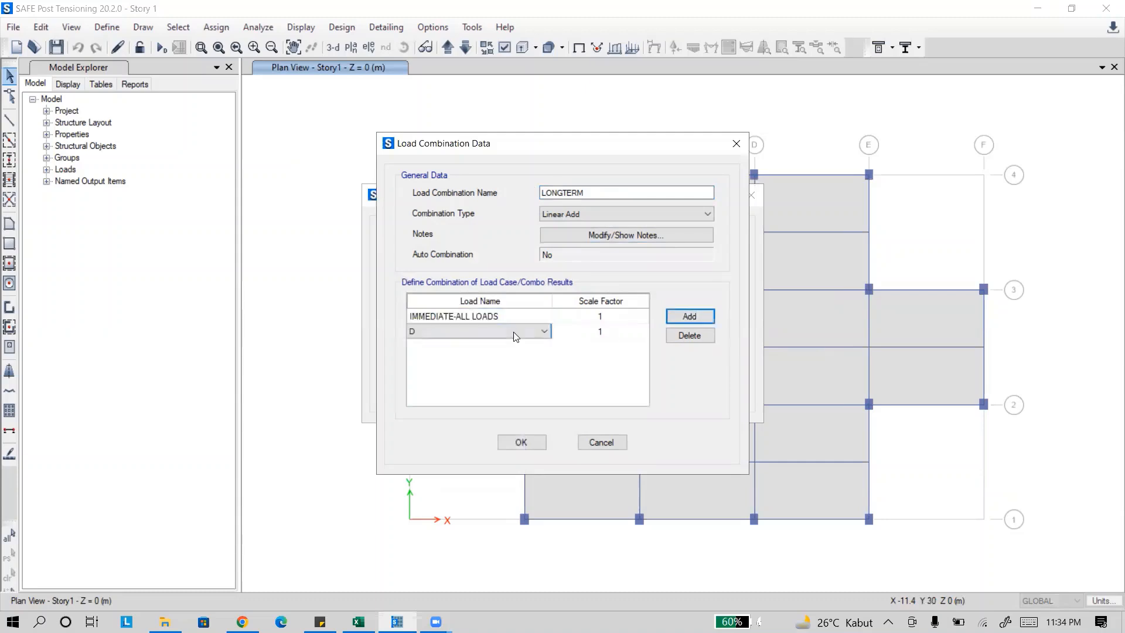
click(513, 331)
click(463, 402)
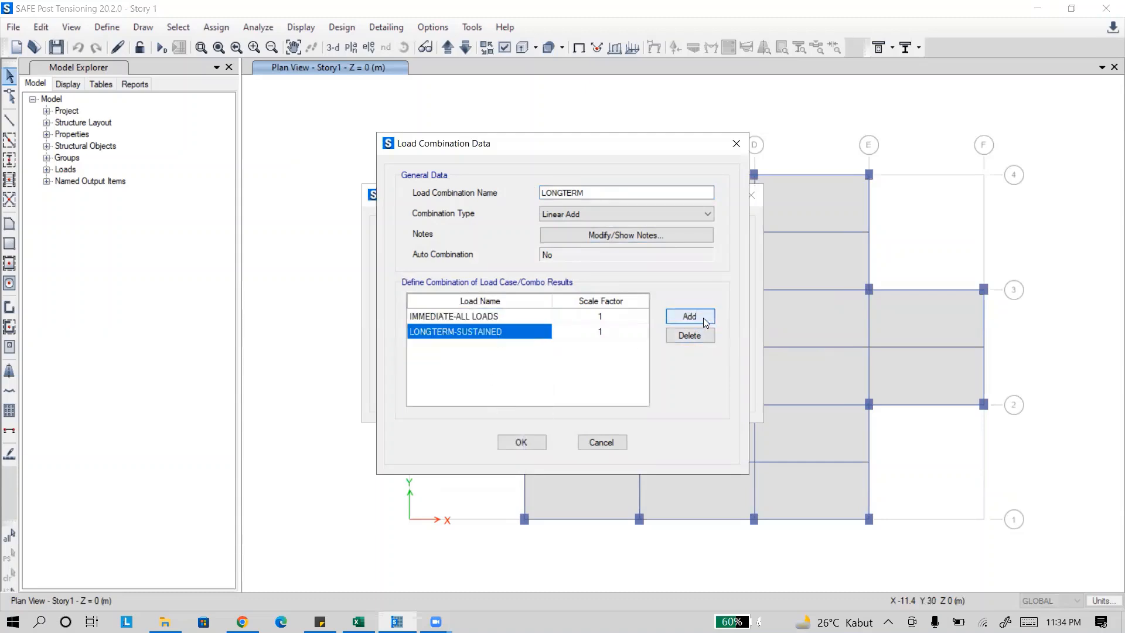
click(690, 335)
Add IMMEDIATE-SUSTAINED and LONGTERM-SUSTAINED as the second and third loads of the LONGTERM combination.
click(689, 315)
click(689, 316)
click(500, 331)
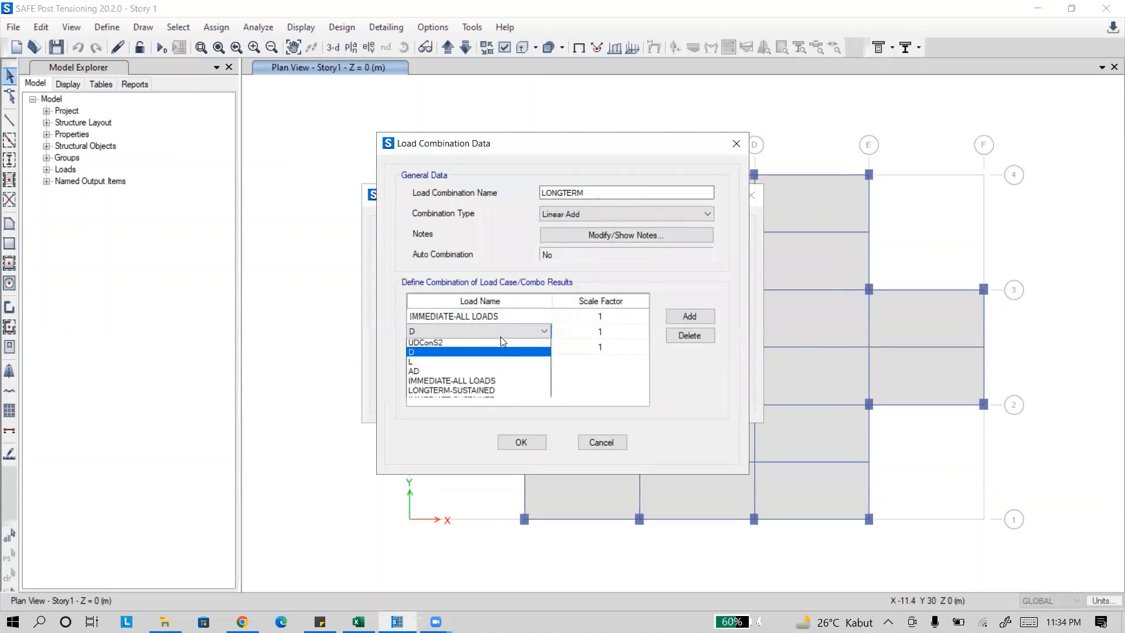
click(504, 411)
click(492, 347)
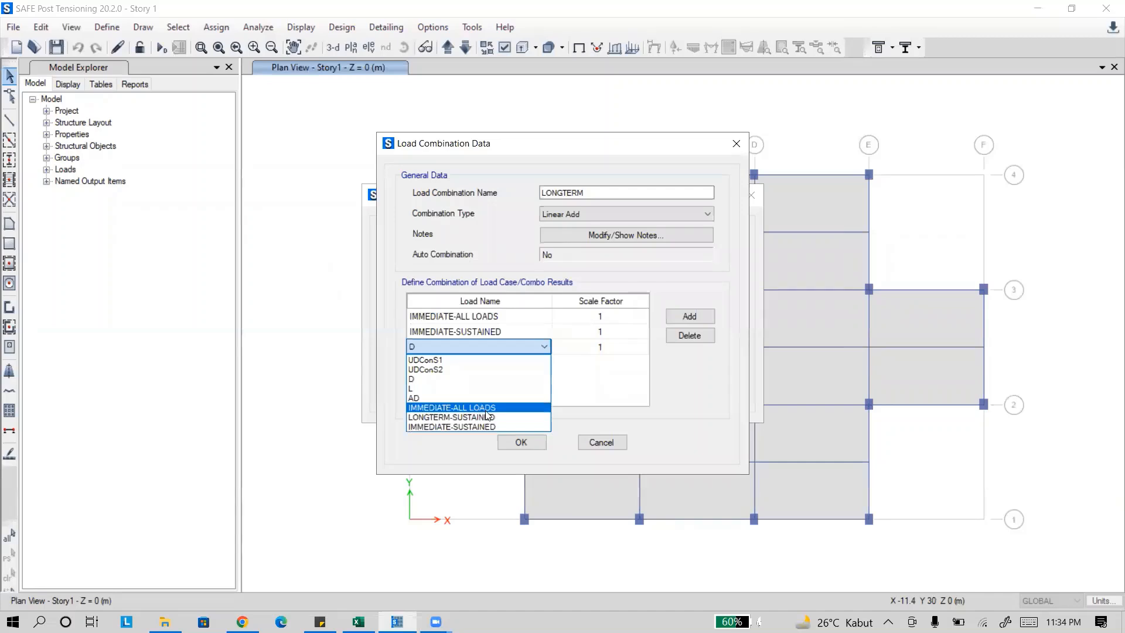
click(484, 417)
Set the scale factor of IMMEDIATE-SUSTAINED to -1, keep LONGTERM-SUSTAINED at 1, and save the LONGTERM combination.
click(604, 331)
click(607, 331)
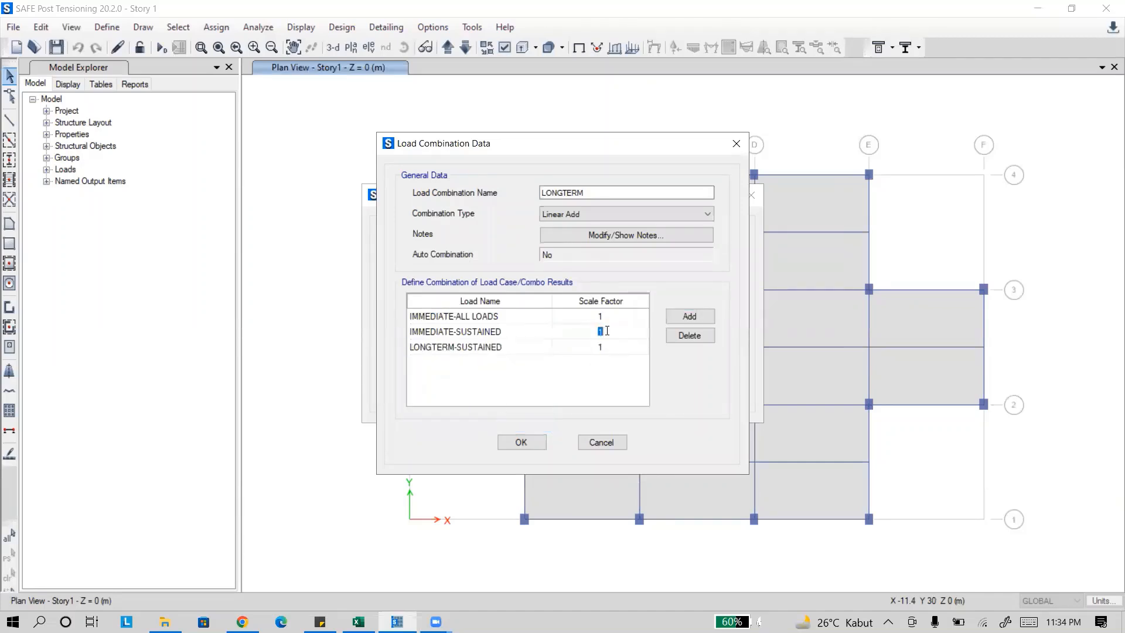
click(616, 348)
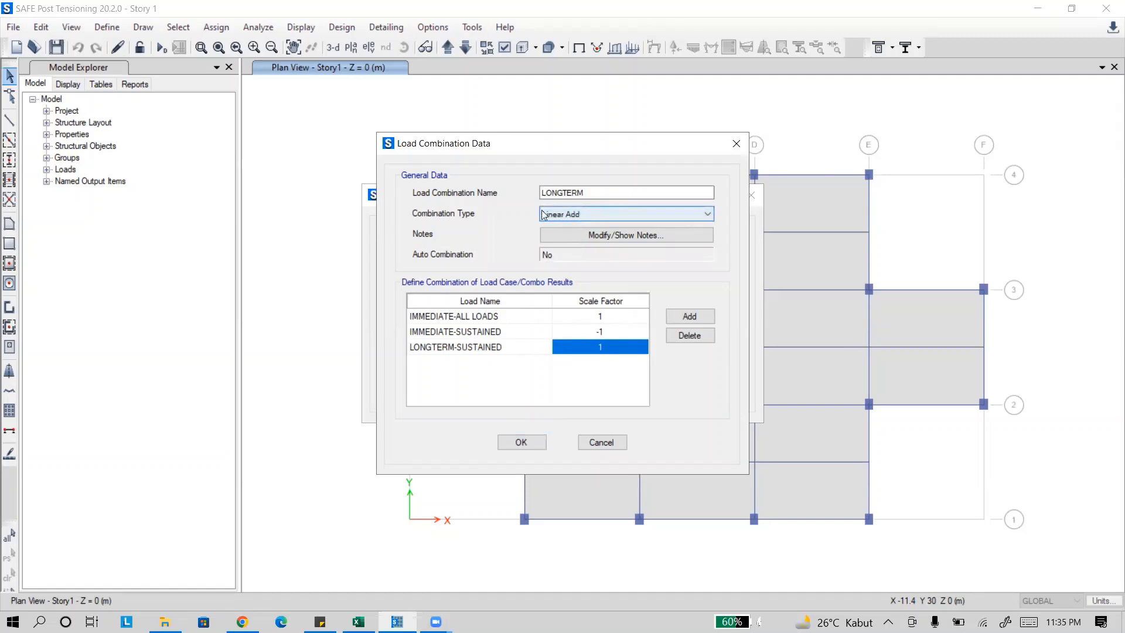
click(521, 442)
click(619, 394)
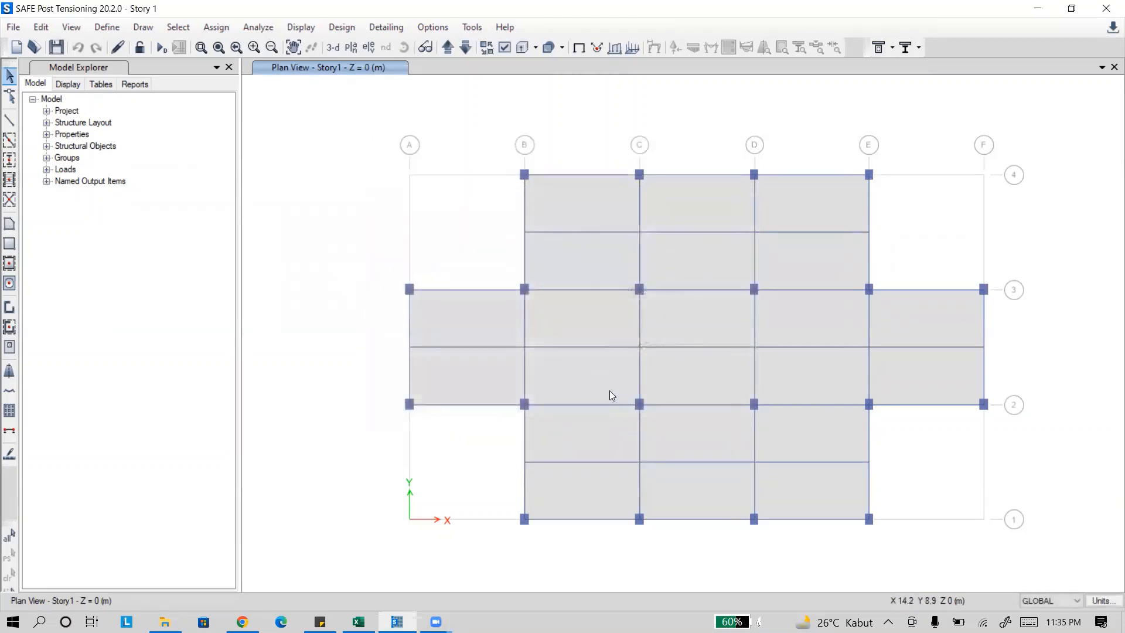
Select all objects in the Story1 plan view.
click(217, 28)
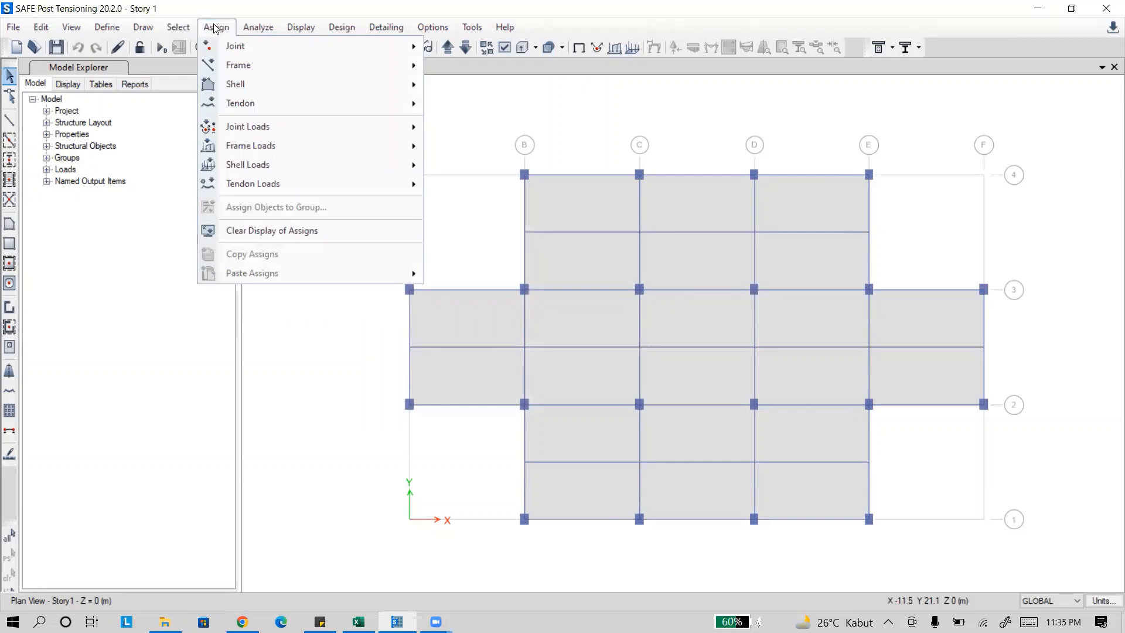
click(225, 6)
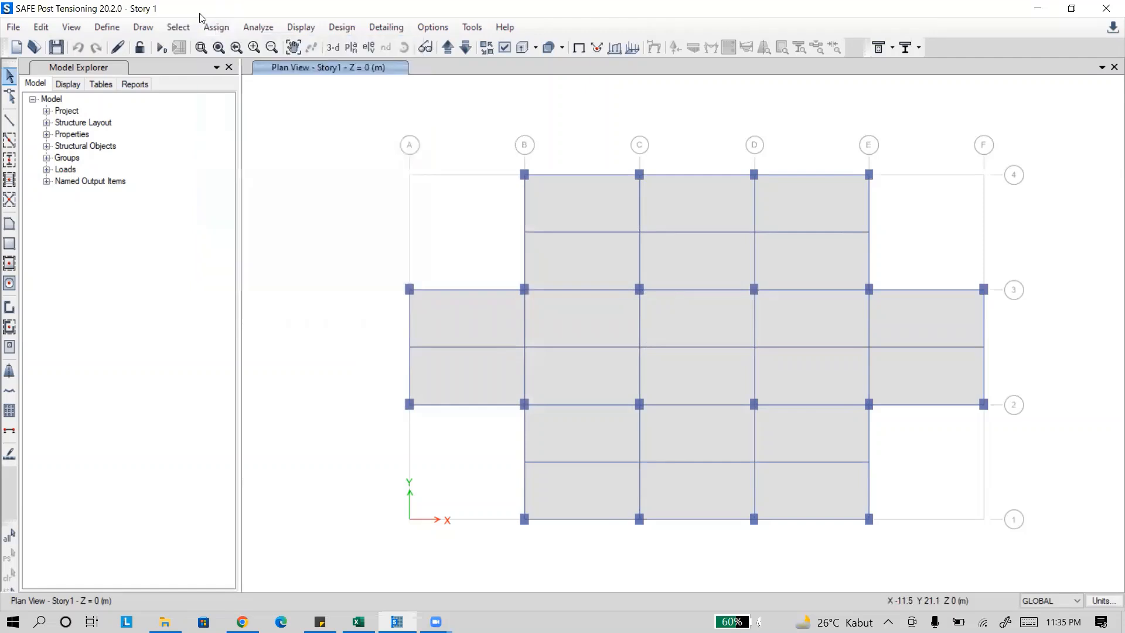
drag(379, 117, 1044, 573)
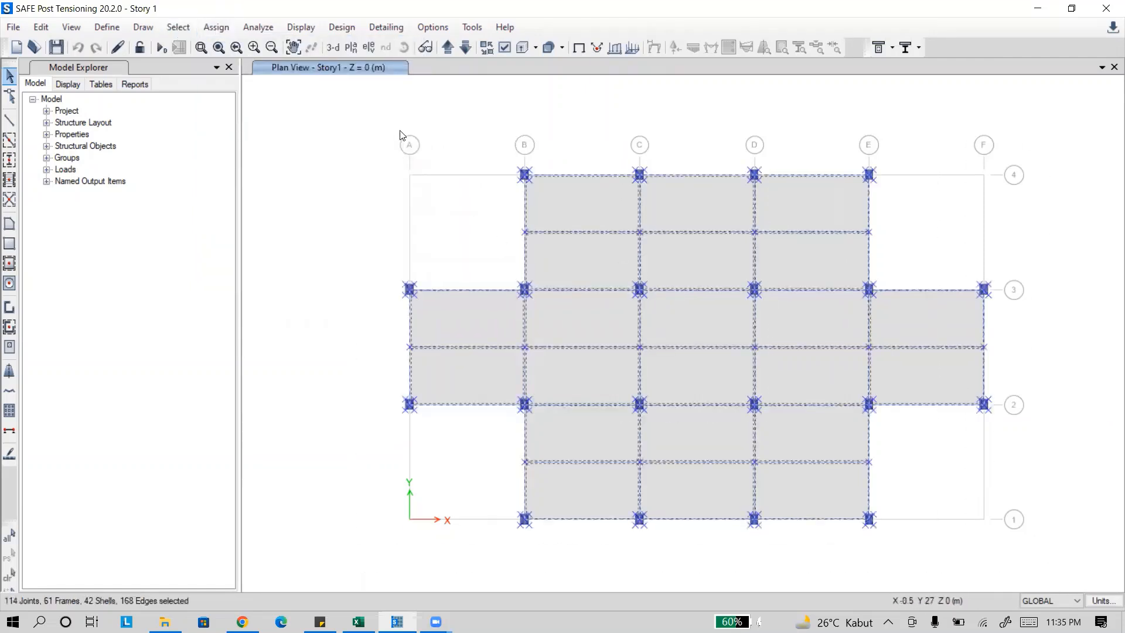
Set the slab's top and bottom clear covers to 20 mm in the Concrete Slab/Beam Design preferences.
click(343, 29)
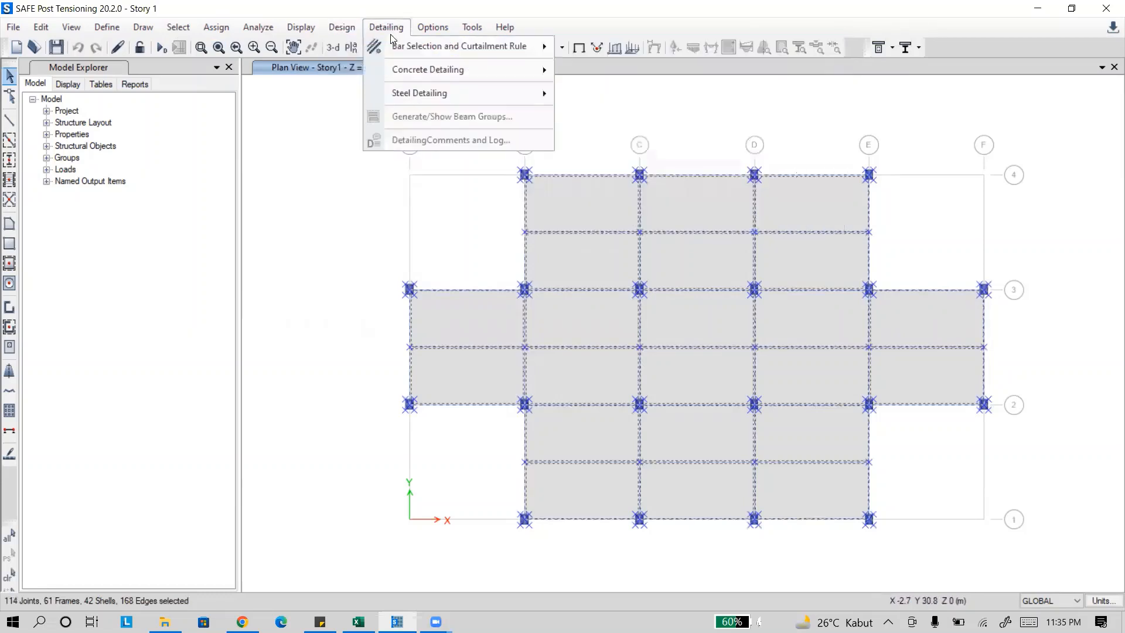
mouse_move(454, 51)
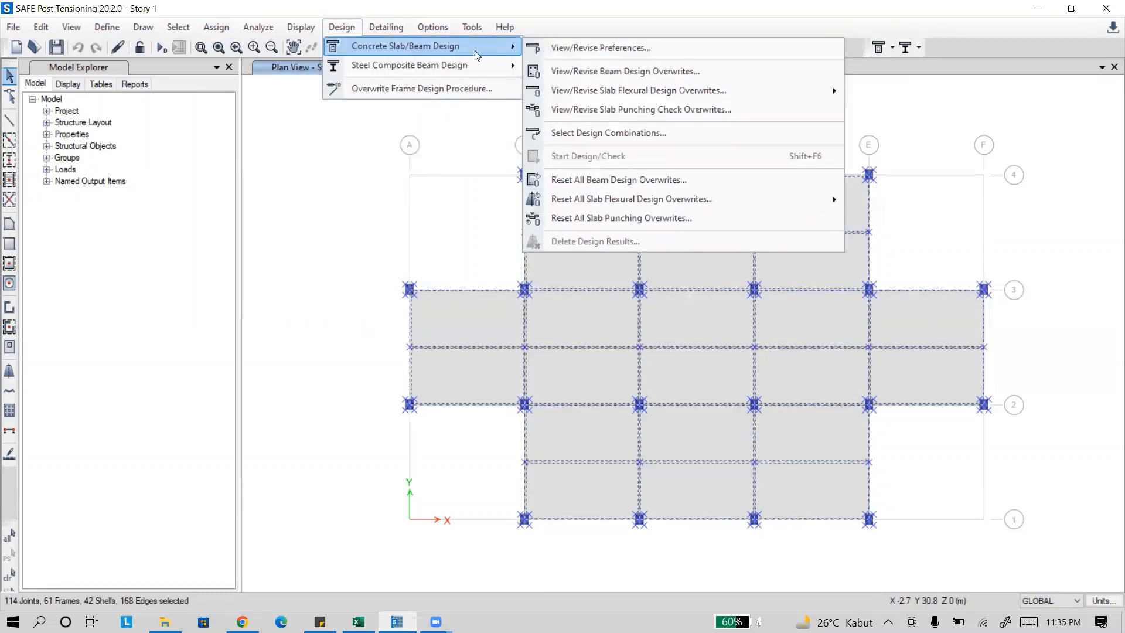
click(555, 49)
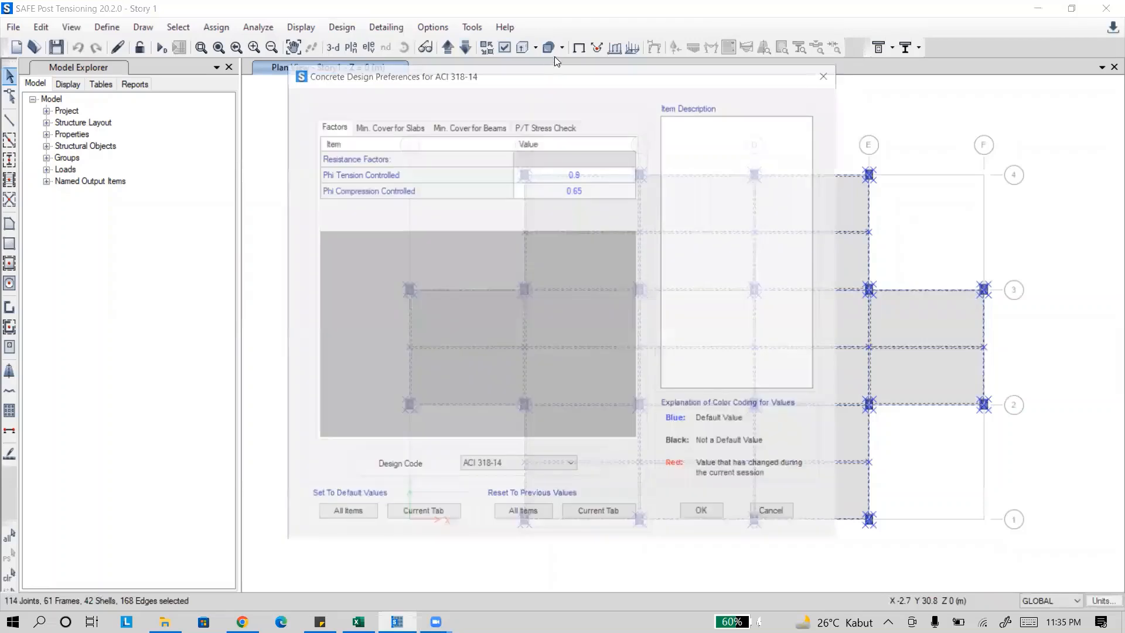
click(366, 127)
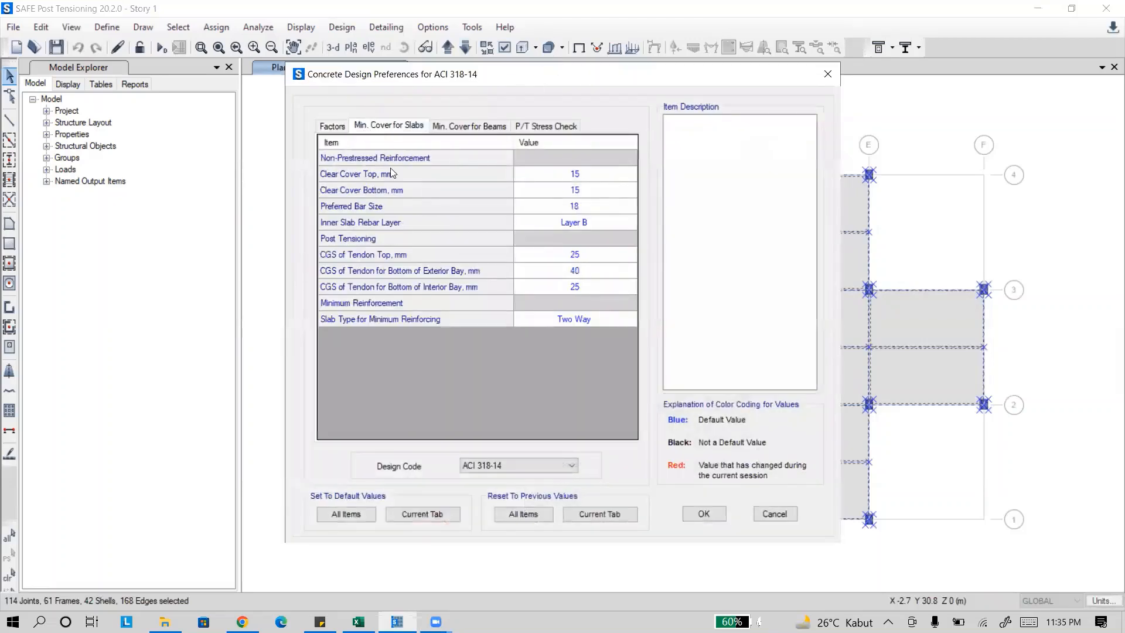
double_click(590, 175)
text(20)
click(582, 189)
double_click(583, 187)
text(20)
click(792, 133)
Set the preferred slab bar size to 10 with Layer B as inner slab rebar layer, and accept the preferences.
click(610, 207)
click(622, 208)
click(605, 233)
click(615, 221)
click(623, 217)
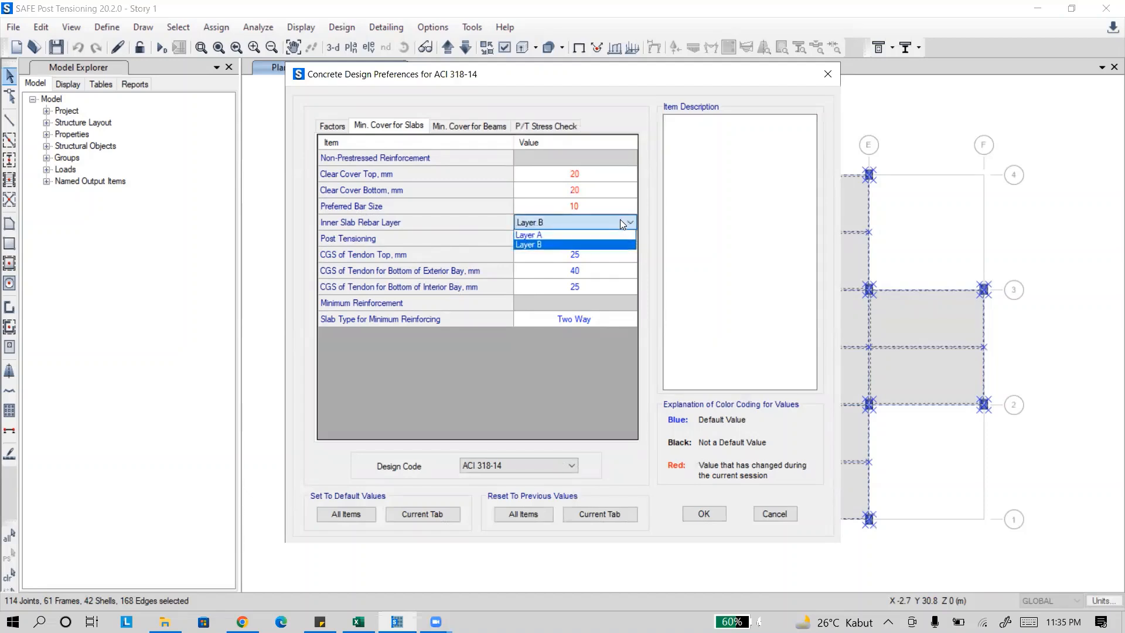
click(619, 221)
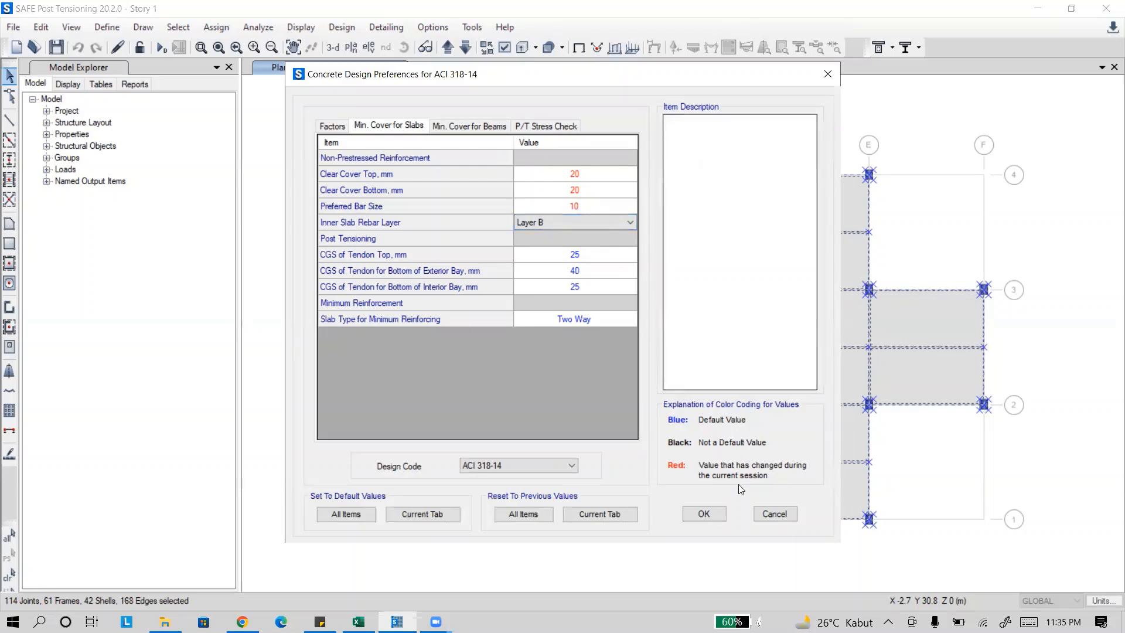
click(723, 515)
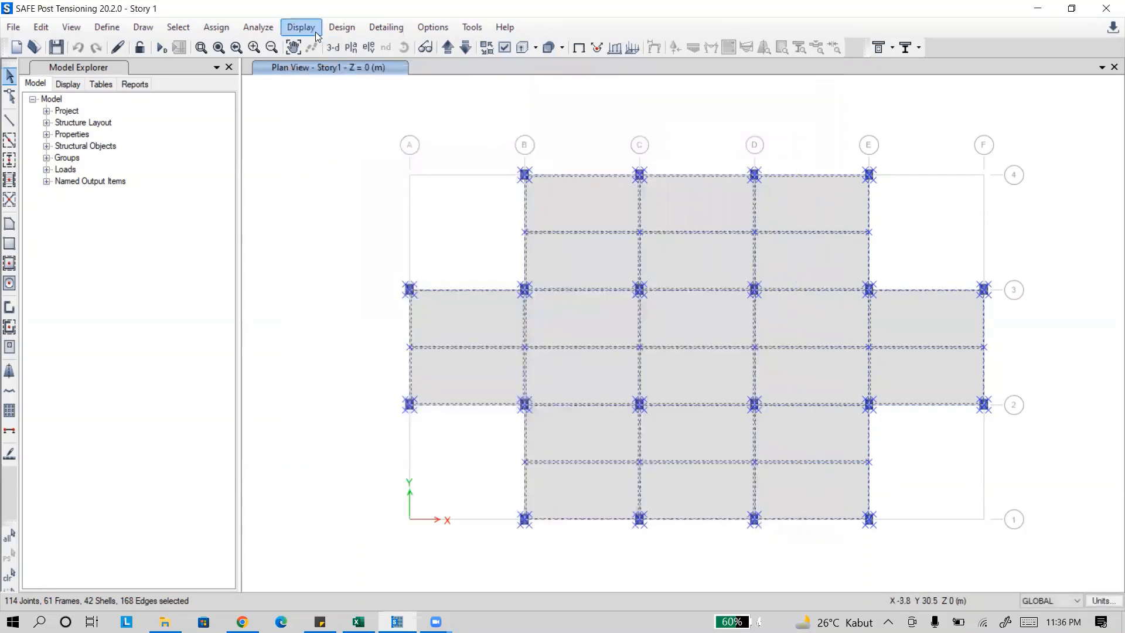
Check which rebar material the finite element based slab flexural design overwrites use, and close them without changes.
click(345, 28)
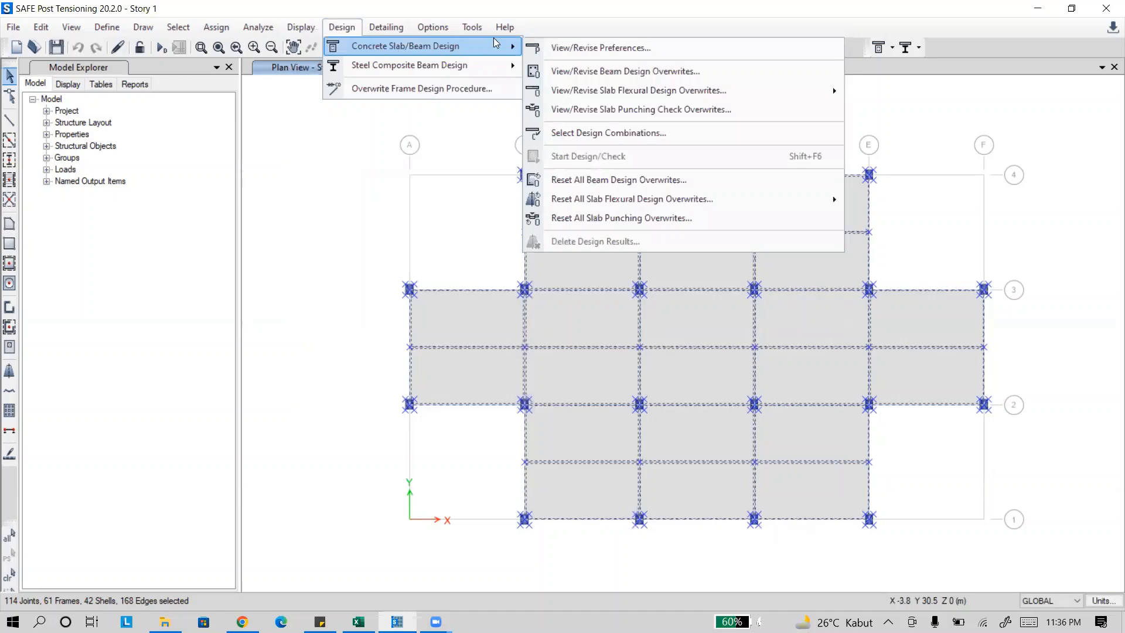
mouse_move(394, 46)
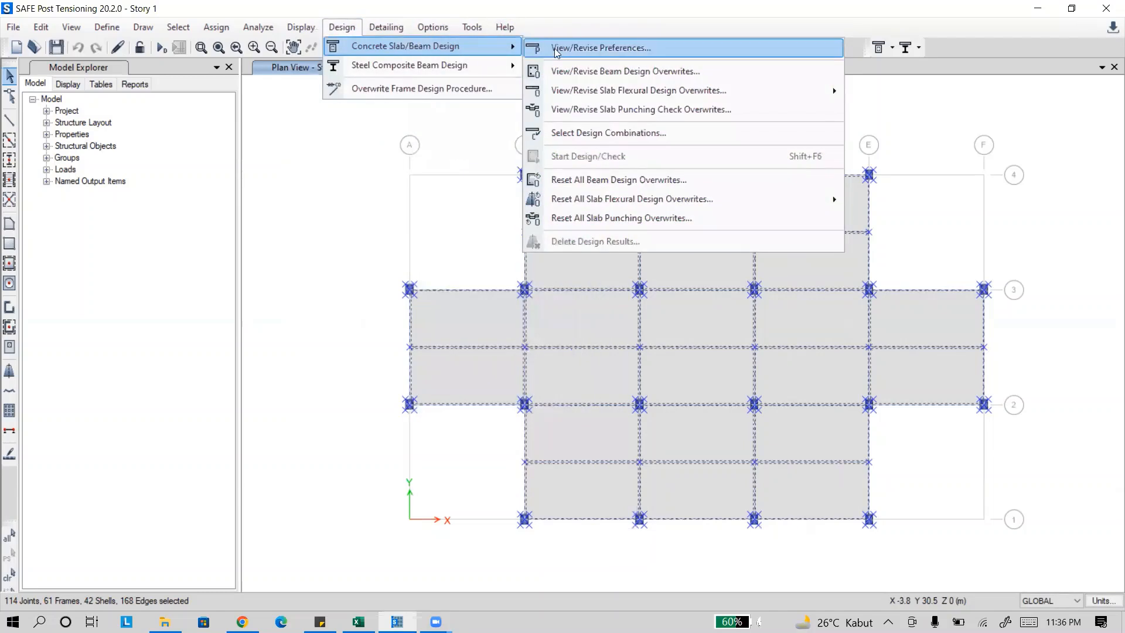
mouse_move(591, 90)
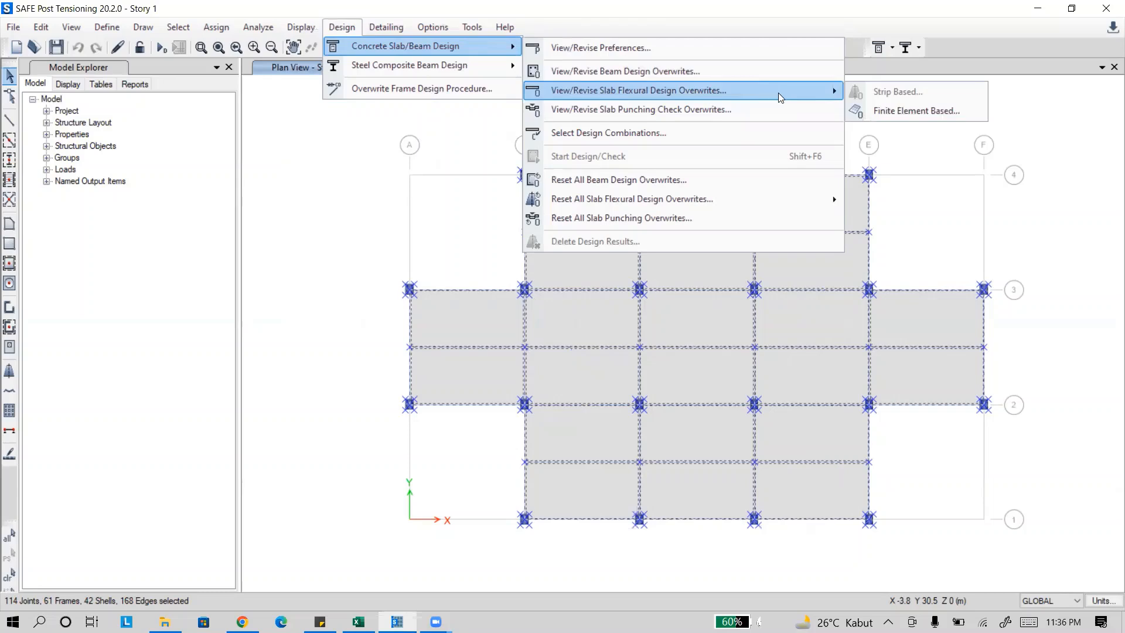
click(885, 112)
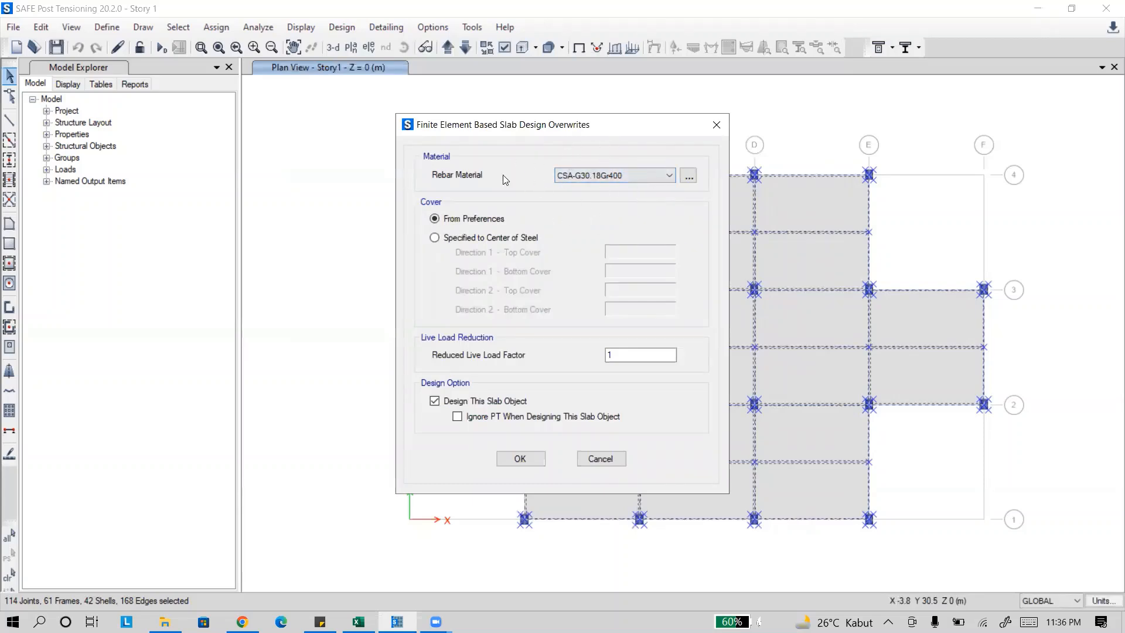
click(601, 459)
Rename the CSA-G30.18Gr400 rebar material as FY420-STRIP.
click(107, 27)
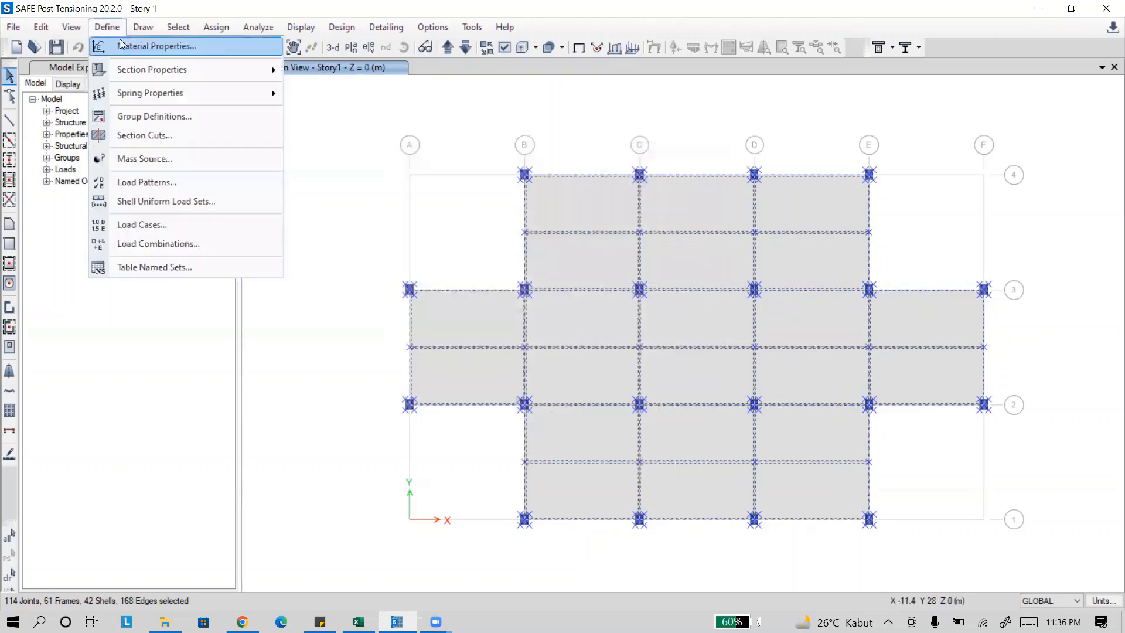
click(123, 48)
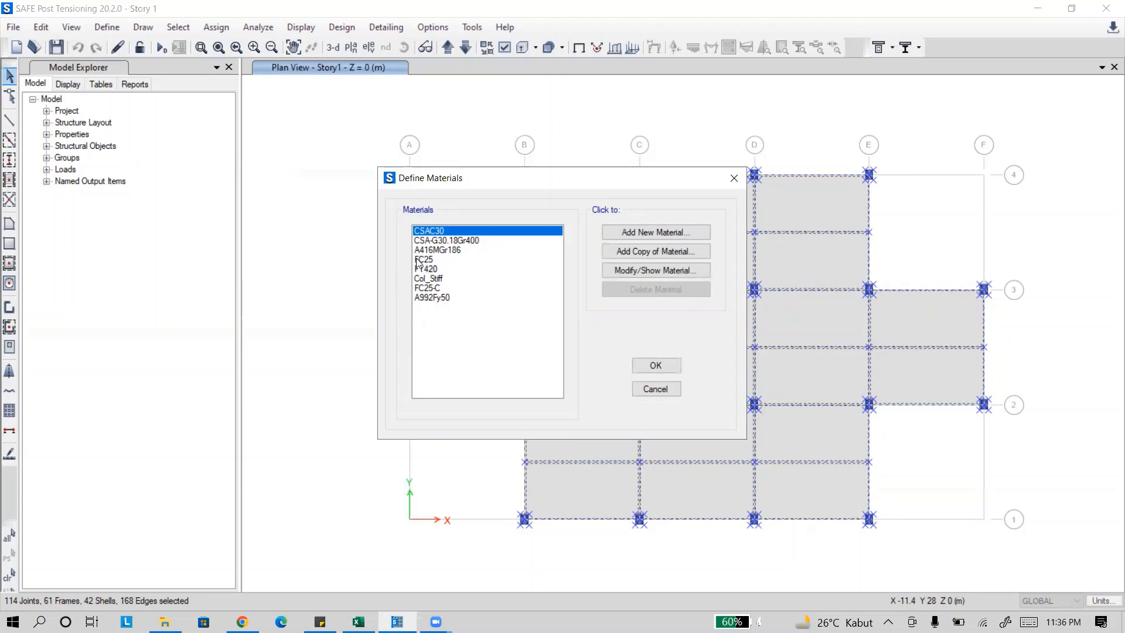
click(448, 243)
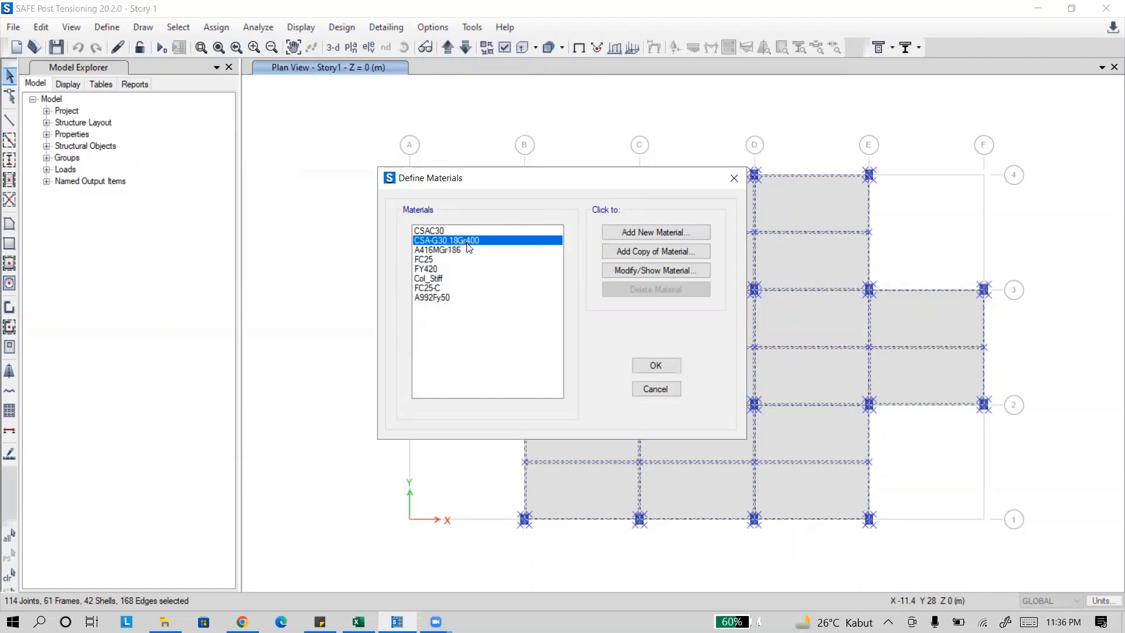
click(650, 271)
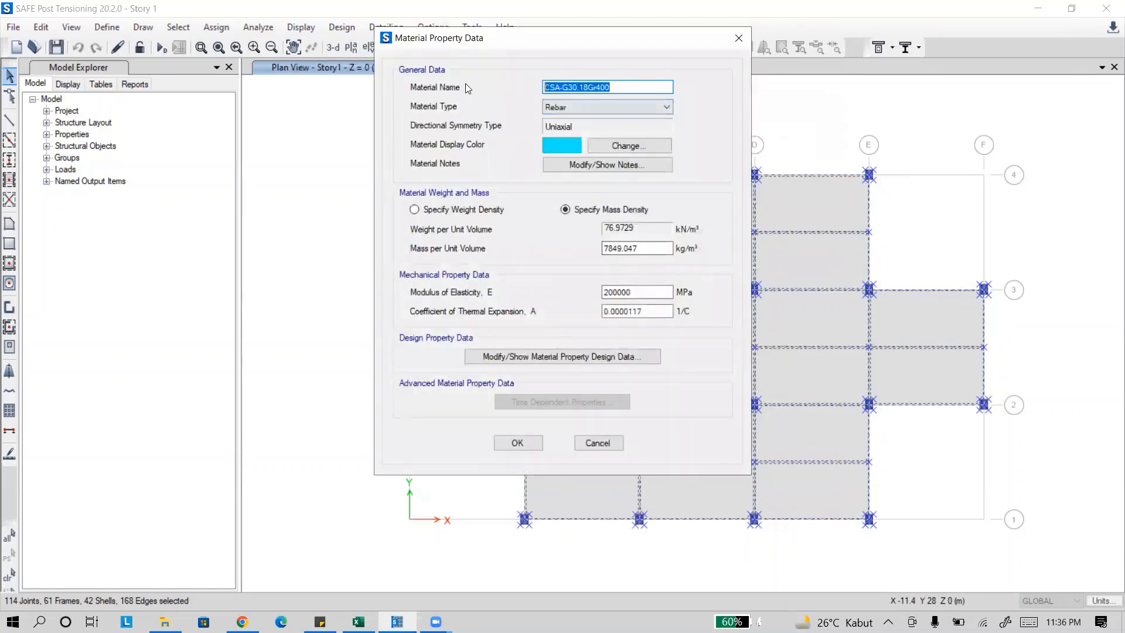
text(FY420-STRIP)
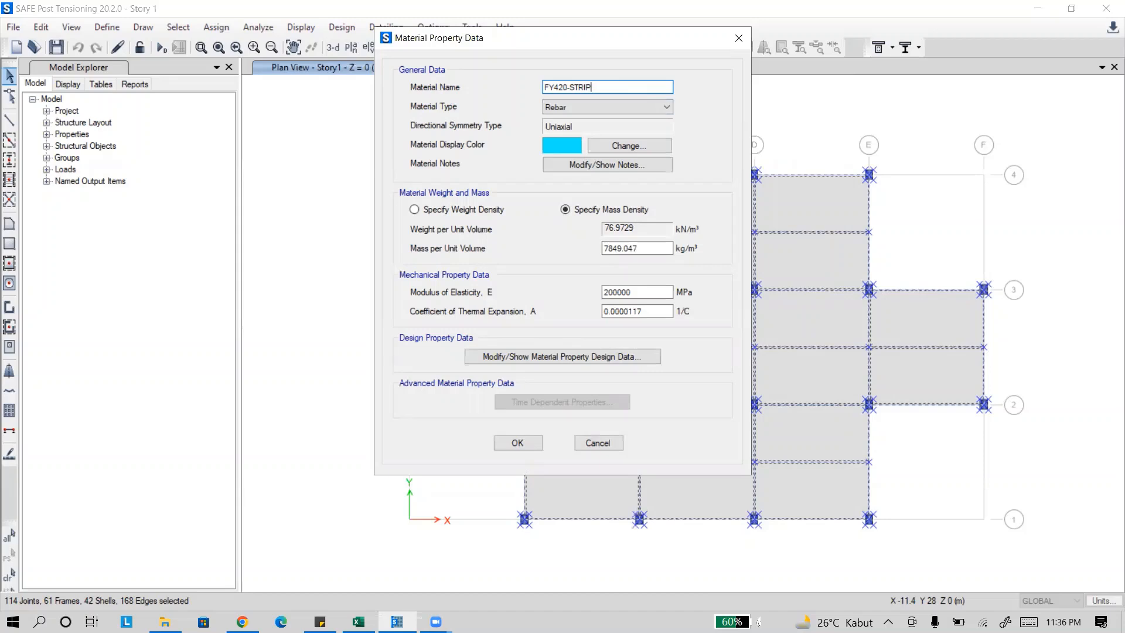
Specify the rebar material by weight density and set its weight per unit volume to 78.5 kN/m³.
double_click(642, 246)
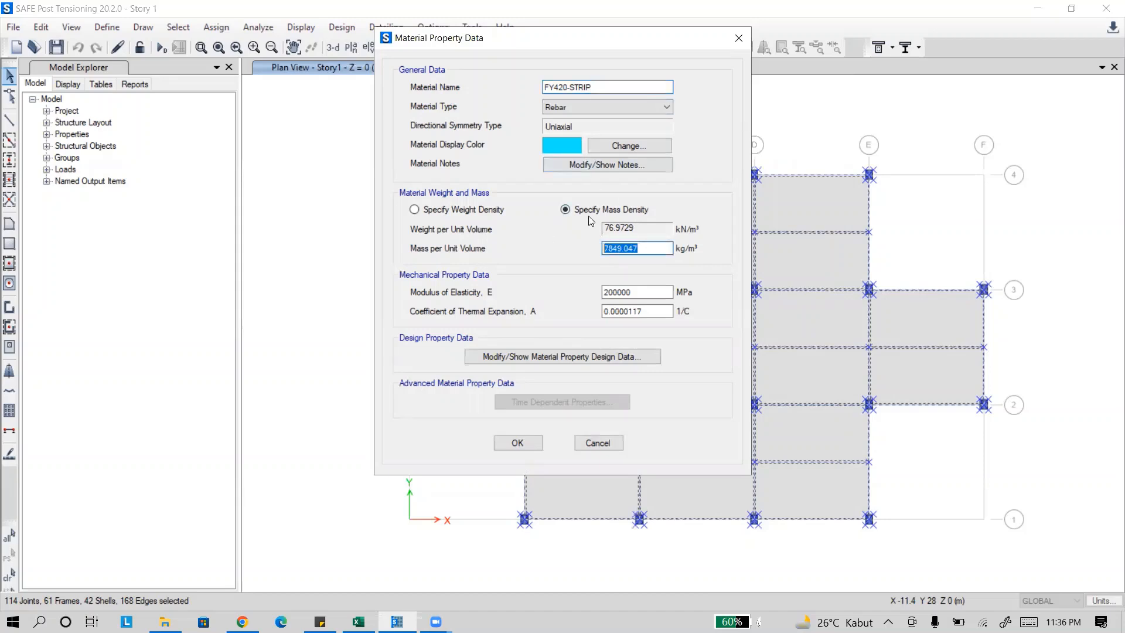
click(454, 209)
double_click(640, 227)
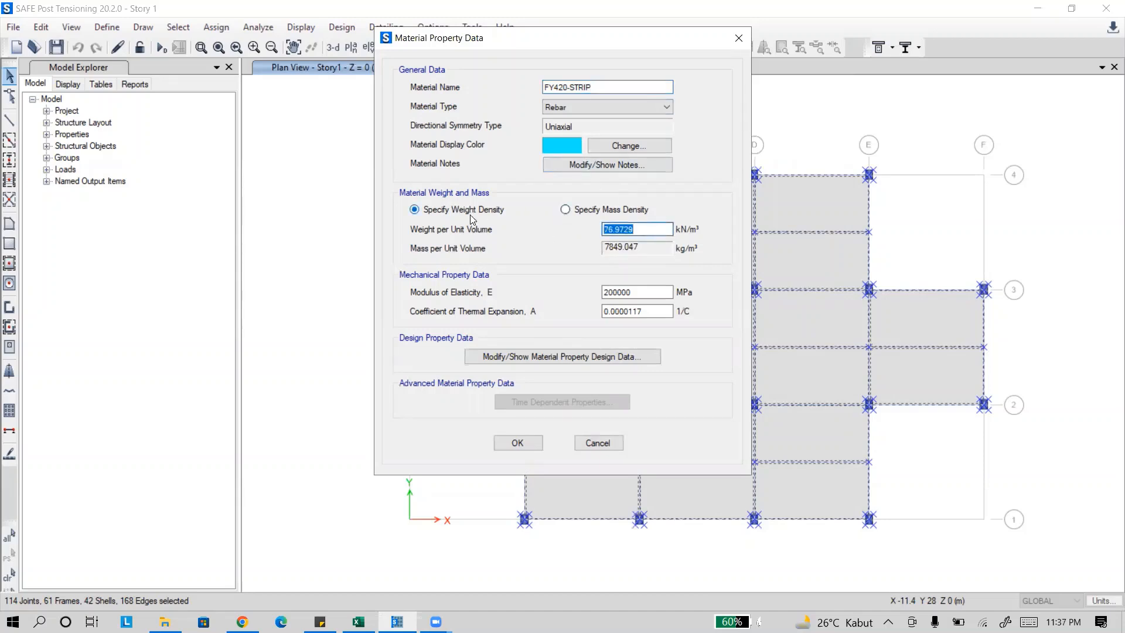
text(8)
text(8.5)
Set the minimum yield strength Fy and expected yield strength Fye of FY420-STRIP to 420 MPa.
click(558, 357)
double_click(633, 281)
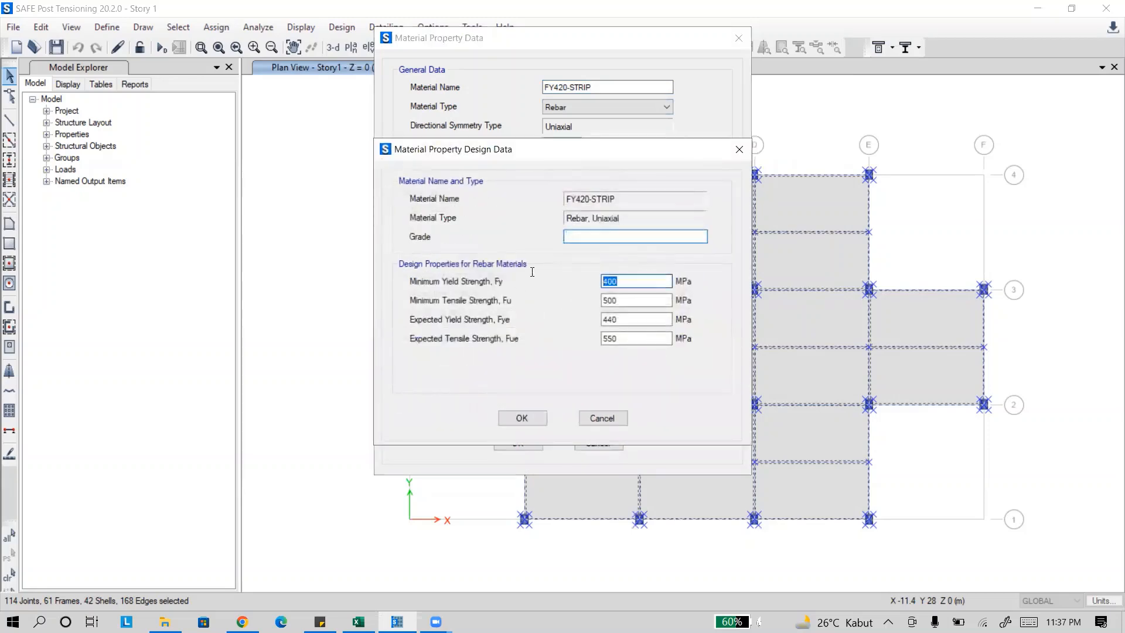
text(420)
drag(622, 282, 542, 275)
key(ctrl+c)
key(ctrl+v)
Set the minimum and expected tensile strengths Fu and Fue of FY420-STRIP to 525 MPa and accept the material definitions.
drag(621, 319, 535, 288)
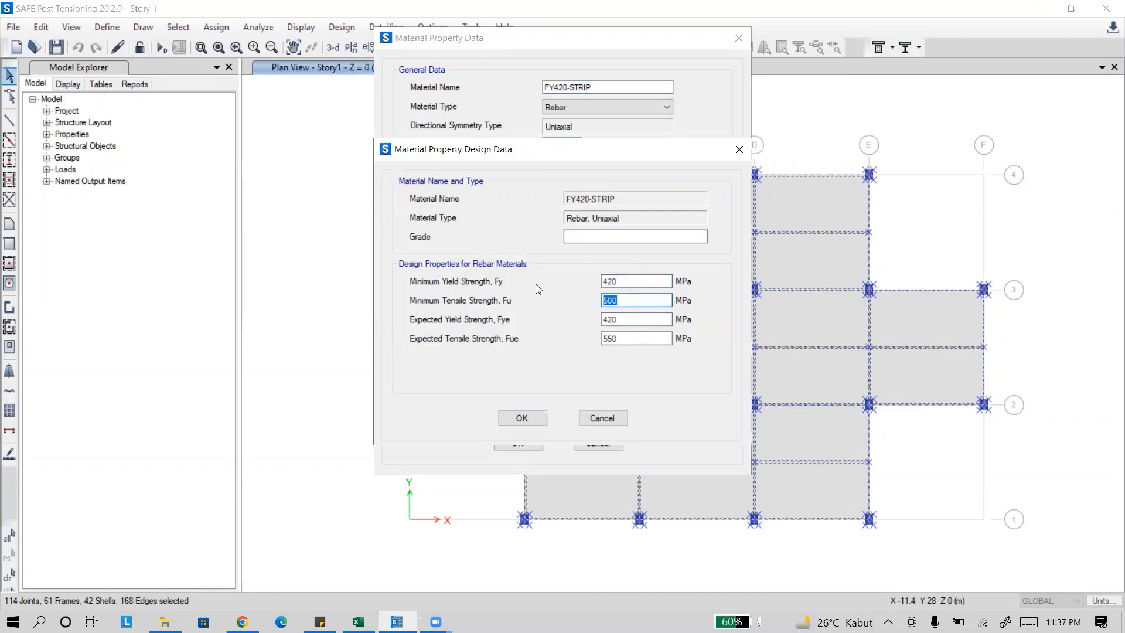
text(525)
key(ctrl+a)
key(ctrl+c)
drag(623, 338, 585, 334)
key(ctrl+v)
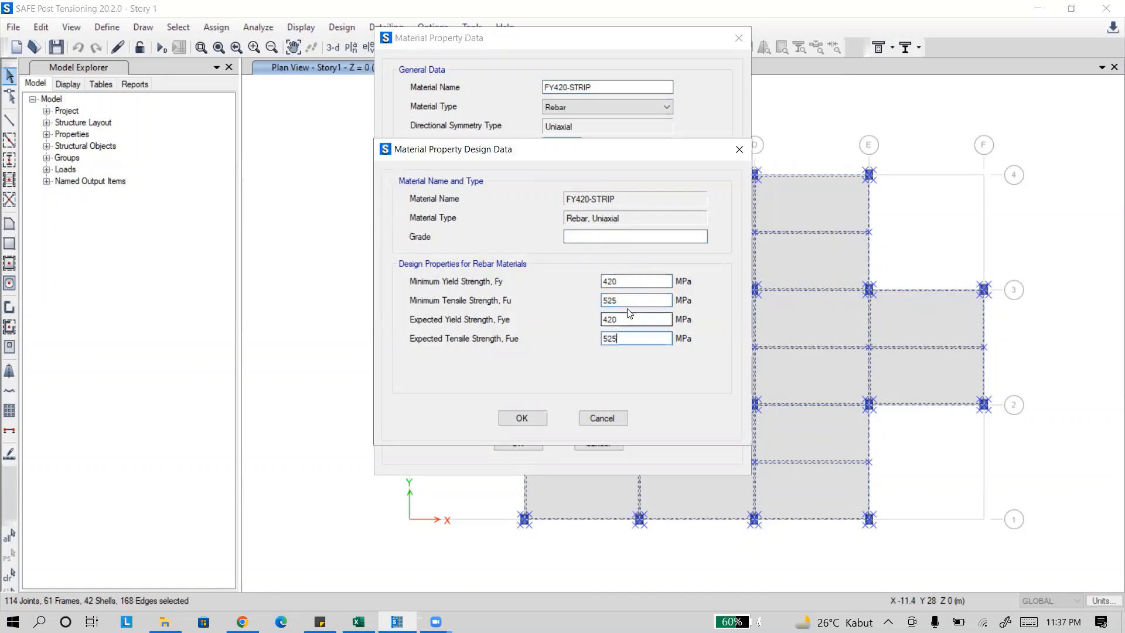
click(527, 420)
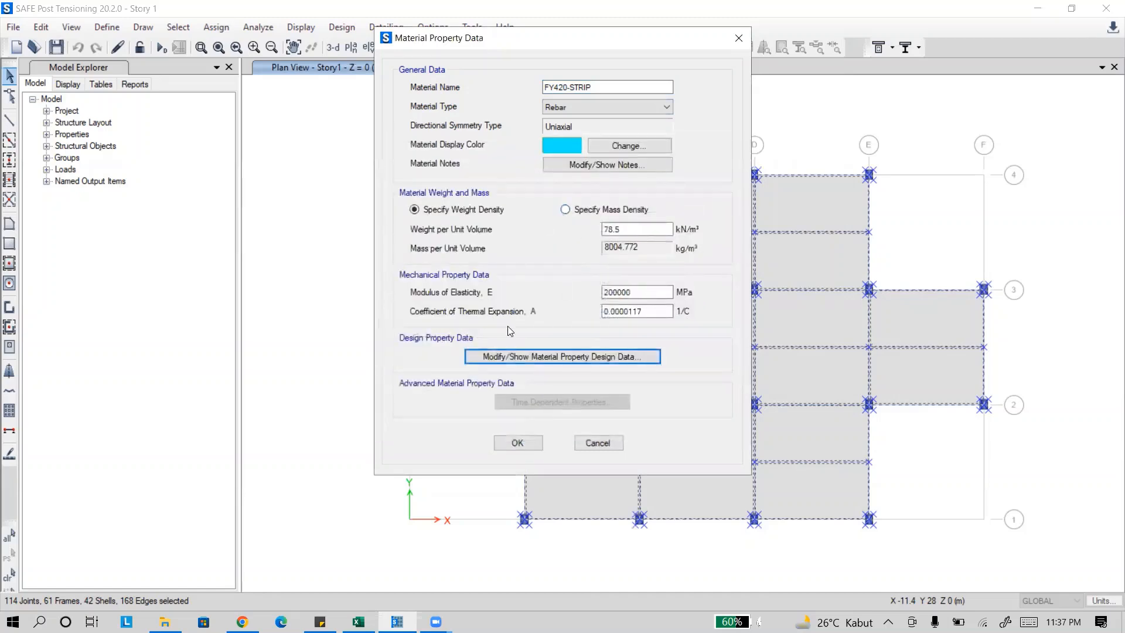
click(539, 443)
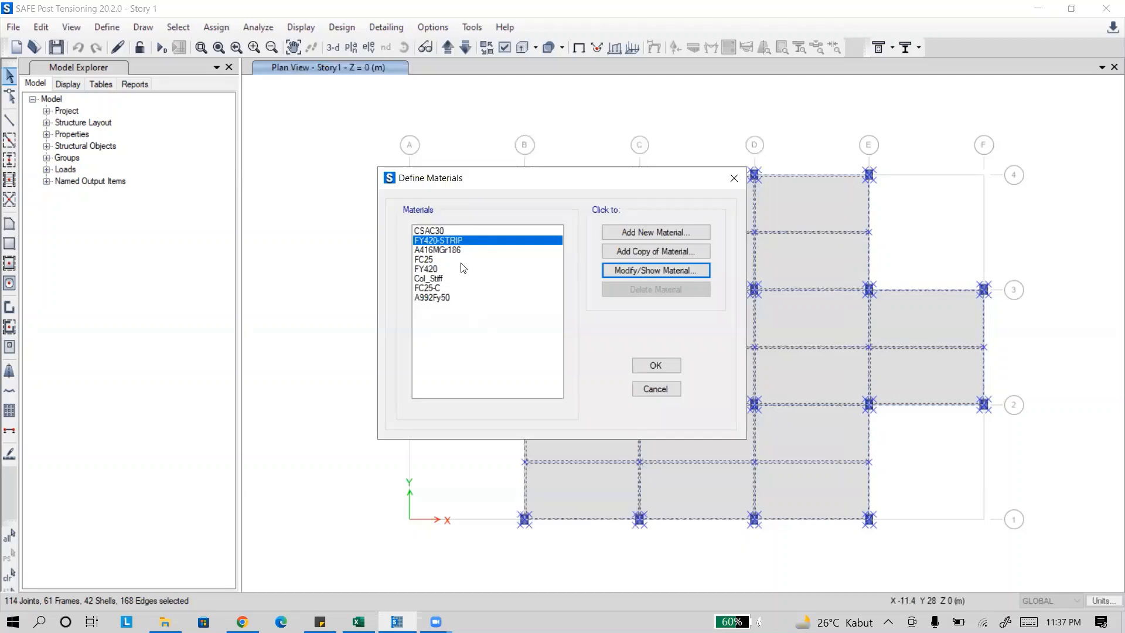
click(668, 367)
Apply finite element based slab design overwrites to the selected slabs with rebar material FY420-STRIP and cover from preferences.
click(341, 27)
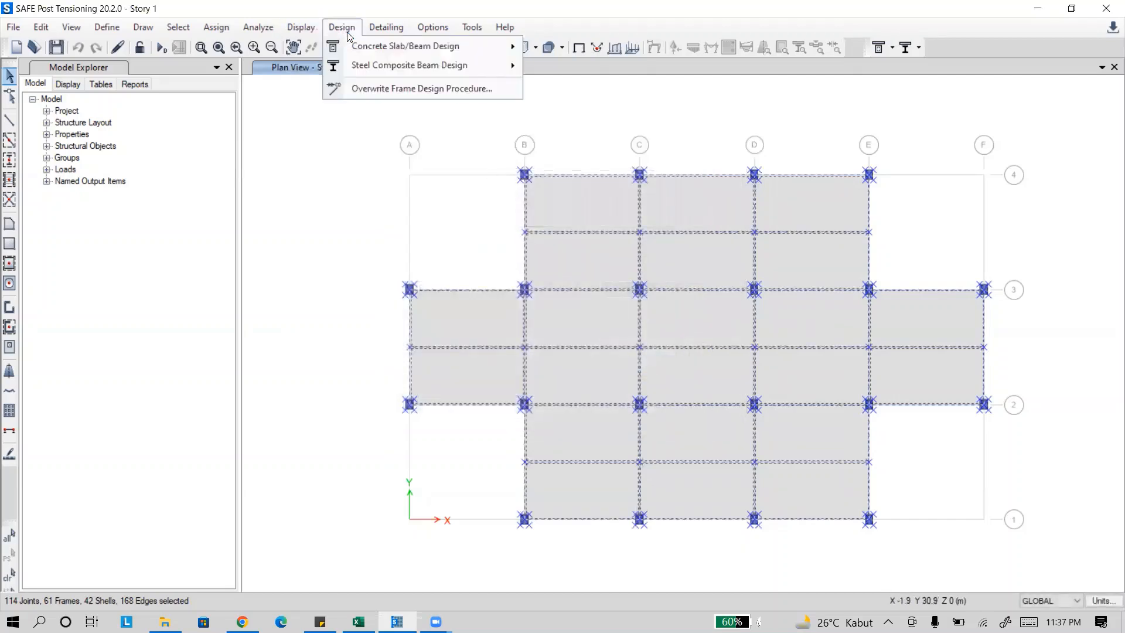
mouse_move(504, 45)
mouse_move(705, 90)
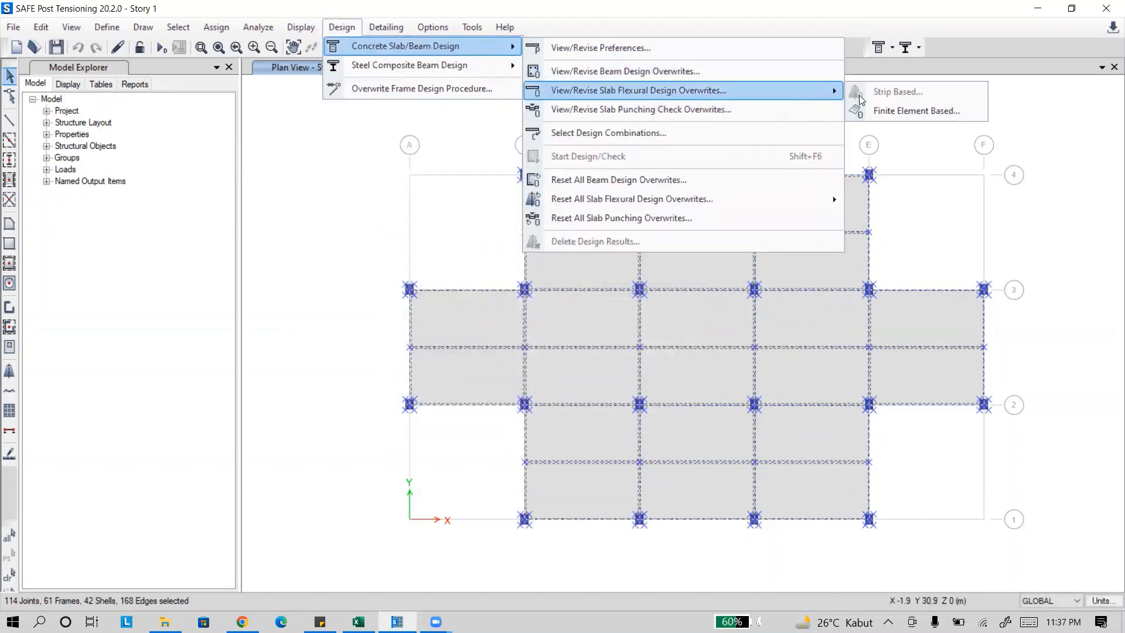
click(872, 111)
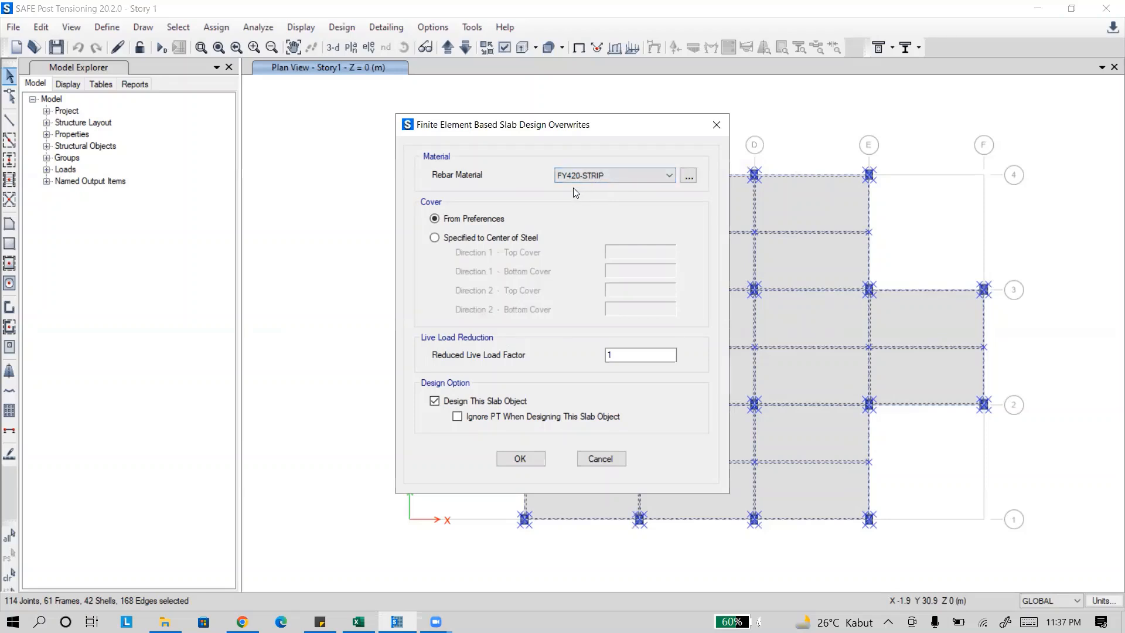
click(520, 458)
Restrict the active degrees of freedom to 2D Plate (UZ, RX, RY only) in the advanced modeling options.
click(273, 28)
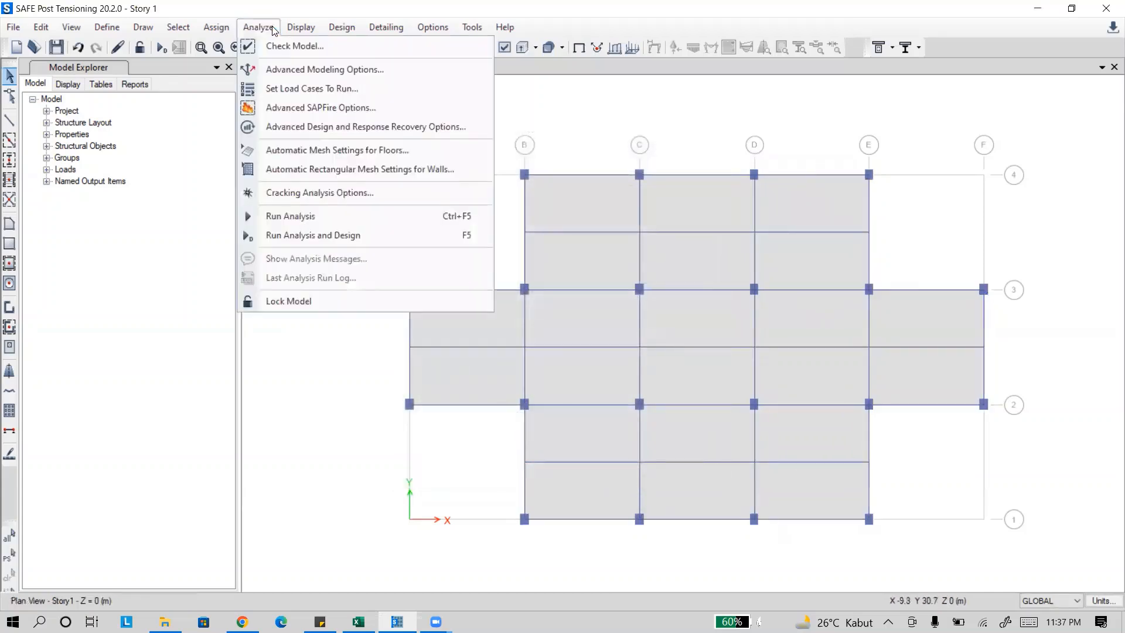
click(297, 70)
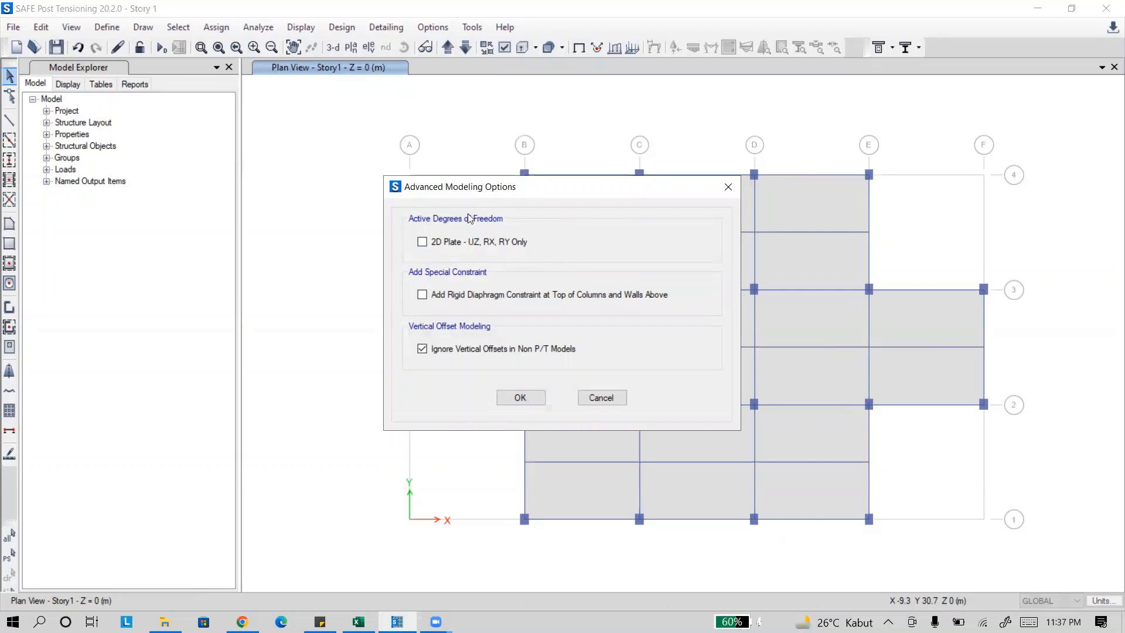
click(422, 241)
click(529, 395)
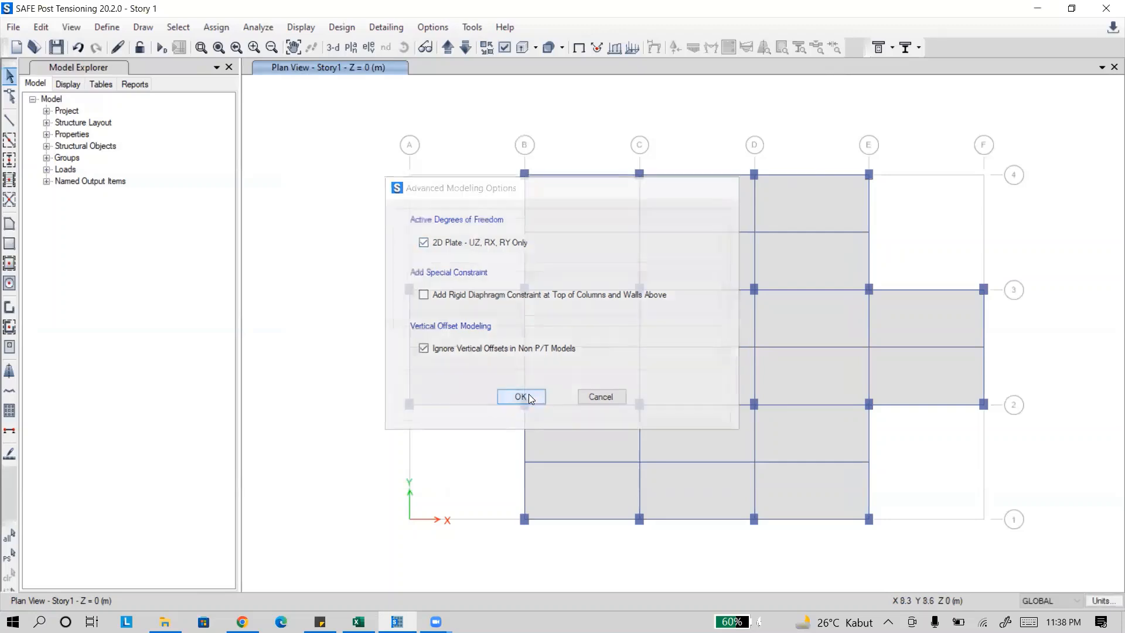
Open the automatic mesh settings for floors with the approximate maximum mesh size ready for editing.
click(269, 30)
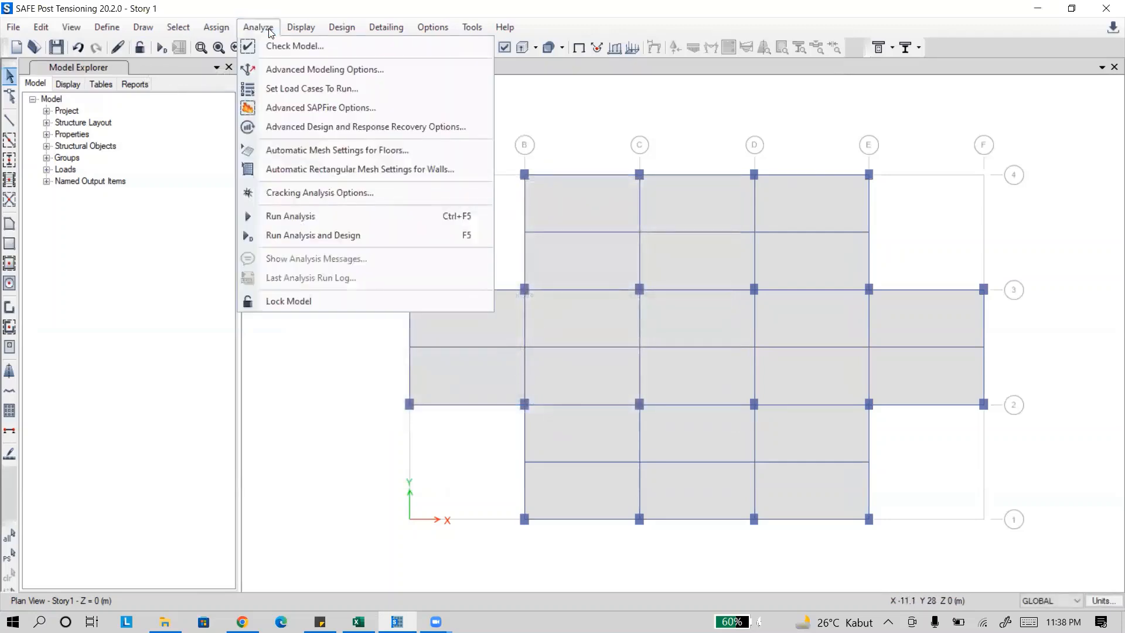
click(338, 150)
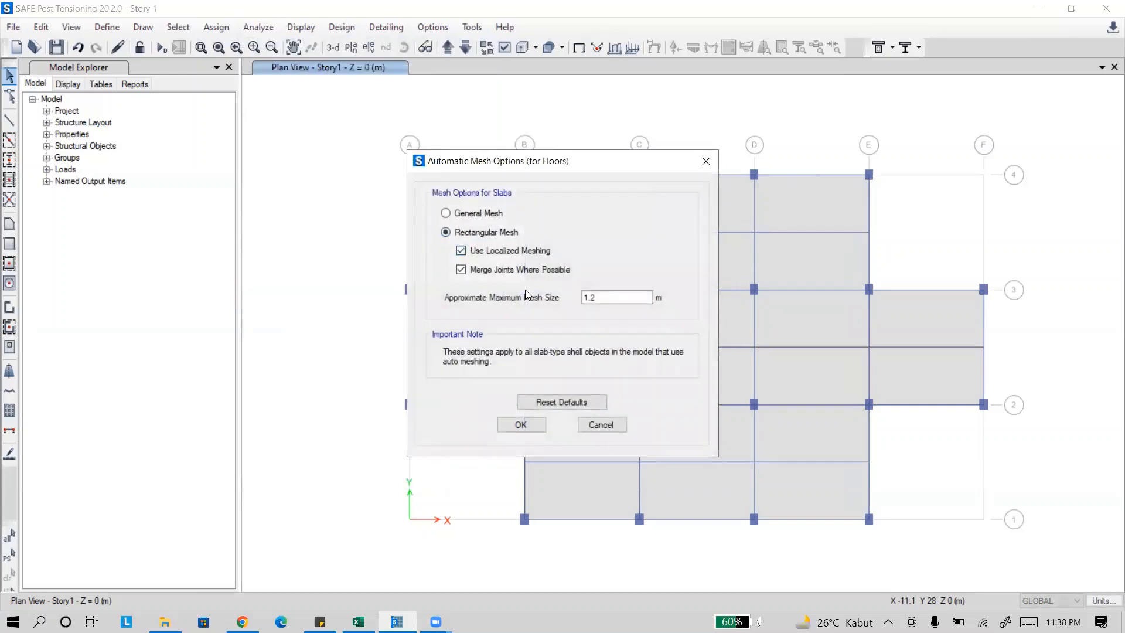
double_click(589, 299)
click(792, 129)
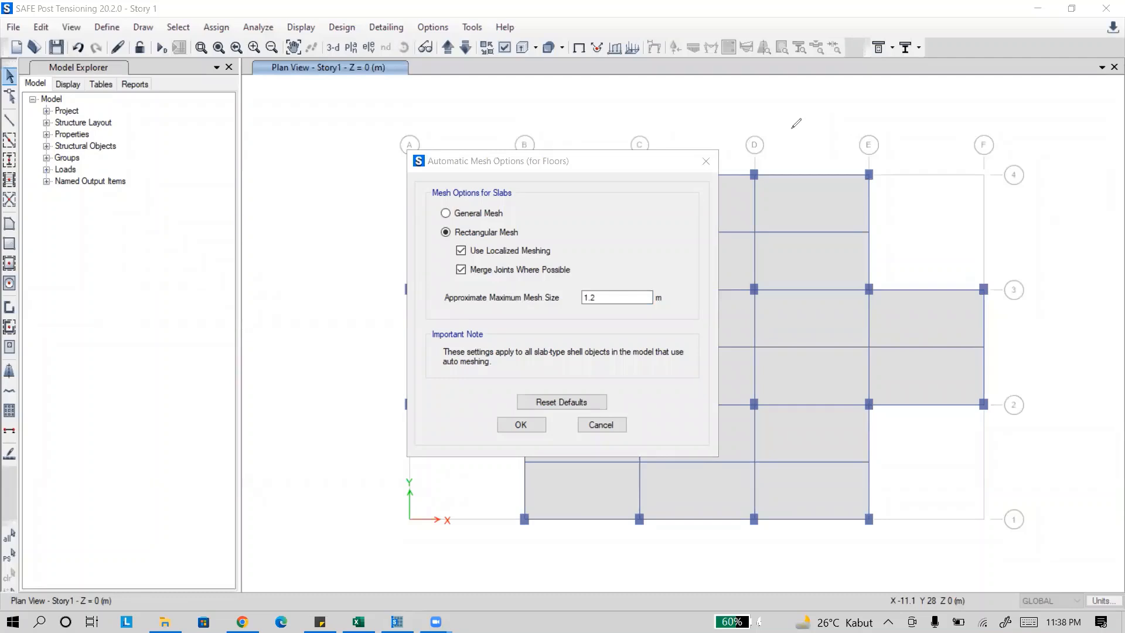
drag(753, 140, 757, 153)
drag(781, 176, 780, 280)
mouse_move(815, 174)
mouse_down()
mouse_move(802, 272)
mouse_move(834, 223)
mouse_move(826, 280)
mouse_up()
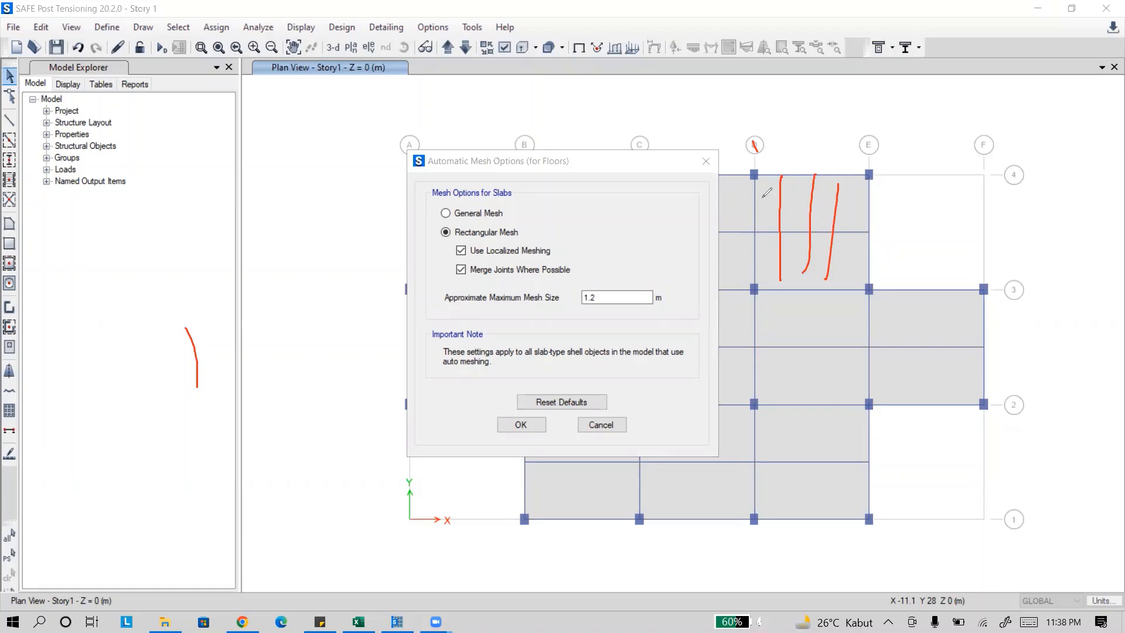
drag(760, 202, 860, 204)
drag(755, 238, 844, 237)
drag(754, 269, 862, 247)
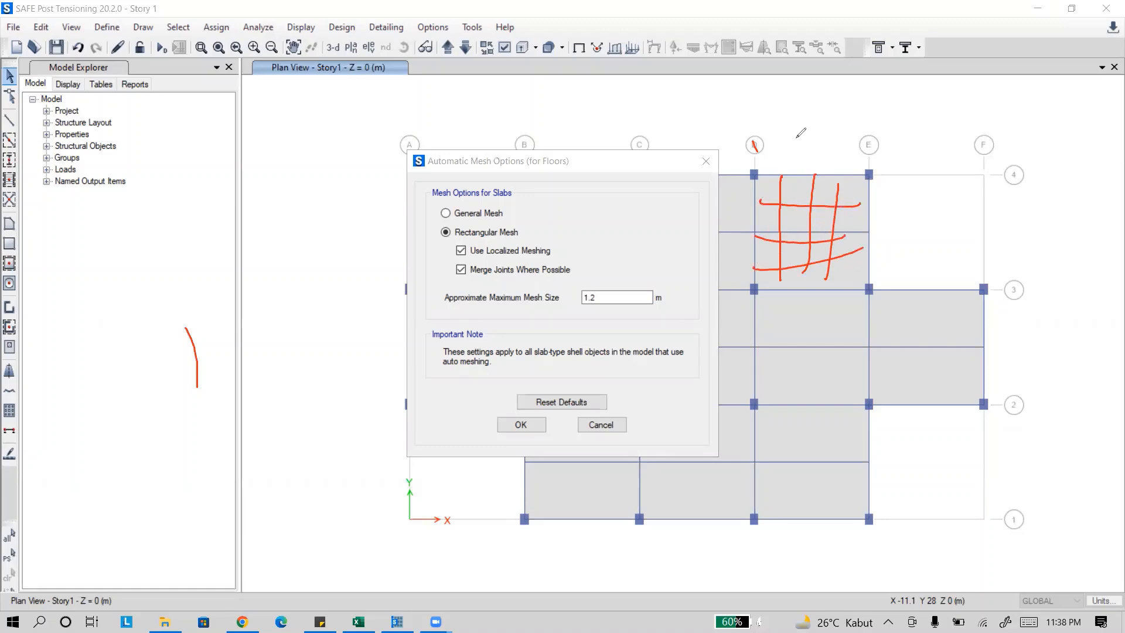
click(759, 136)
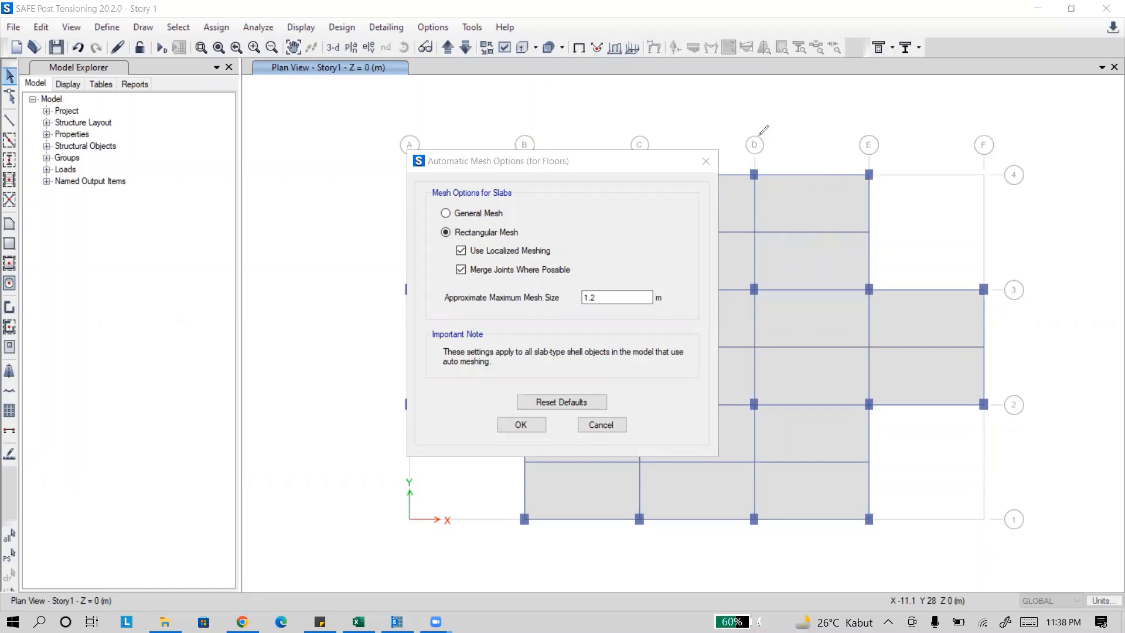
click(838, 101)
Change the approximate maximum mesh size of the rectangular floor mesh and accept the mesh options.
drag(610, 297, 547, 293)
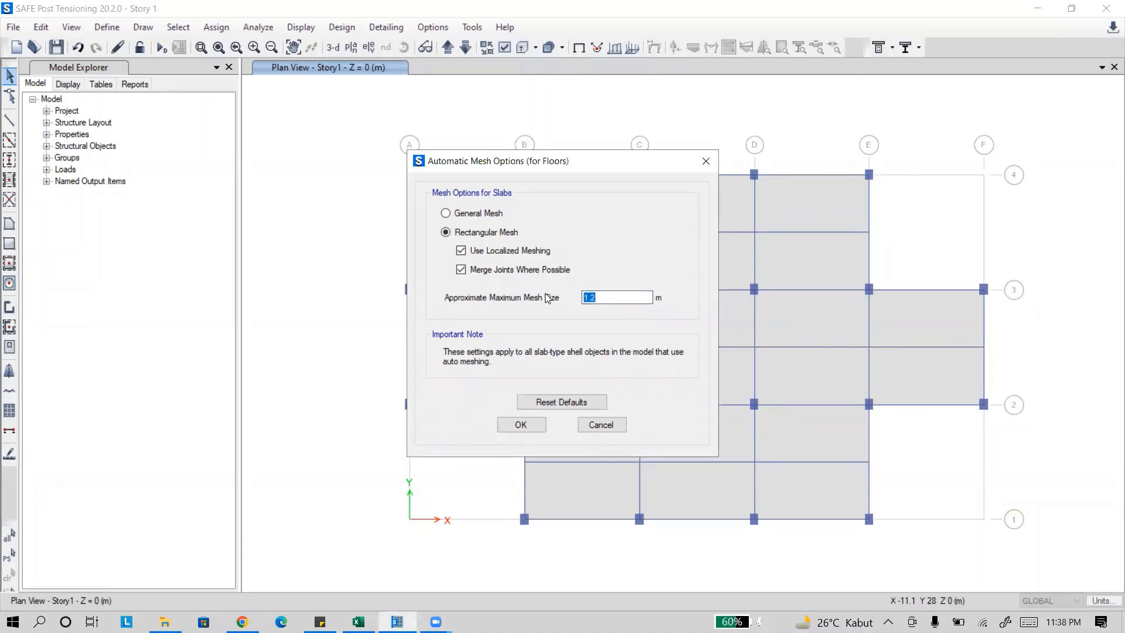
text(0.1)
drag(596, 292, 565, 289)
text(0.)
click(533, 424)
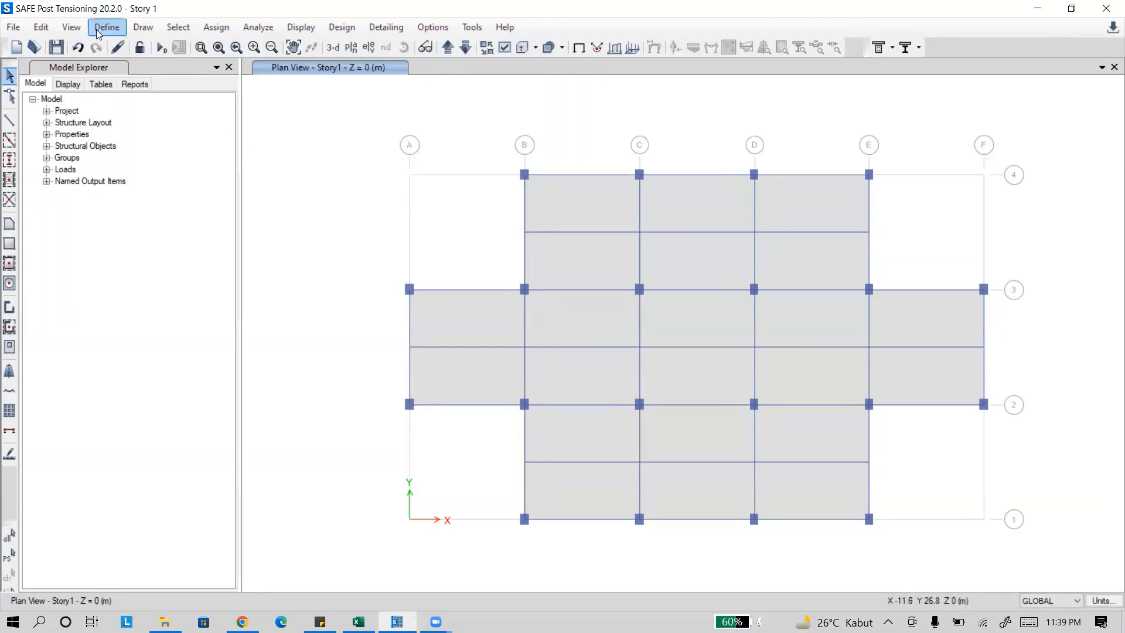
Add design strips with middle strips along the GLOBAL grid lines in the X direction, on layer A with automatic width.
click(134, 27)
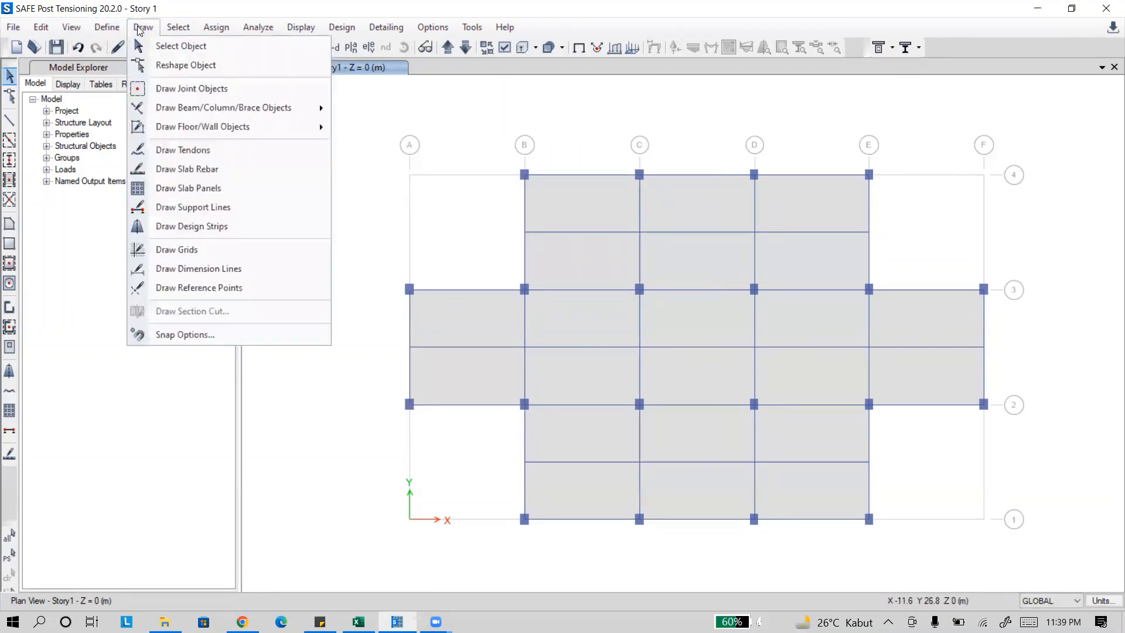
click(124, 28)
click(111, 28)
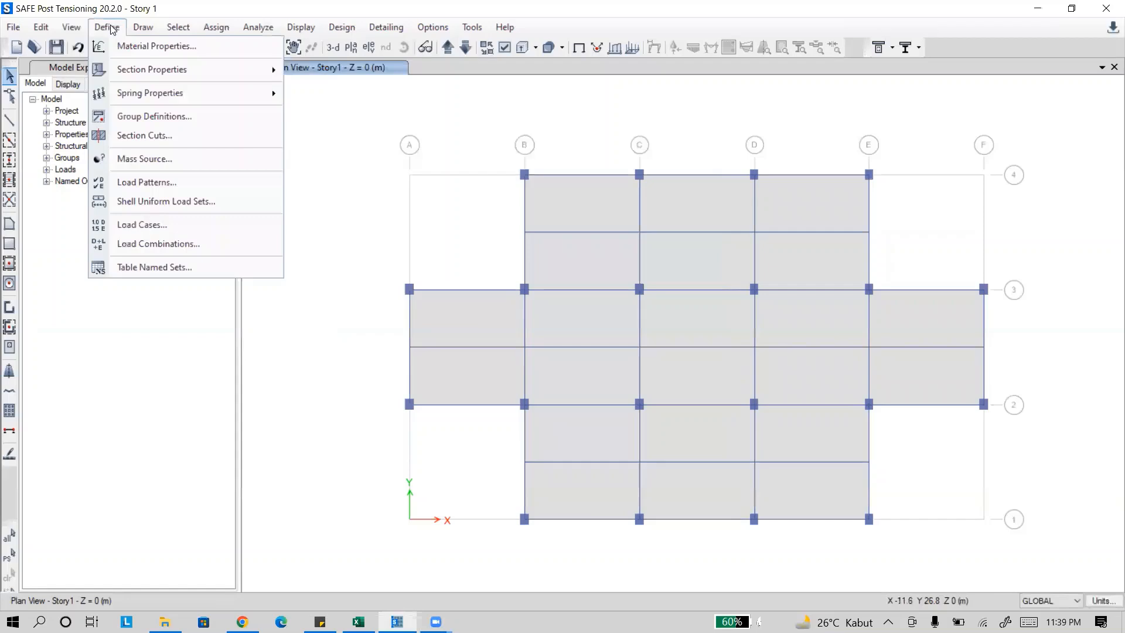
click(41, 27)
click(40, 27)
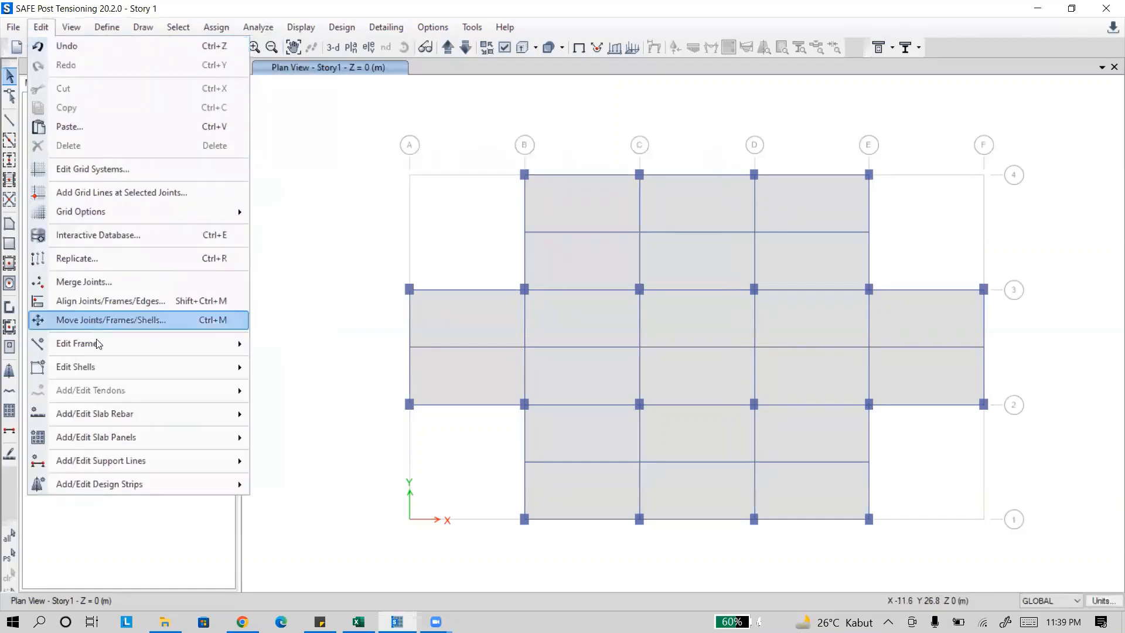
mouse_move(144, 489)
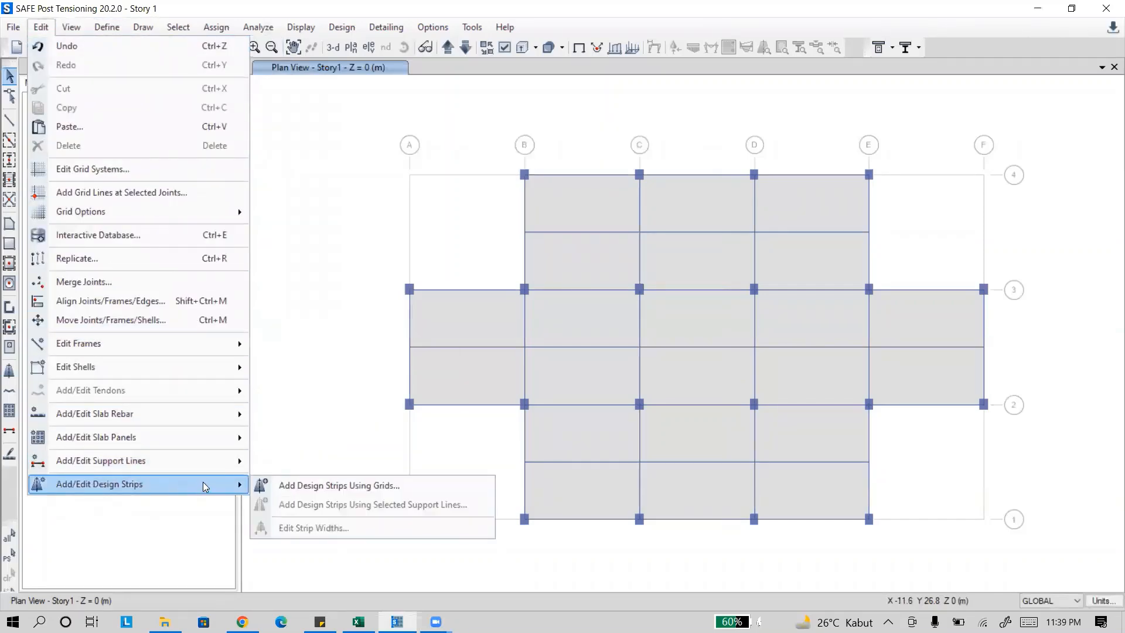
click(288, 486)
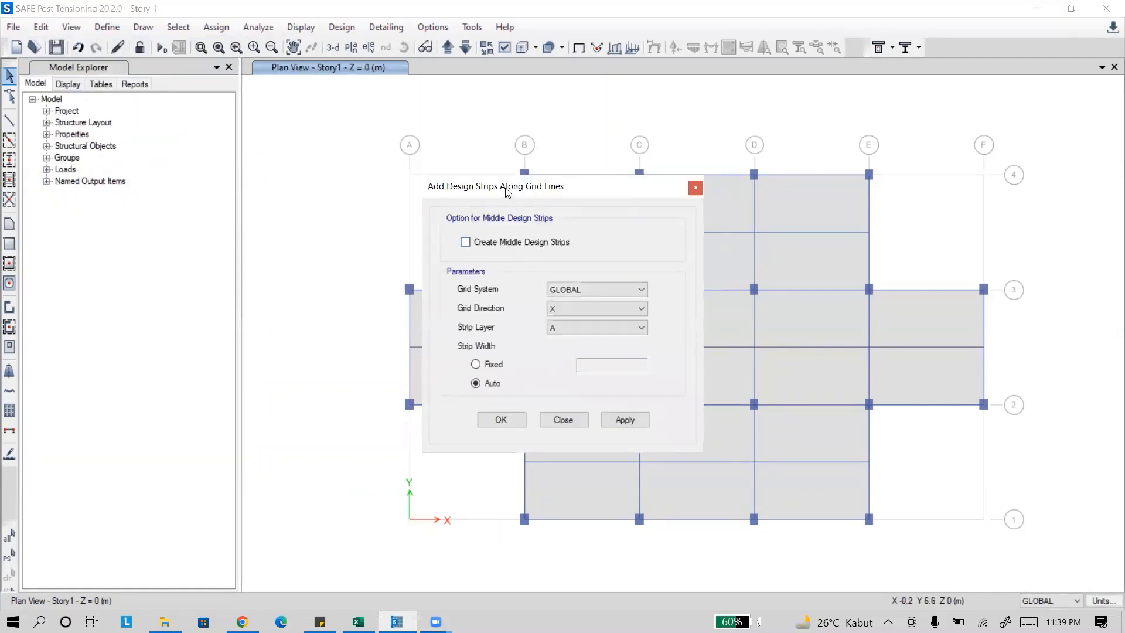
drag(500, 193, 214, 141)
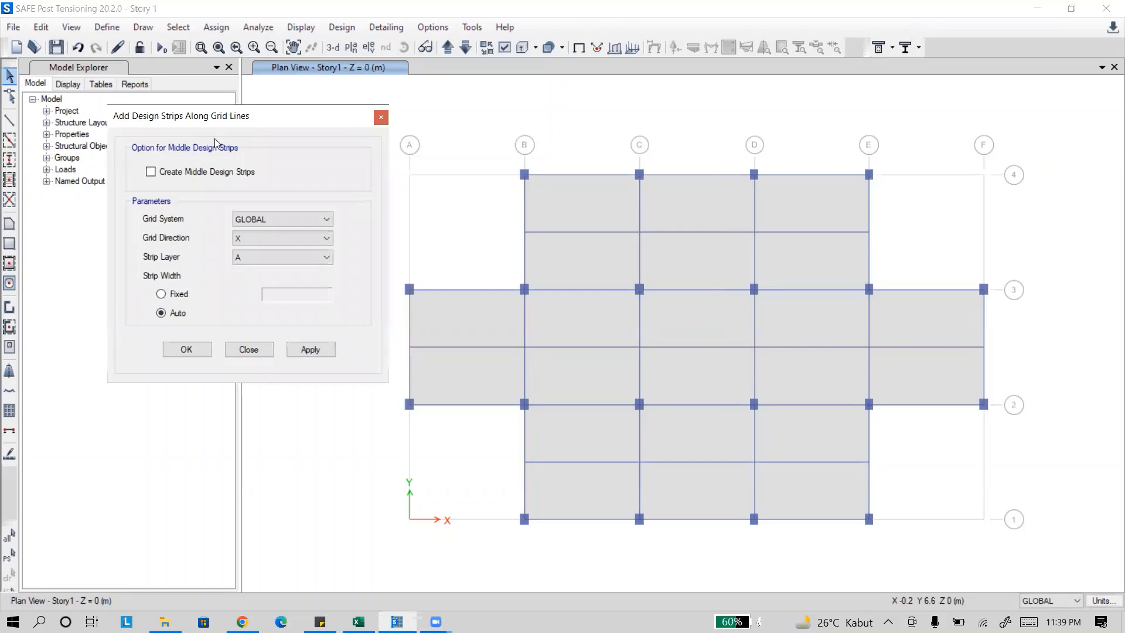
click(206, 175)
click(314, 350)
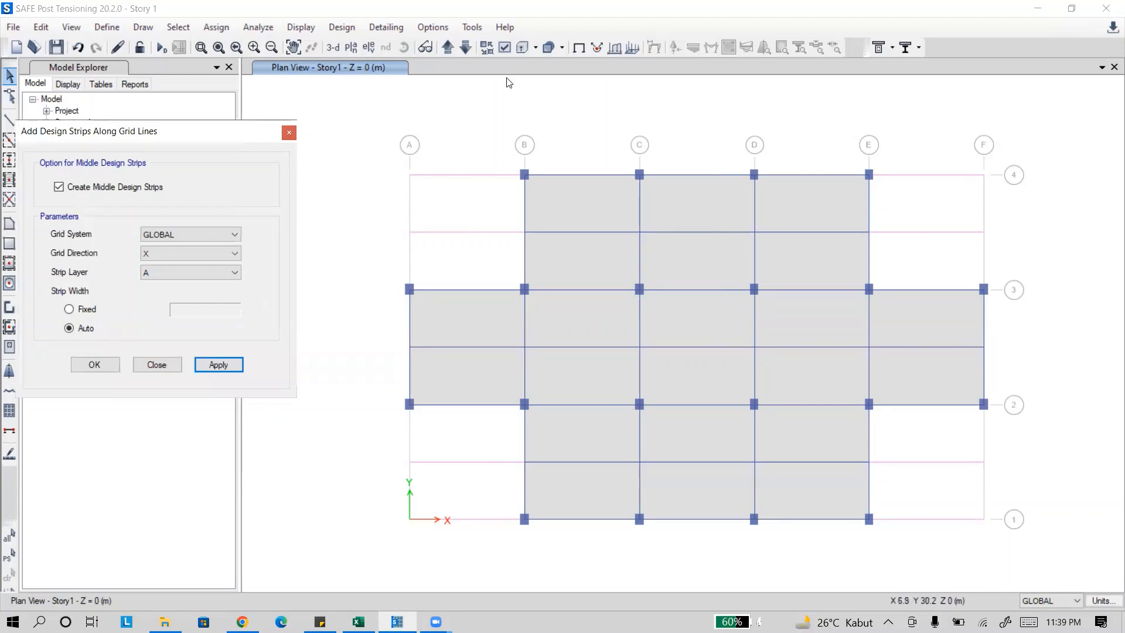
click(505, 49)
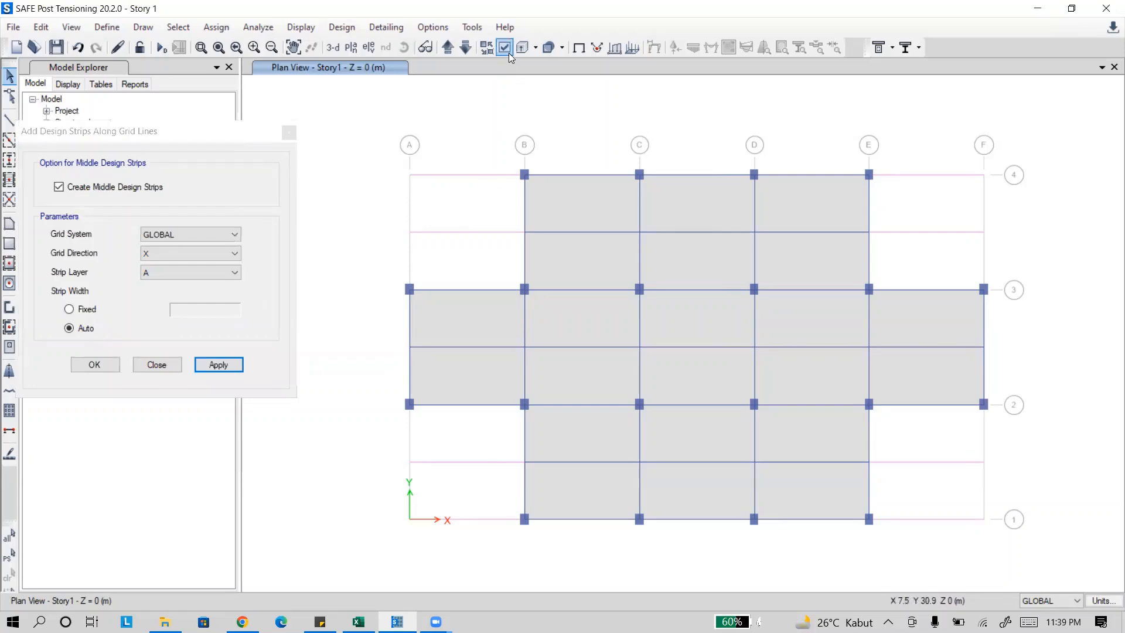
click(508, 51)
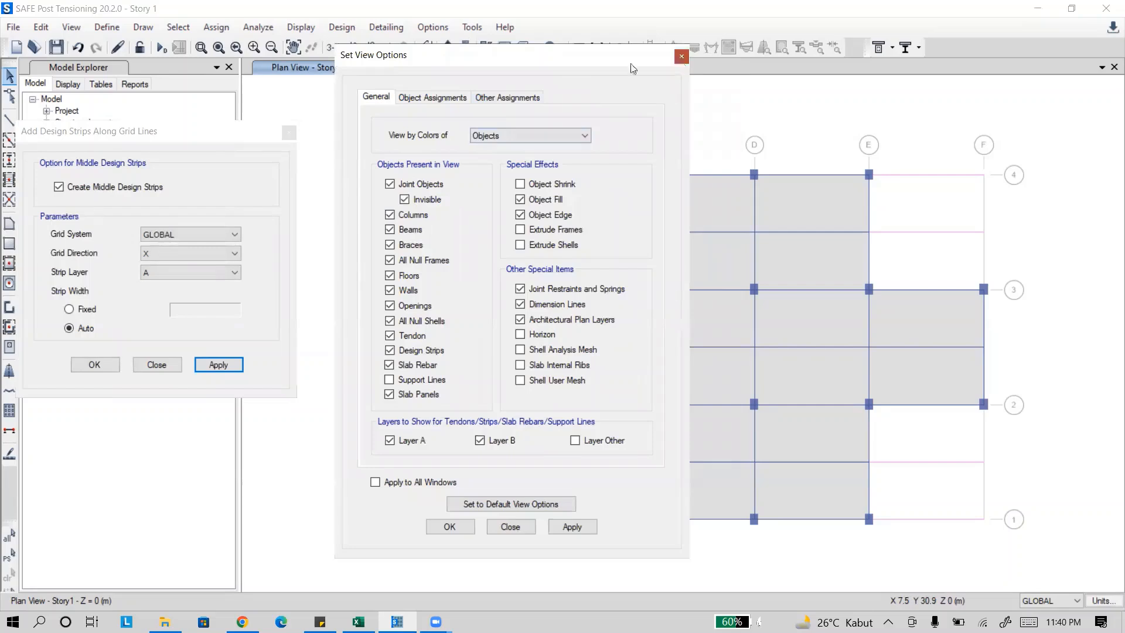
click(681, 57)
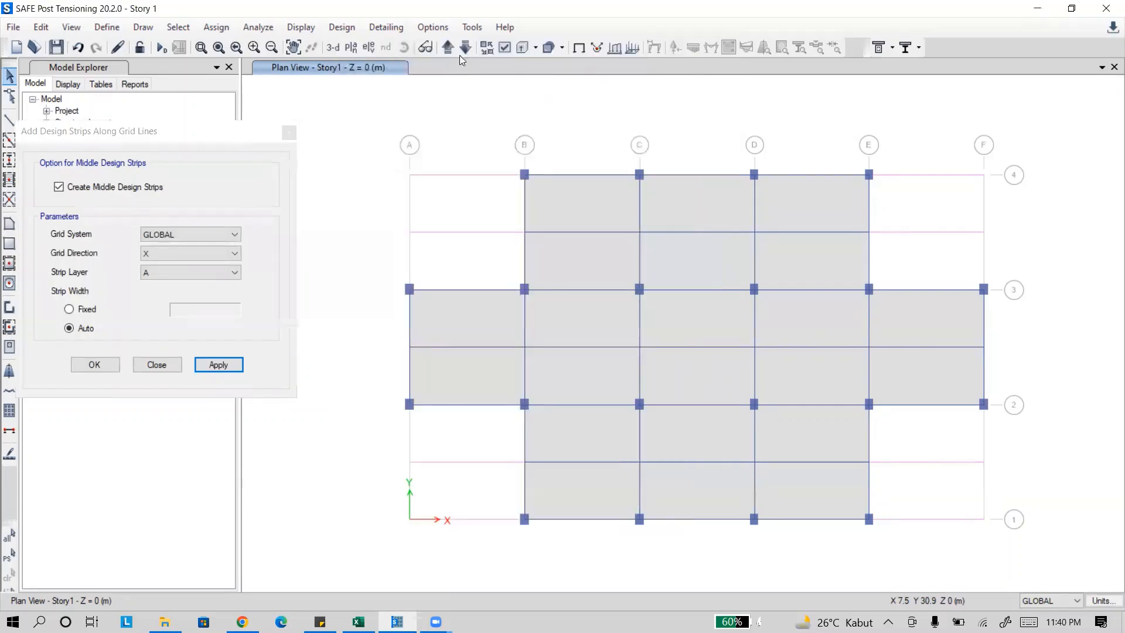
click(505, 49)
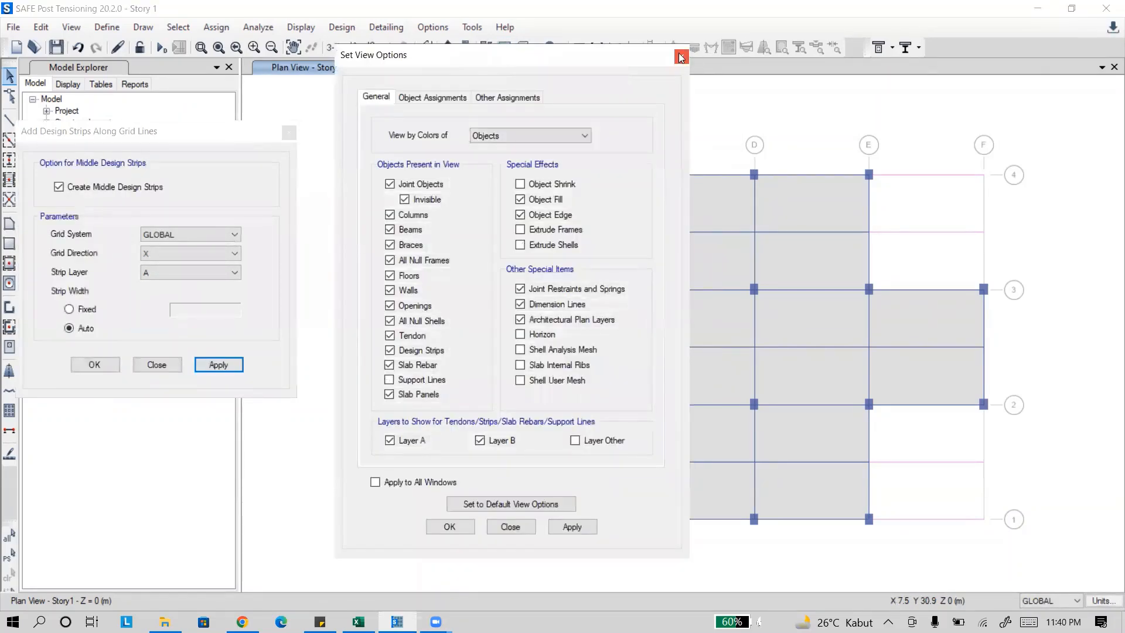
click(680, 57)
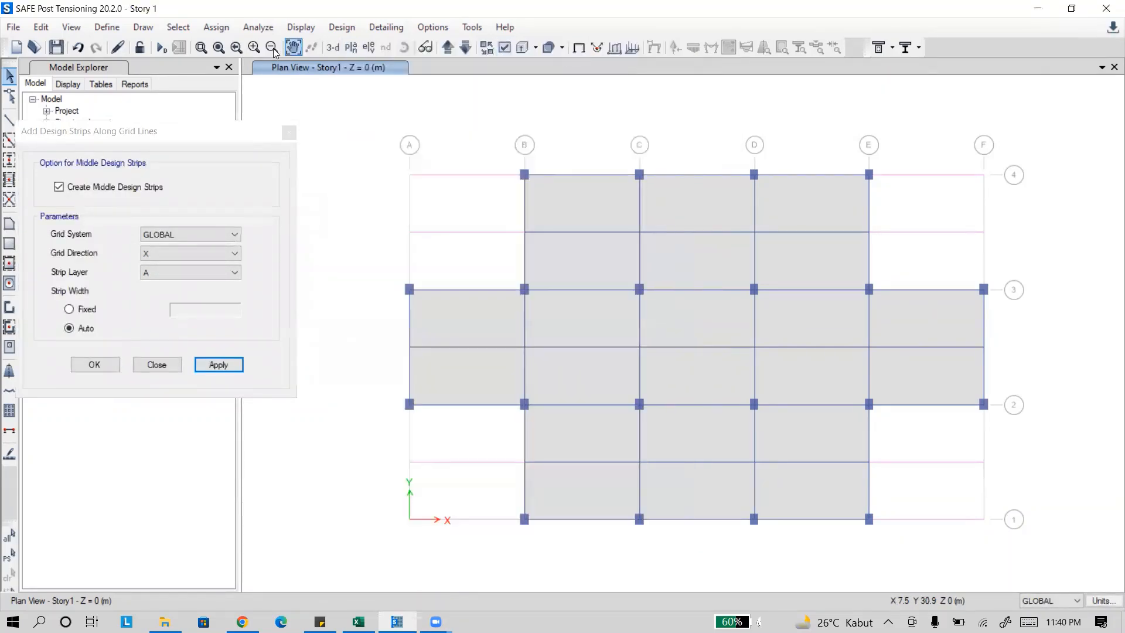
Turn on the display of design strip widths in the plan view.
click(72, 27)
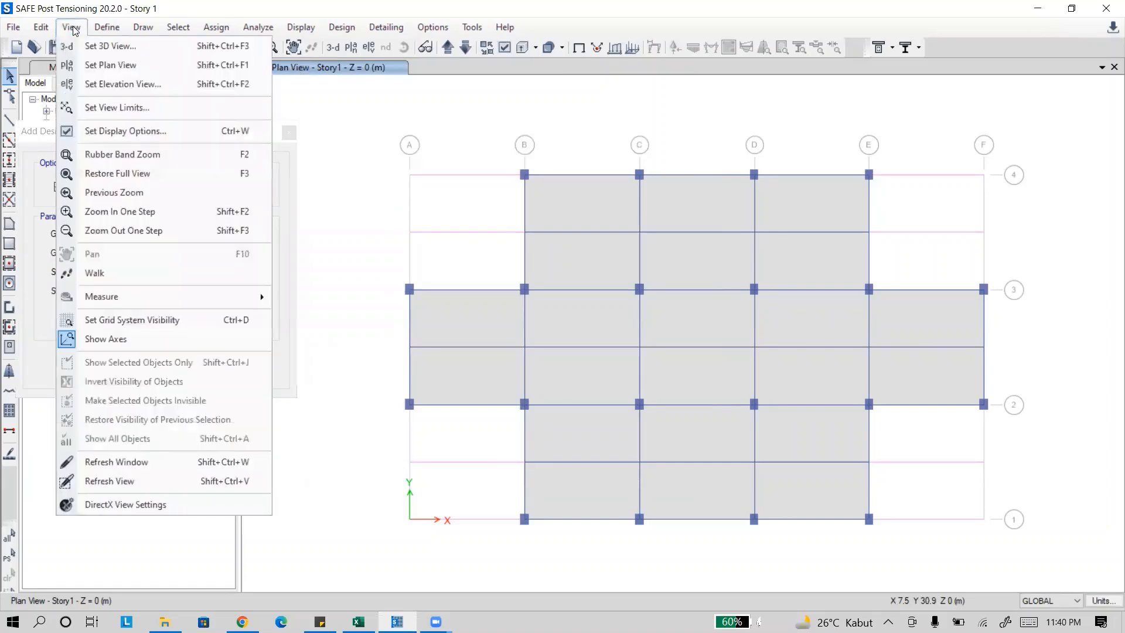
click(110, 133)
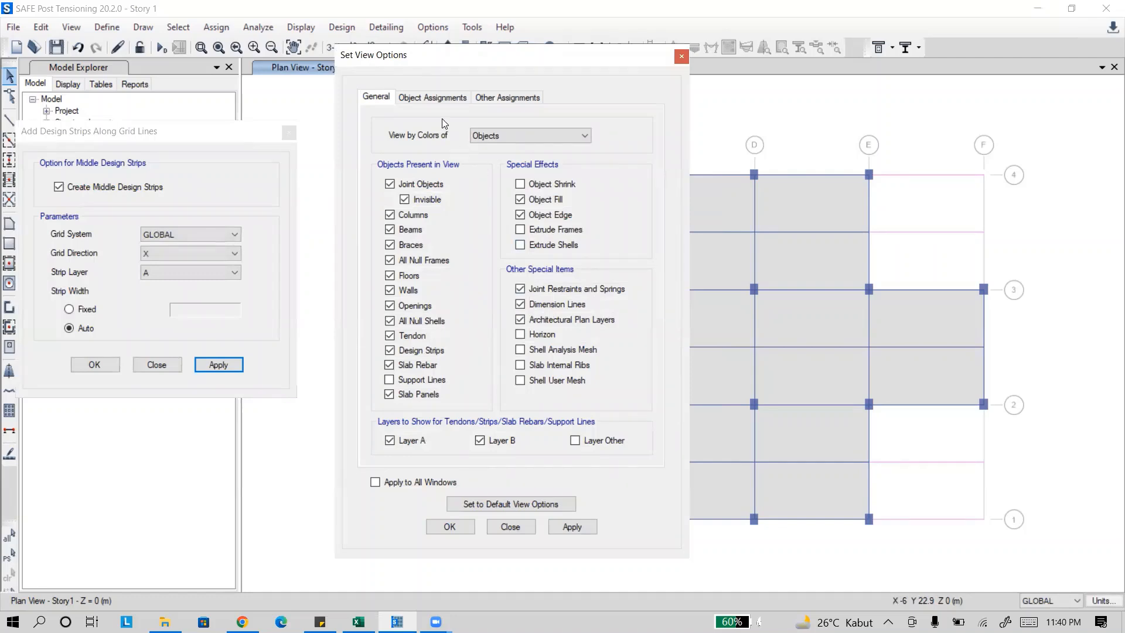
click(432, 98)
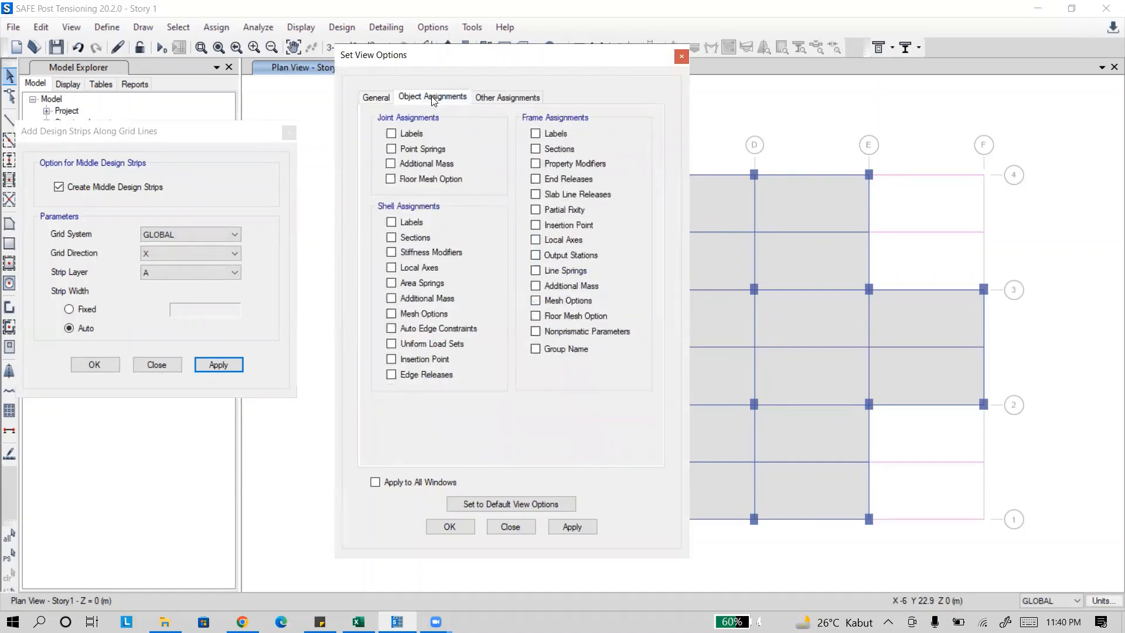
click(490, 98)
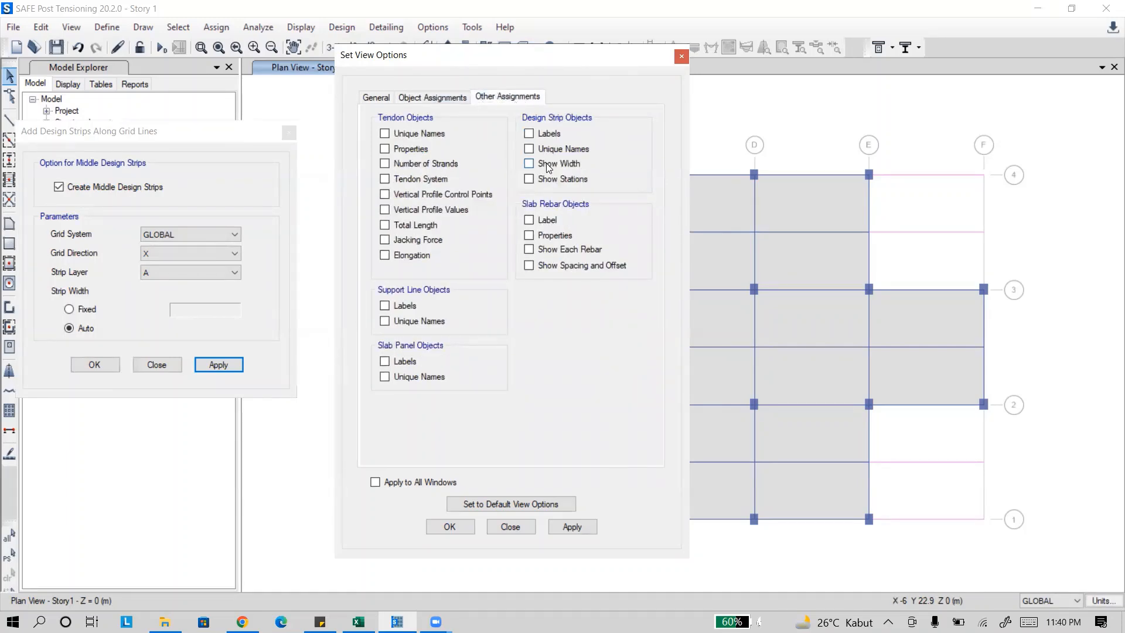
click(446, 528)
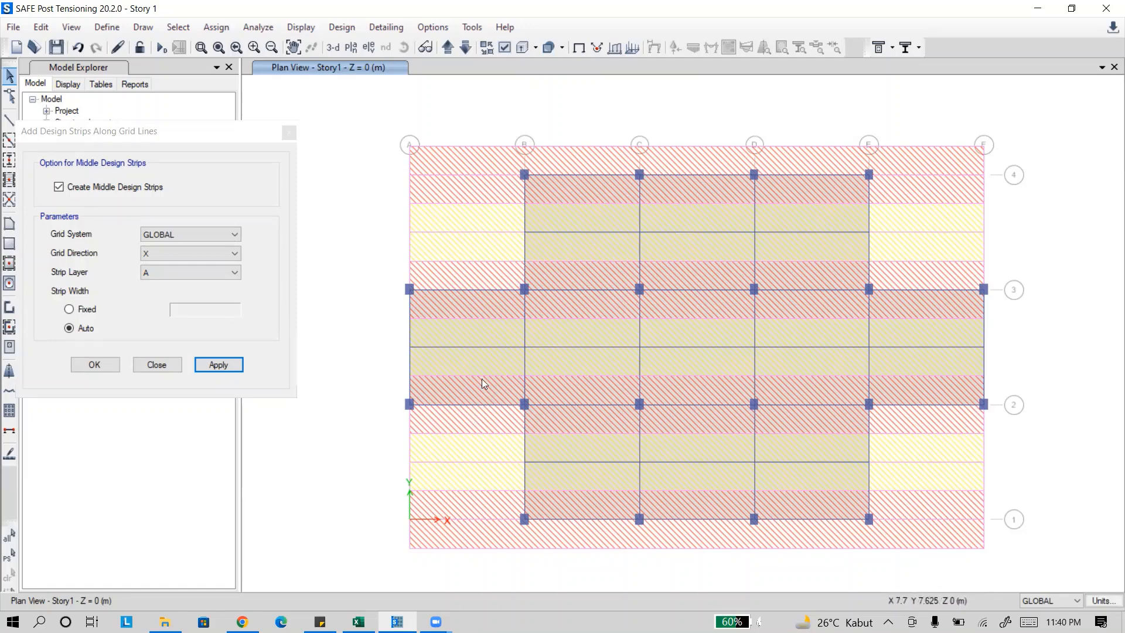
Examine the design settings and segment widths of the column strip along grid line 4, and close the design strip creation dialog.
click(467, 232)
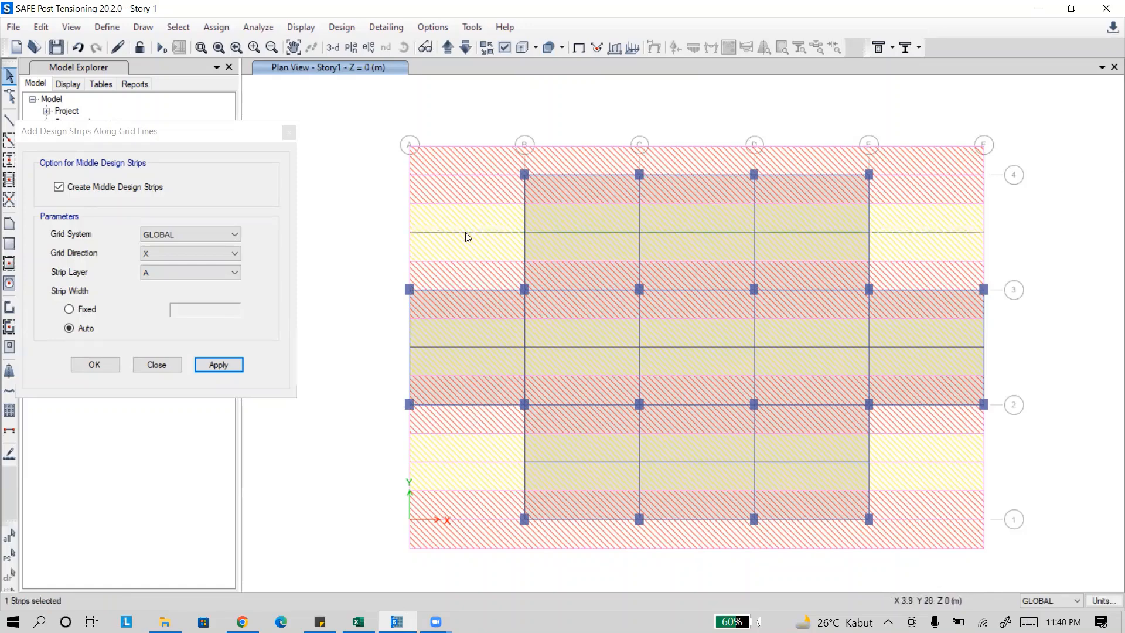
click(473, 232)
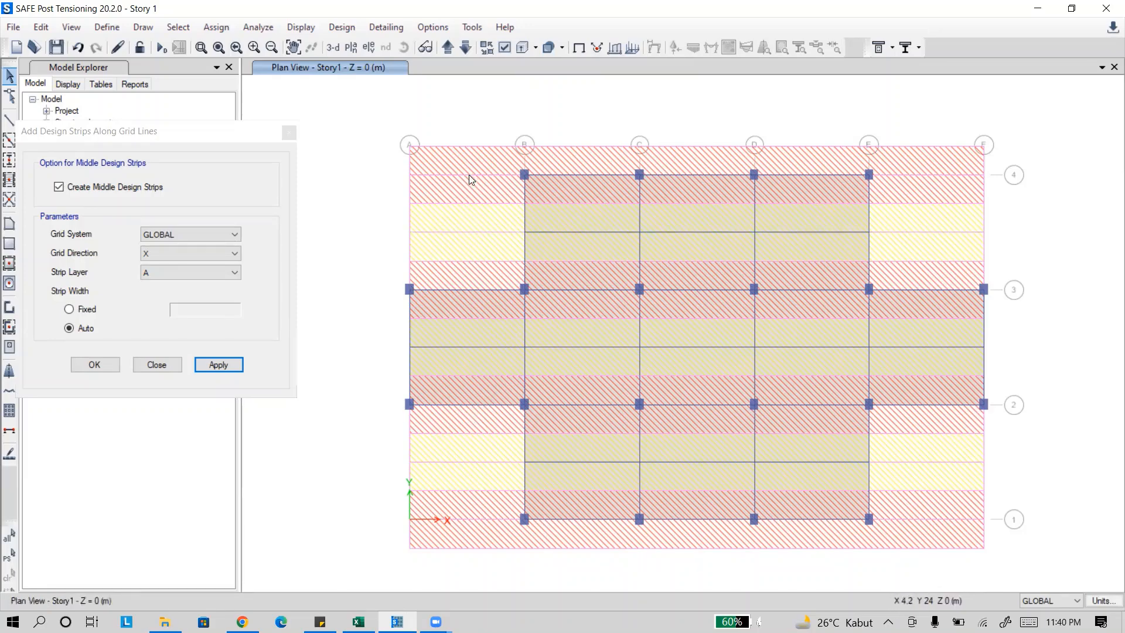
click(469, 174)
right_click(469, 175)
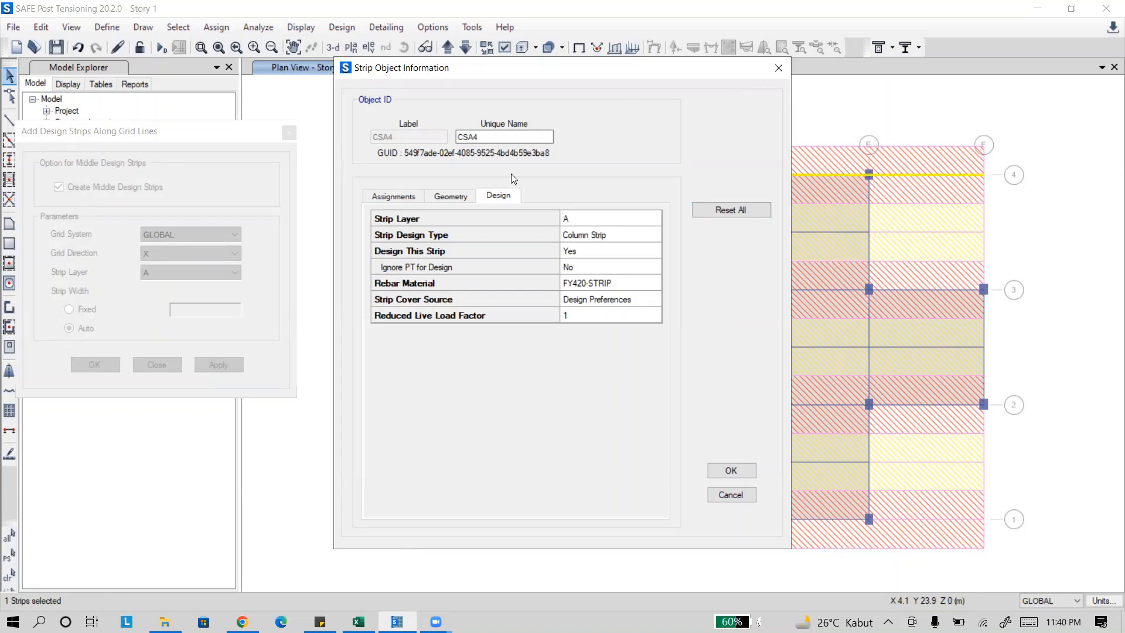
click(451, 196)
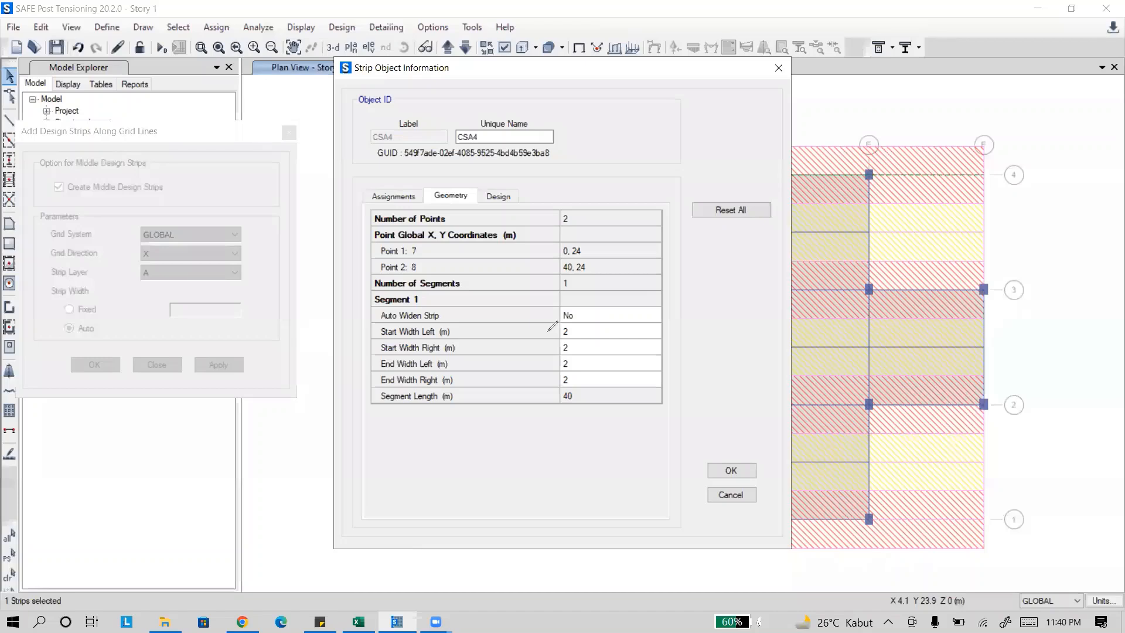
mouse_move(549, 330)
mouse_down()
mouse_move(559, 383)
mouse_move(585, 389)
mouse_move(589, 346)
mouse_move(568, 318)
mouse_move(618, 334)
mouse_move(615, 355)
mouse_move(661, 335)
mouse_move(662, 350)
mouse_move(672, 314)
mouse_move(681, 340)
mouse_up()
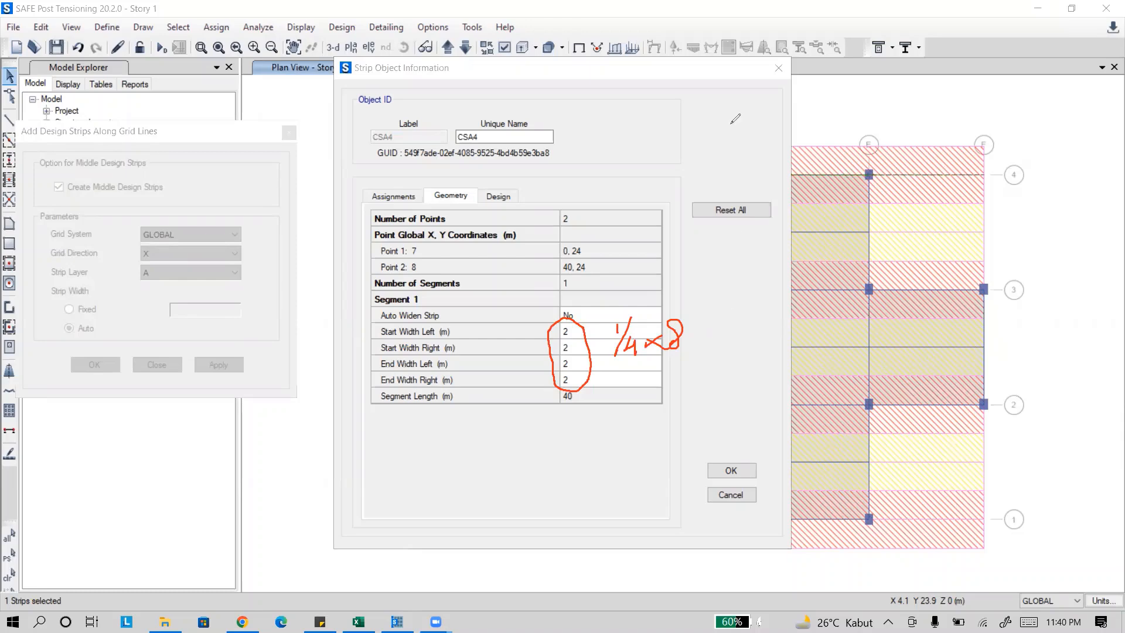
key(Escape)
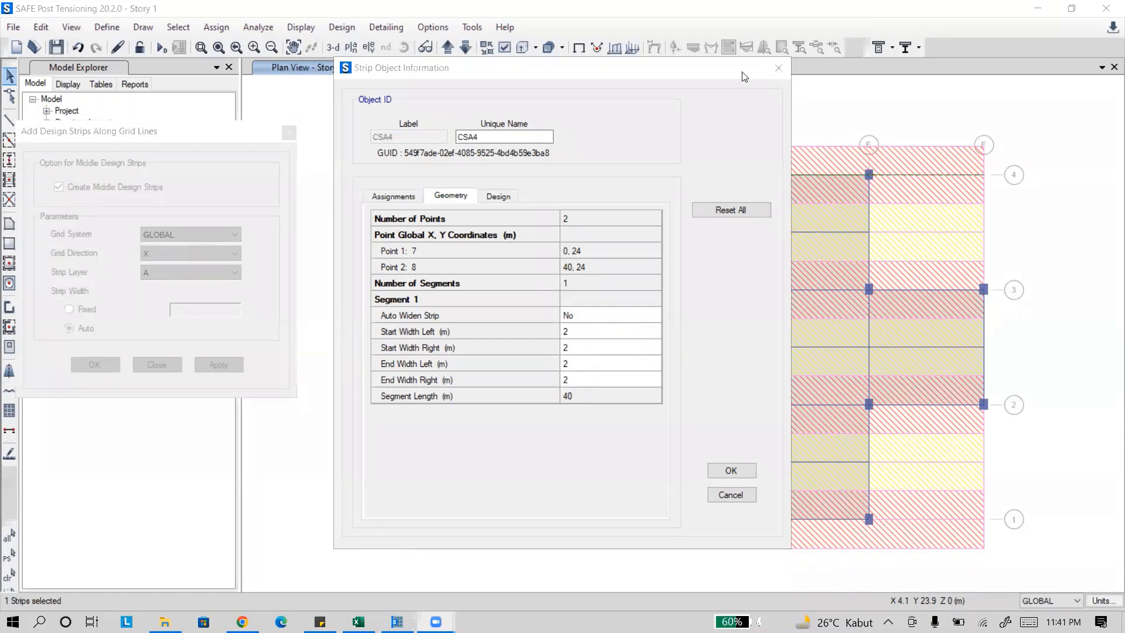
click(779, 68)
click(463, 179)
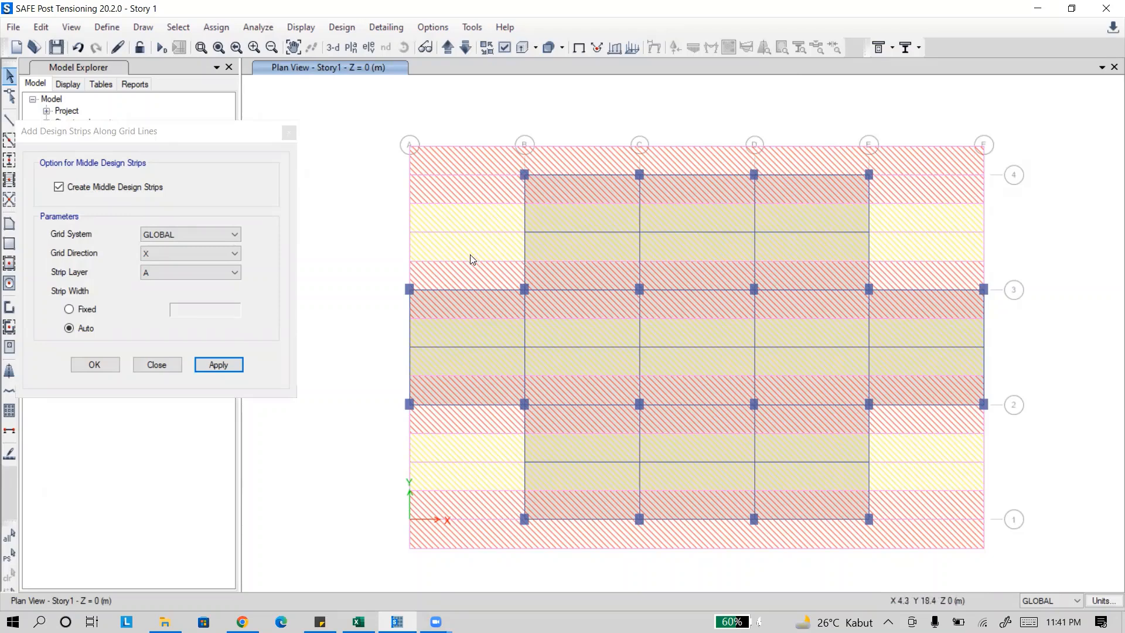
click(292, 135)
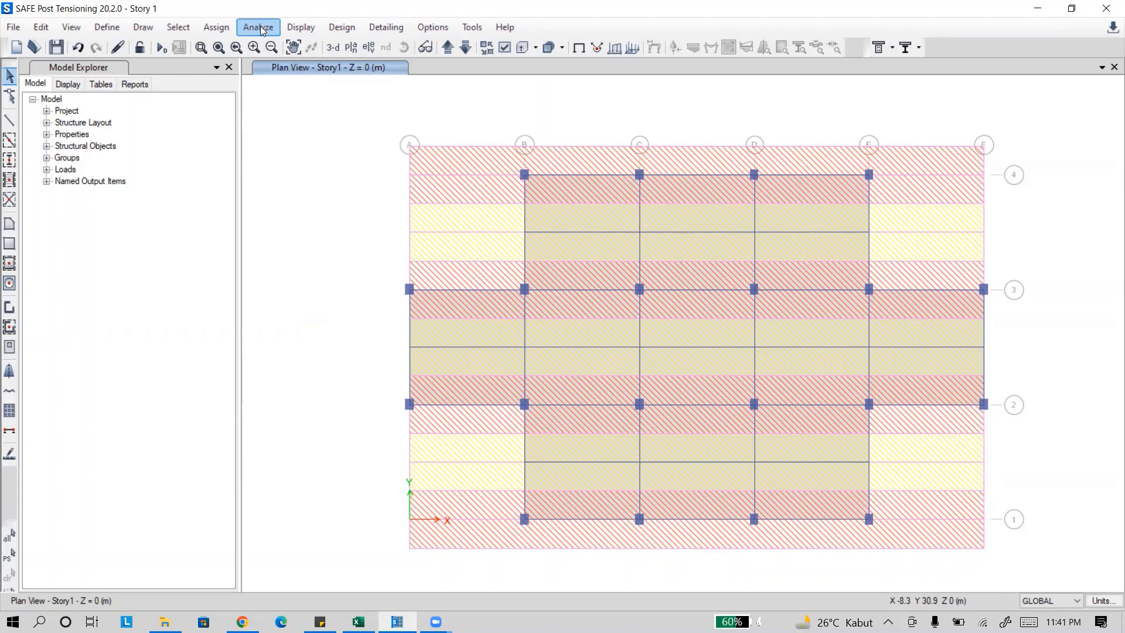
Select all design strips on layer A by object type and delete them.
click(178, 31)
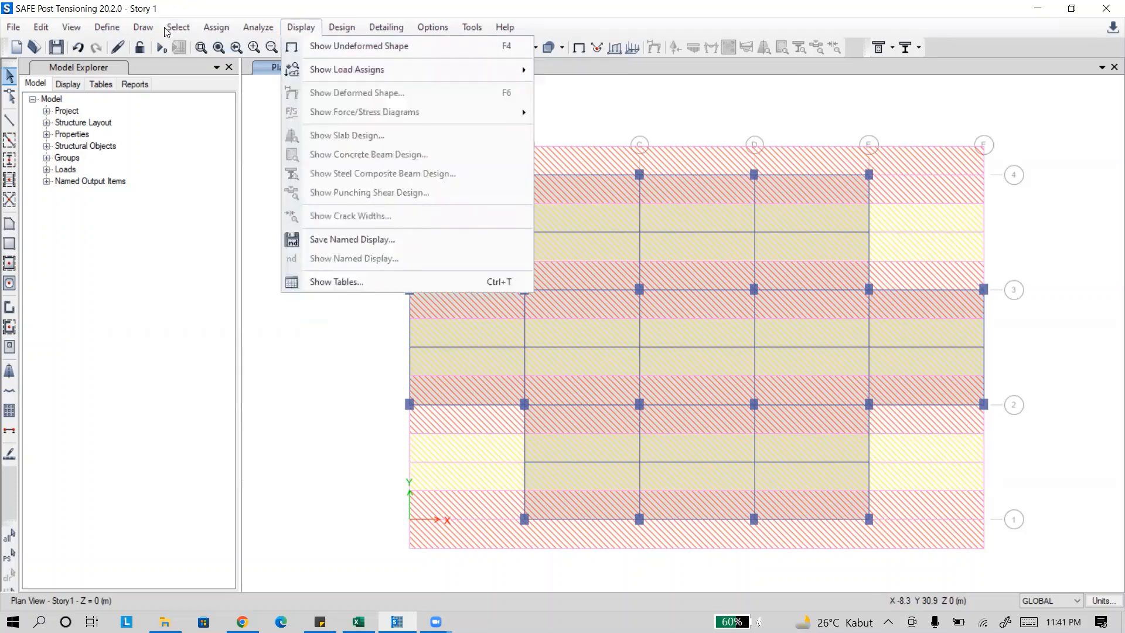
mouse_move(176, 27)
mouse_move(293, 47)
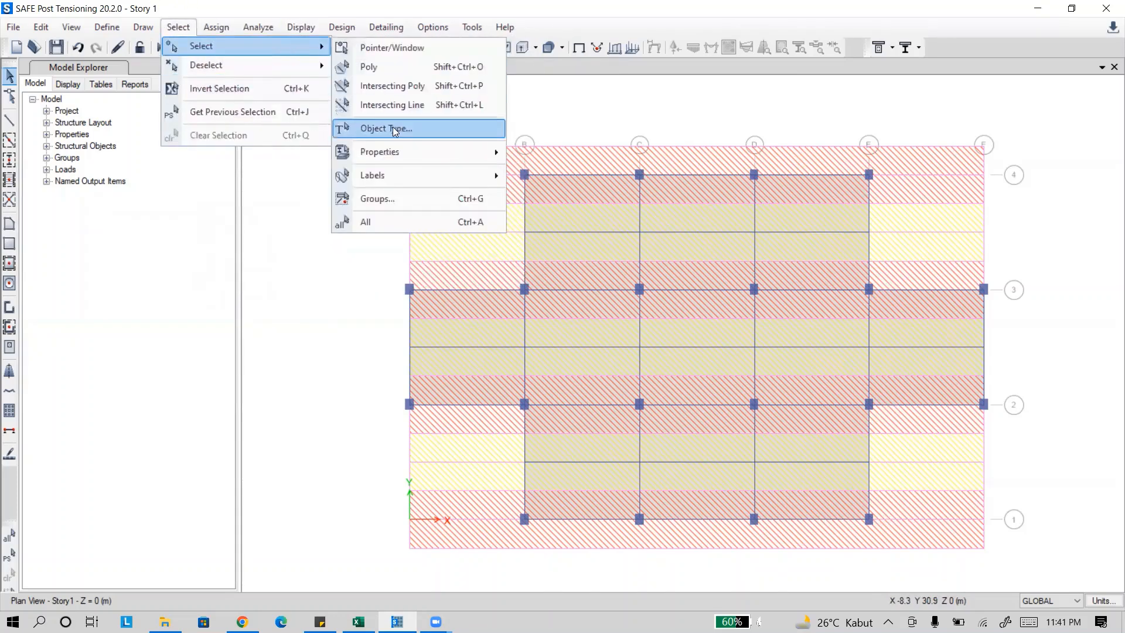
click(394, 129)
click(523, 283)
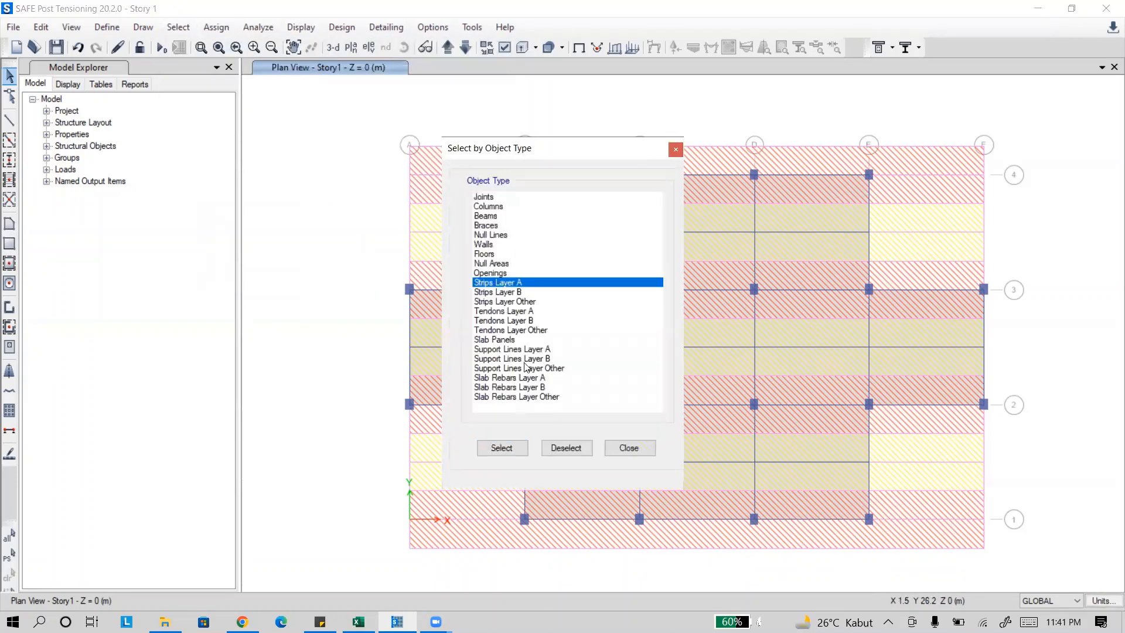
click(502, 447)
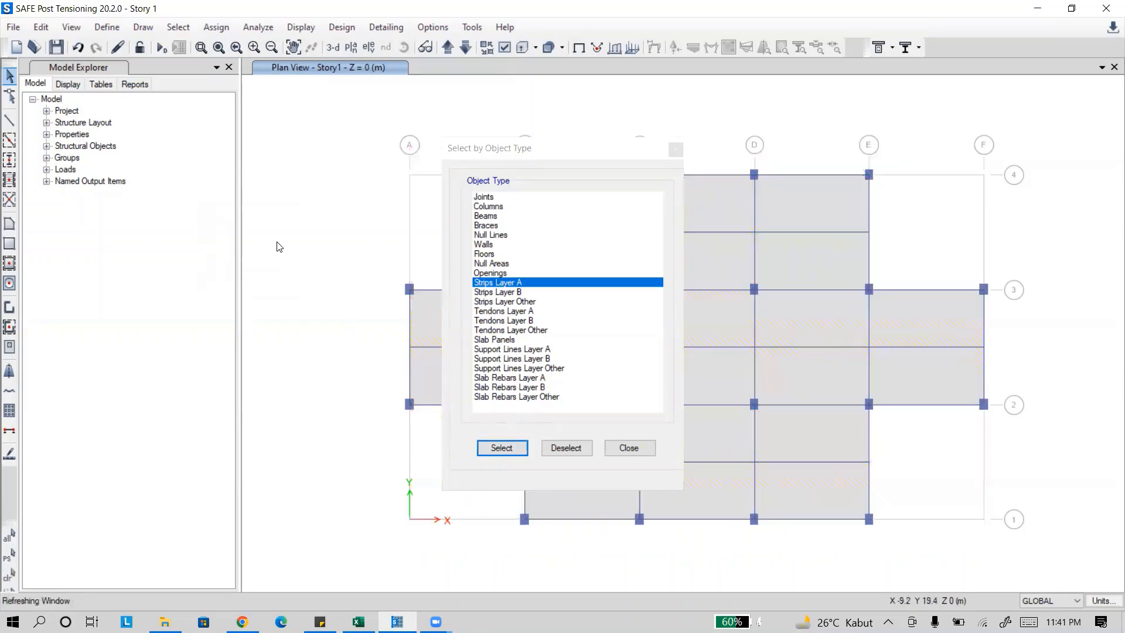
click(675, 148)
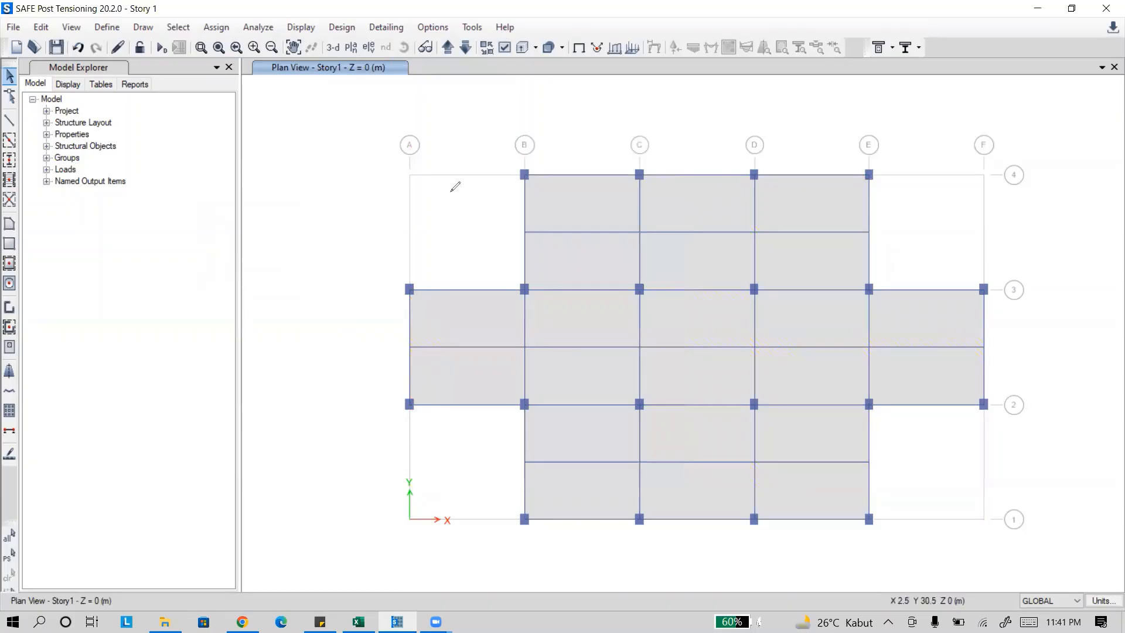
drag(423, 192, 499, 202)
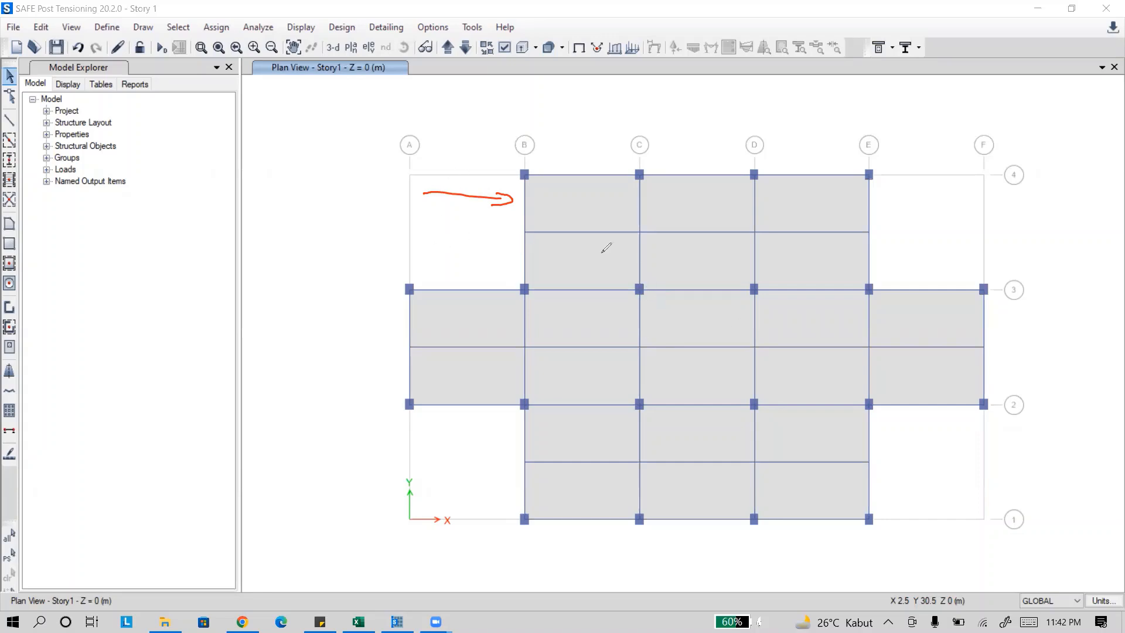
drag(421, 240, 604, 253)
drag(427, 263, 626, 279)
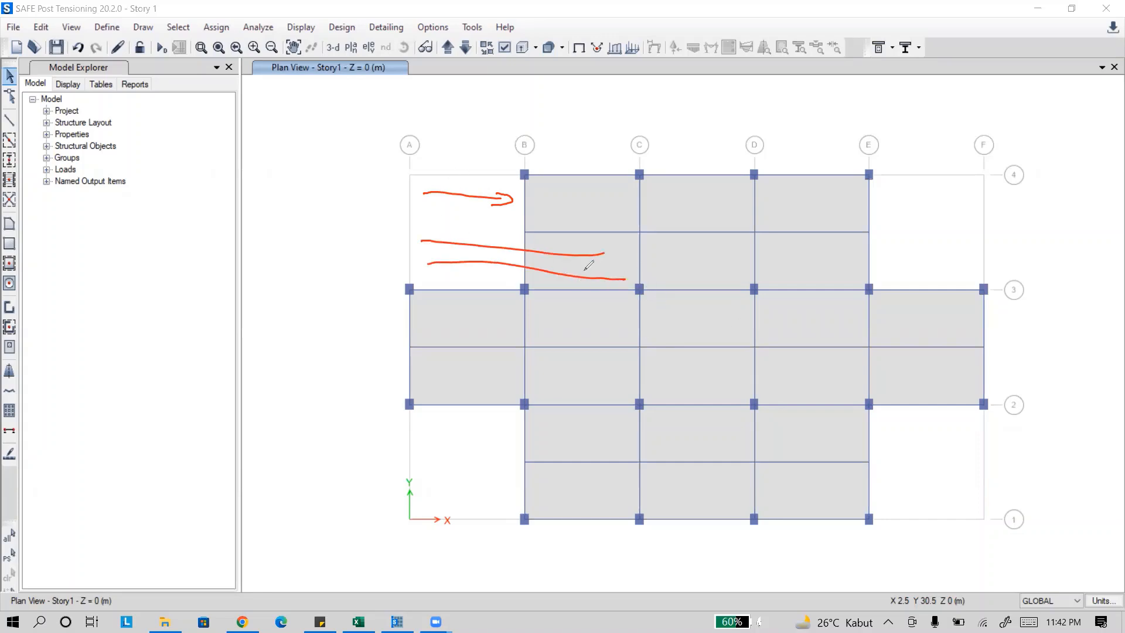
mouse_move(550, 201)
mouse_down()
mouse_move(556, 333)
mouse_move(565, 248)
mouse_move(574, 313)
mouse_up()
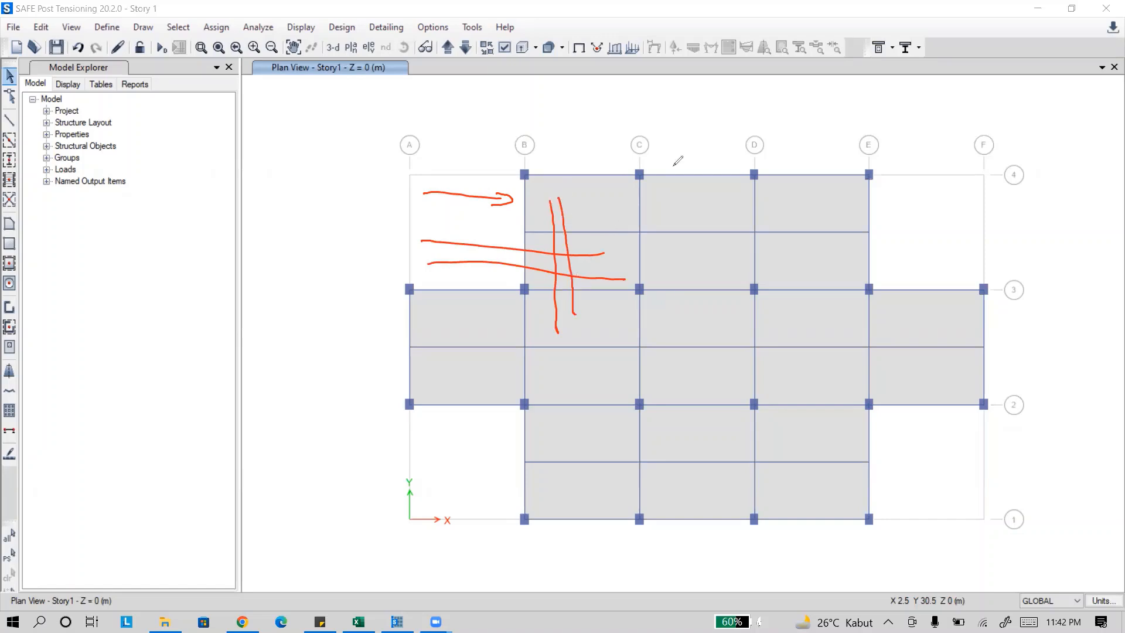
click(839, 77)
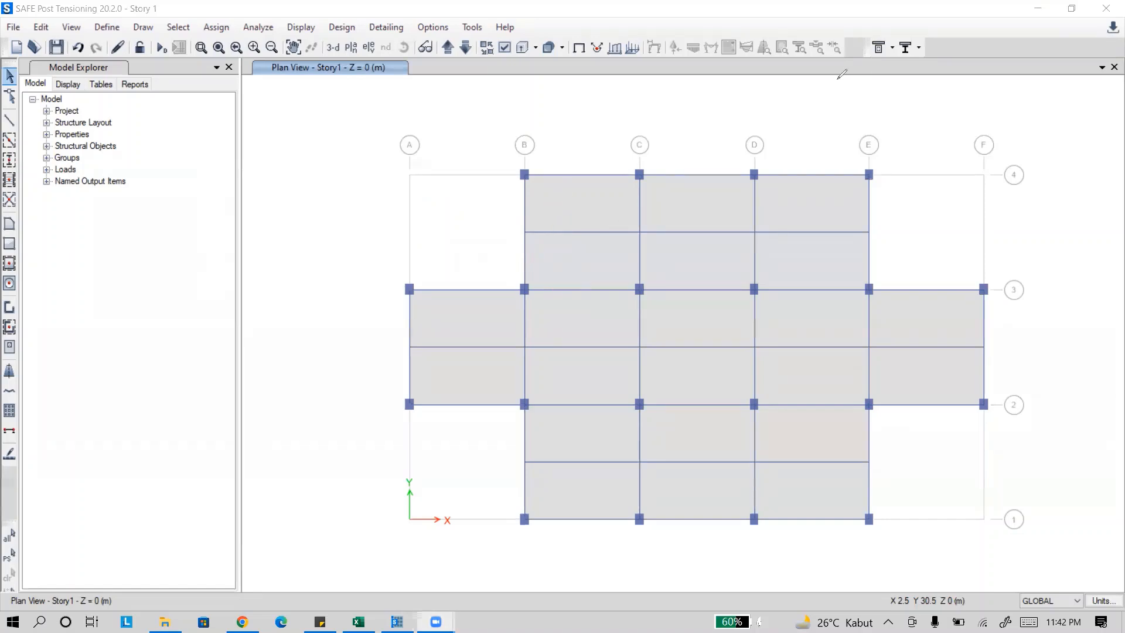
Examine the slab minimum cover and inner rebar layer settings in the concrete design preferences, and leave without changes.
click(342, 27)
mouse_move(460, 46)
mouse_move(644, 91)
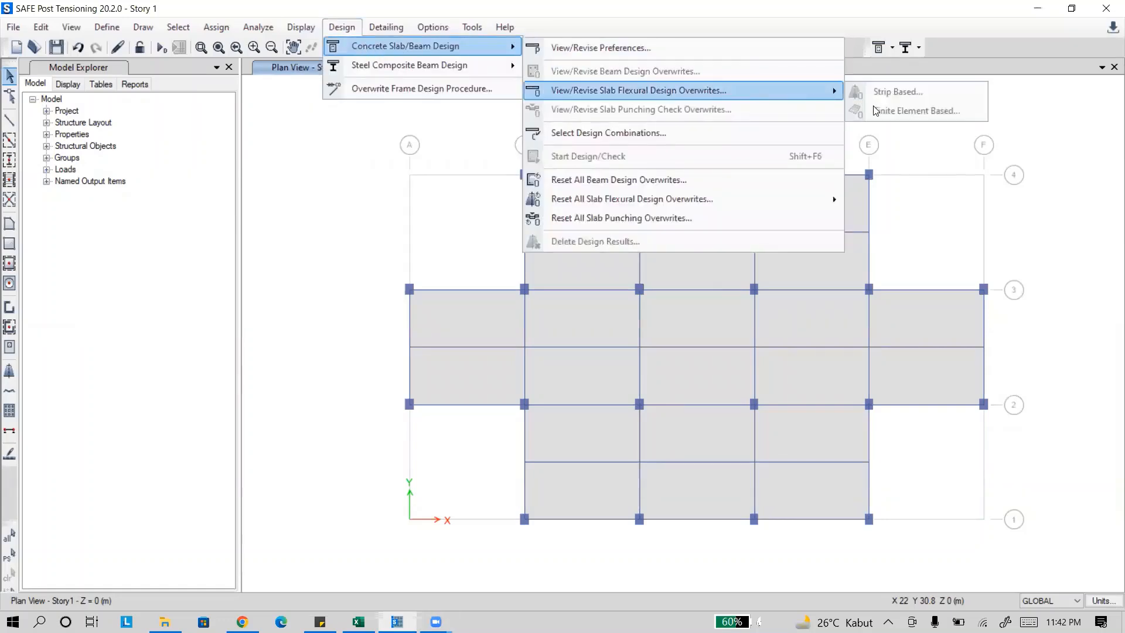
click(929, 156)
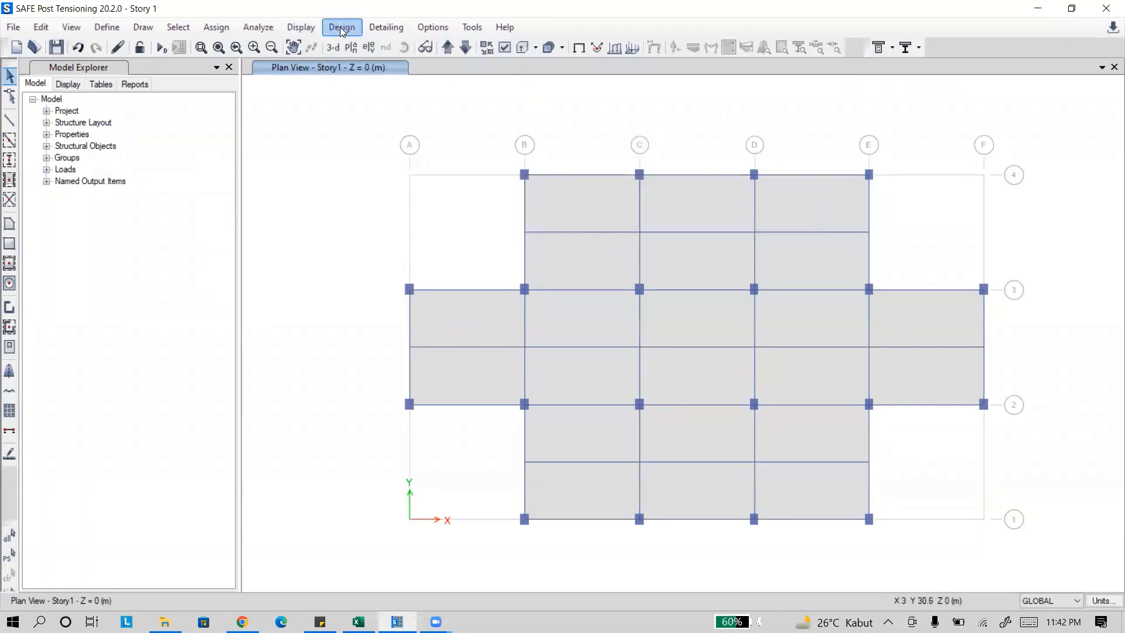
click(341, 27)
mouse_move(457, 47)
click(601, 48)
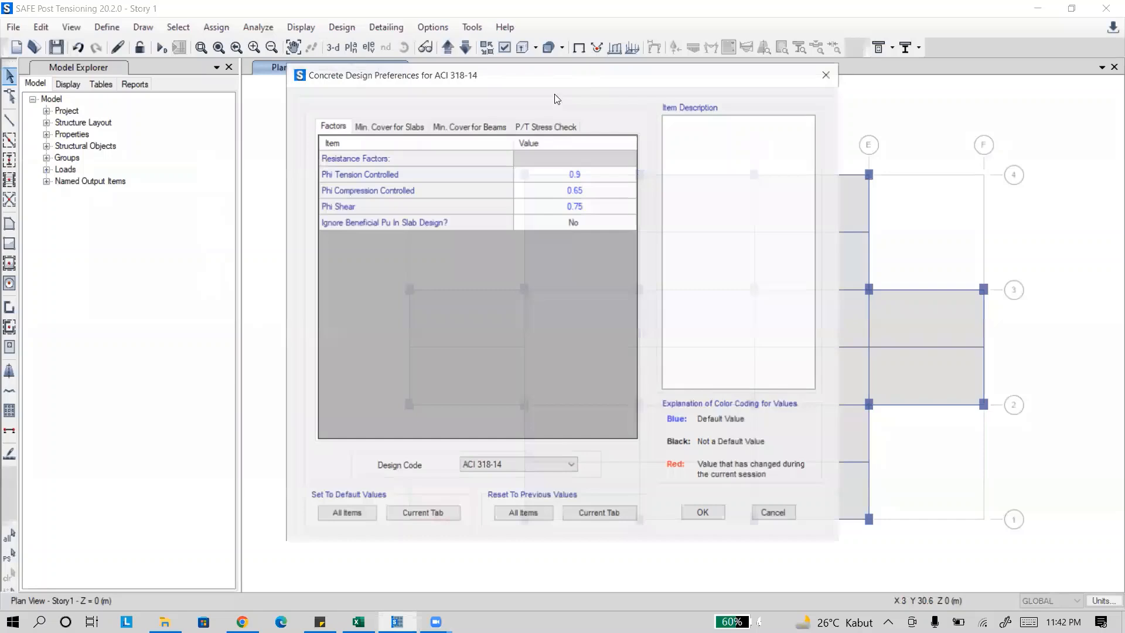
click(410, 125)
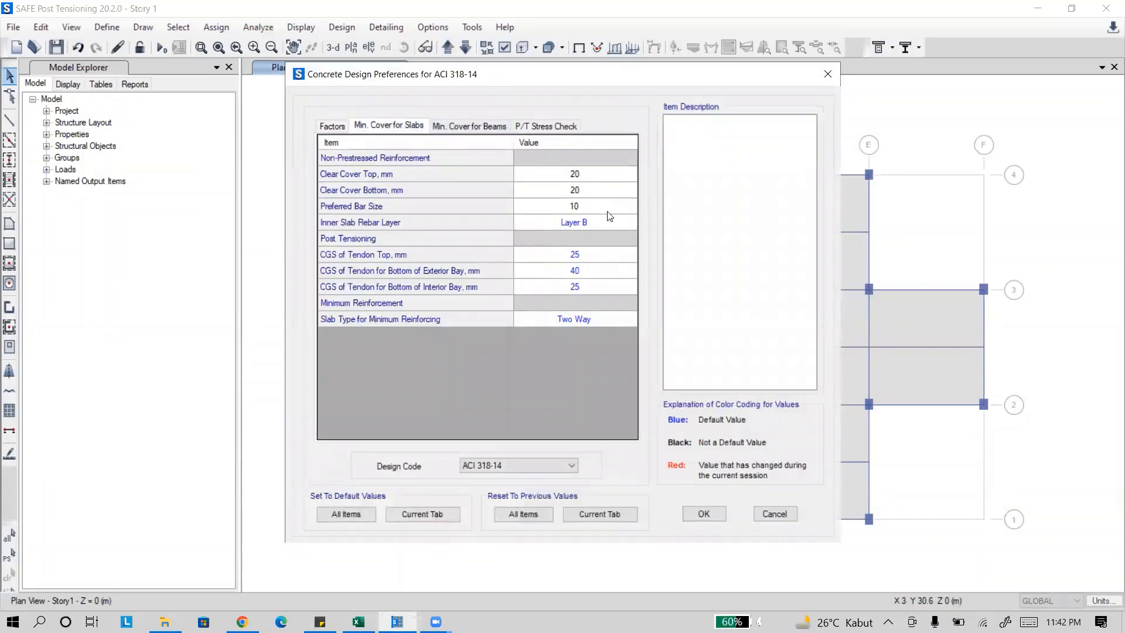
click(828, 74)
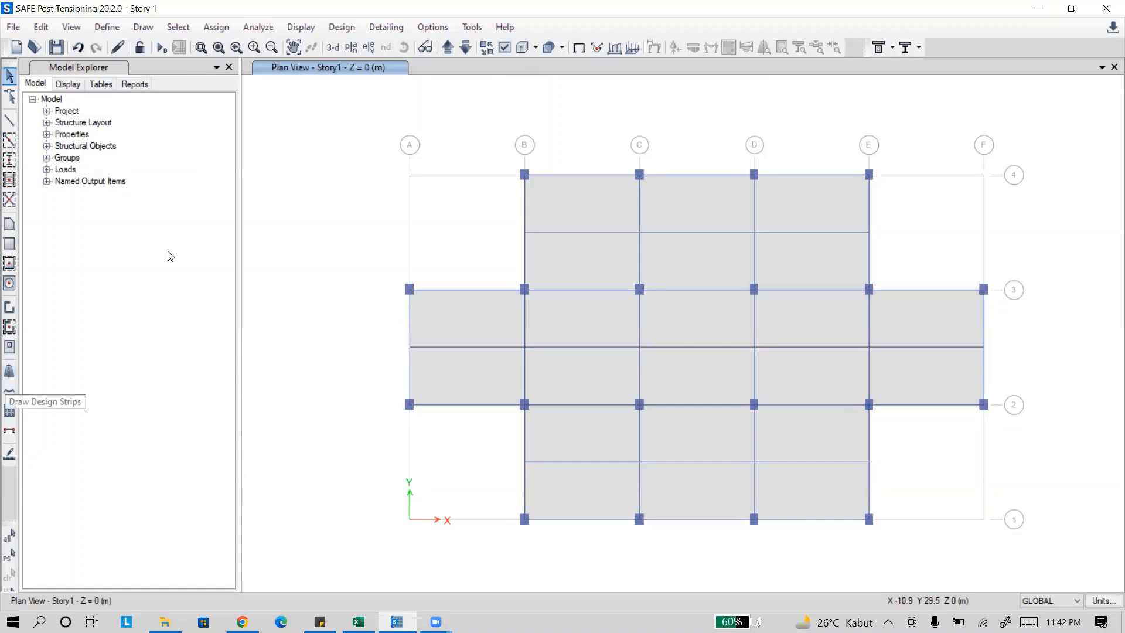
Draw a layer A column strip along grid line 4 from grid B to E, with start and end left widths of 0 mm.
click(144, 29)
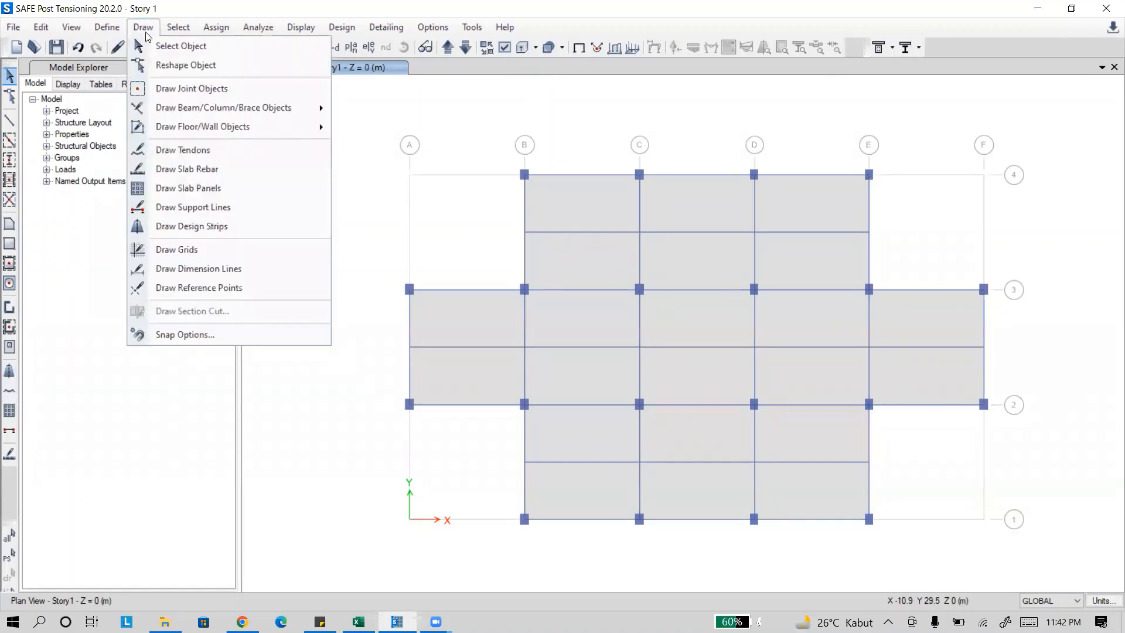
click(191, 226)
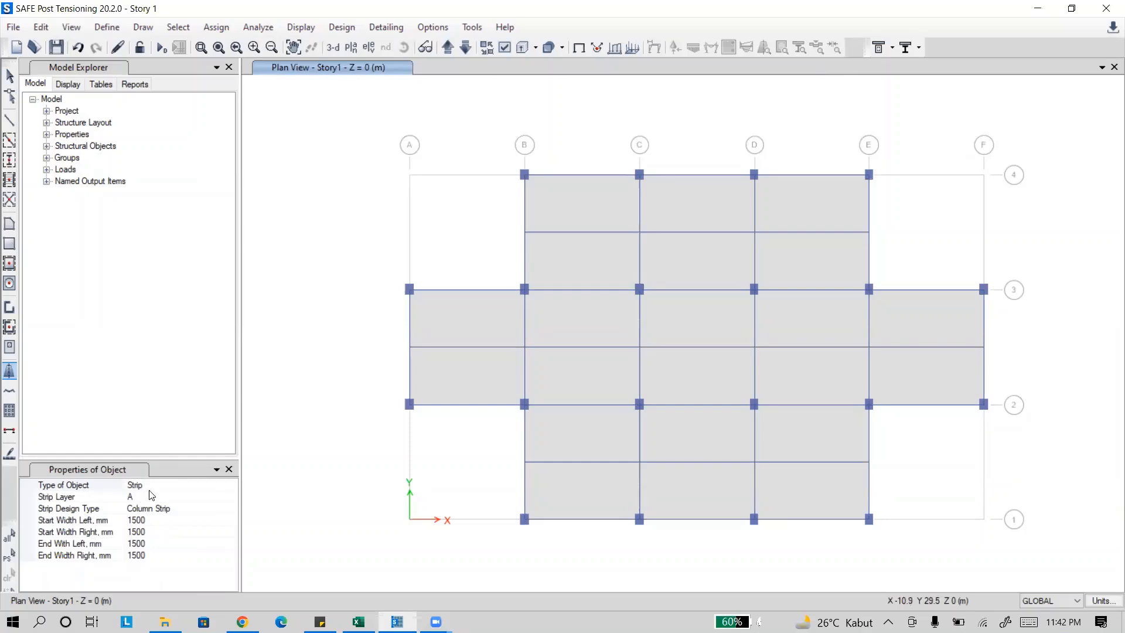
click(151, 521)
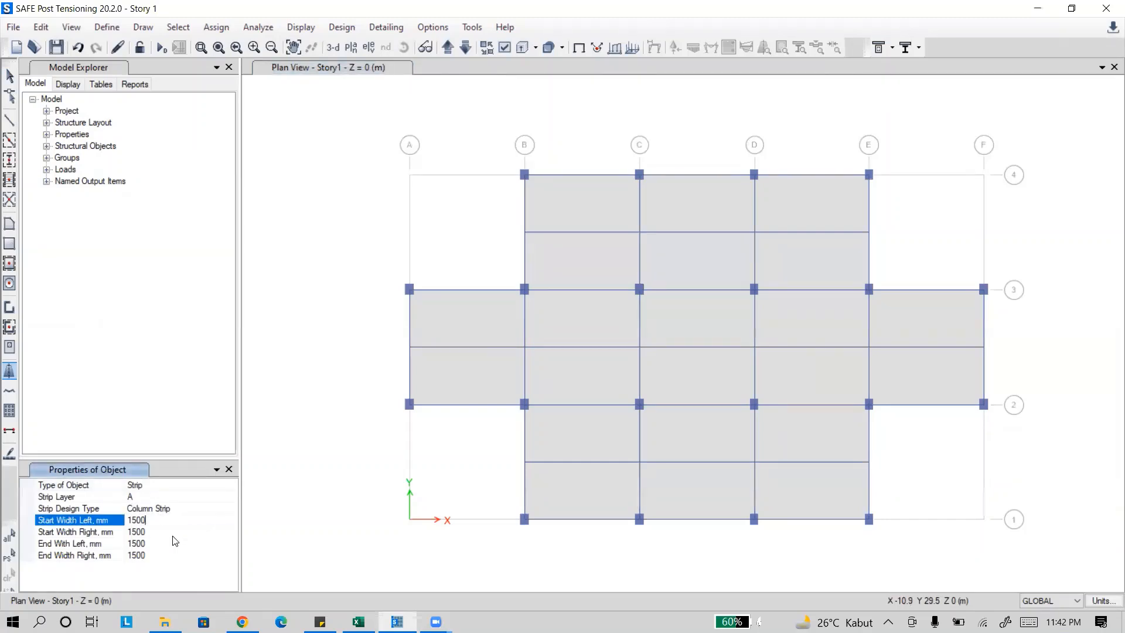
click(111, 521)
text(0)
click(117, 544)
text(0)
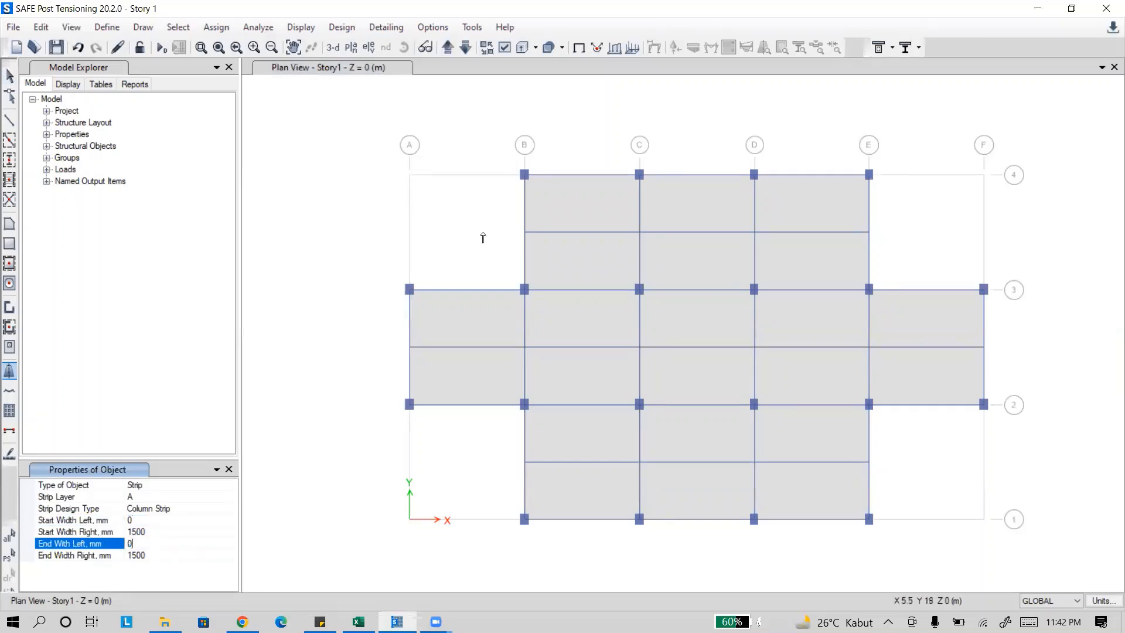
click(525, 174)
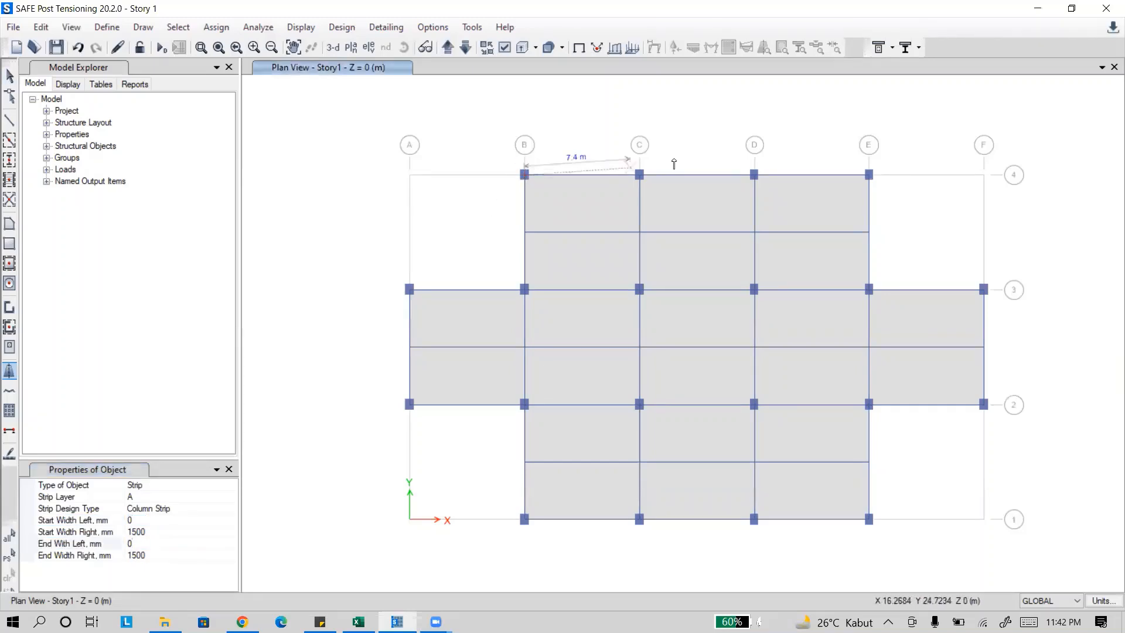
click(867, 174)
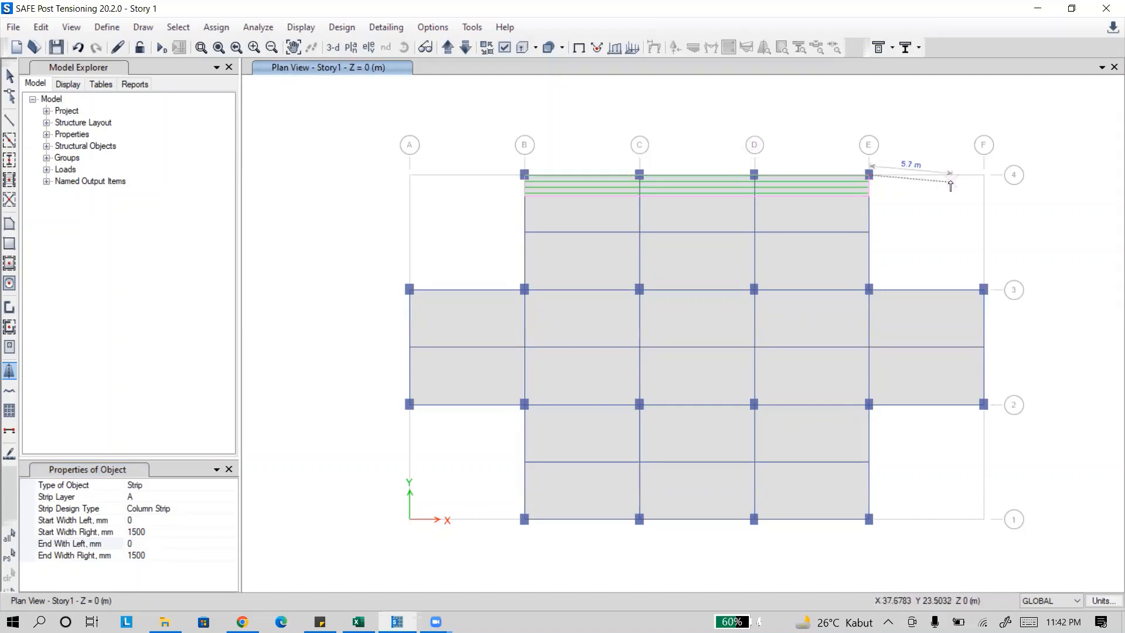
key(Return)
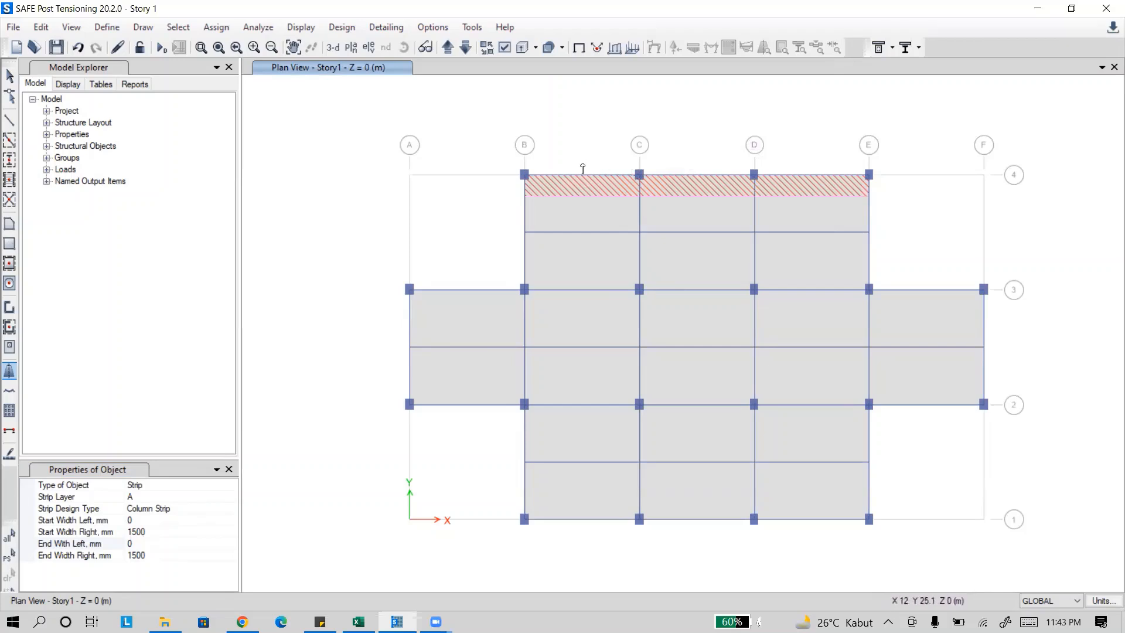
key(Escape)
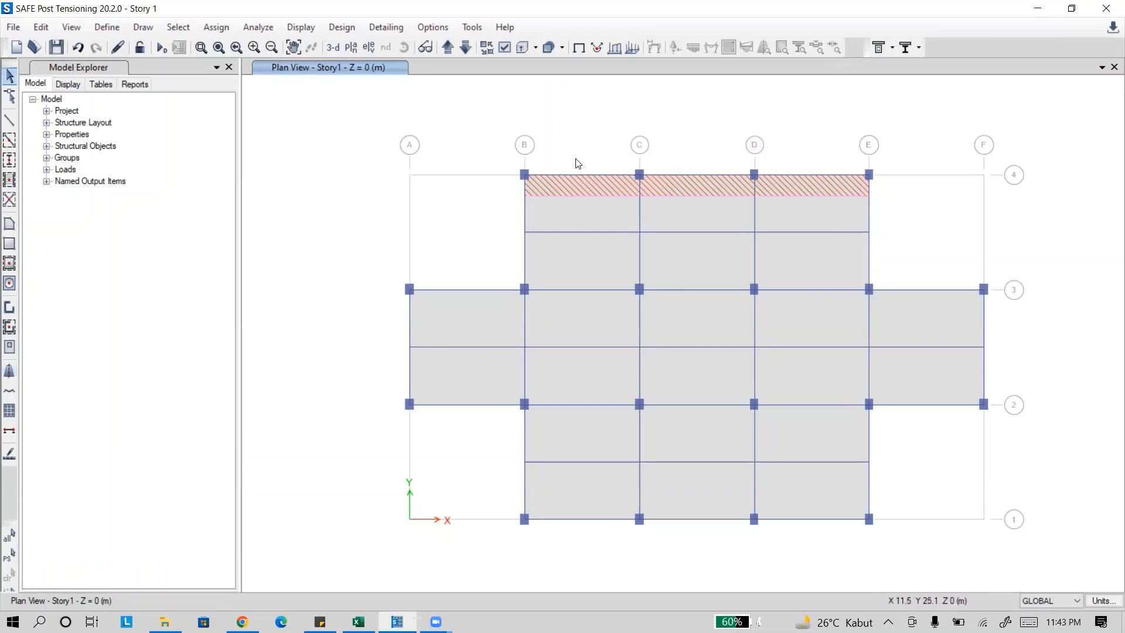
Hide the edge beam on grid line 4 between grids B and C.
scroll(579, 169, up, 3)
click(570, 190)
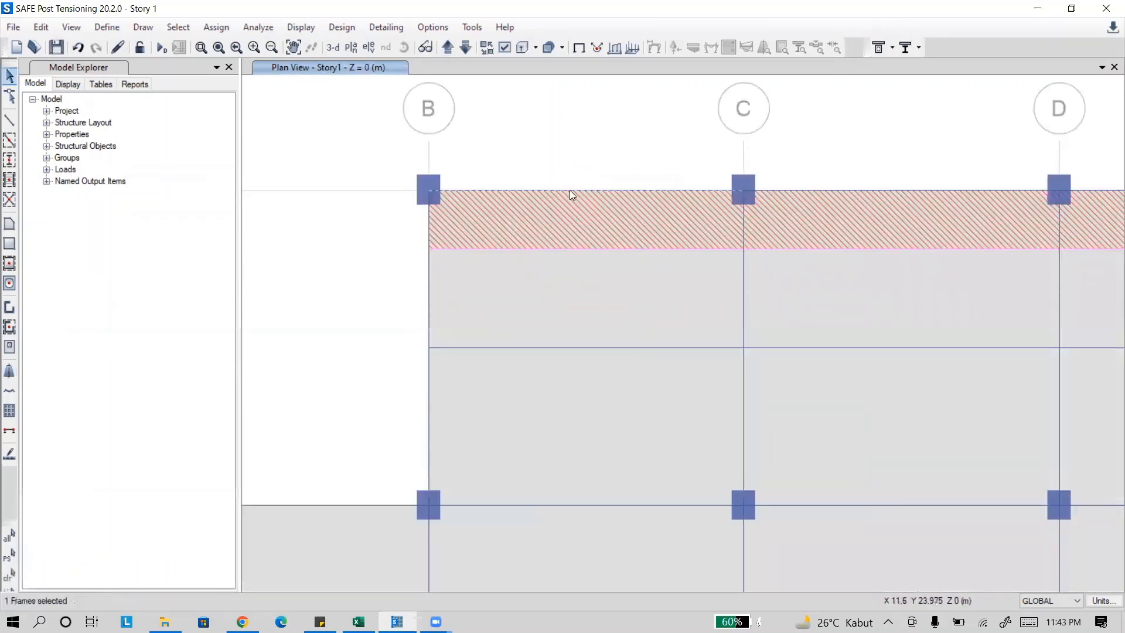
right_click(573, 129)
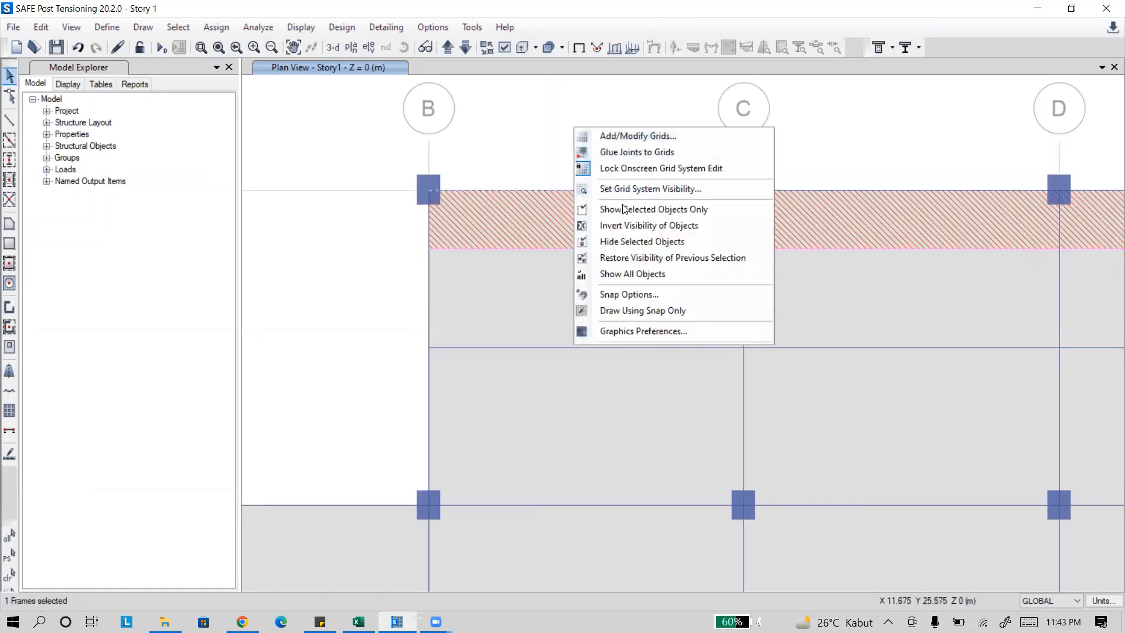
click(634, 242)
Set the start and end right widths of the column strip on grid line 4 to 2 m.
click(595, 190)
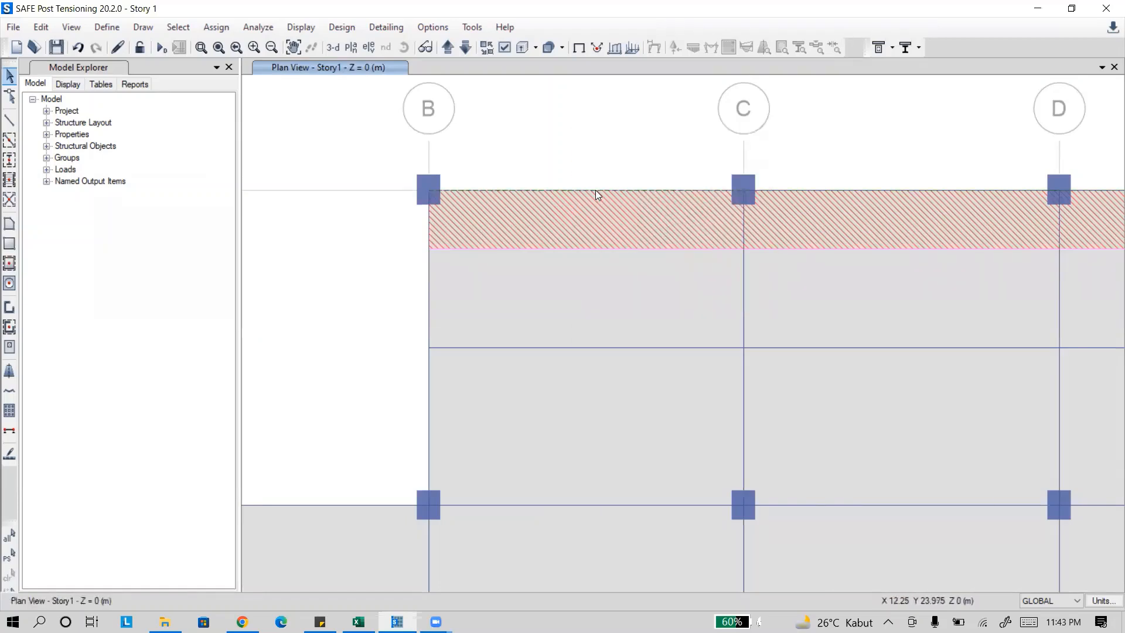
right_click(562, 189)
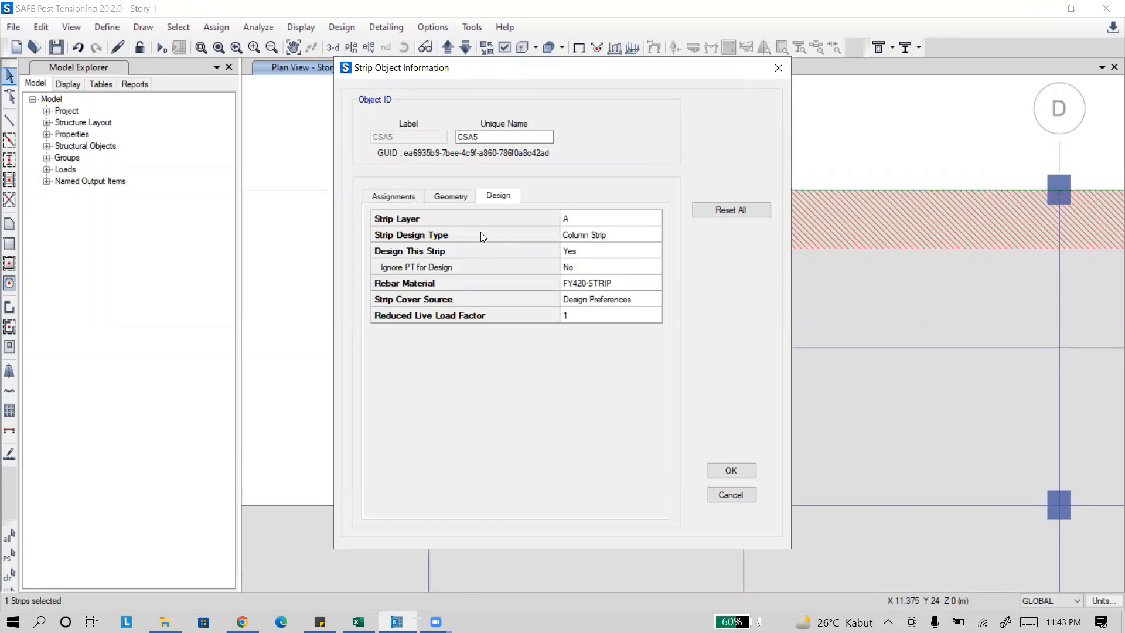
click(461, 196)
double_click(585, 348)
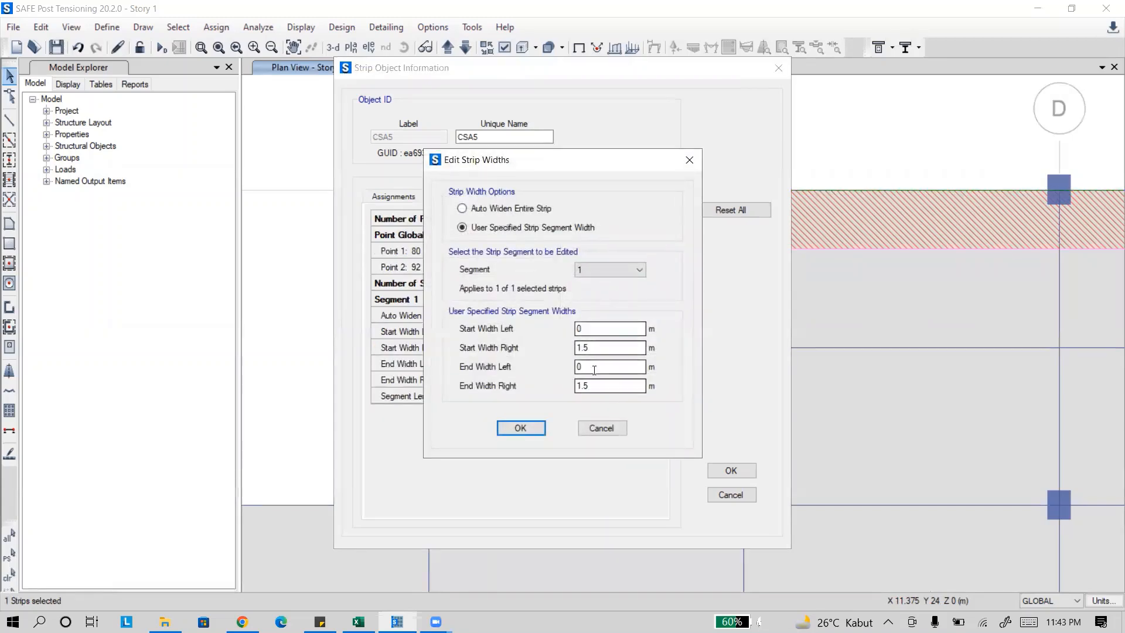
double_click(600, 349)
text(2)
double_click(593, 387)
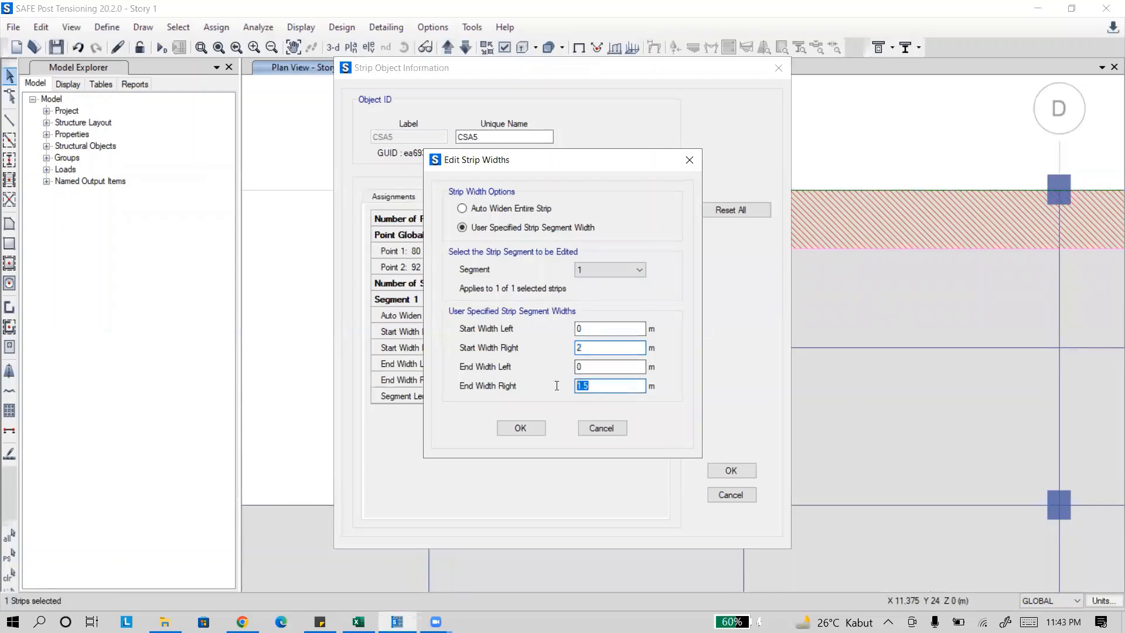
text(2)
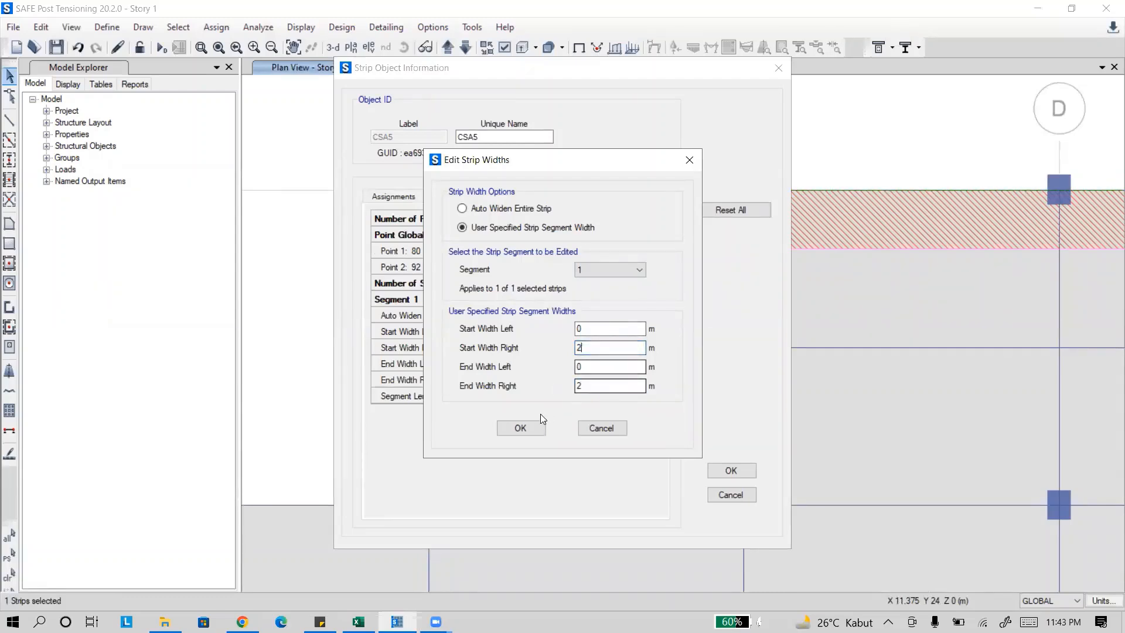
click(520, 427)
click(731, 471)
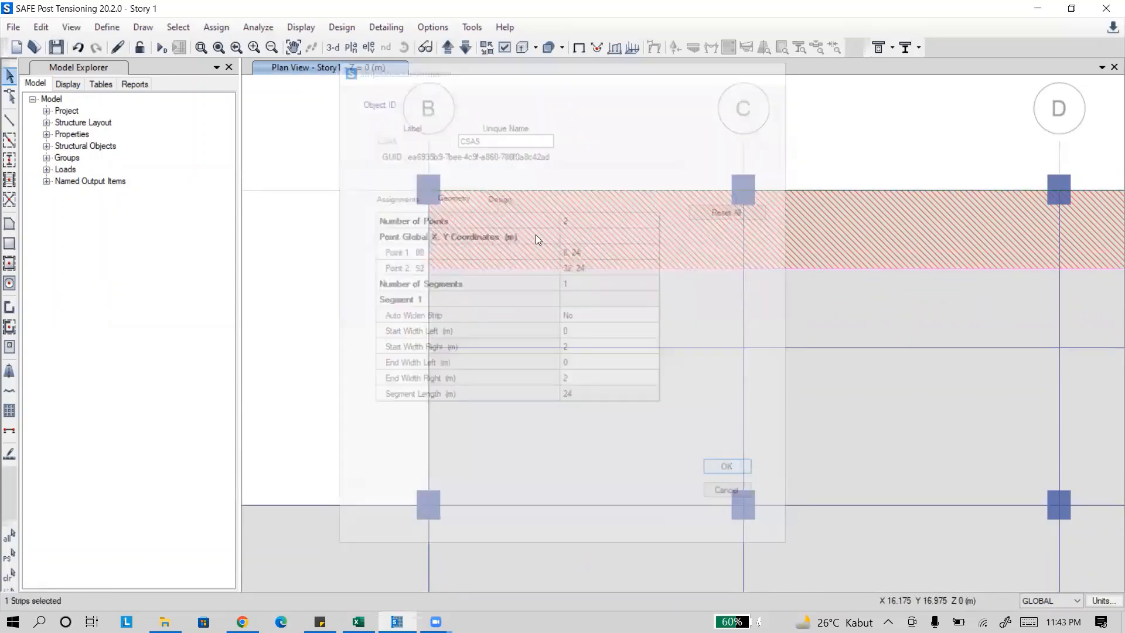
Draw a layer A middle strip midway between grid lines 3 and 4 from grid B to E, with all left and right widths 2000 mm.
scroll(522, 233, down, 4)
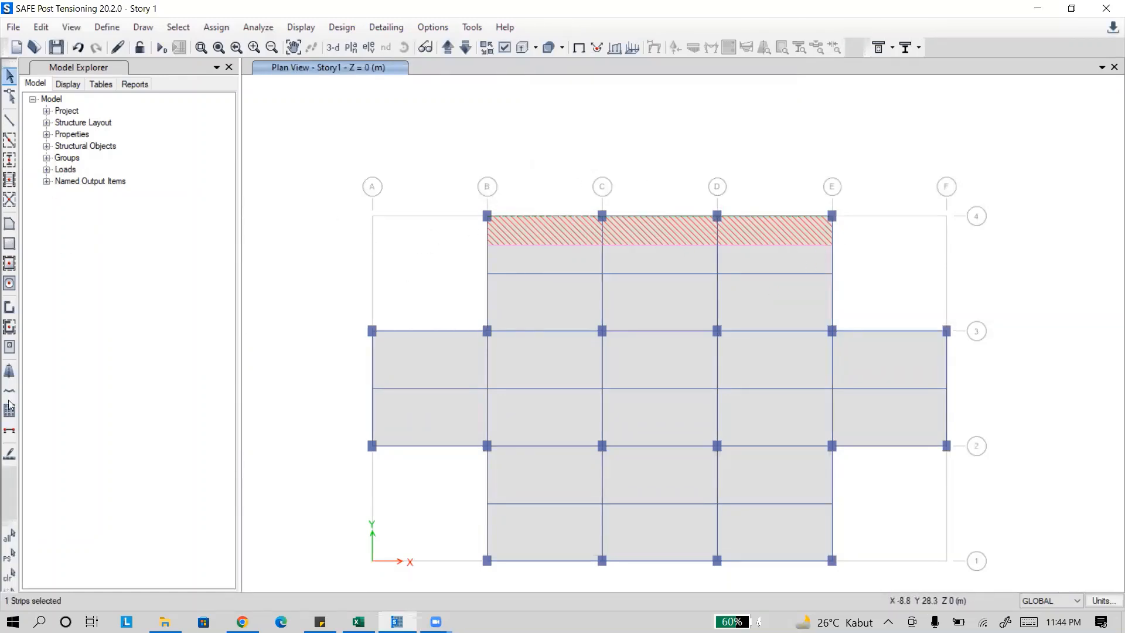
click(9, 370)
click(186, 509)
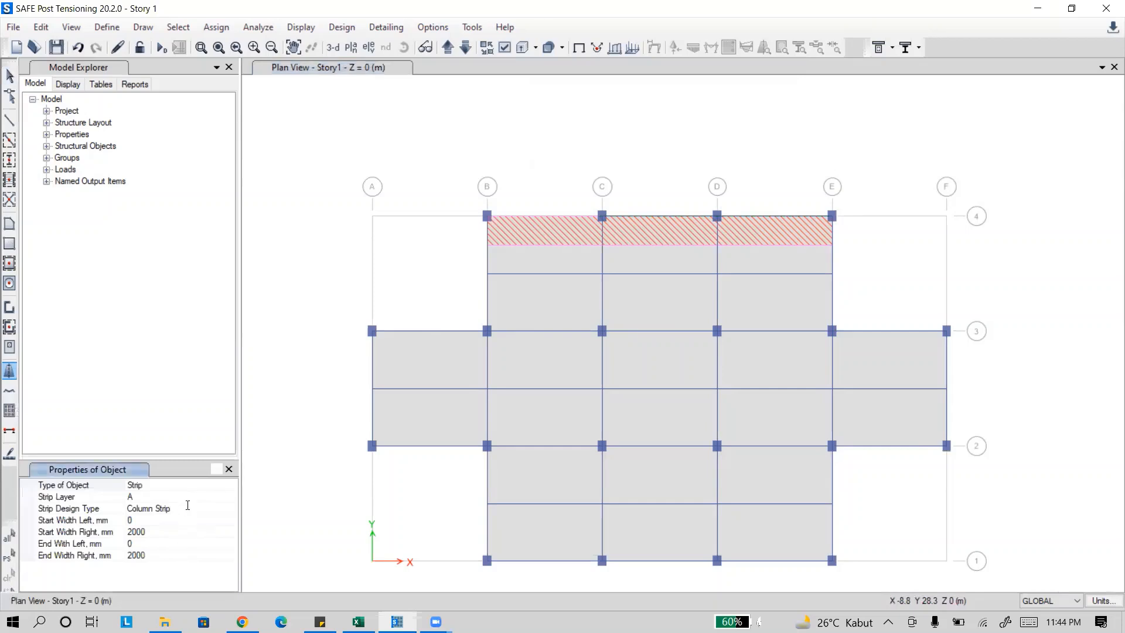
click(198, 509)
click(146, 530)
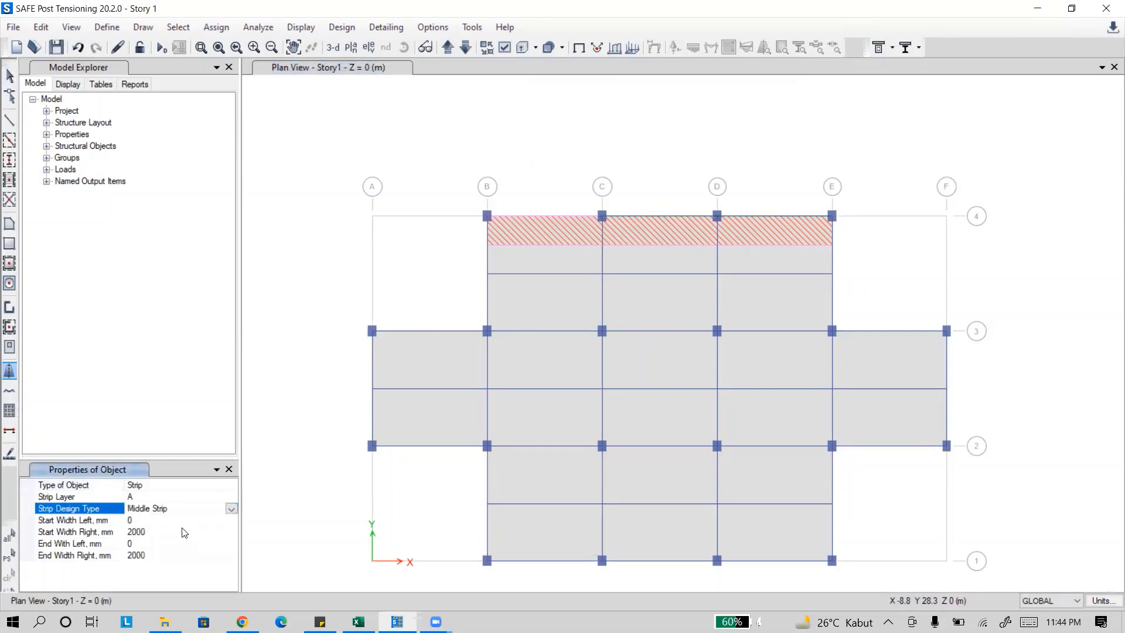
click(149, 531)
key(ctrl+c)
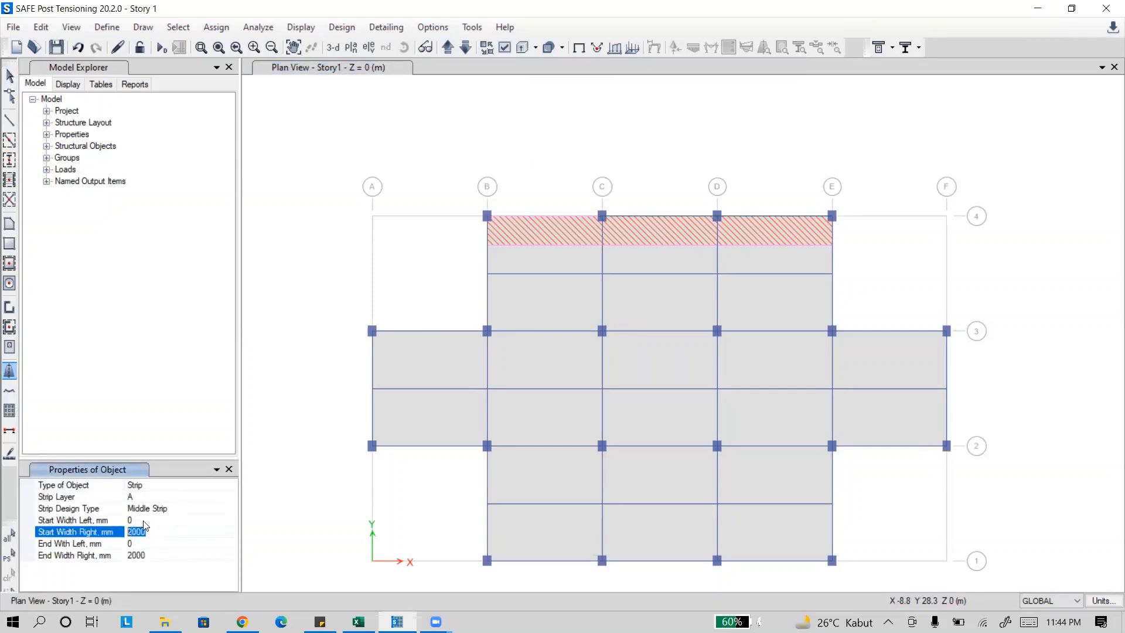
drag(142, 521, 102, 515)
key(ctrl+v)
click(141, 541)
key(ctrl+v)
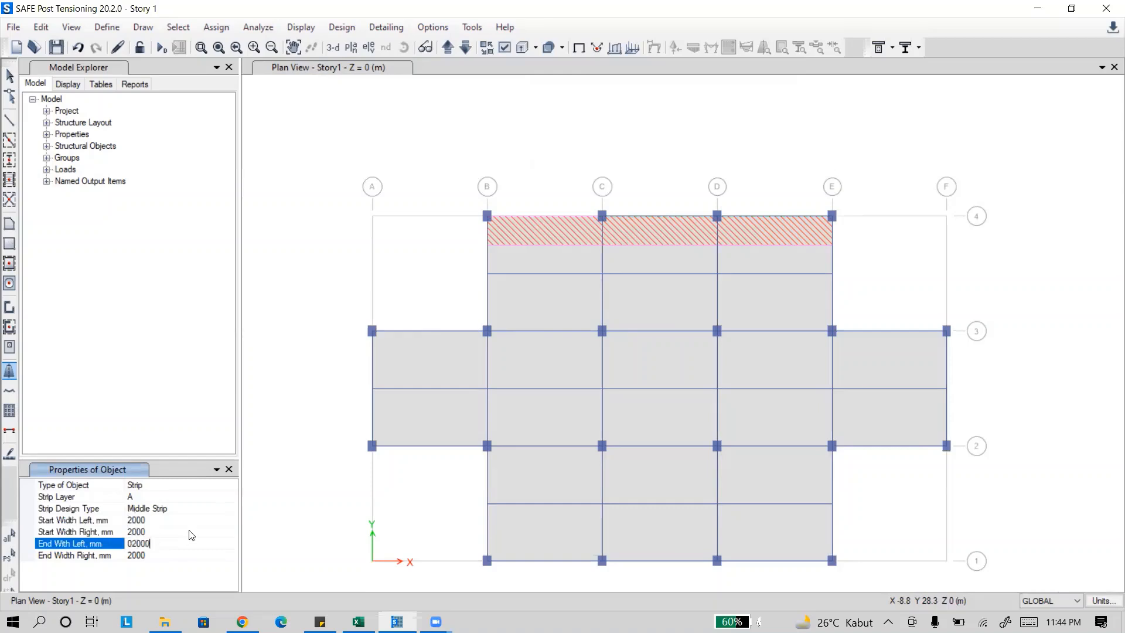
drag(160, 542, 90, 537)
key(ctrl+v)
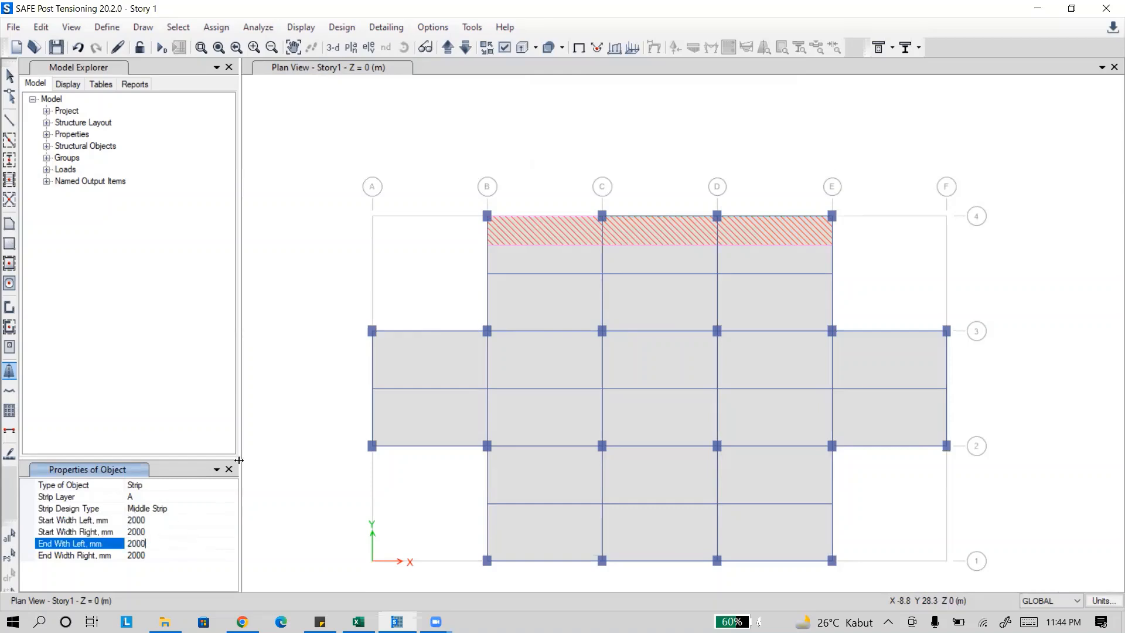
click(487, 274)
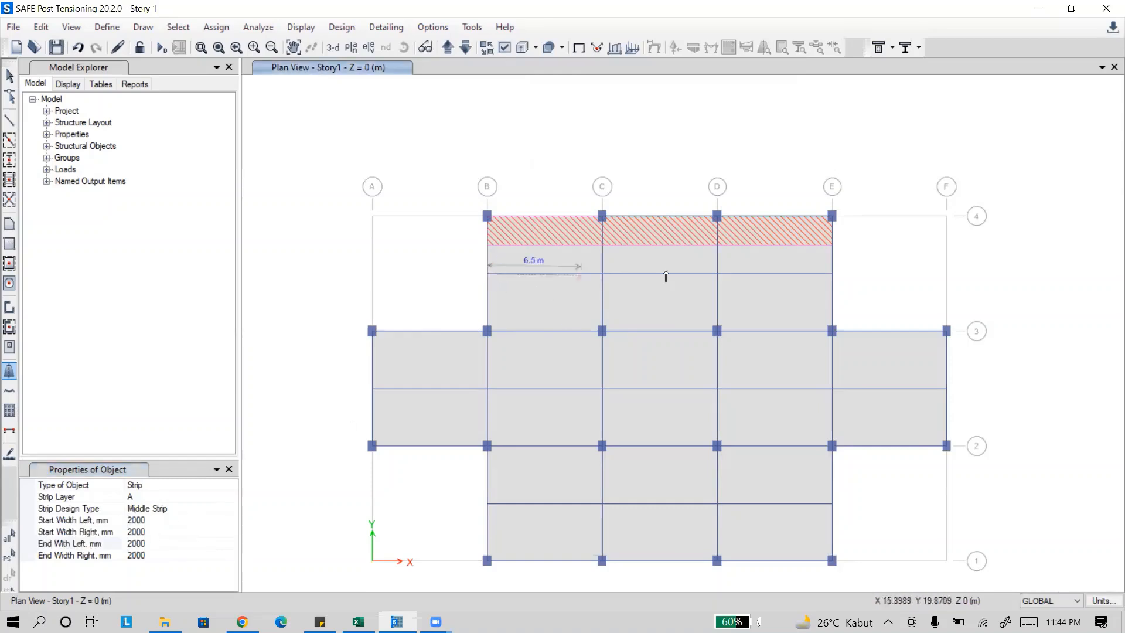
click(831, 273)
key(Return)
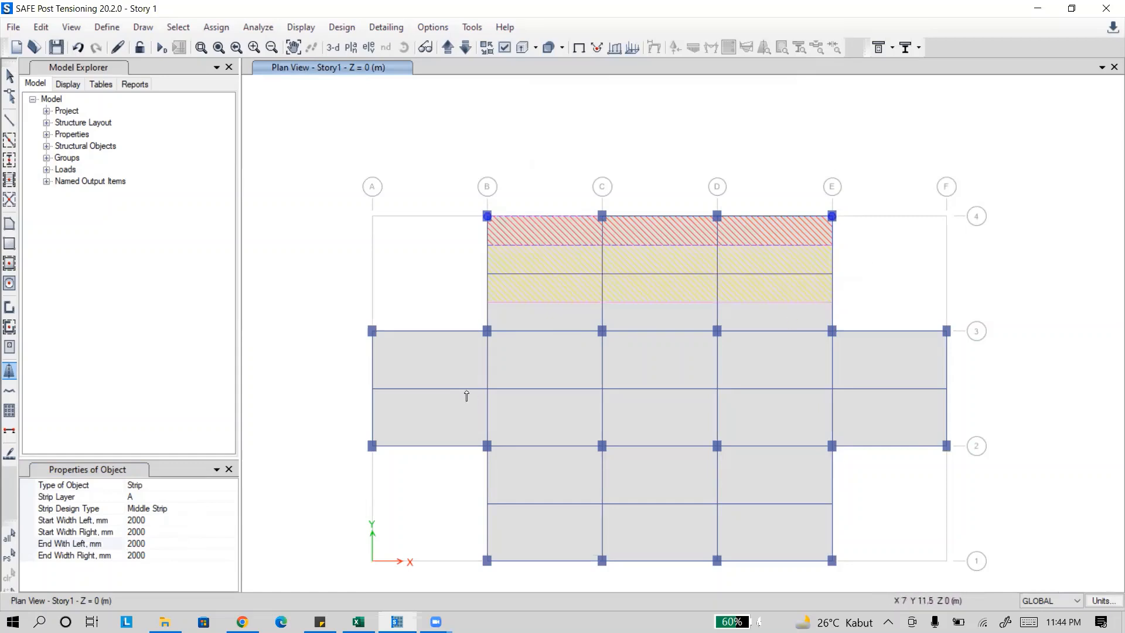
Start a layer A column strip on grid line 3 from grid A to B, with start and end left widths of 0 mm.
click(195, 509)
click(194, 509)
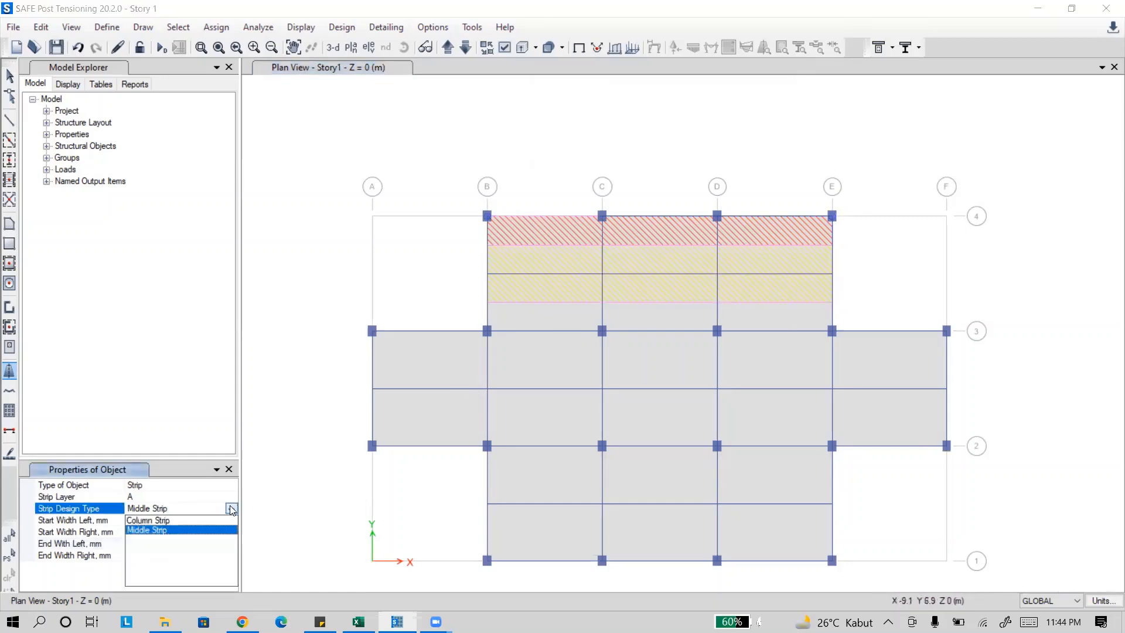
click(188, 520)
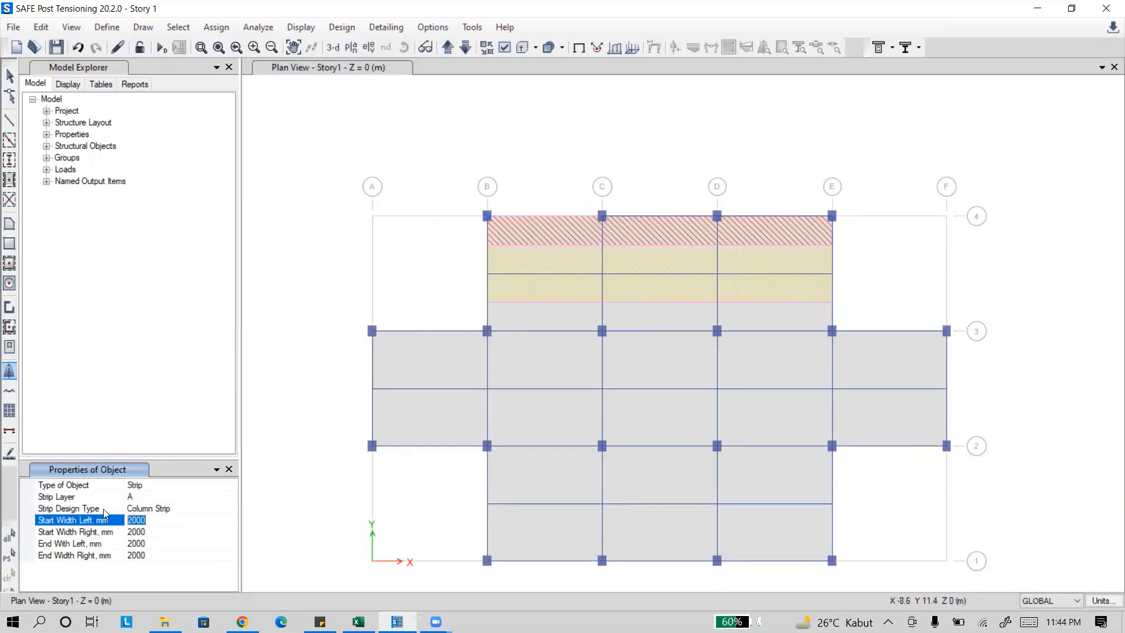
text(0)
click(152, 543)
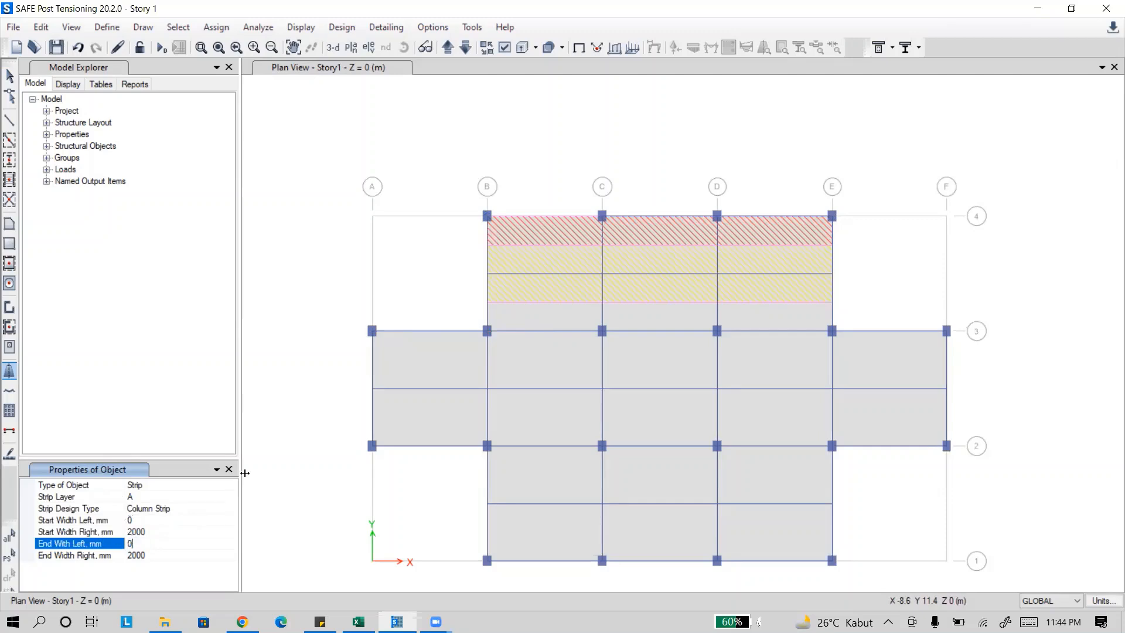
text(0)
click(375, 327)
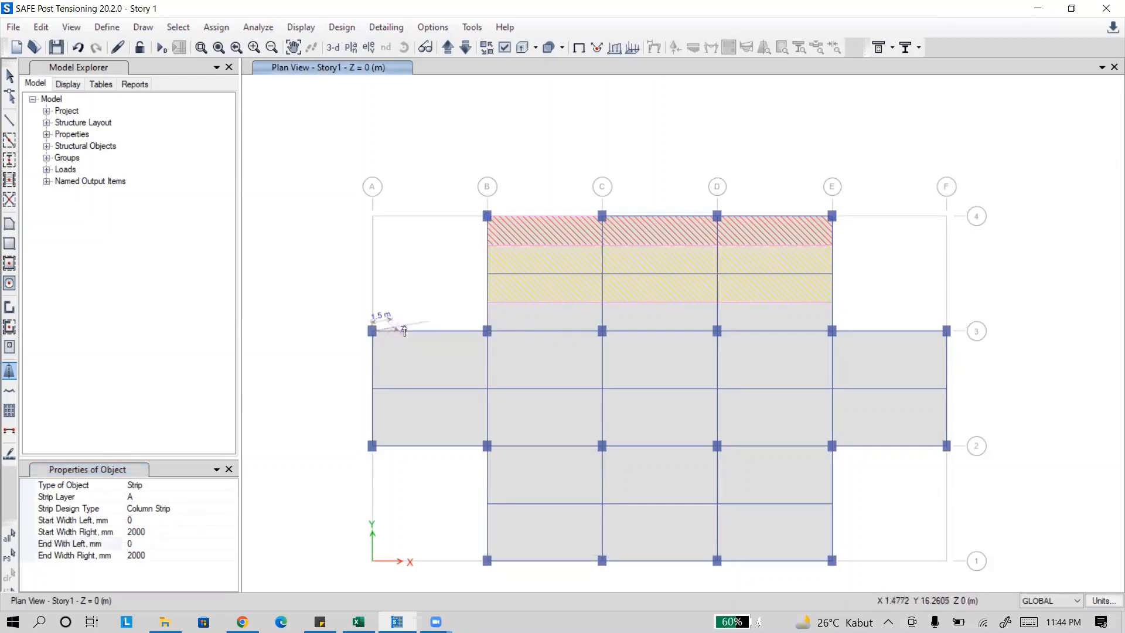
click(488, 332)
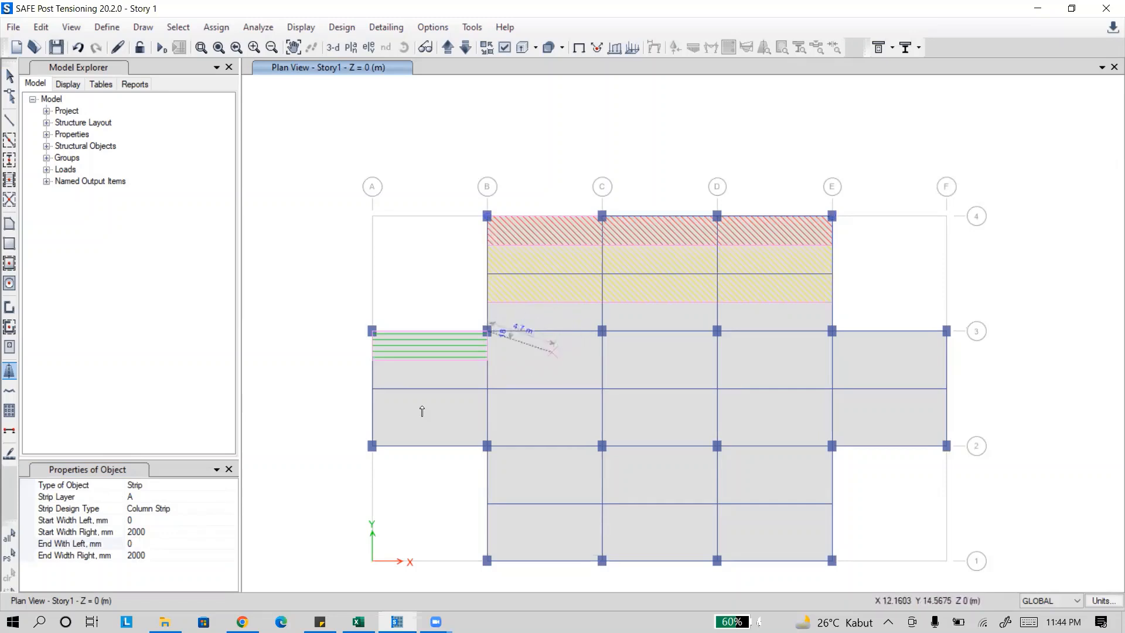
Set the start and end left widths to 2000 mm and continue the column strip along grid line 3 to grid E.
click(150, 531)
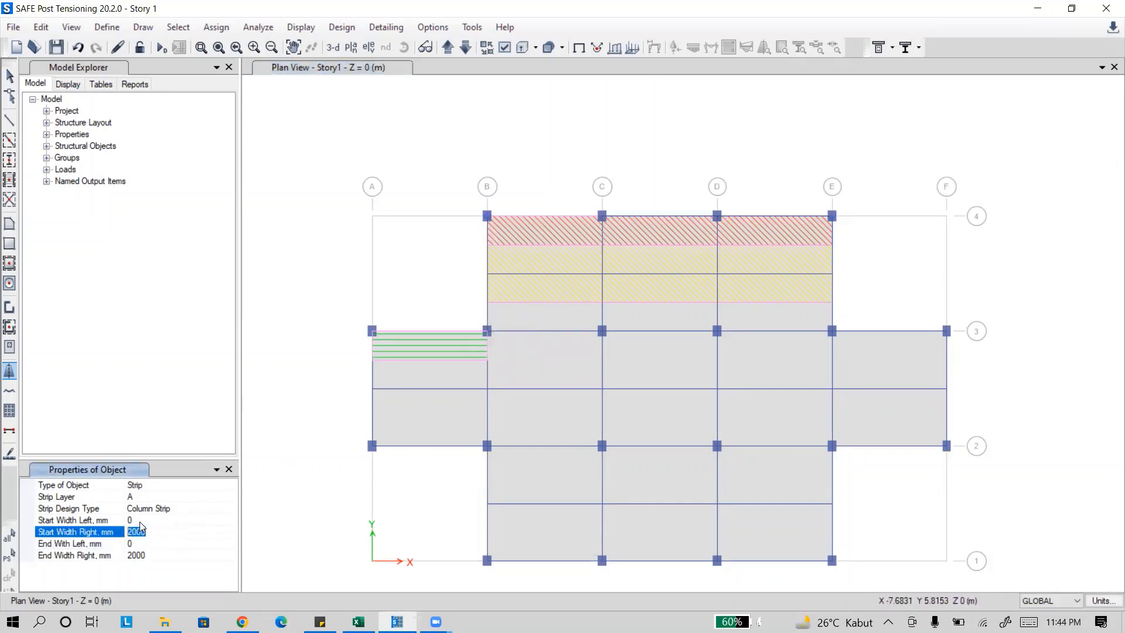
click(116, 520)
click(131, 543)
text(2000)
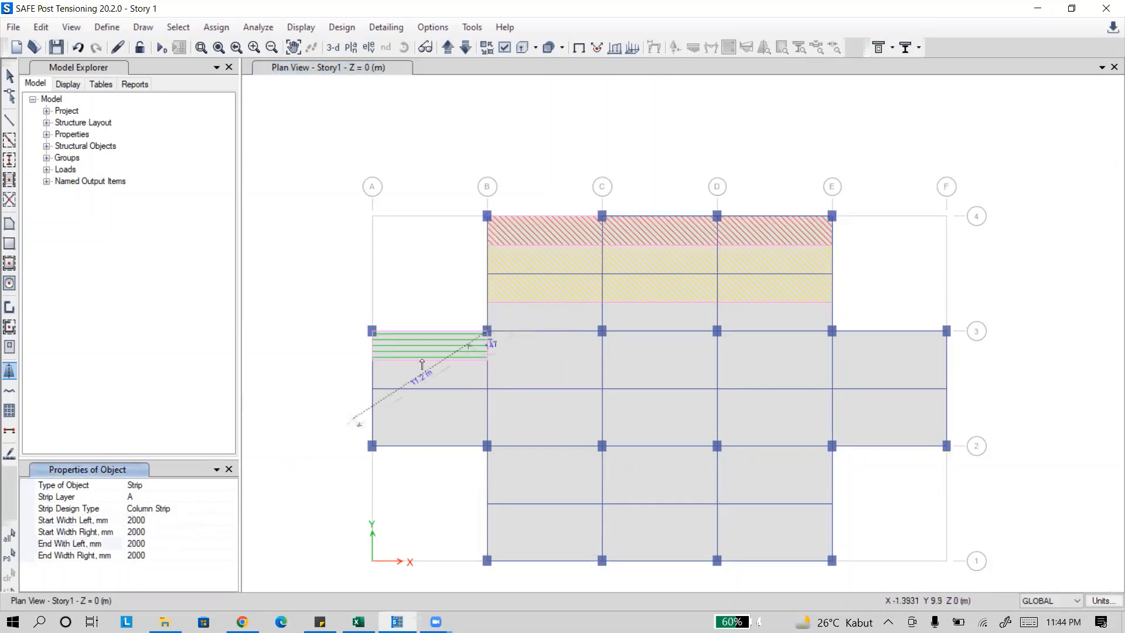
click(833, 332)
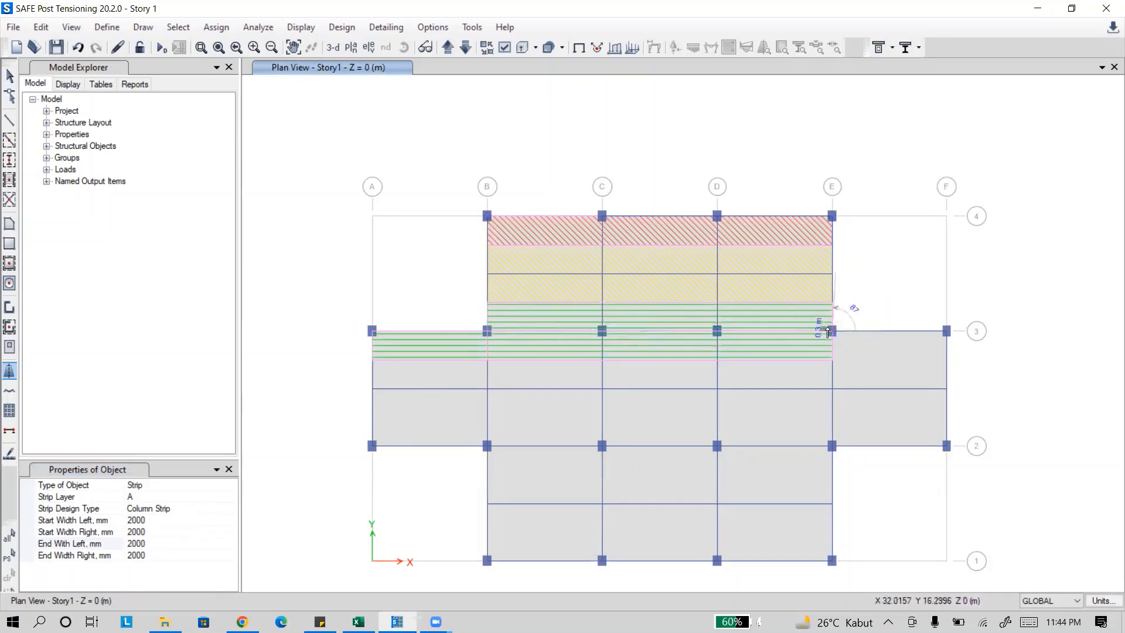
Set the start and end left widths to 0 mm and finish the grid line 3 column strip at grid F.
click(144, 519)
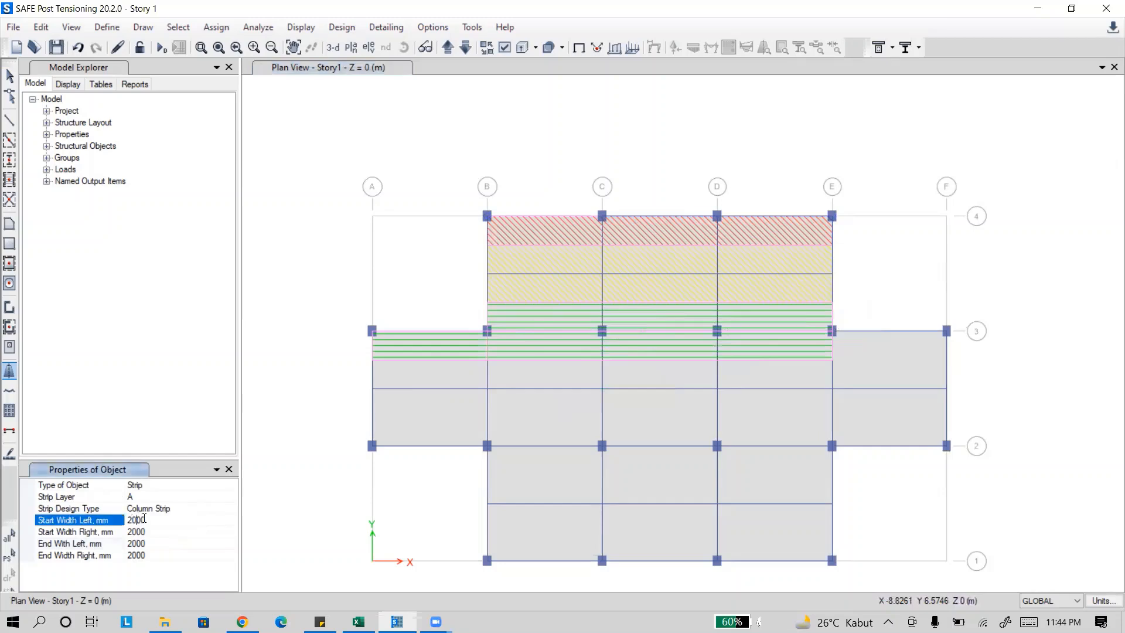
text(0)
click(151, 544)
text(0)
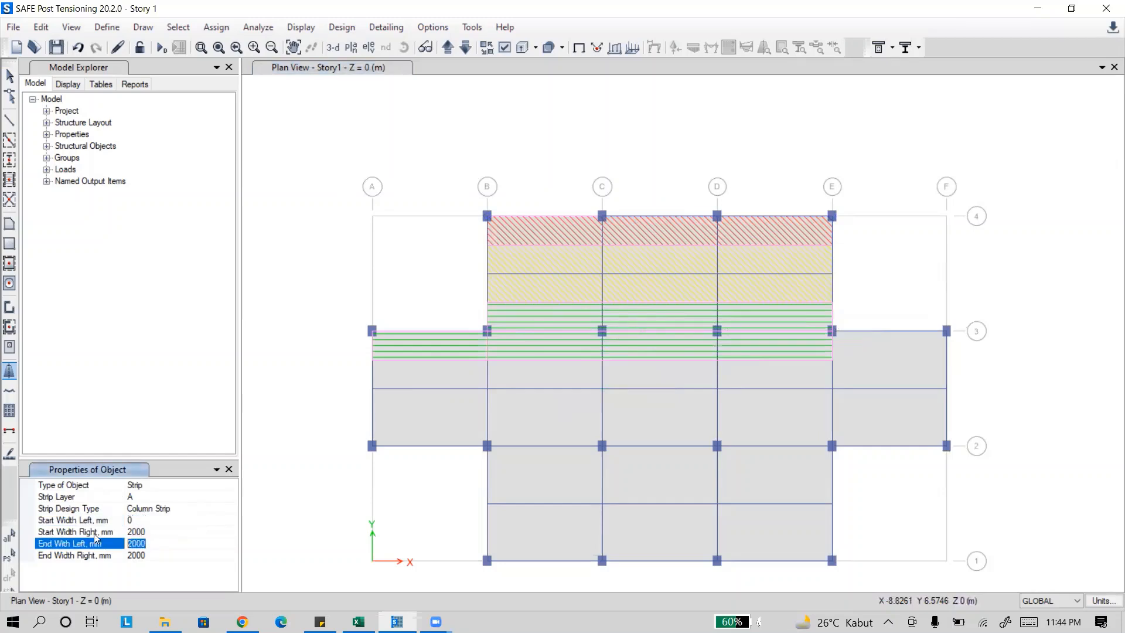
key(Return)
click(947, 332)
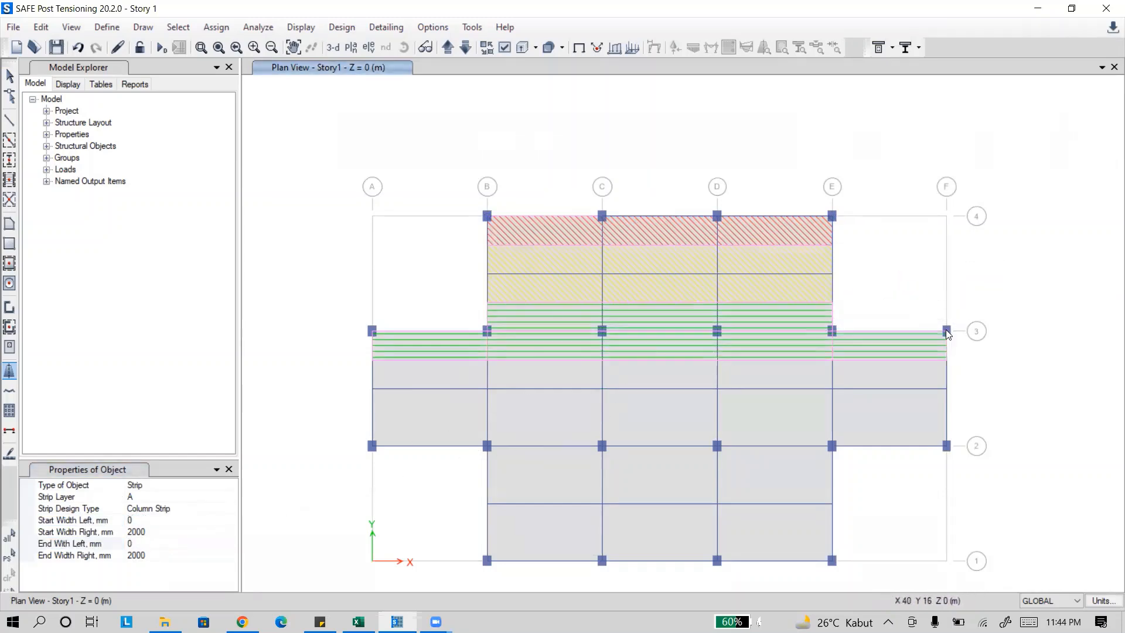
key(Return)
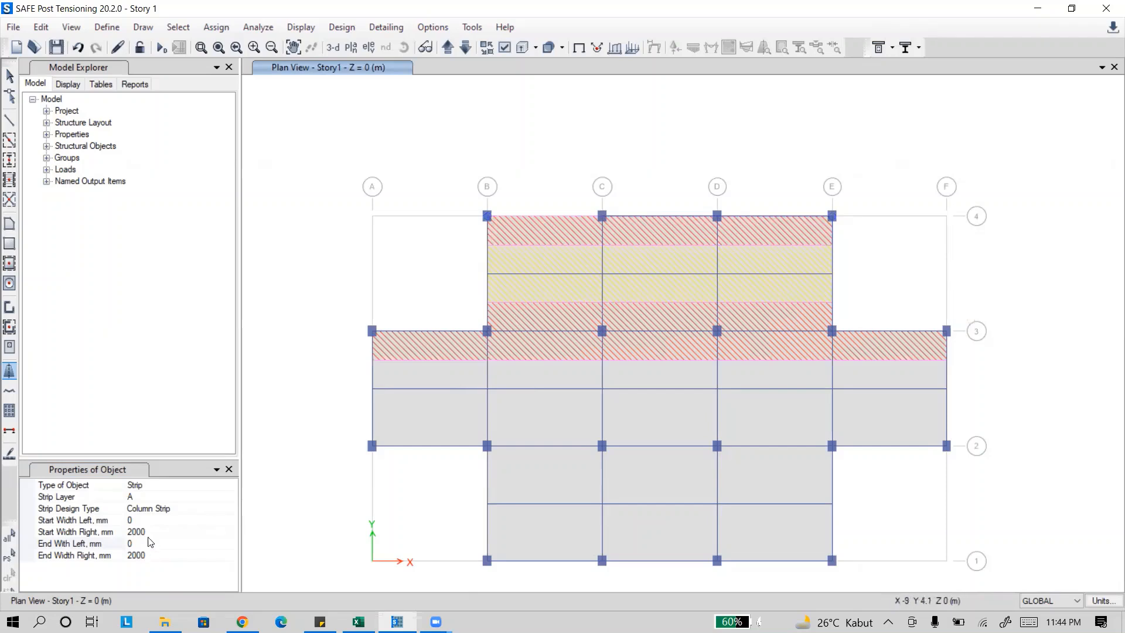
Draw a middle strip midway between grid lines 2 and 3 from grid A to F, with all left and right widths 2000 mm.
click(152, 505)
click(231, 509)
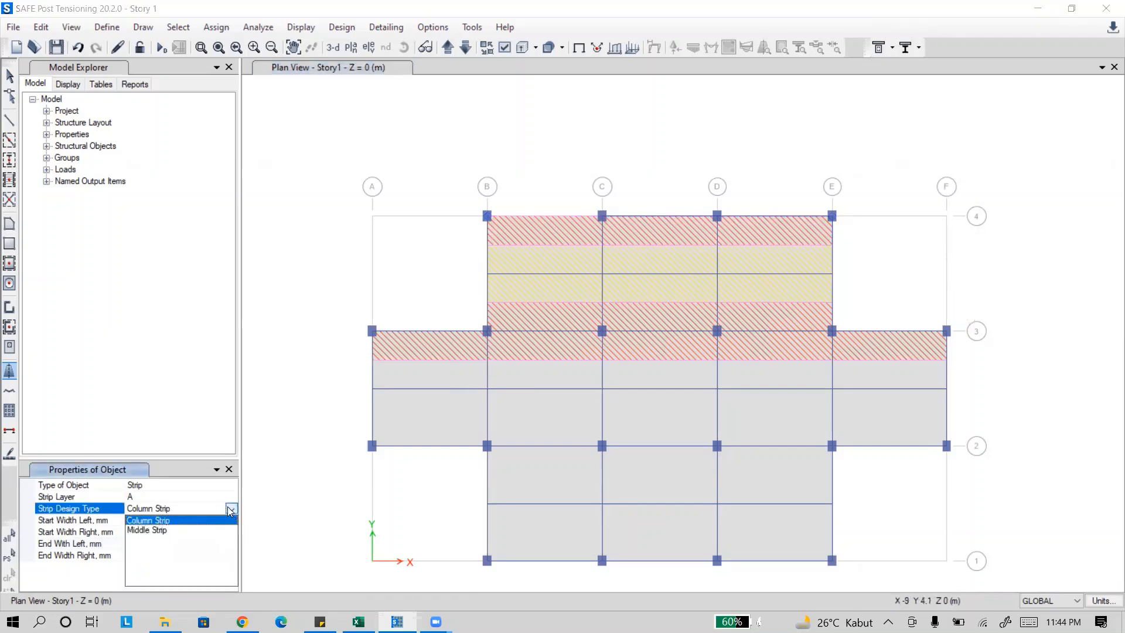
click(178, 532)
click(153, 533)
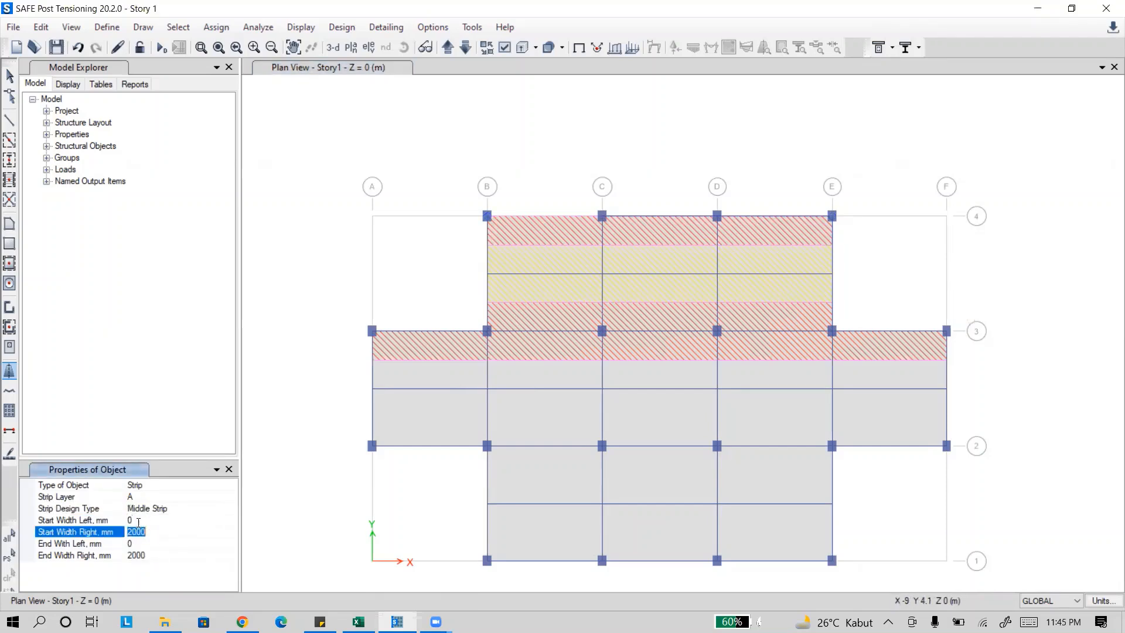
double_click(138, 522)
key(ctrl+v)
click(144, 546)
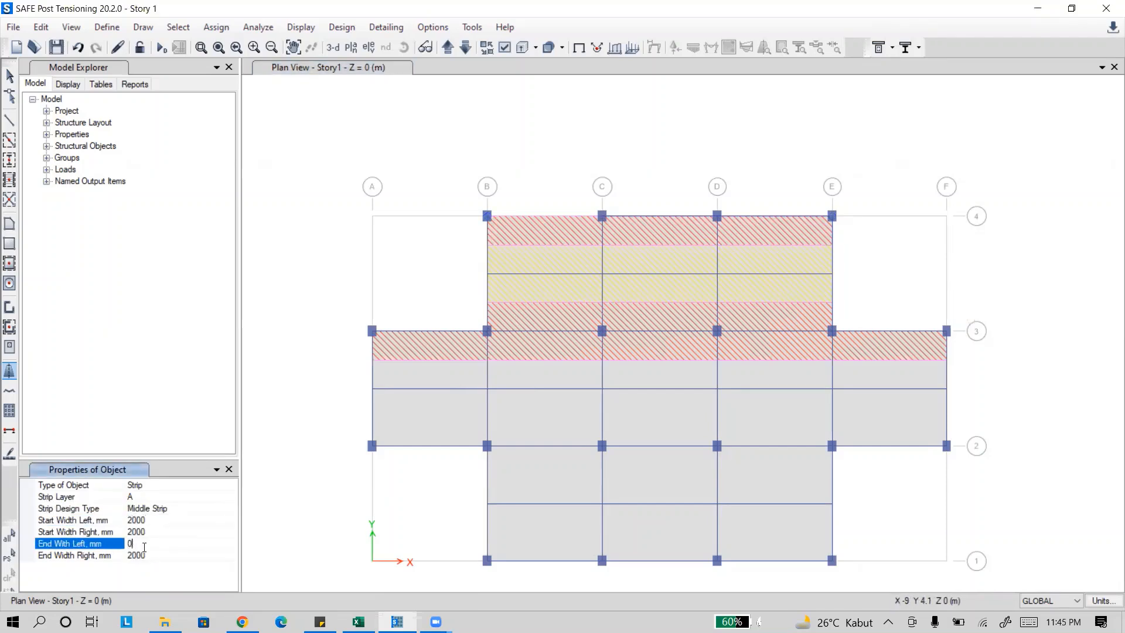
click(388, 382)
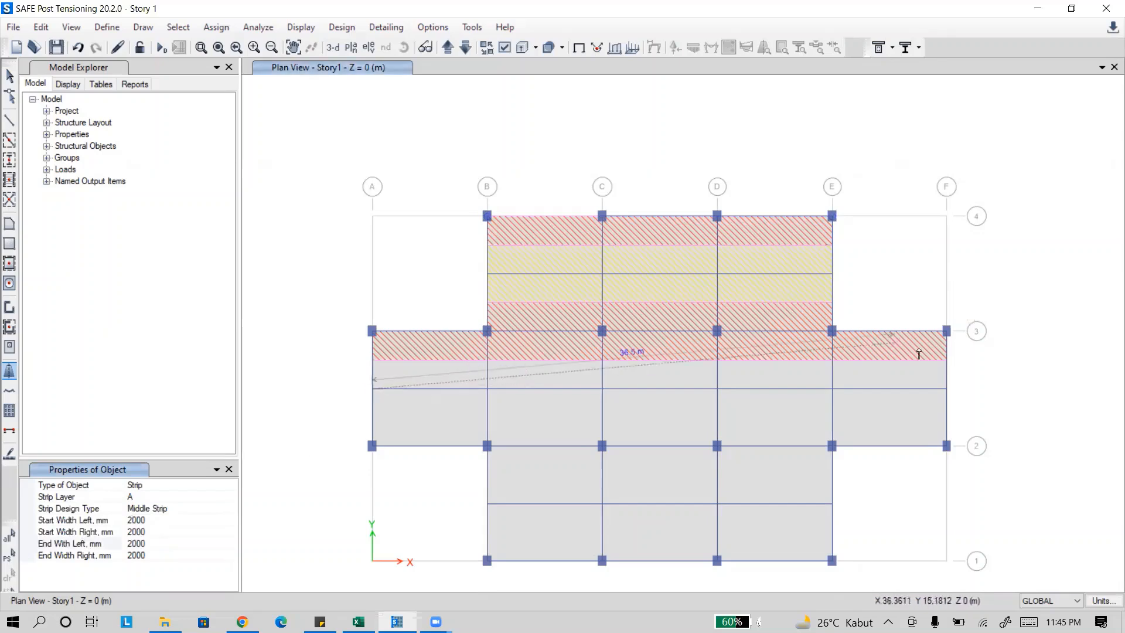
click(945, 388)
key(Return)
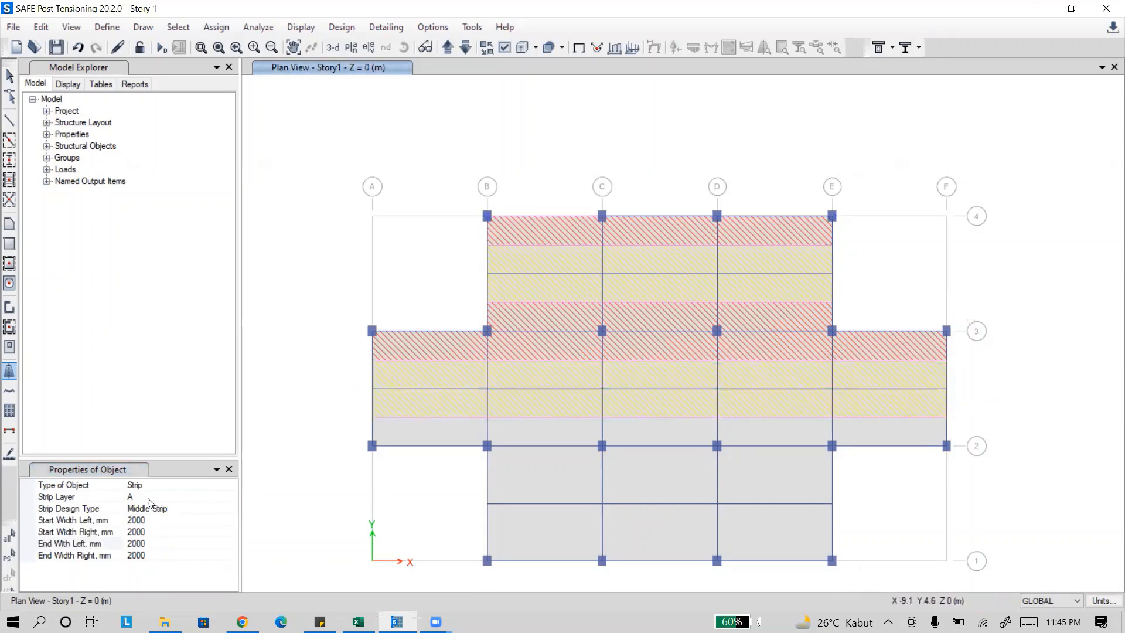
Start a column strip on grid line 2 from grid A to B, with left widths of 2000 mm and right widths of 0 mm.
click(176, 520)
click(175, 508)
click(230, 509)
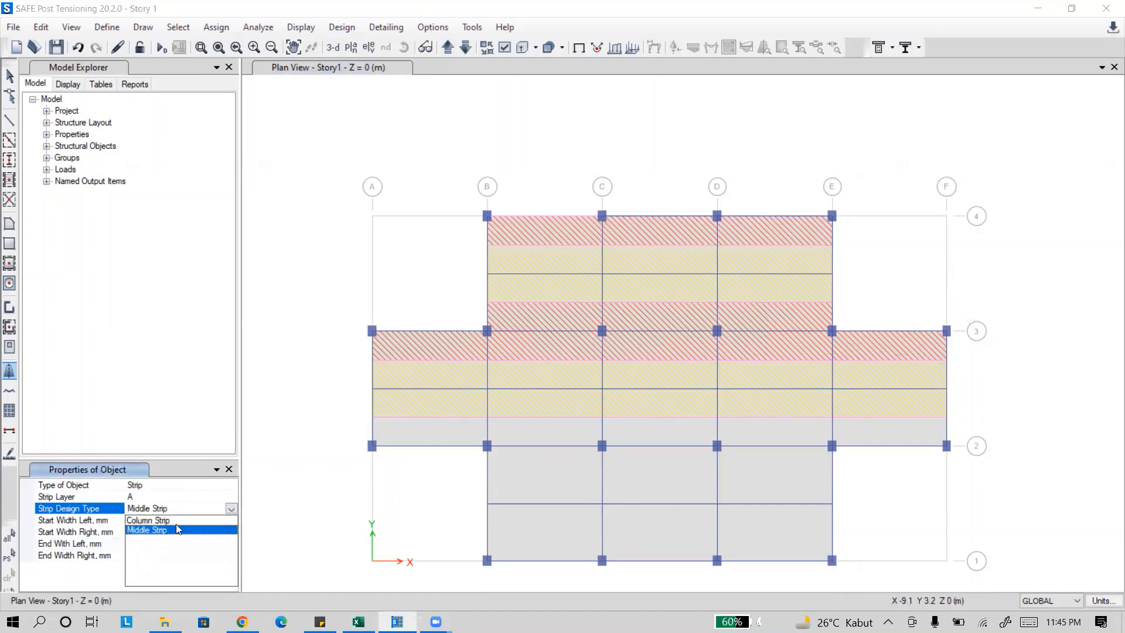
click(178, 525)
click(166, 520)
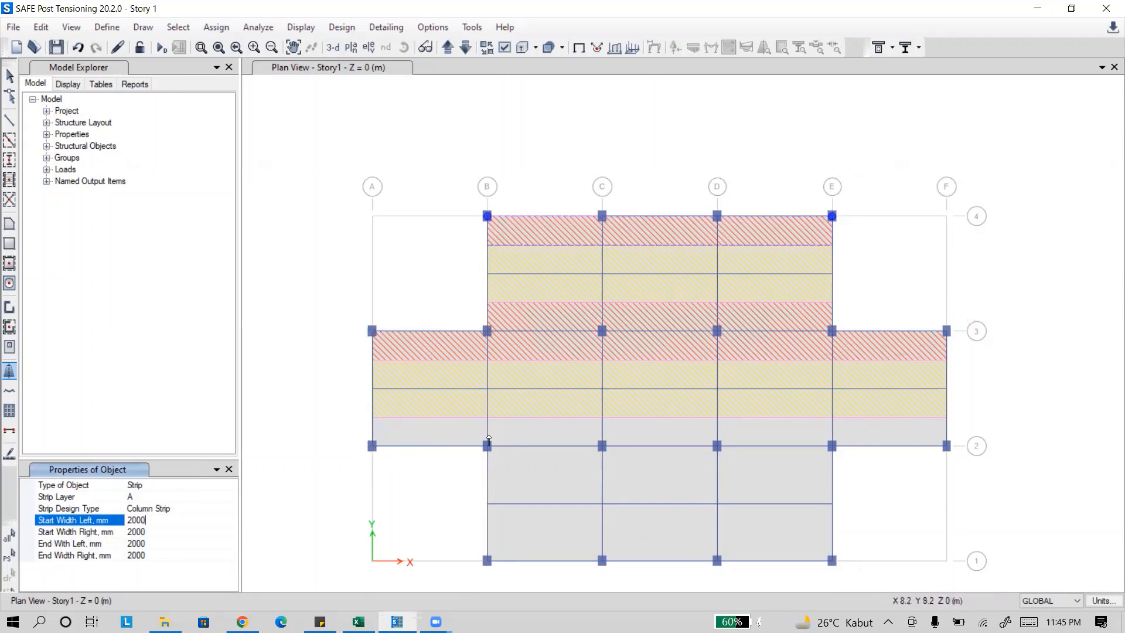
click(152, 532)
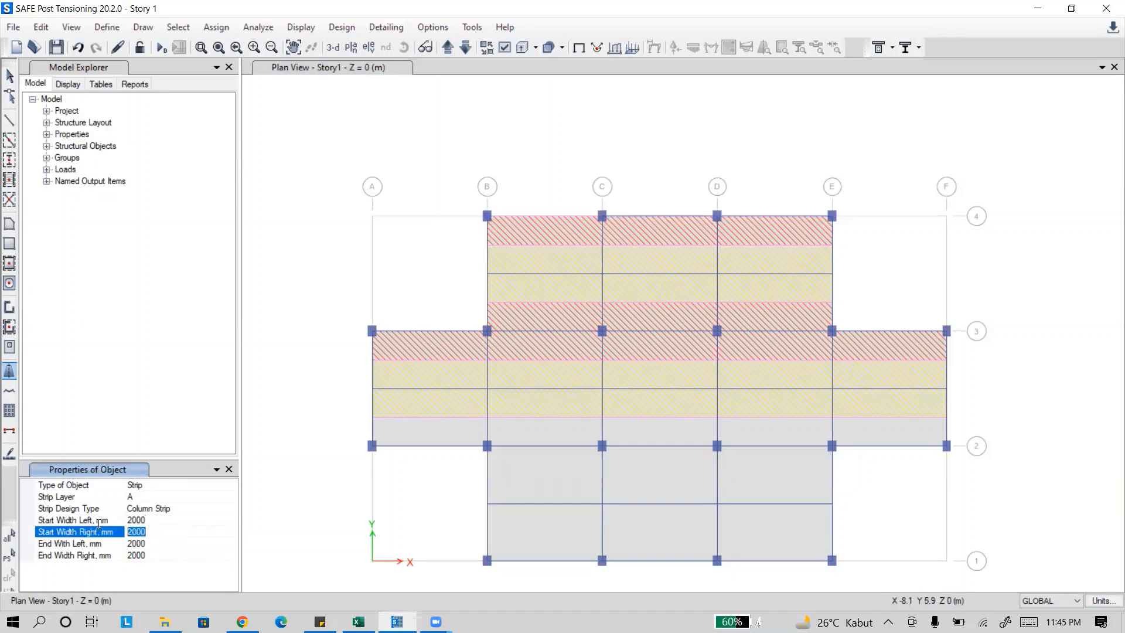
text(0)
click(153, 553)
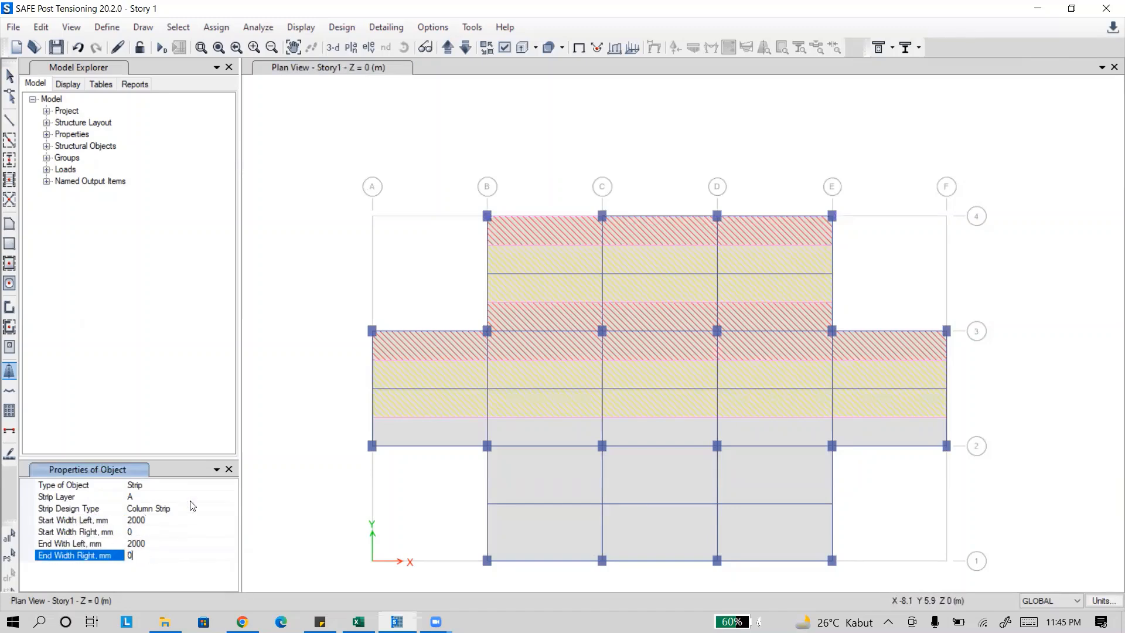
text(0)
click(372, 446)
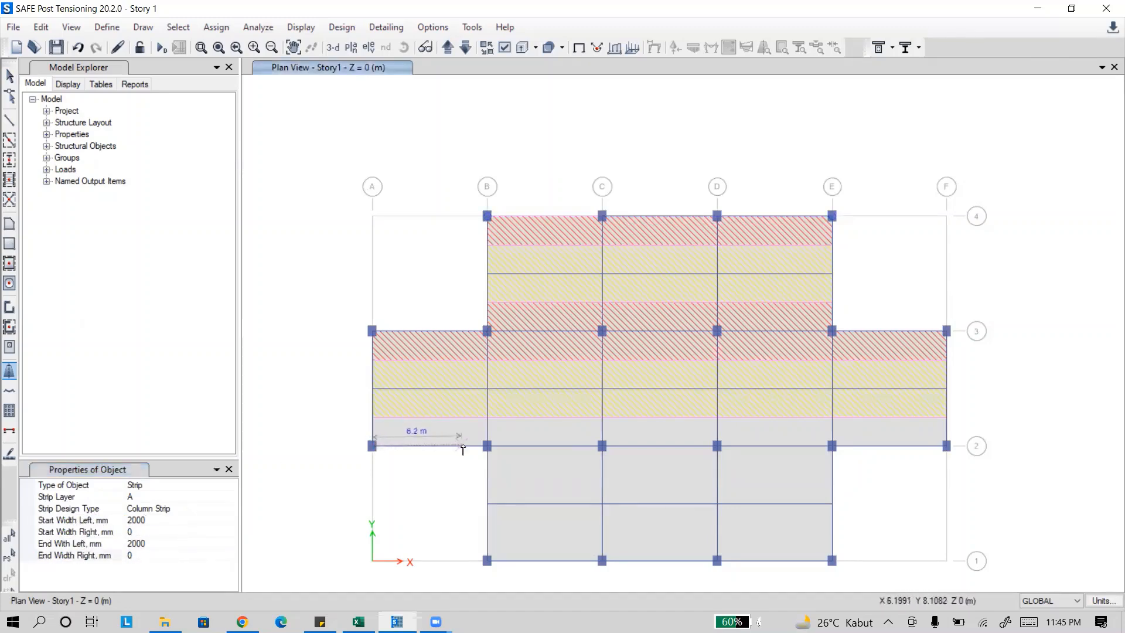
click(487, 446)
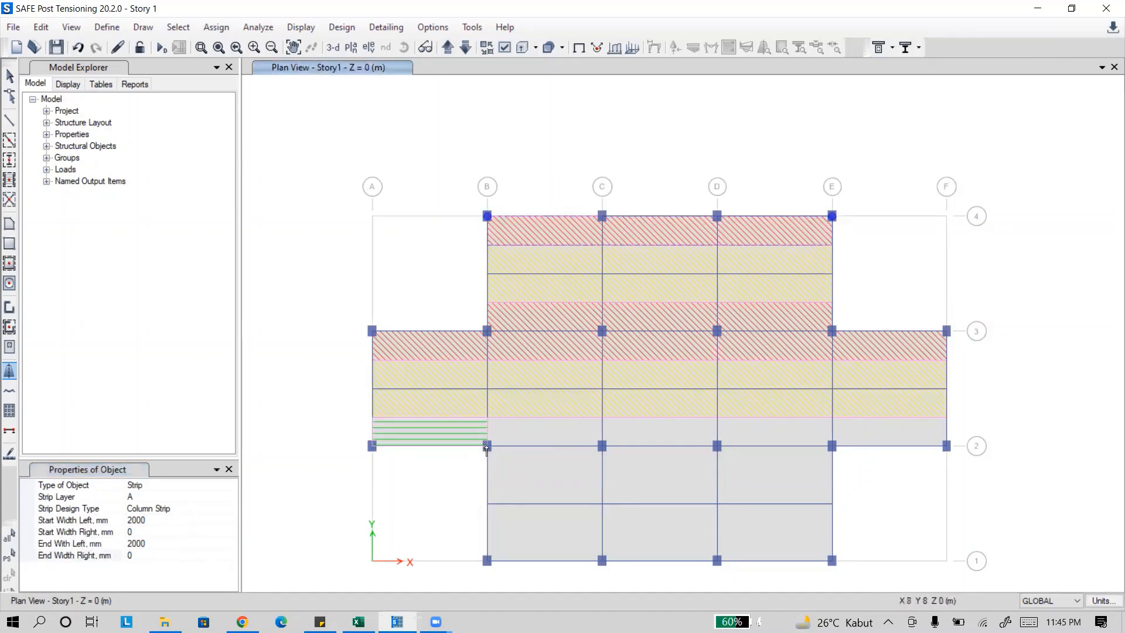
Set the start and end right widths to 2000 mm and continue the column strip along grid line 2 to grid E.
click(153, 520)
click(122, 532)
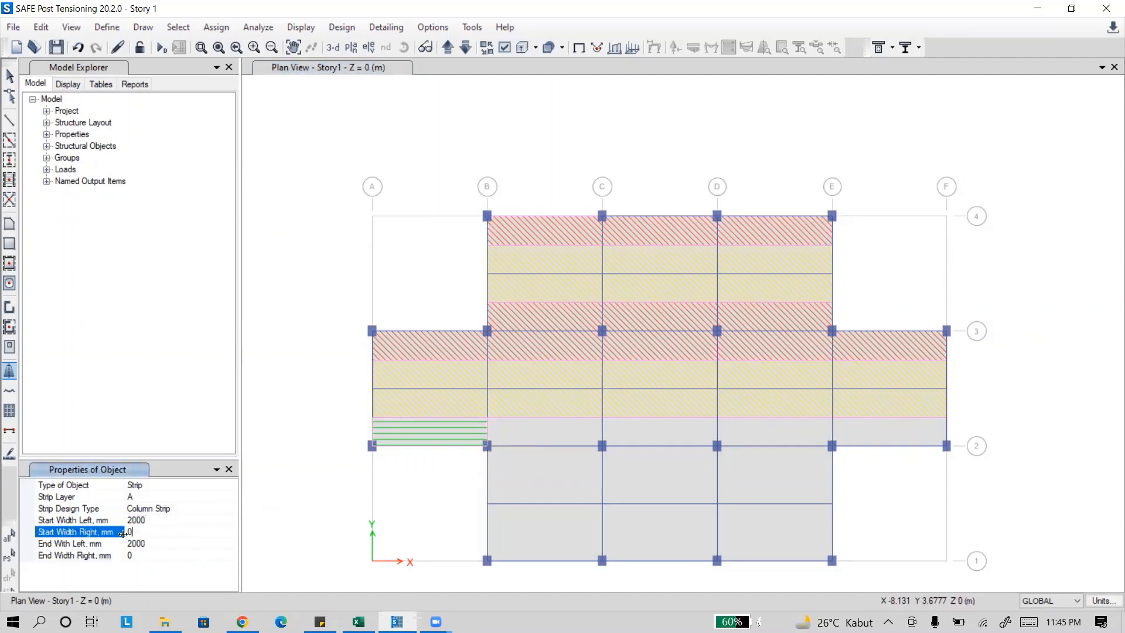
text(2000)
click(136, 553)
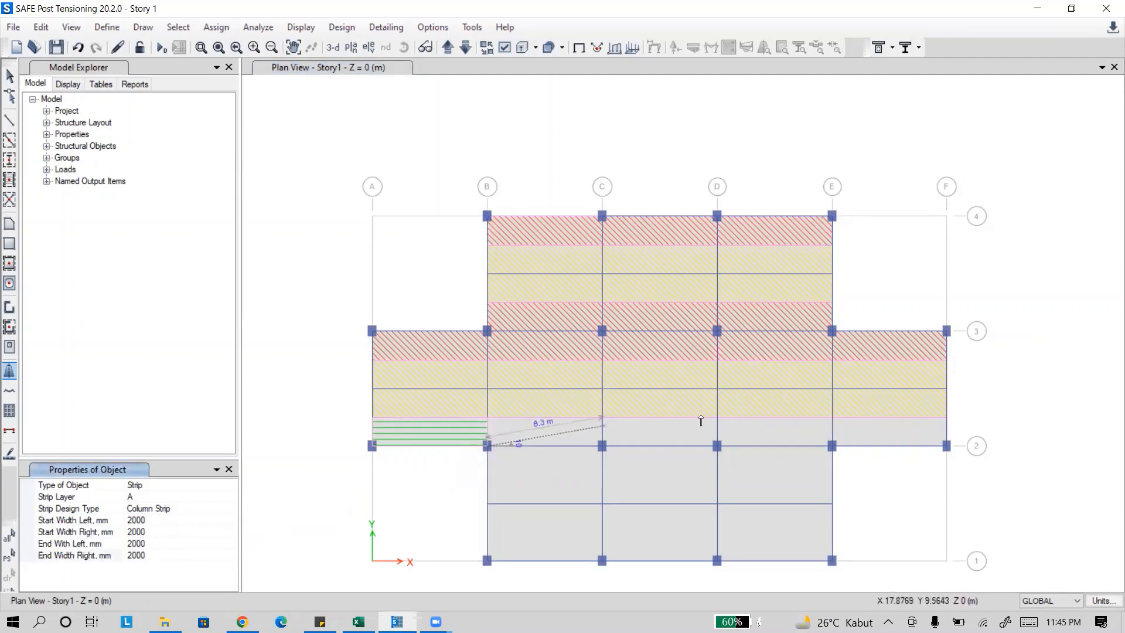
click(833, 446)
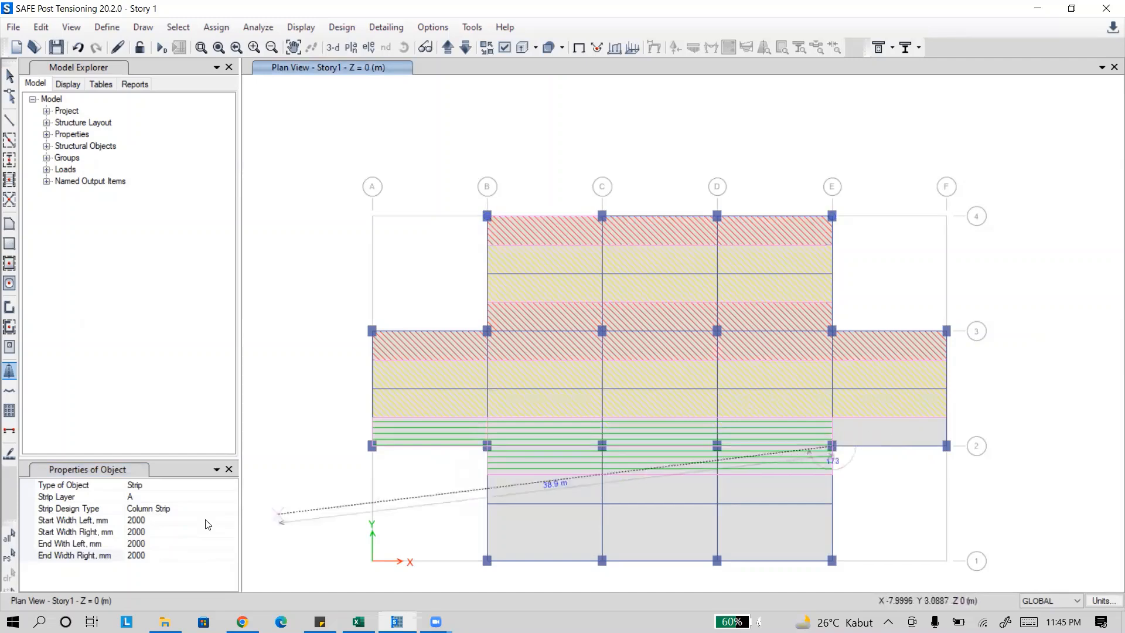
Set the start and end right widths to 0 mm and finish the grid line 2 column strip at grid F.
click(105, 530)
text(0)
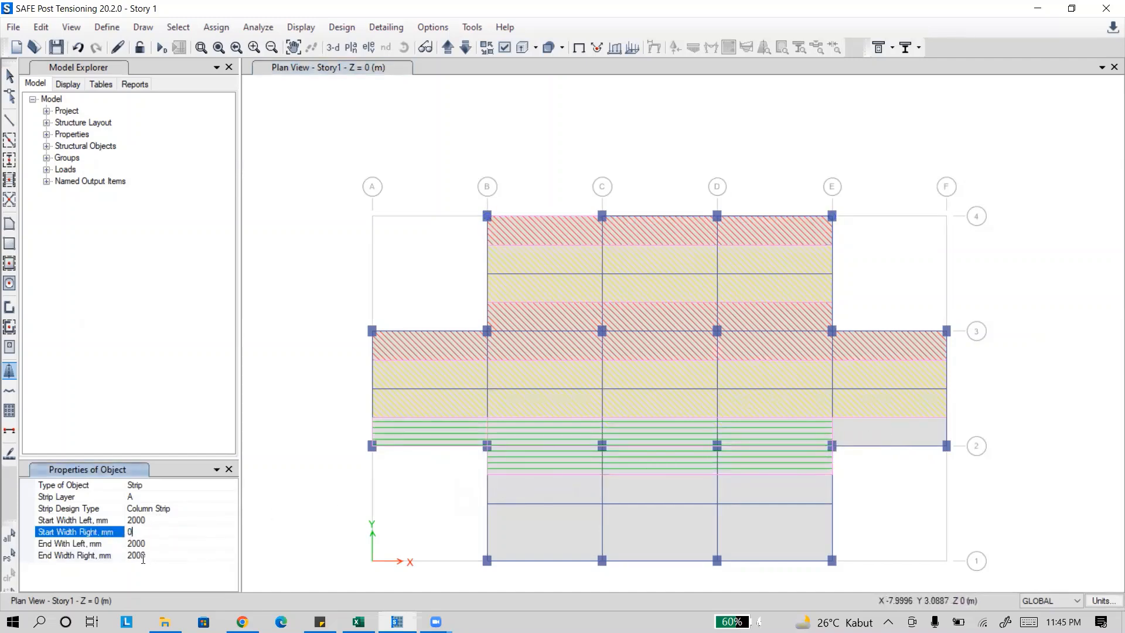
click(115, 554)
text(0)
click(927, 447)
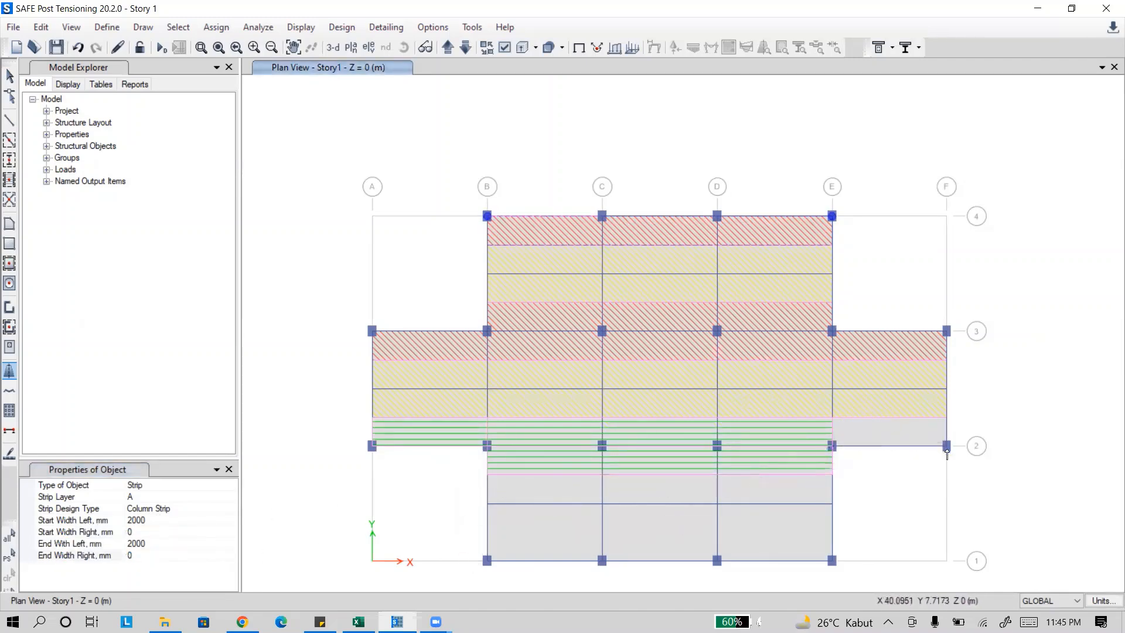
click(946, 446)
key(Return)
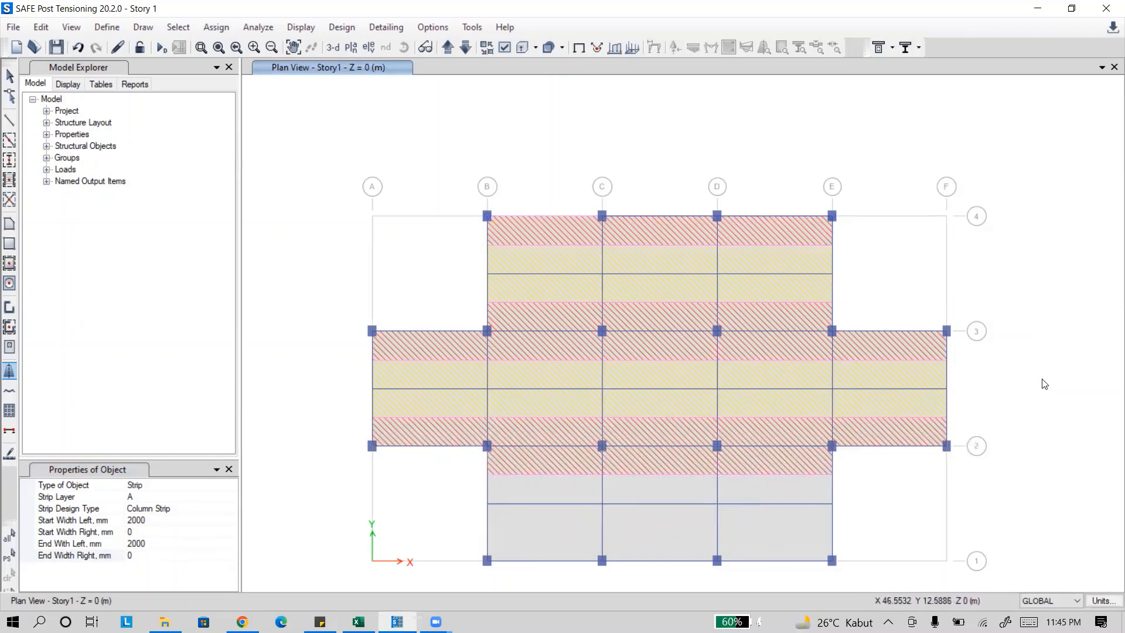
Draw a middle strip midway between grid lines 1 and 2 from grid B to E, with all left and right widths 2000 mm.
click(211, 510)
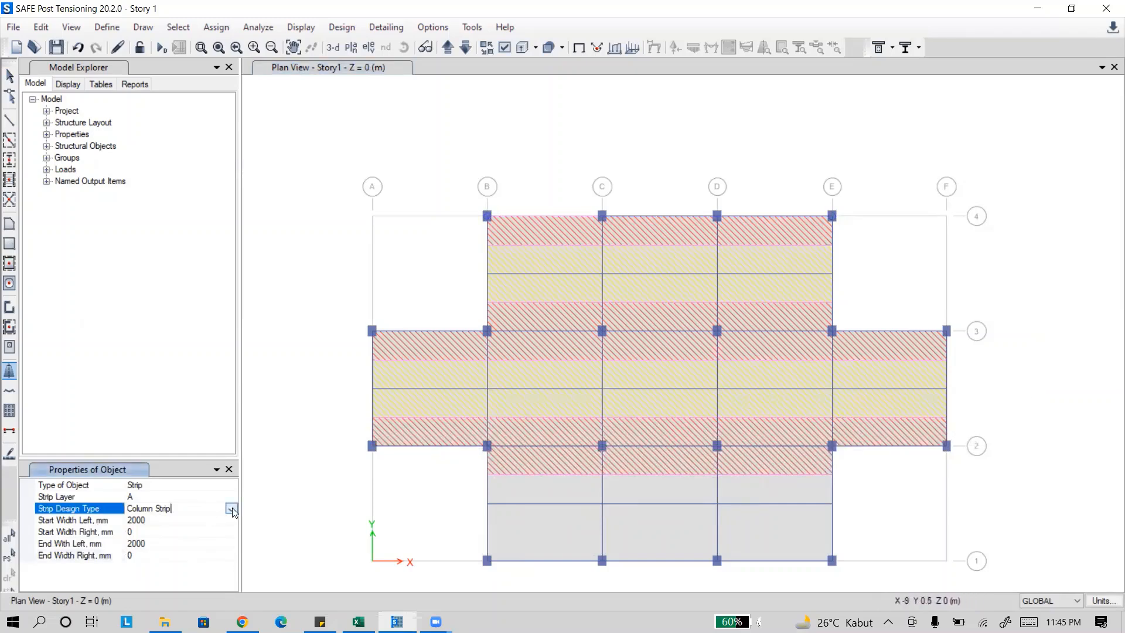
click(231, 508)
click(191, 532)
click(152, 521)
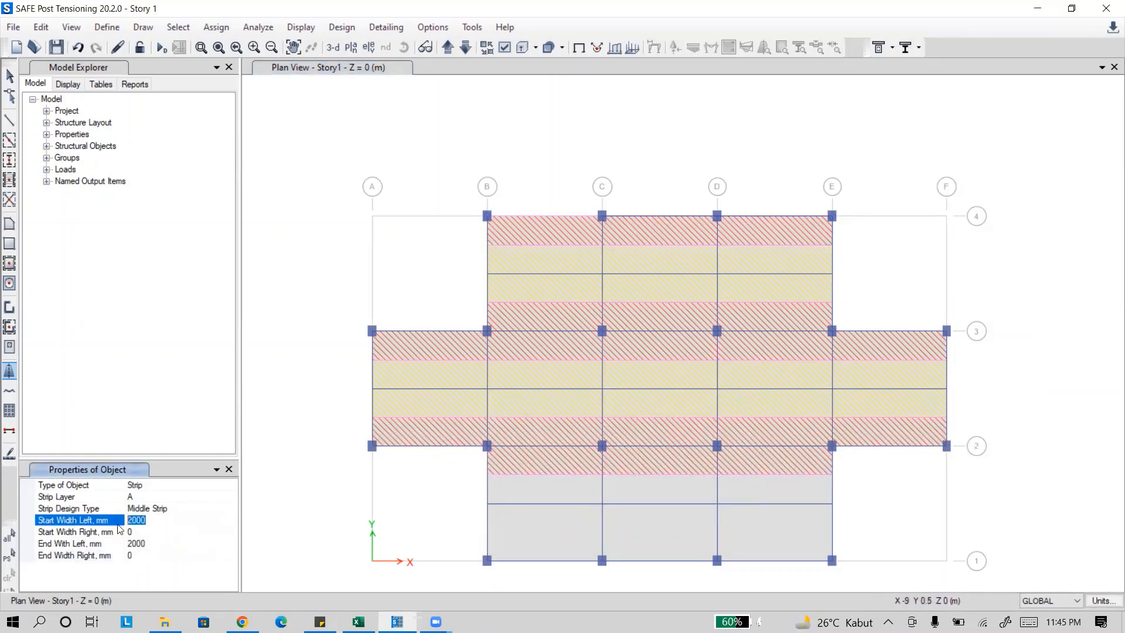
click(130, 531)
text(2000)
click(130, 555)
text(2000)
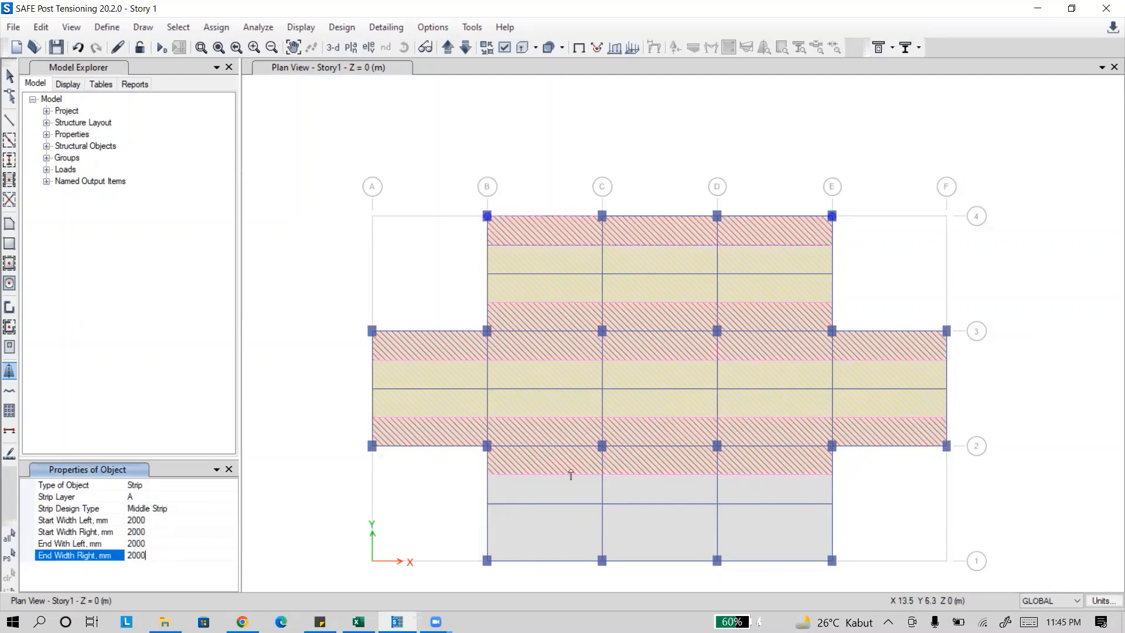
click(487, 502)
click(832, 505)
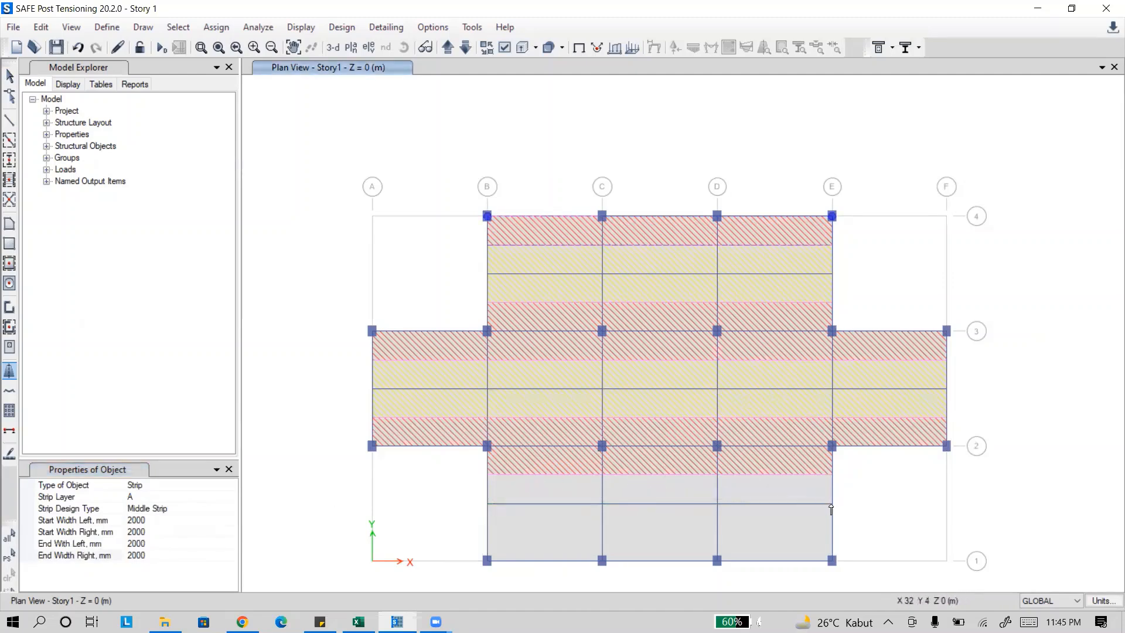
right_click(854, 491)
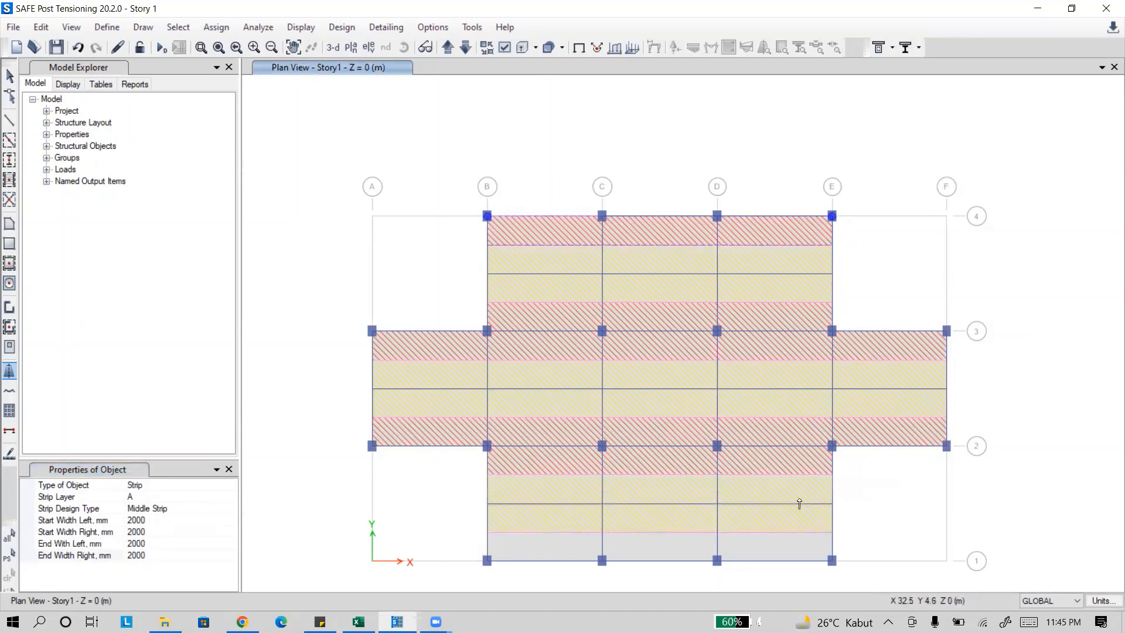
Draw a strip along grid line 1 from grid B to E with left widths of 2000 mm and right widths of 0 mm.
click(157, 552)
click(140, 532)
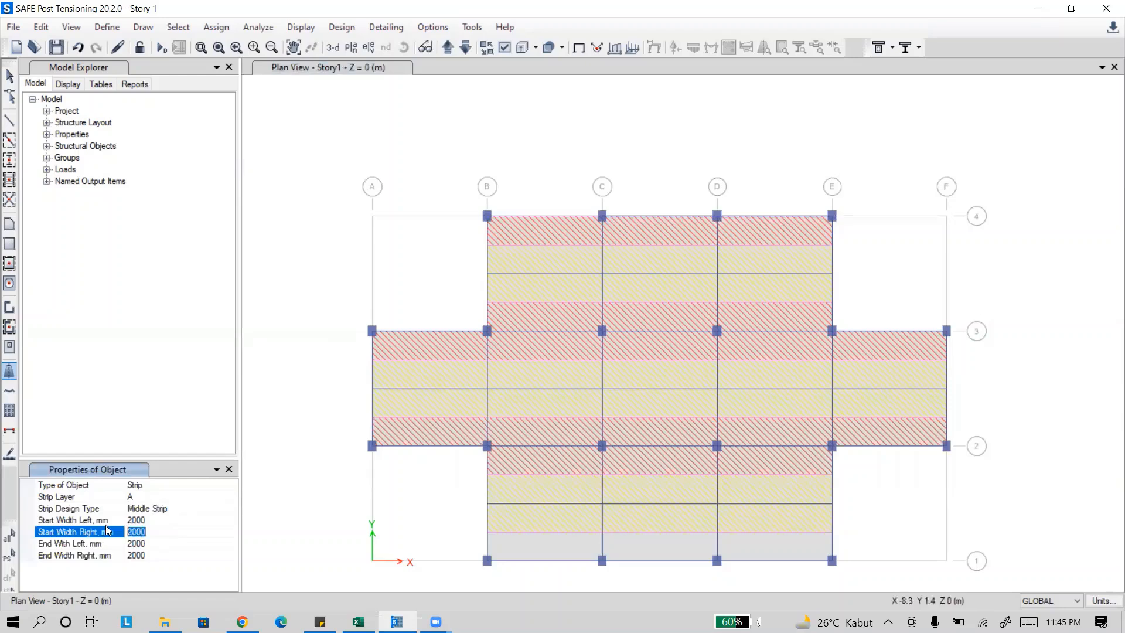
drag(151, 555, 102, 557)
text(0)
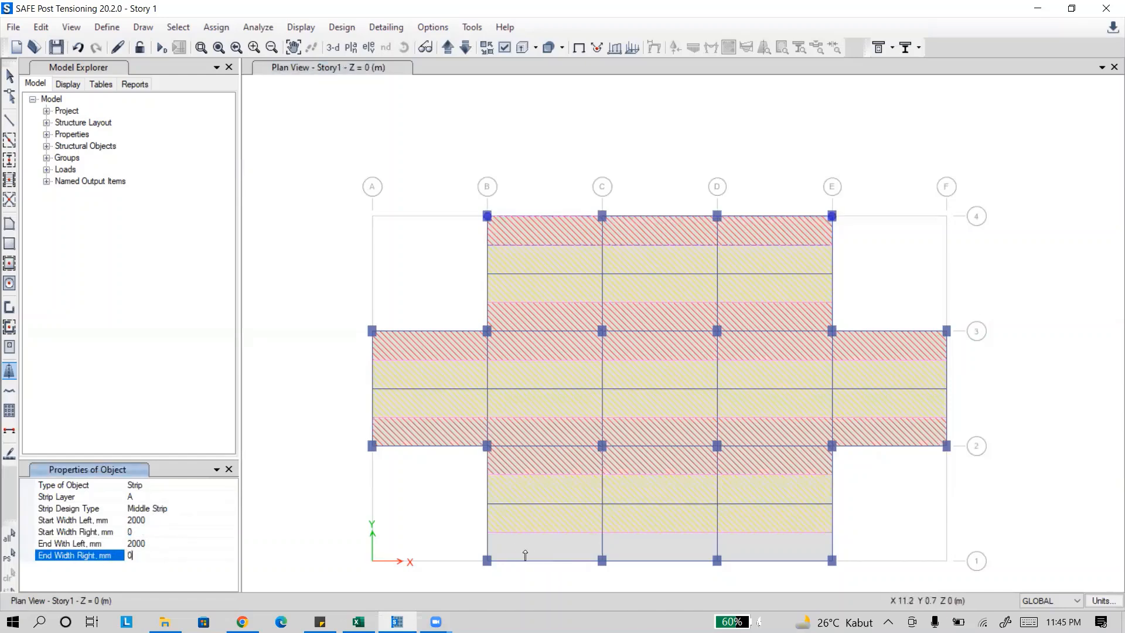
click(487, 561)
click(832, 561)
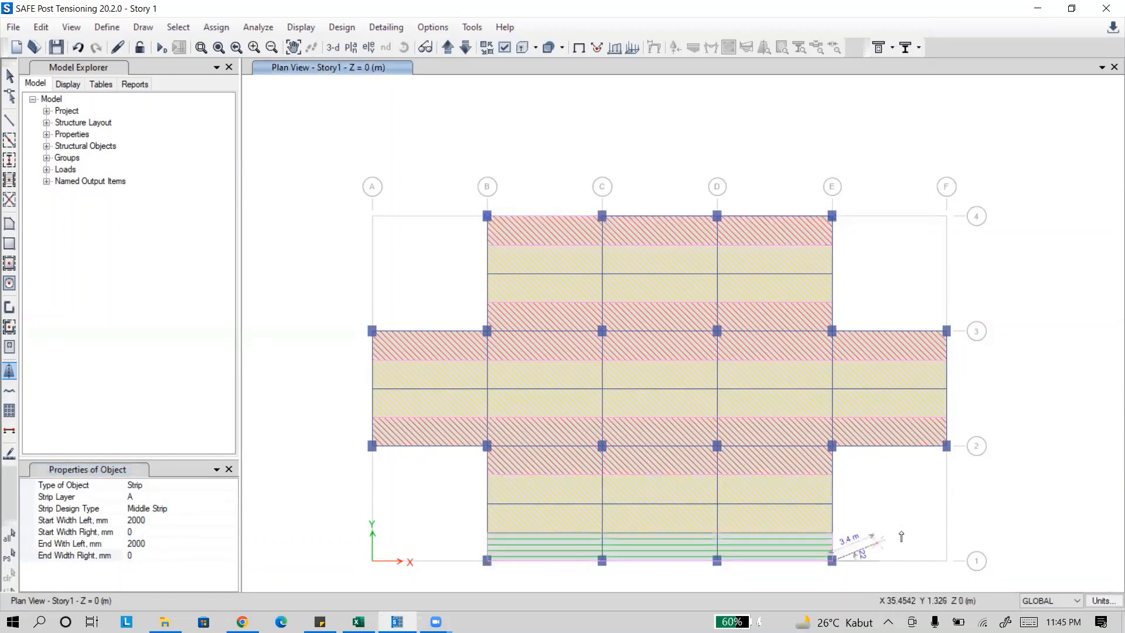
right_click(899, 523)
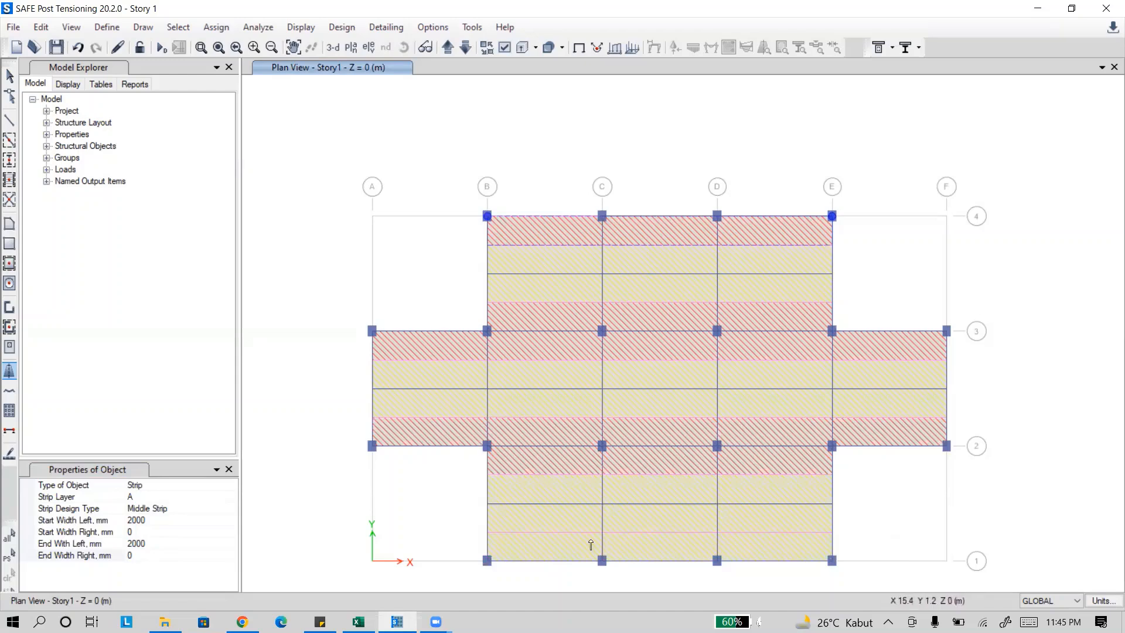
drag(579, 525, 556, 491)
key(Escape)
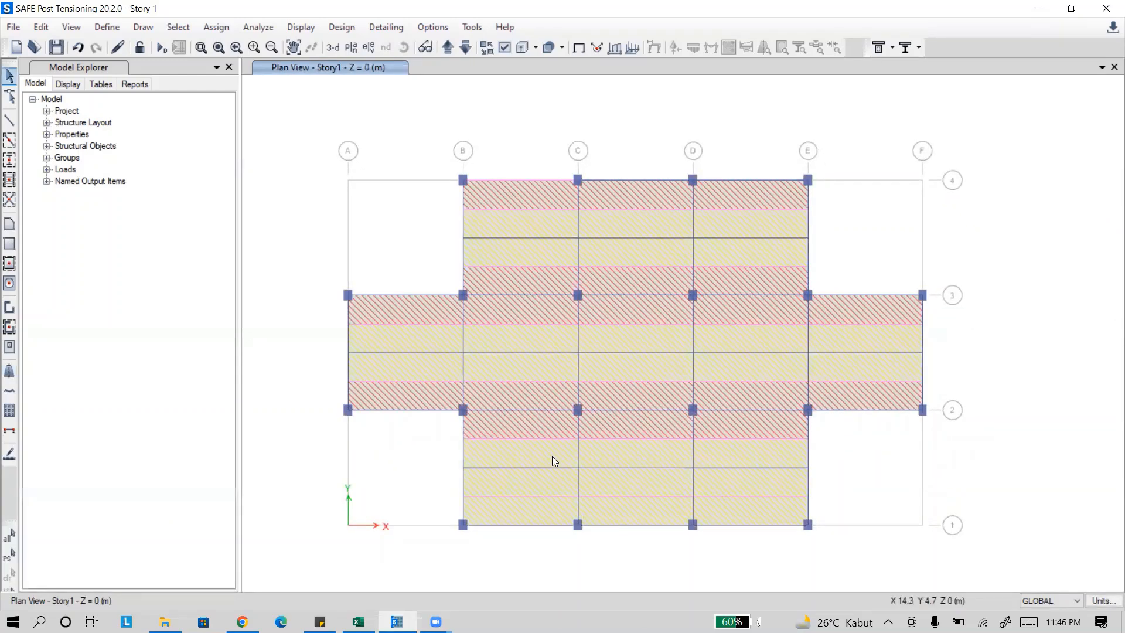
Hide the edge beam on grid line 1 between grids B and C.
scroll(513, 543, up, 3)
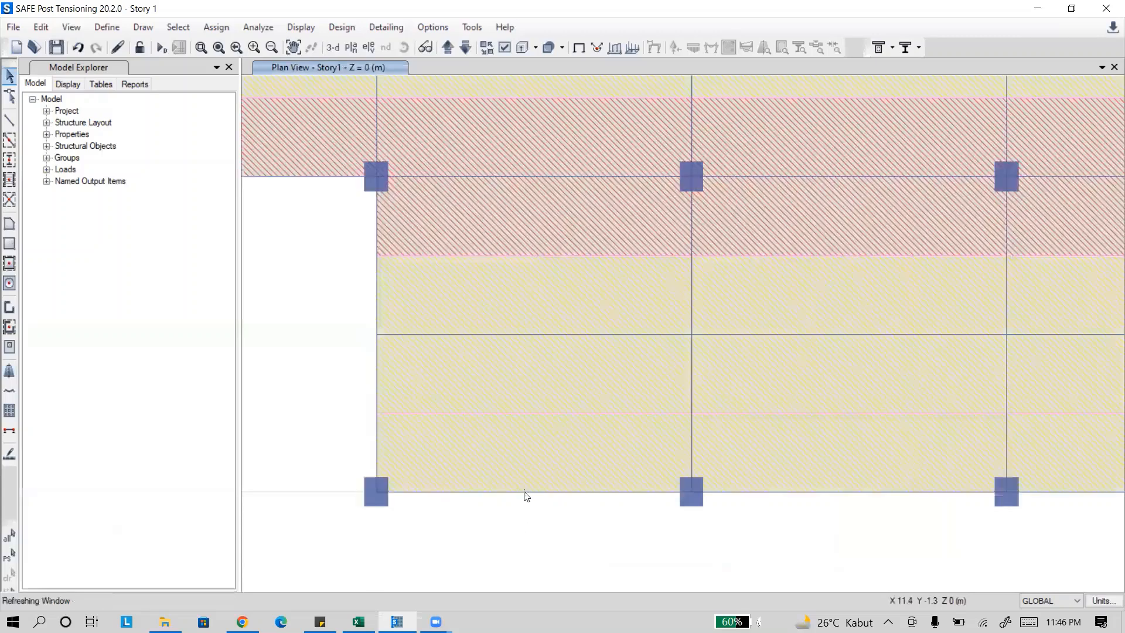
click(565, 492)
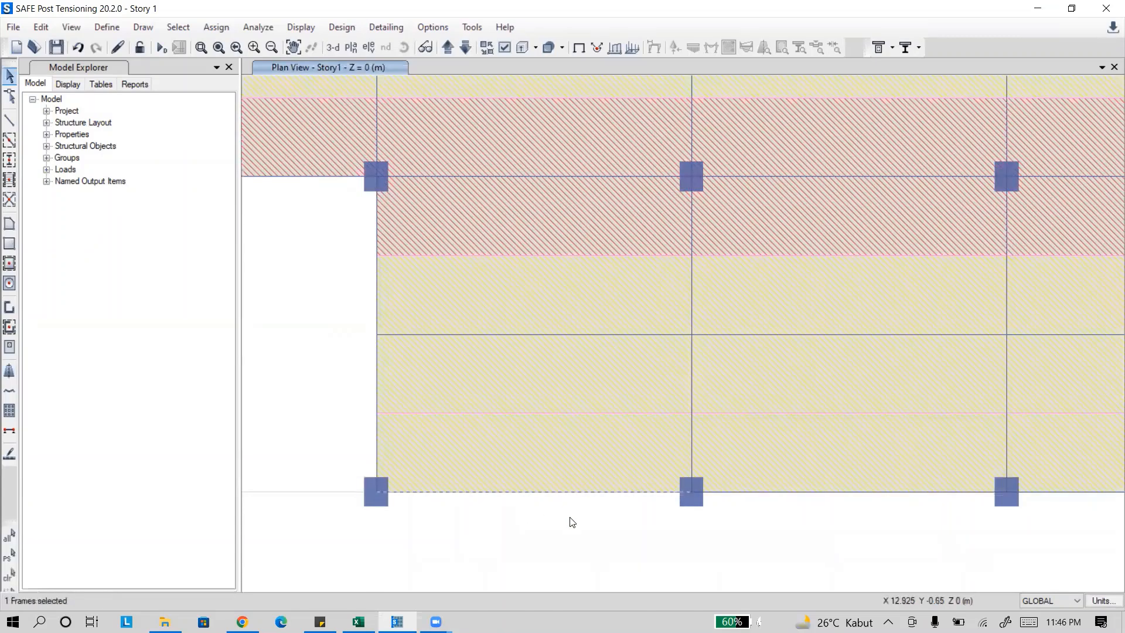
right_click(570, 521)
click(630, 508)
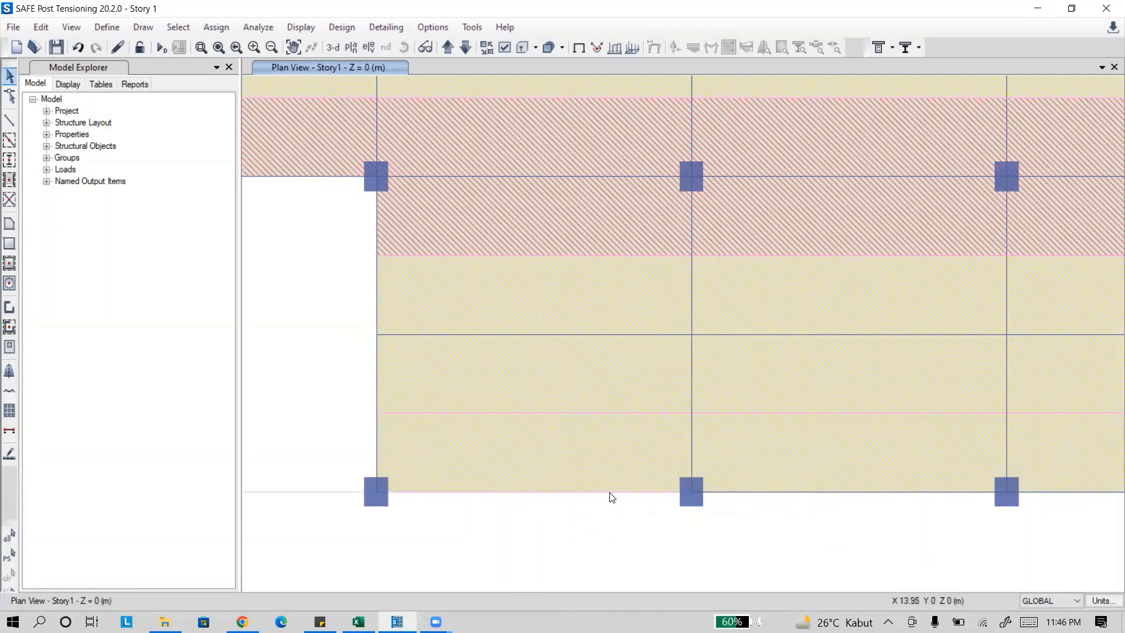
Change the design type of the strip along grid line 1 to Column Strip.
click(603, 460)
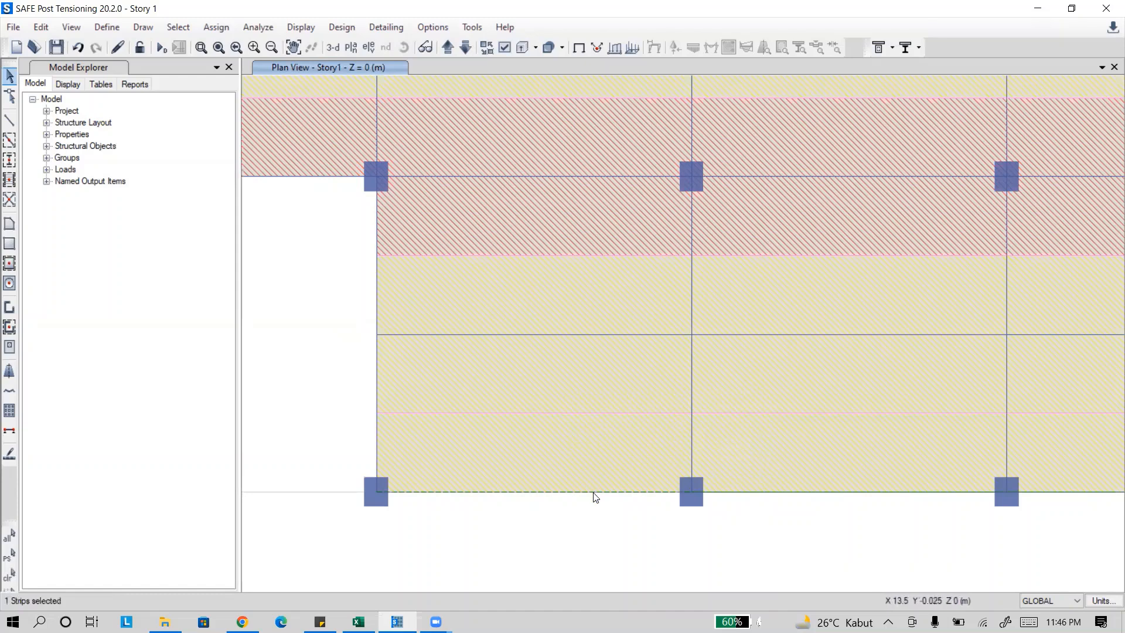
right_click(595, 497)
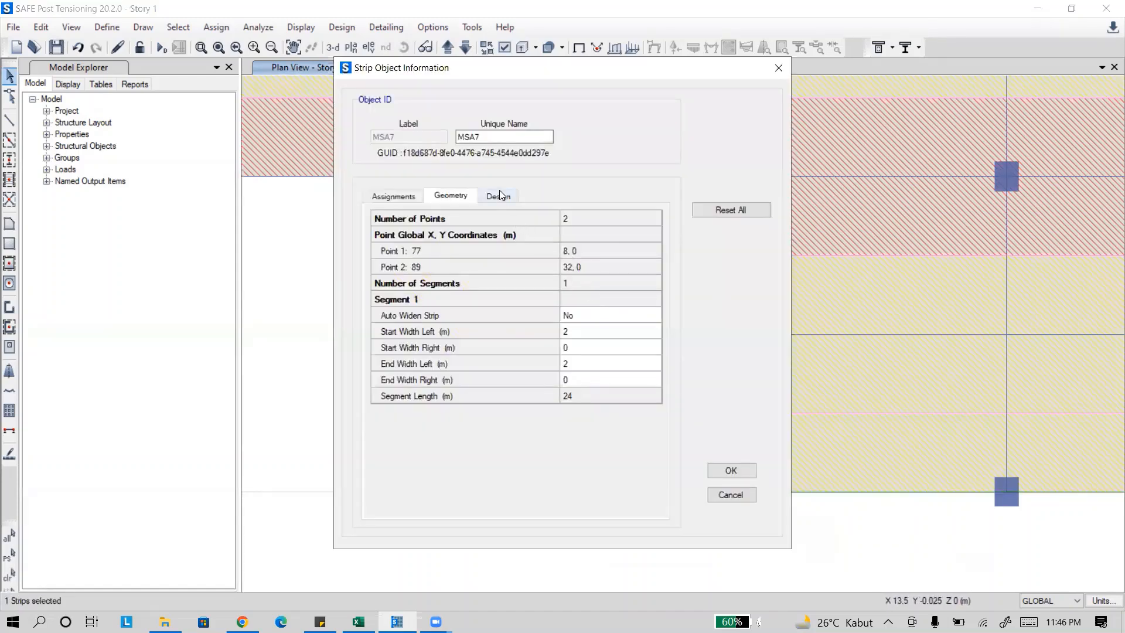
click(506, 197)
click(647, 239)
click(650, 239)
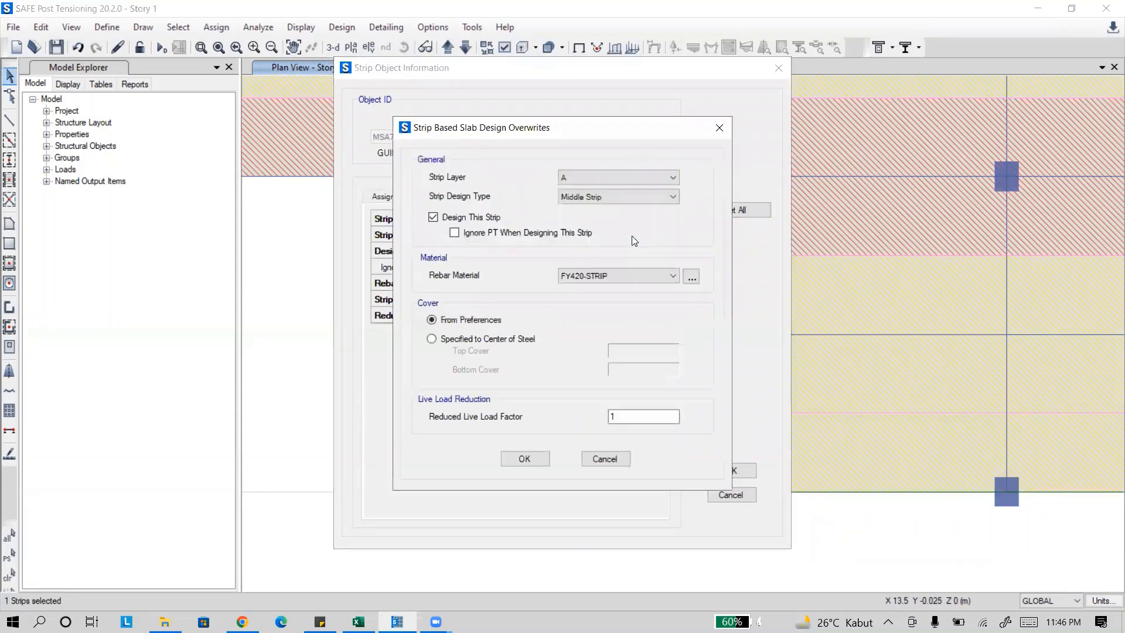
click(586, 197)
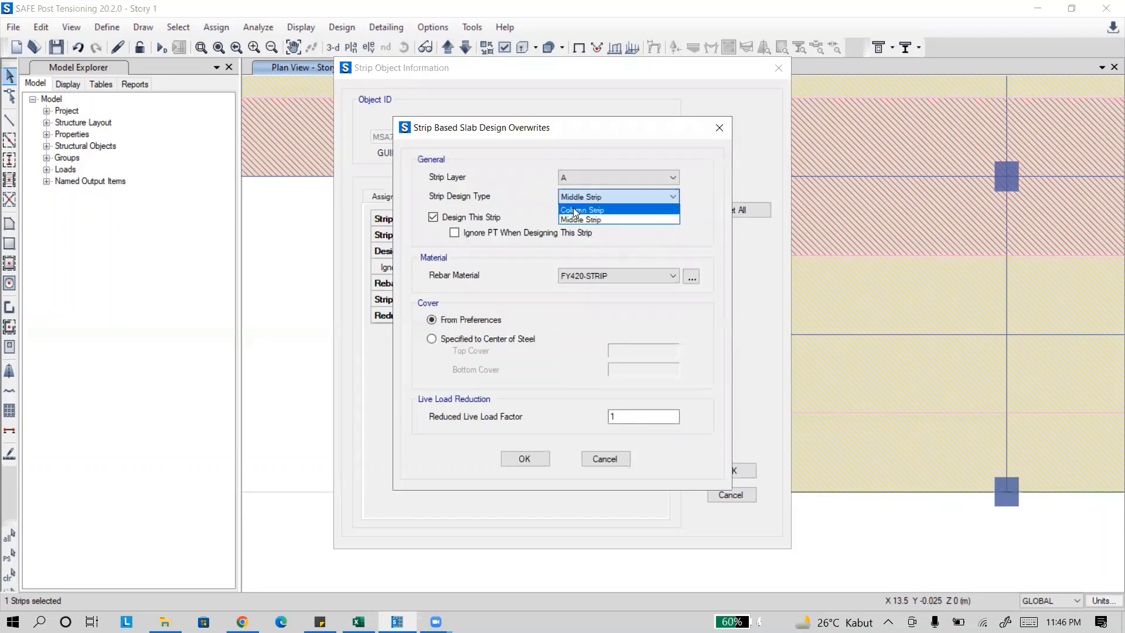
click(573, 211)
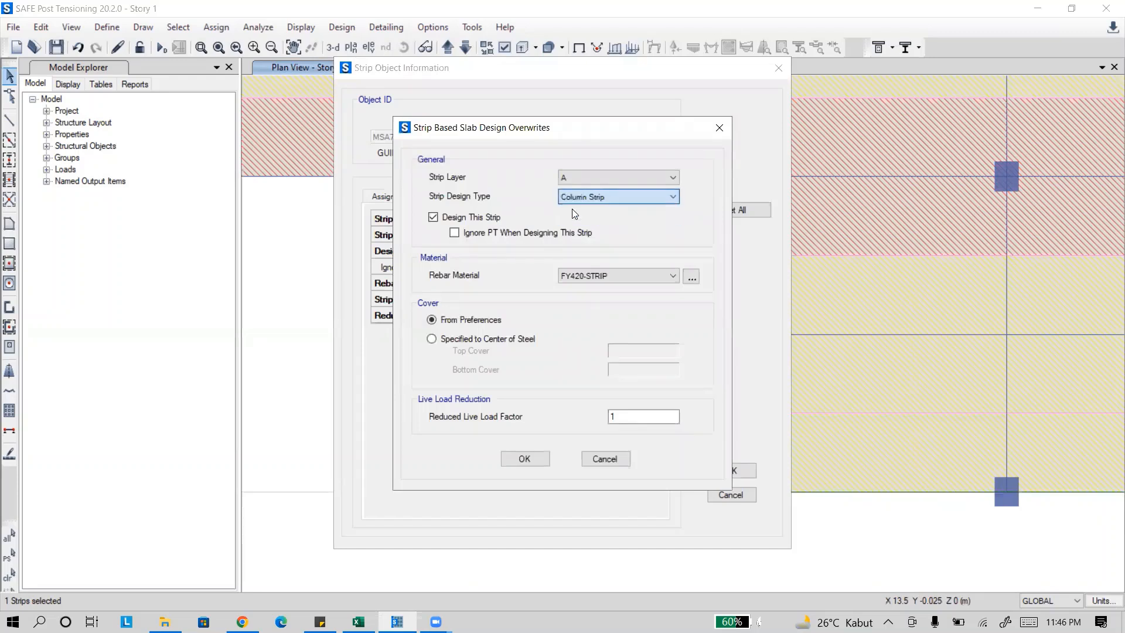
click(524, 458)
click(732, 471)
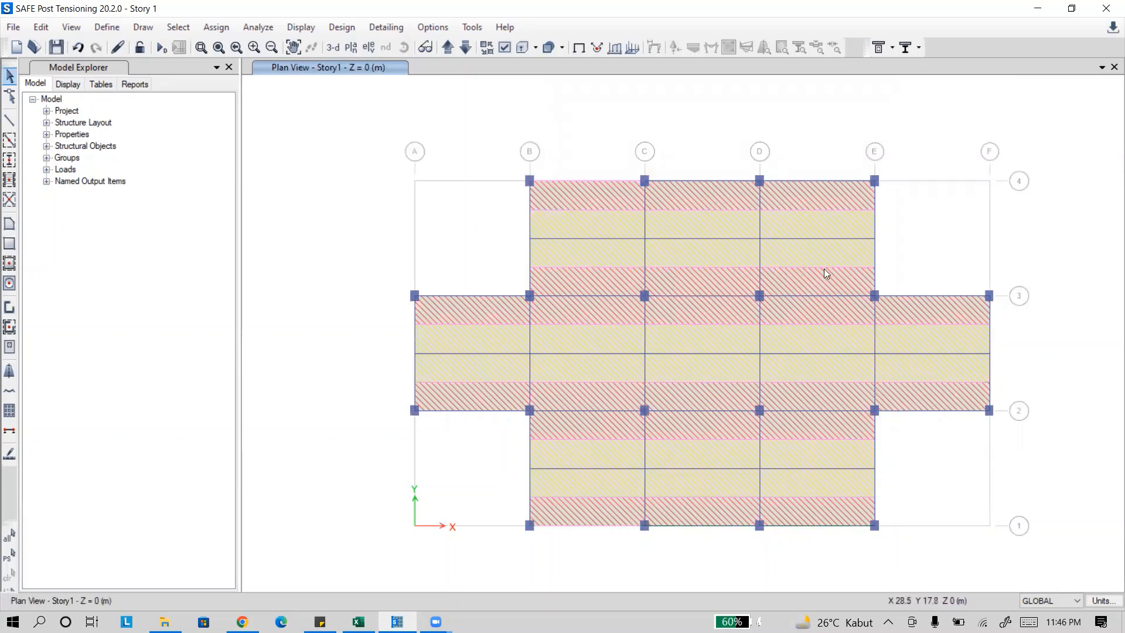
Hide the layer A strips in the plan view and restore the visibility of all objects.
click(505, 49)
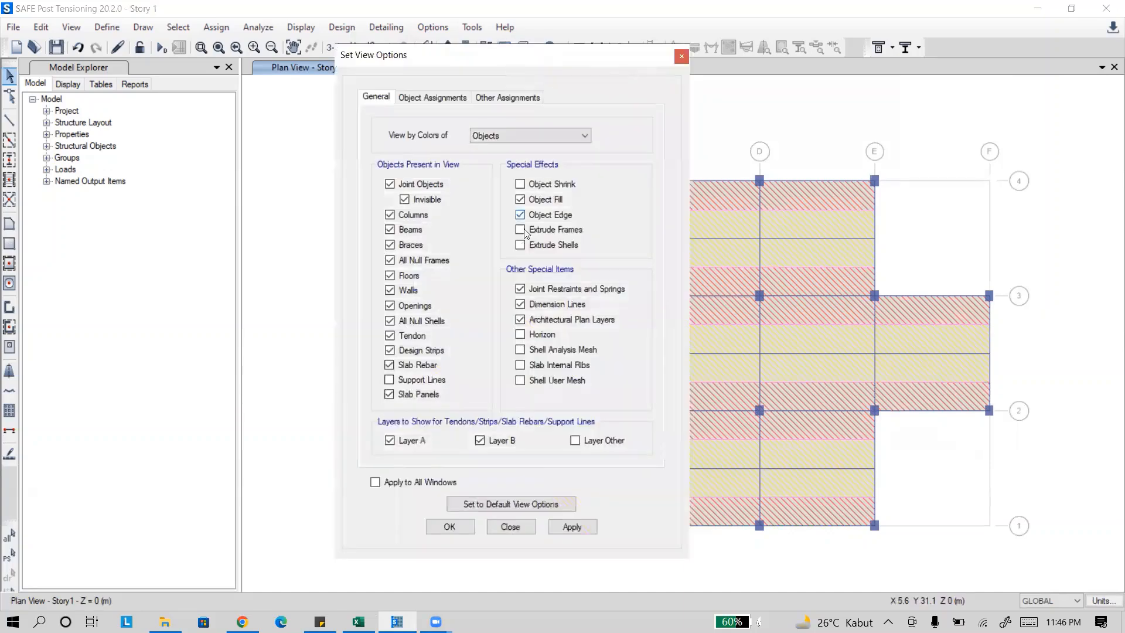
click(449, 526)
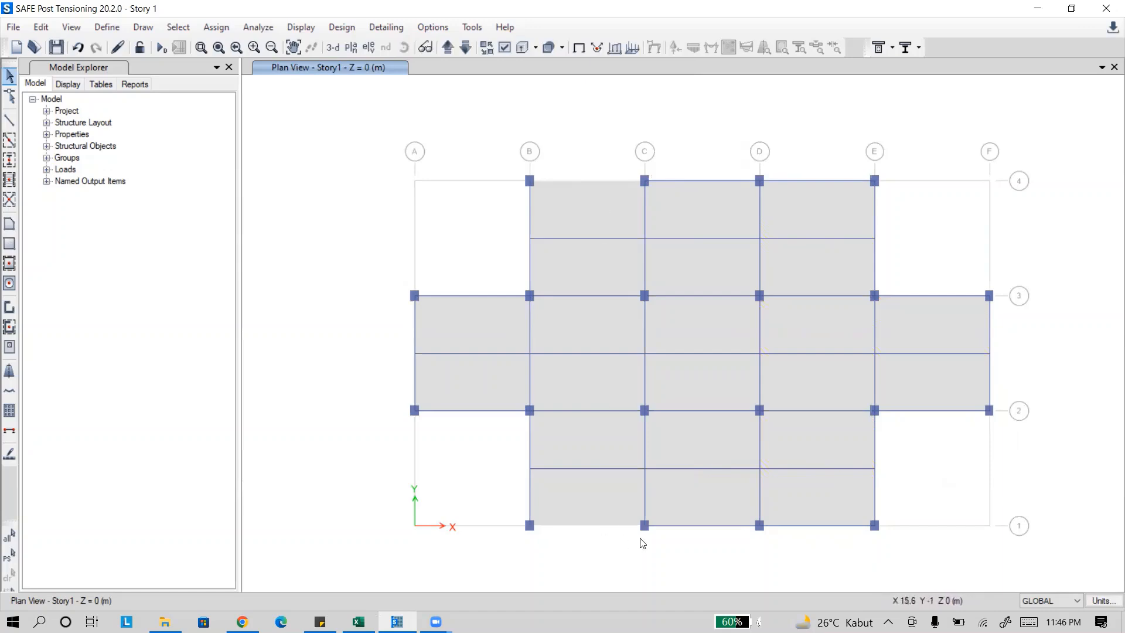
right_click(322, 150)
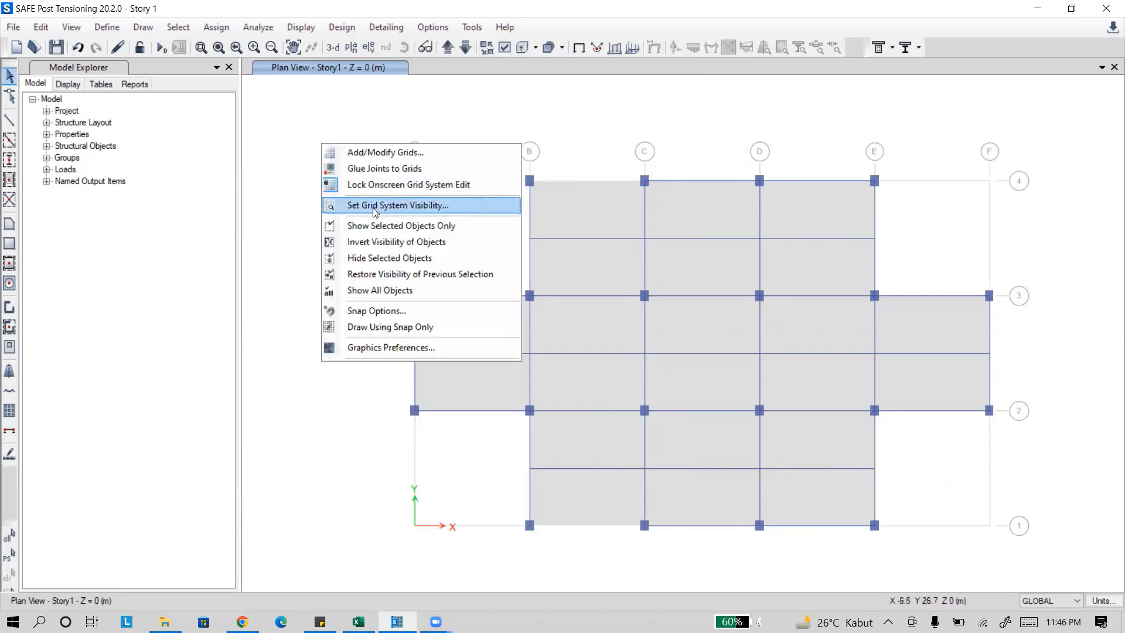
click(375, 292)
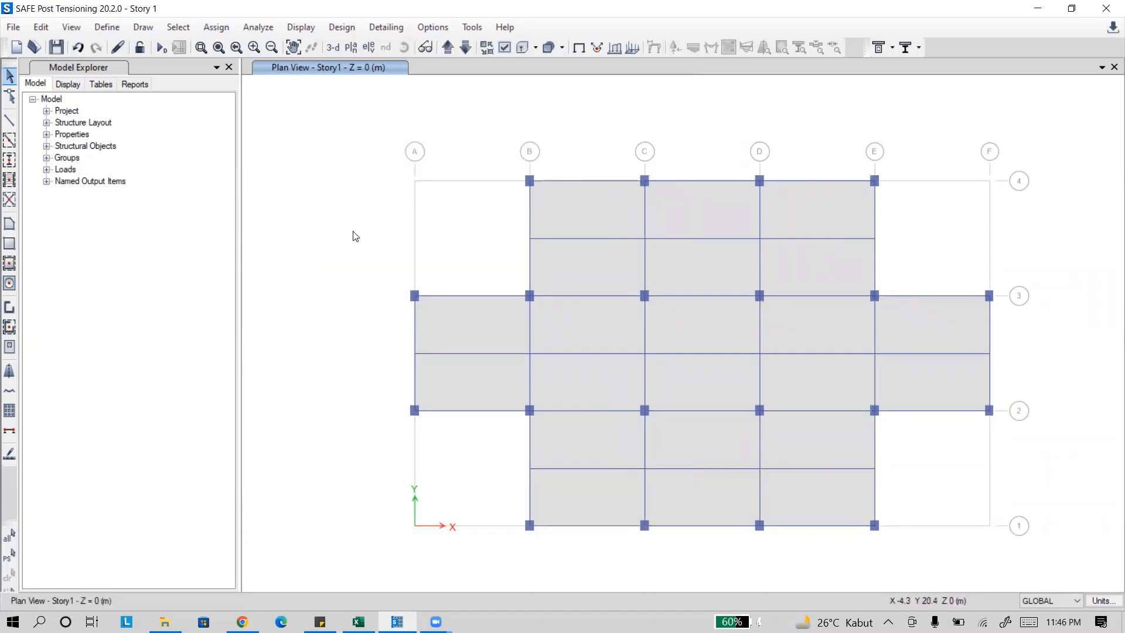
Start the strip drawing command with strip layer B and design type Column Strip.
click(10, 371)
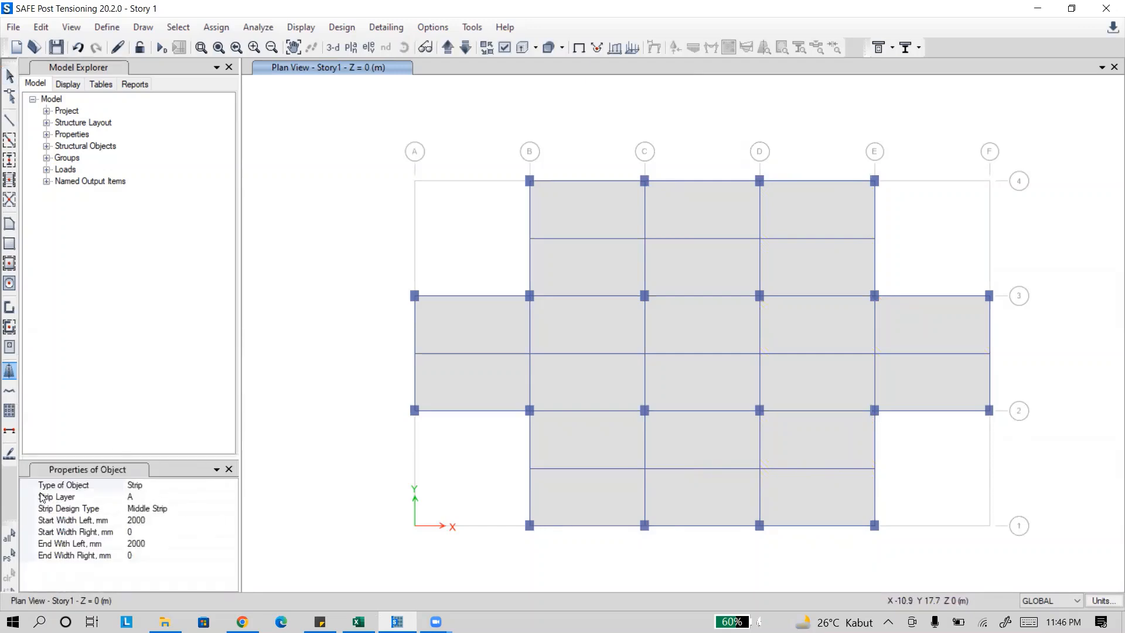
click(160, 496)
click(232, 497)
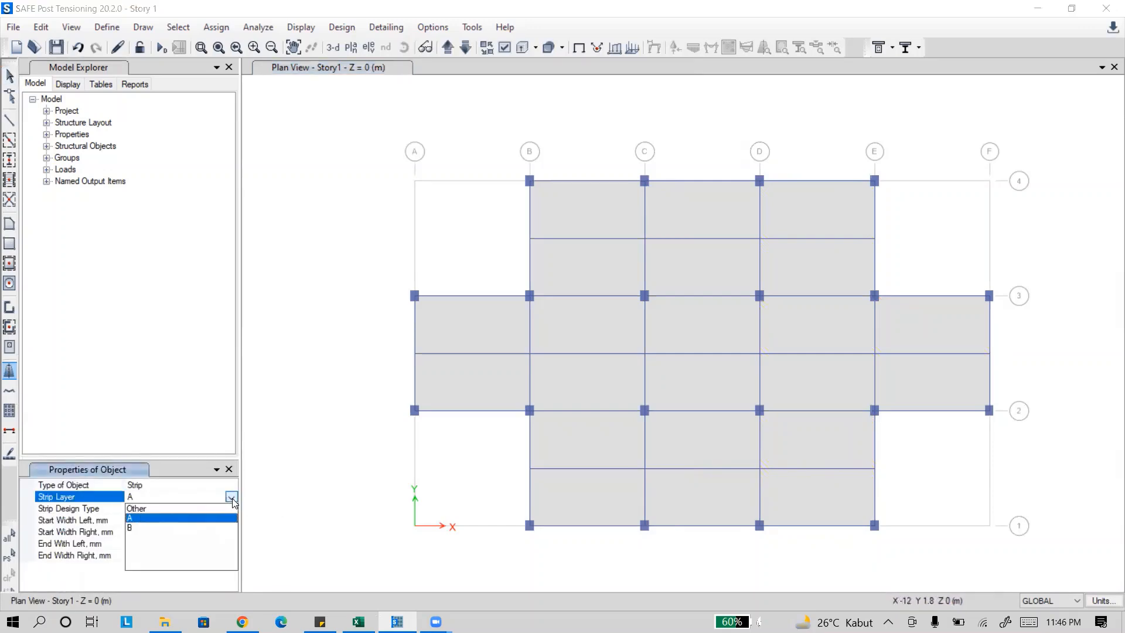
click(186, 528)
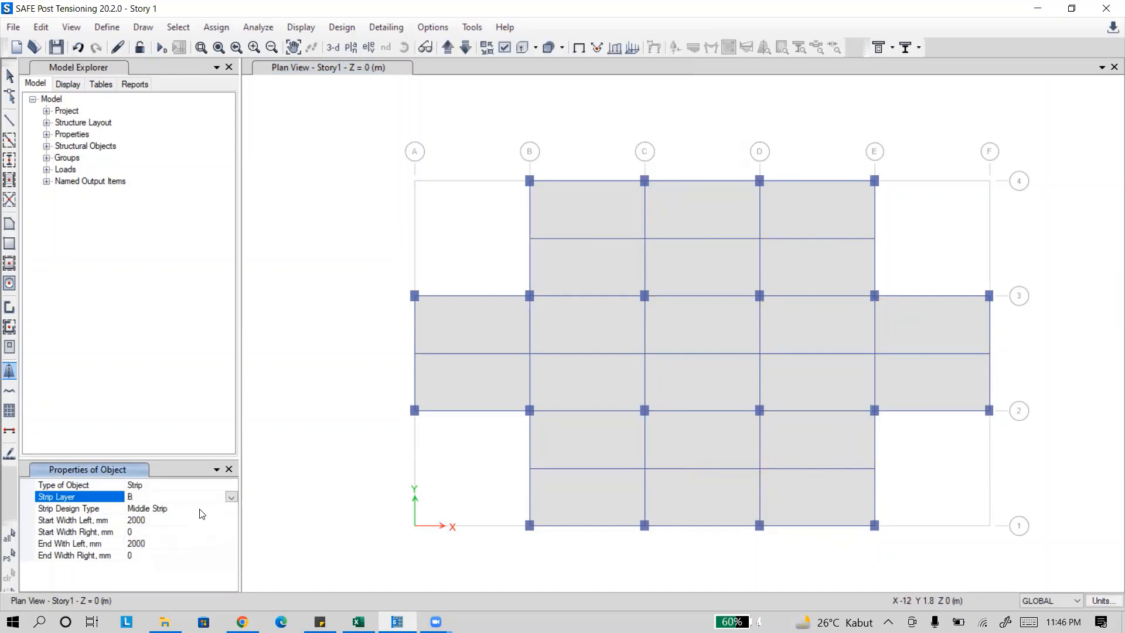
click(176, 509)
click(232, 509)
click(200, 520)
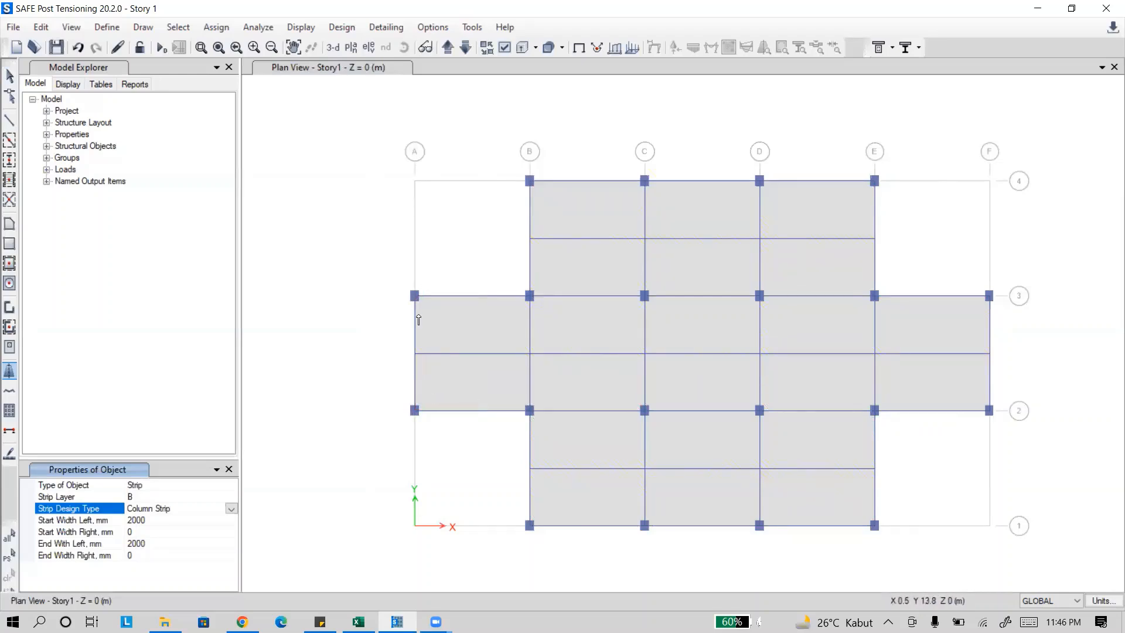
Draw a layer B column strip on grid line A from grid 2 to 3, with left widths 0 mm and right widths 2000 mm.
click(153, 517)
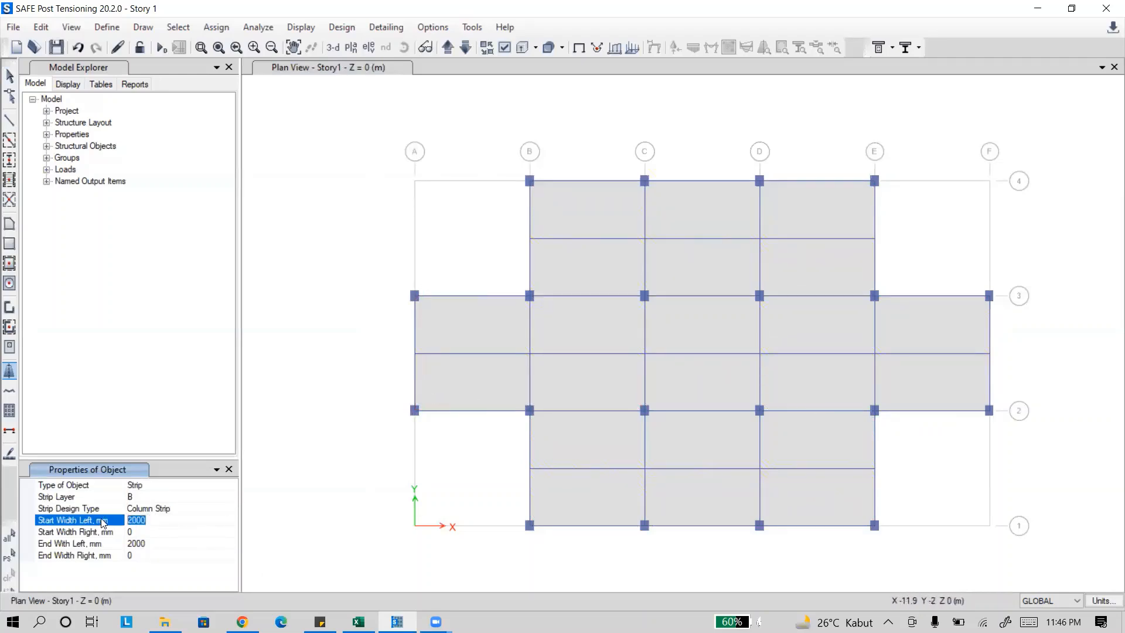
click(151, 544)
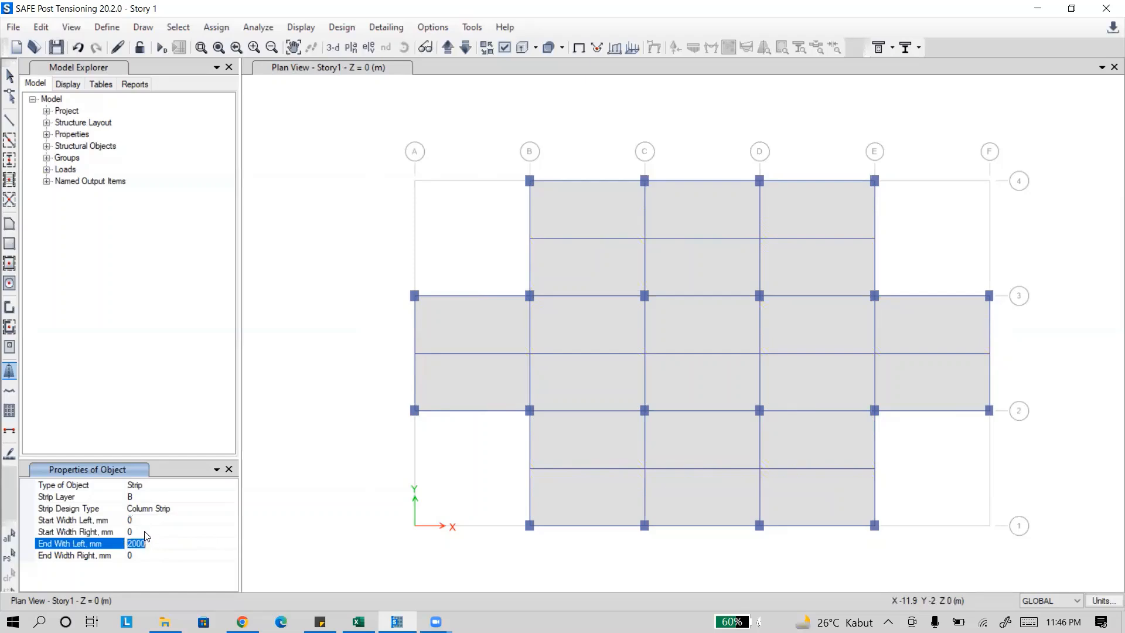
click(144, 532)
text(2000)
click(140, 555)
text(2000)
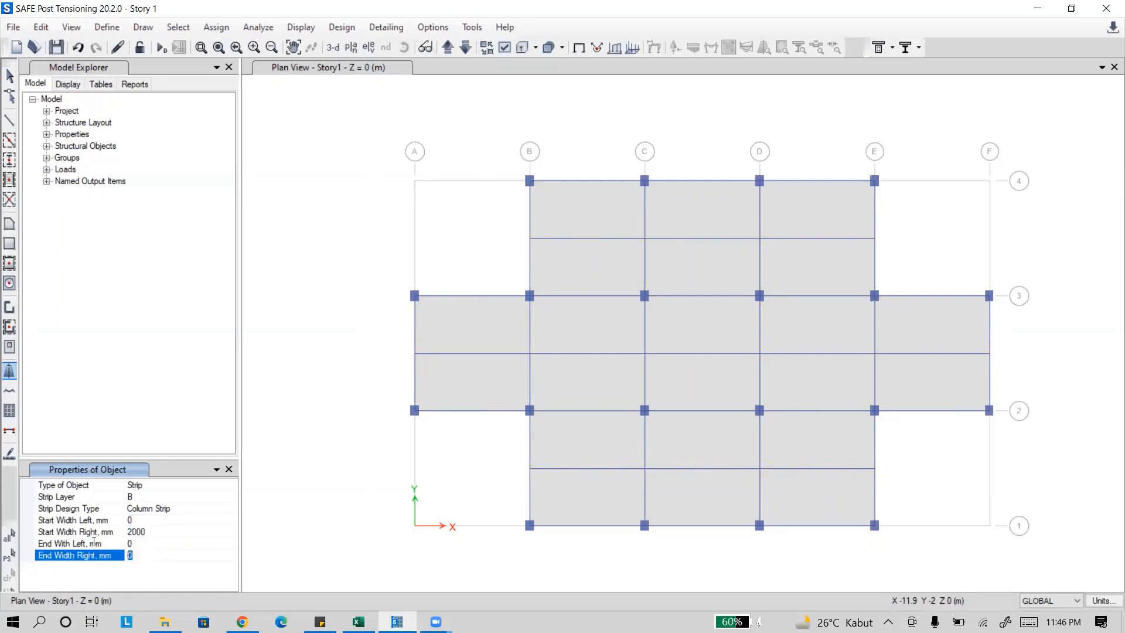
click(414, 410)
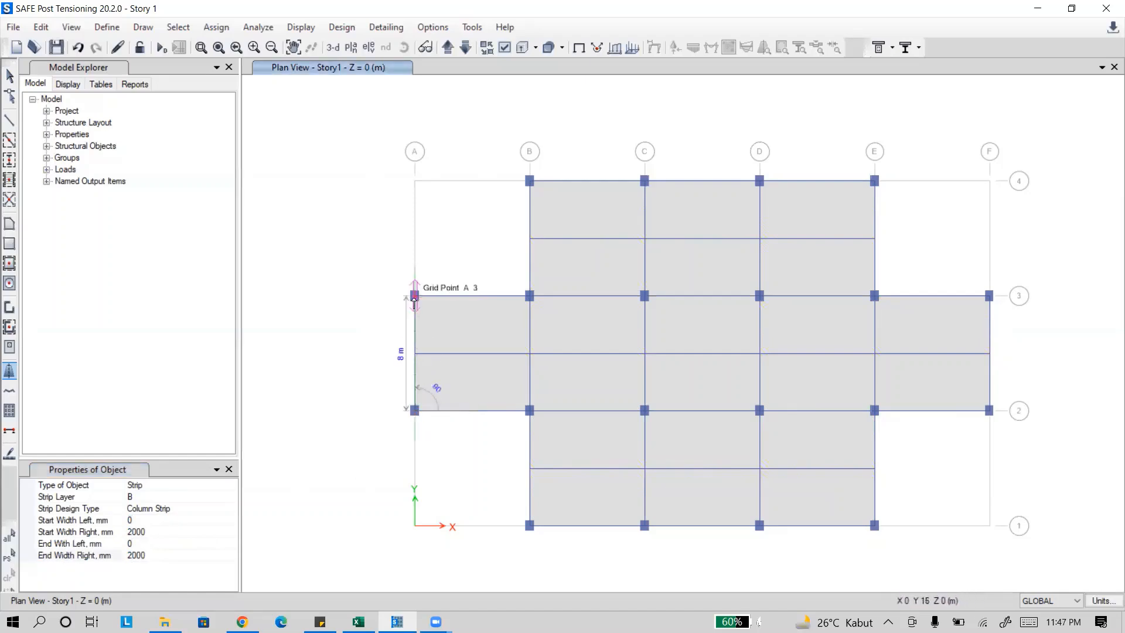
click(415, 297)
key(Return)
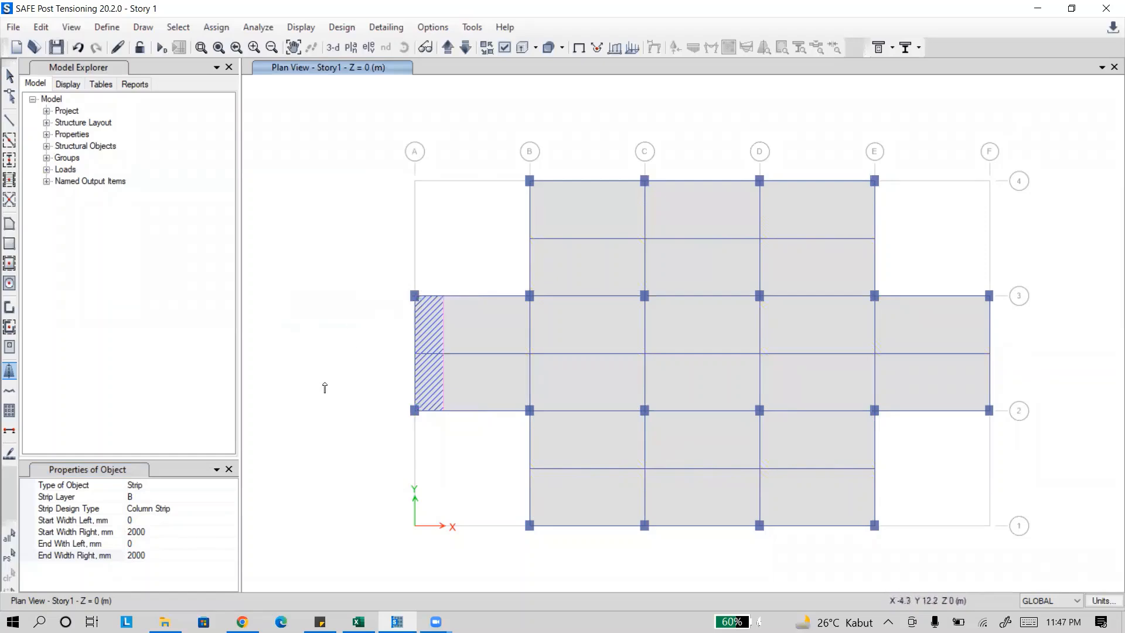
Set the strip design type to Middle Strip with start and end left widths of 2000 mm.
click(144, 508)
click(232, 508)
click(193, 534)
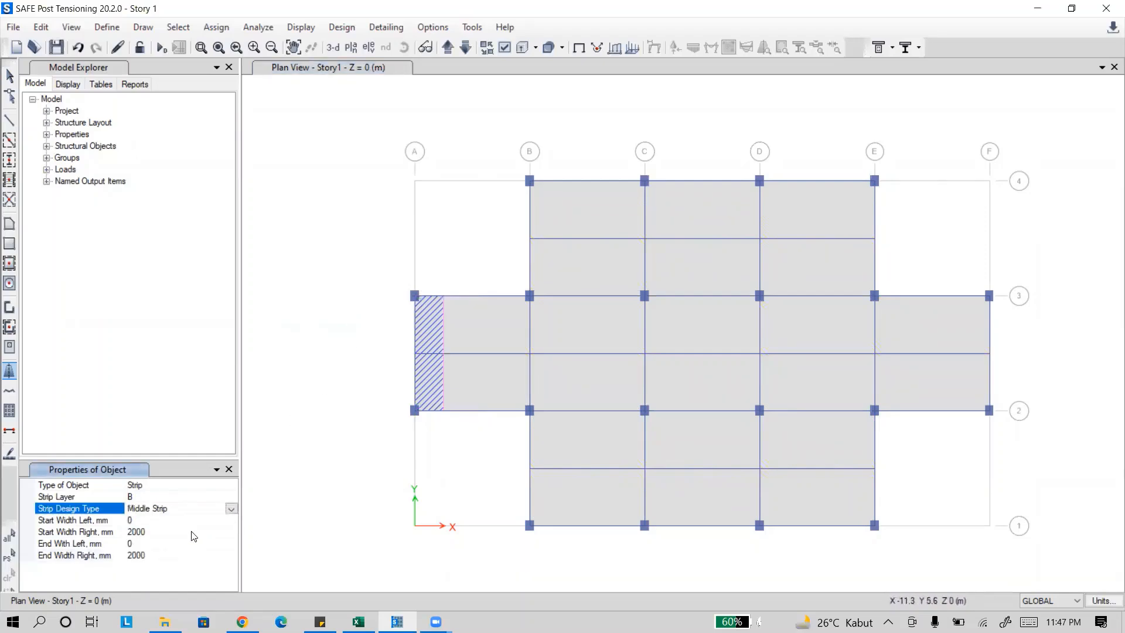
click(149, 522)
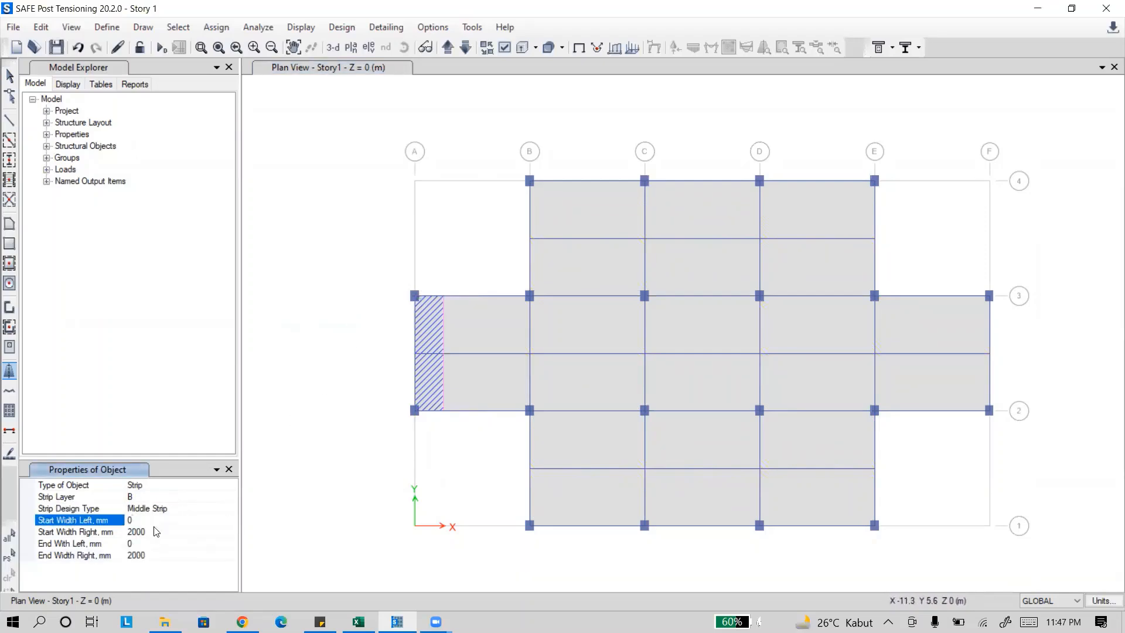
click(146, 543)
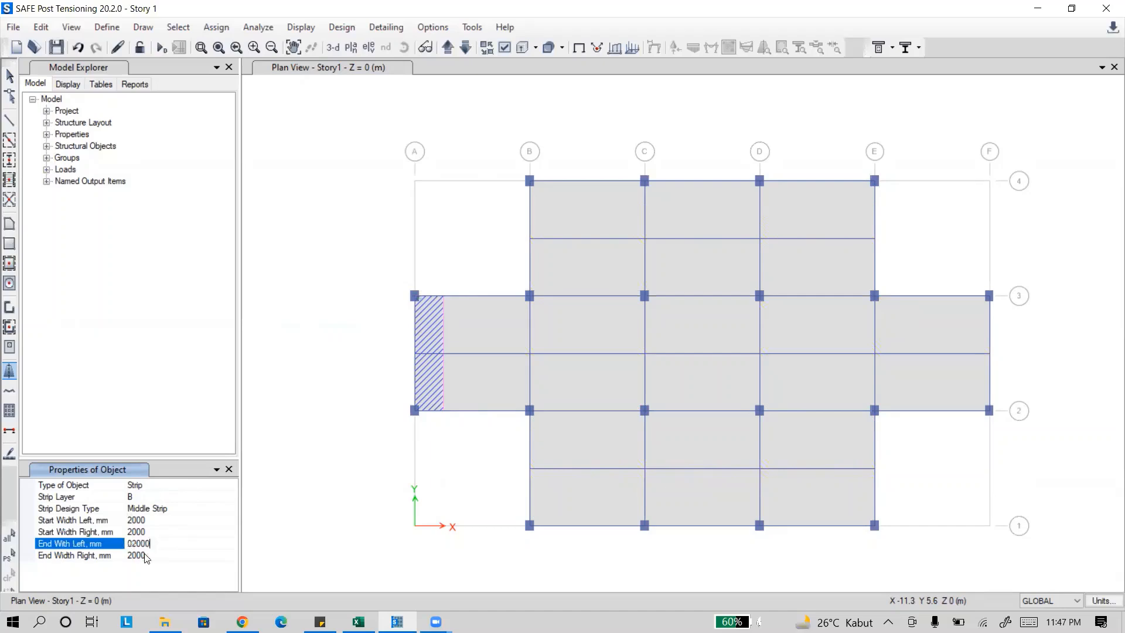
key(Return)
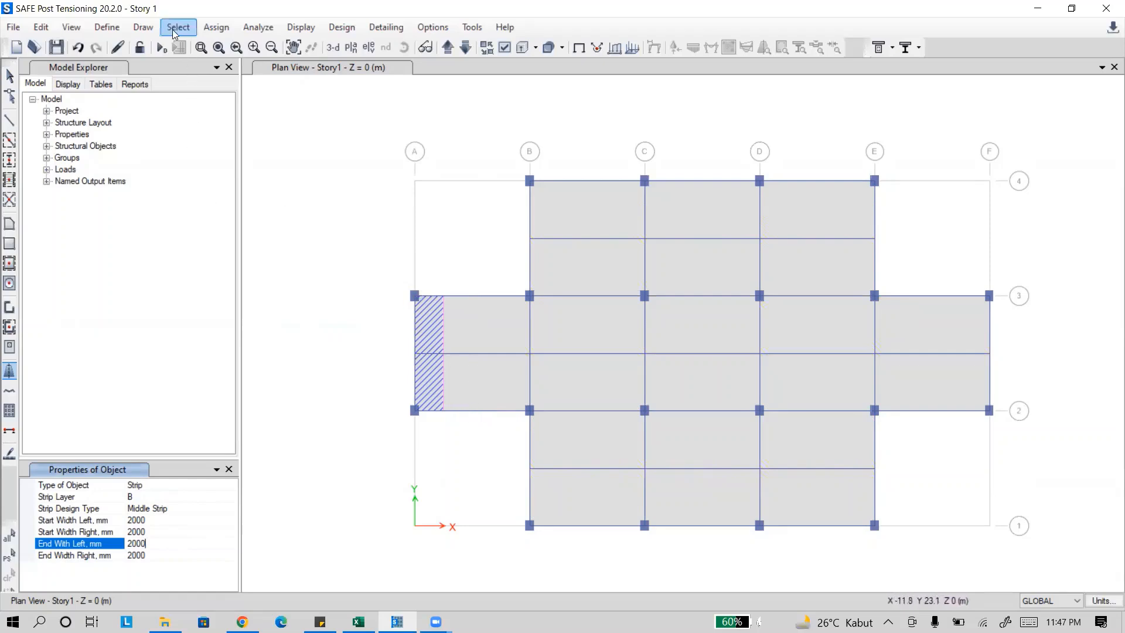
Confirm snapping to line ends and midpoints, and draw the layer B middle strip midway between grids A and B from grid 2 to 3.
click(143, 27)
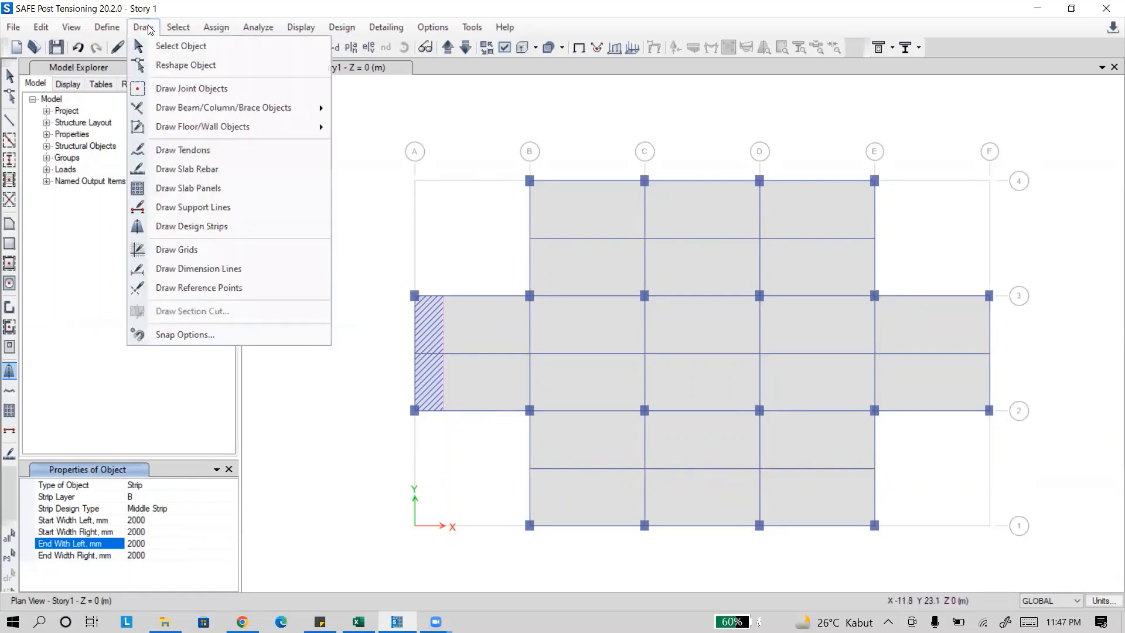
click(221, 335)
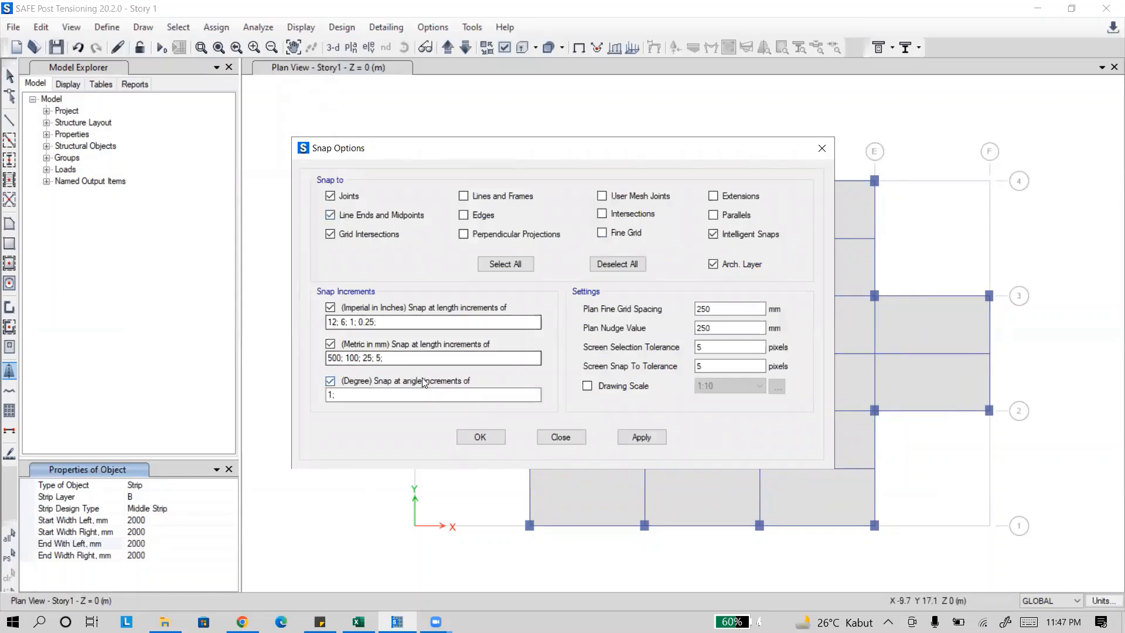
click(481, 437)
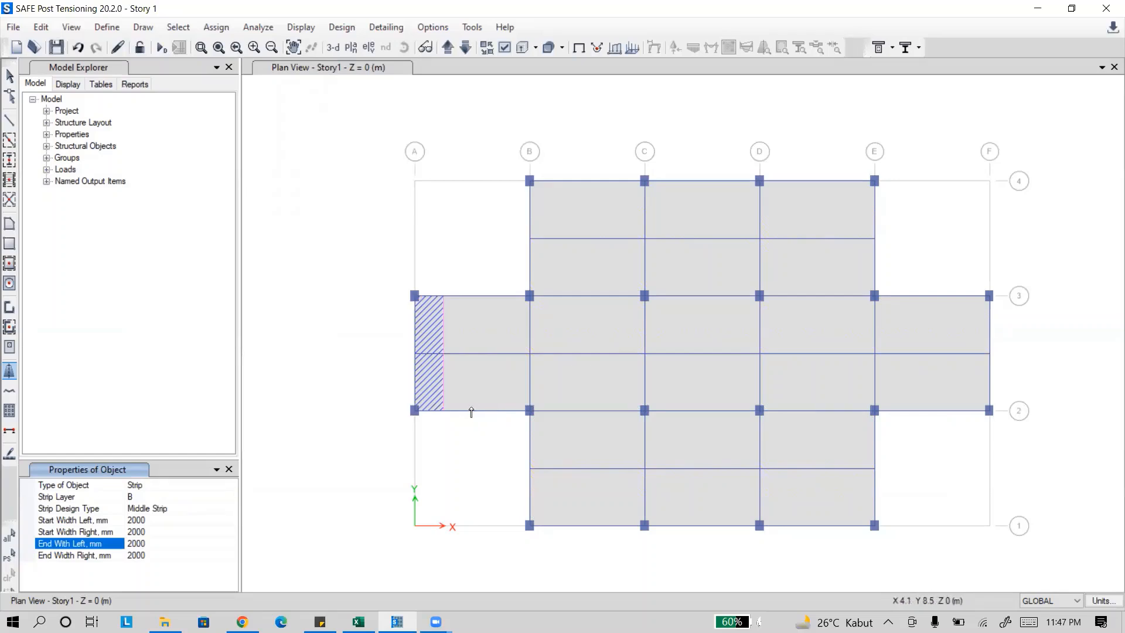
click(472, 411)
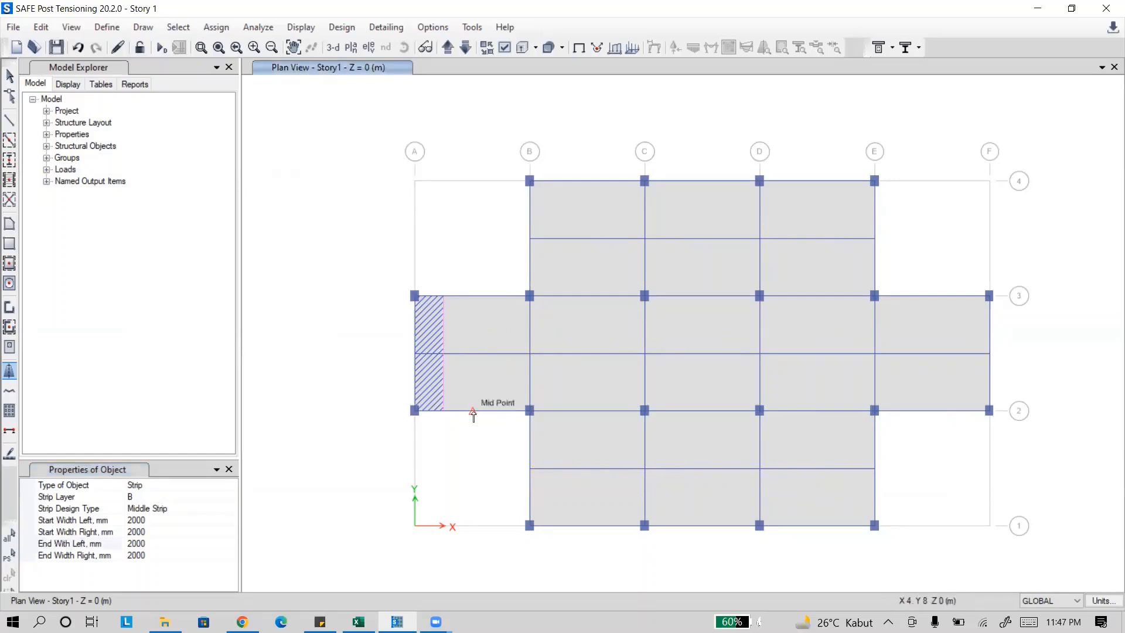
click(472, 296)
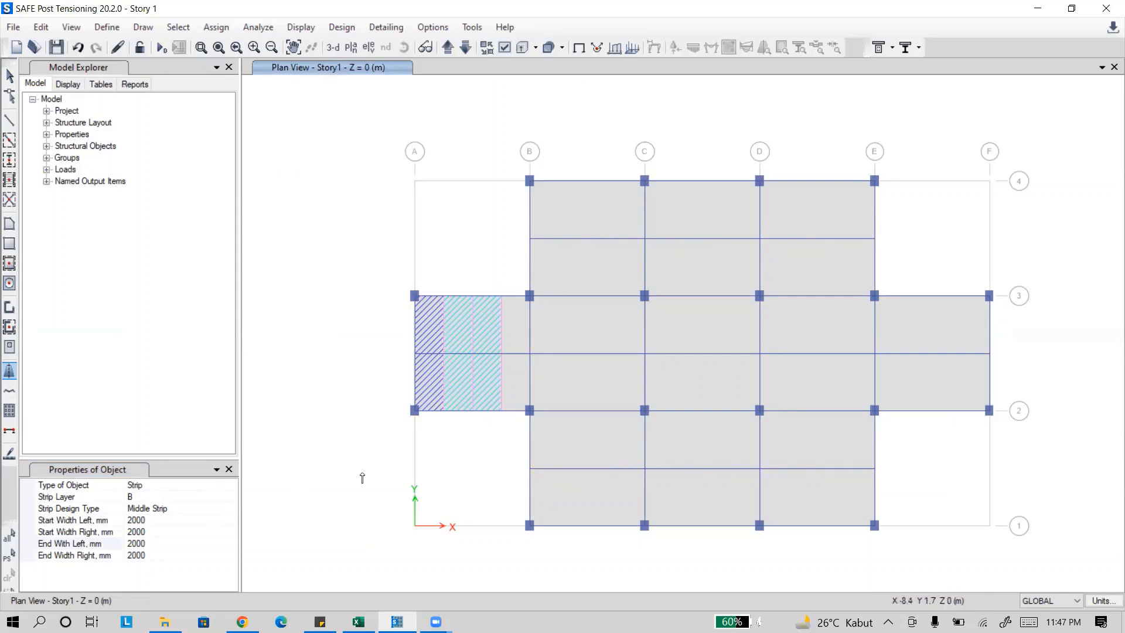
Start a layer B column strip with left widths 0 mm and draw its first segment on grid line B from grid 1 to 2.
click(182, 509)
click(232, 508)
click(165, 519)
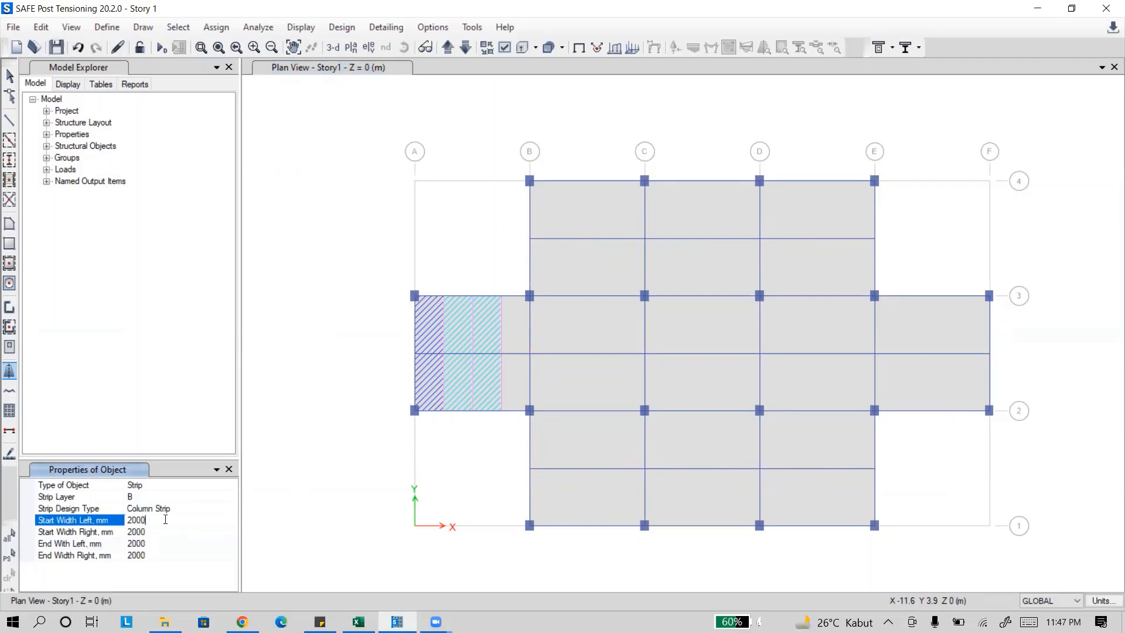
text(0)
click(153, 543)
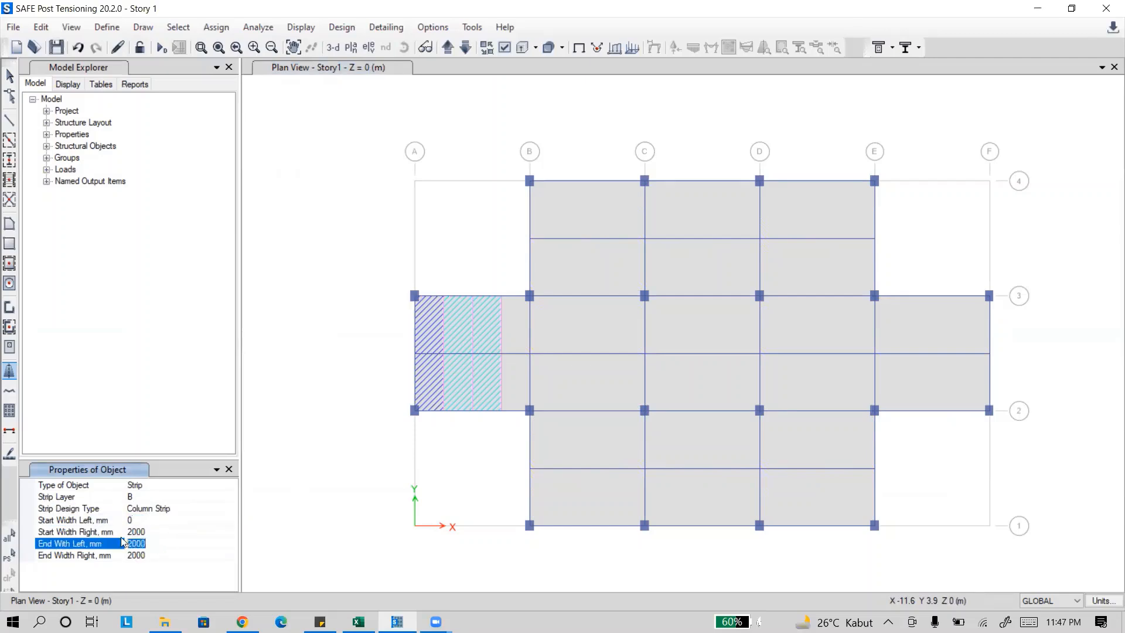
text(0)
click(529, 525)
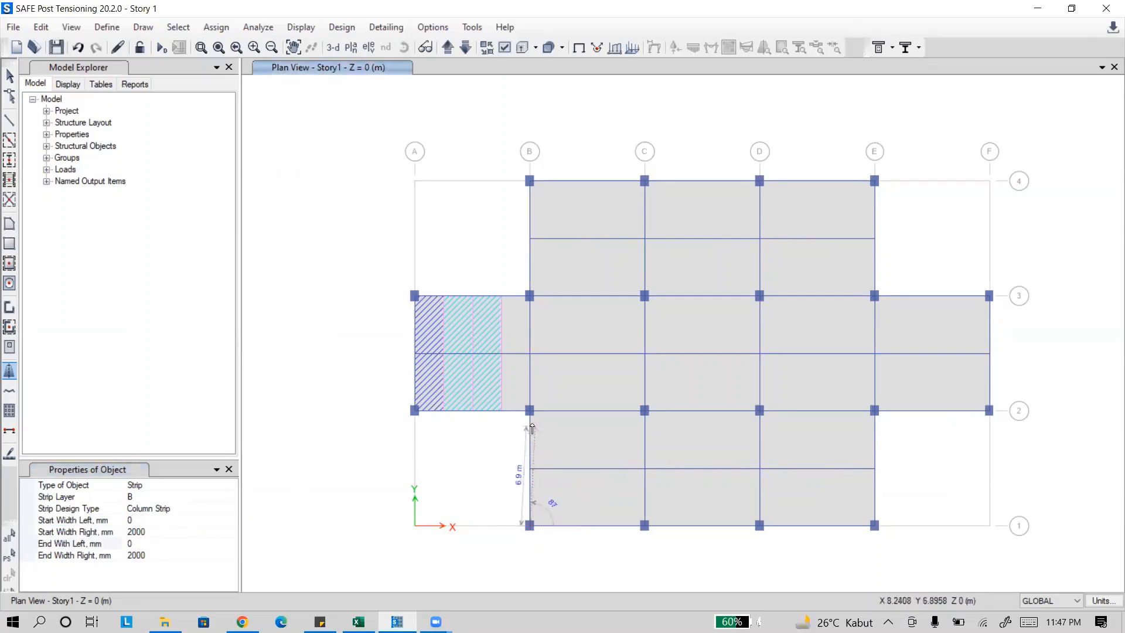
click(529, 410)
Set the start and end left widths to 2000 mm and continue the grid line B column strip from grid 2 to 3.
click(193, 508)
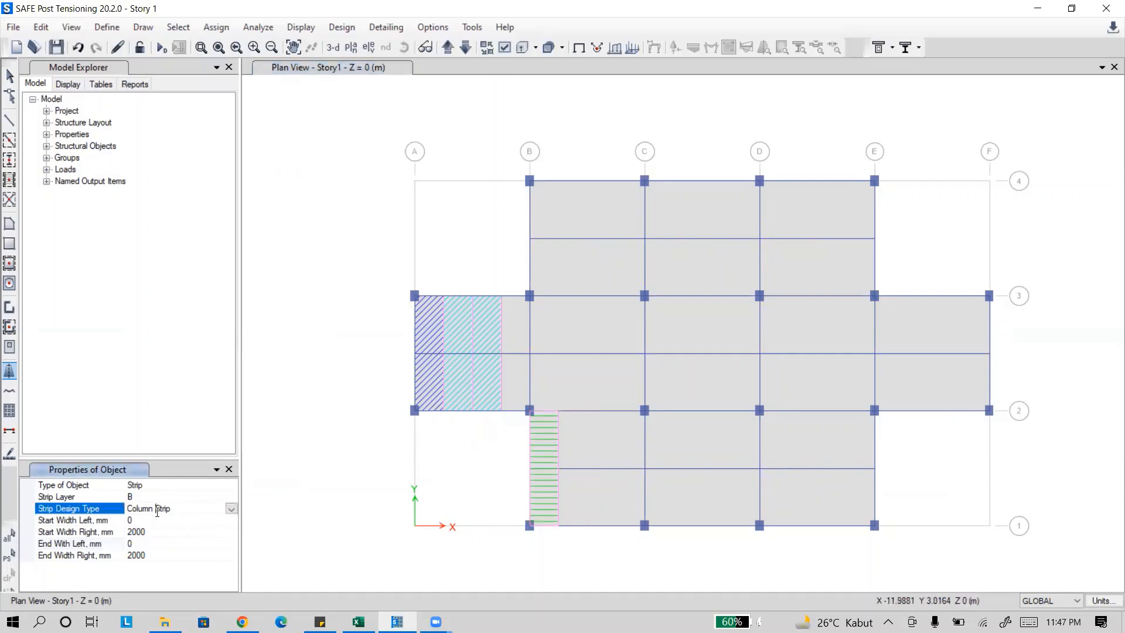
click(151, 520)
text(2000)
click(144, 532)
click(137, 542)
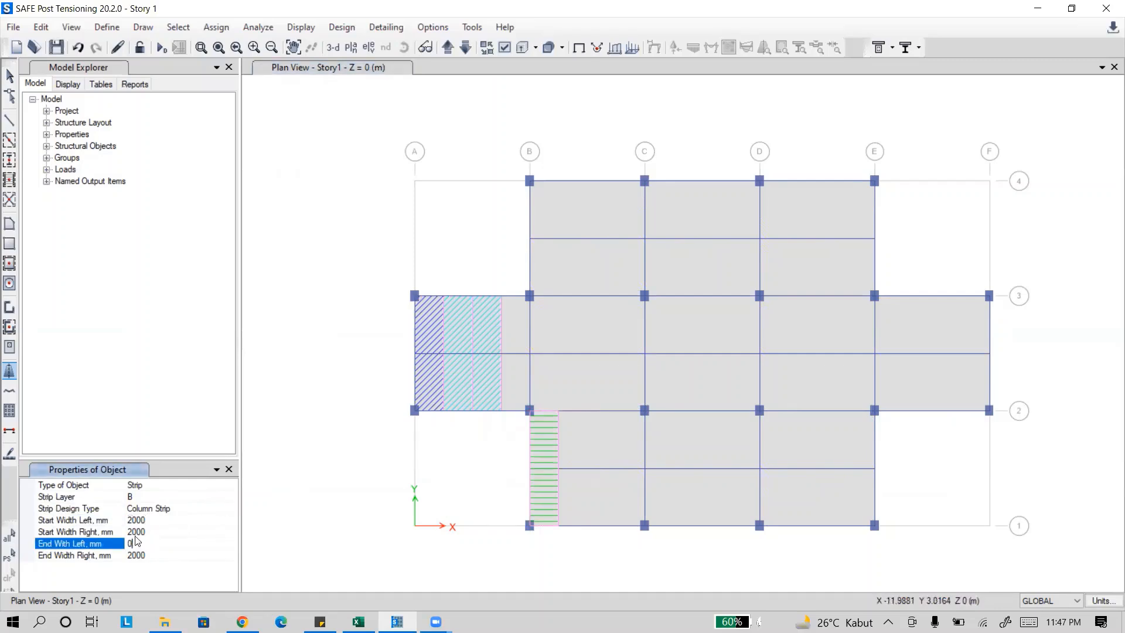
text(2000)
drag(159, 543, 92, 514)
click(529, 410)
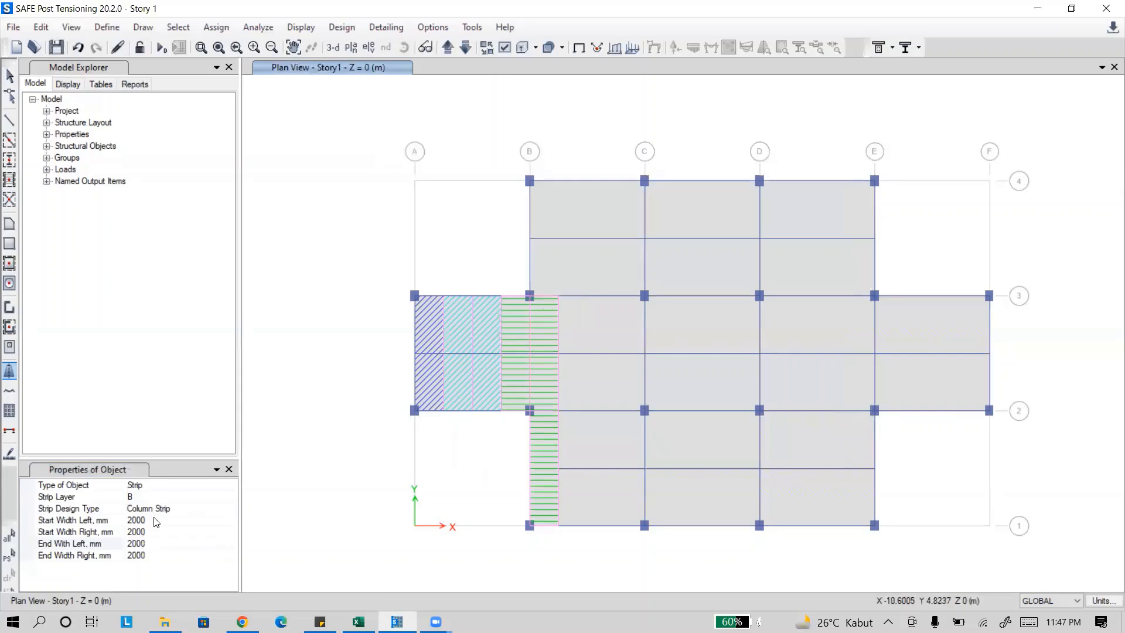
Set the start and end left widths to 0 mm and finish the grid line B column strip from grid 3 to 4.
double_click(156, 522)
text(0)
click(146, 544)
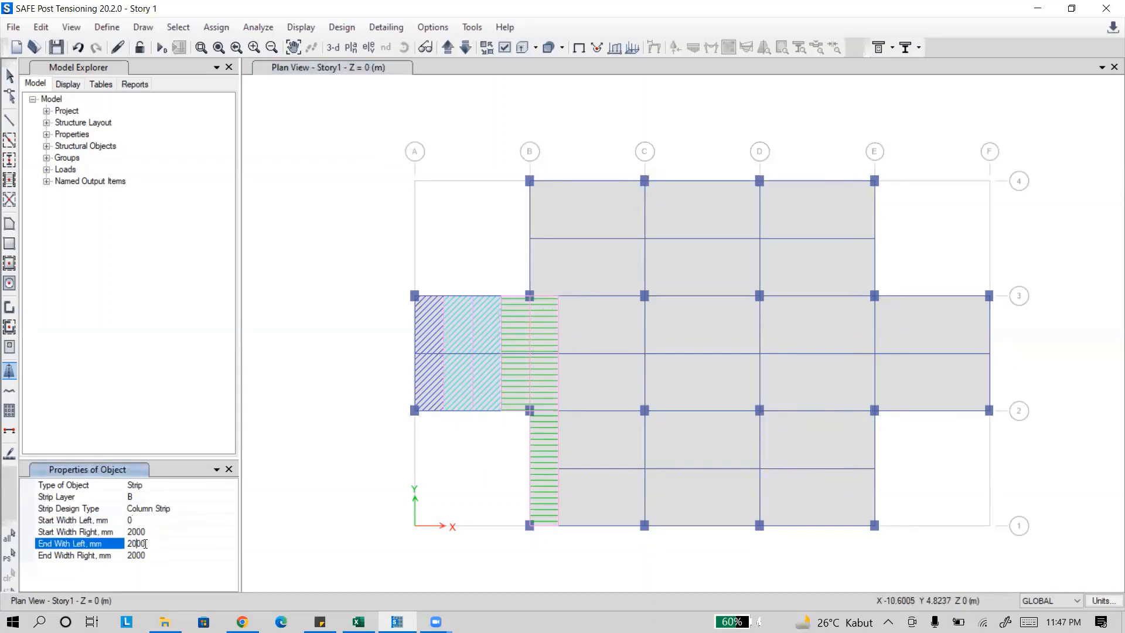
double_click(145, 544)
text(0)
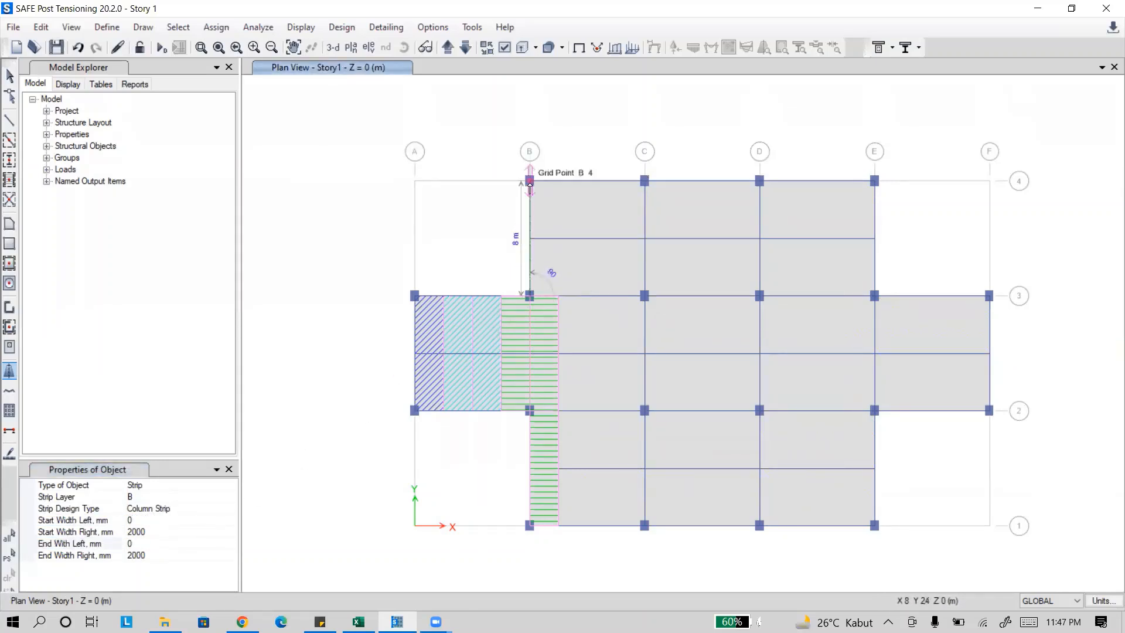
click(529, 185)
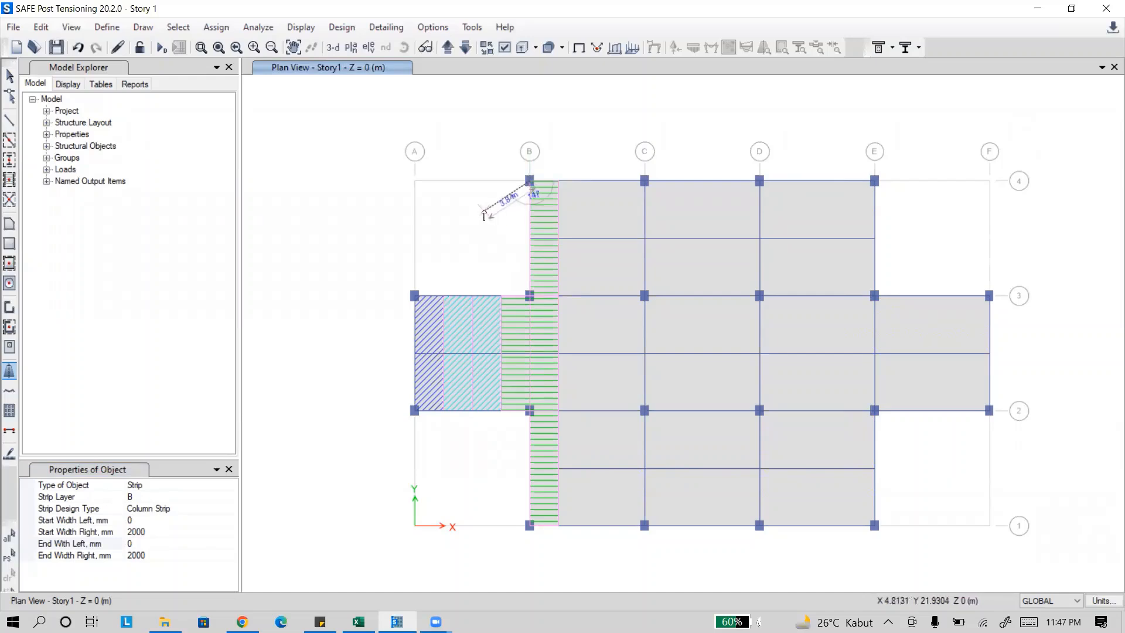
key(Return)
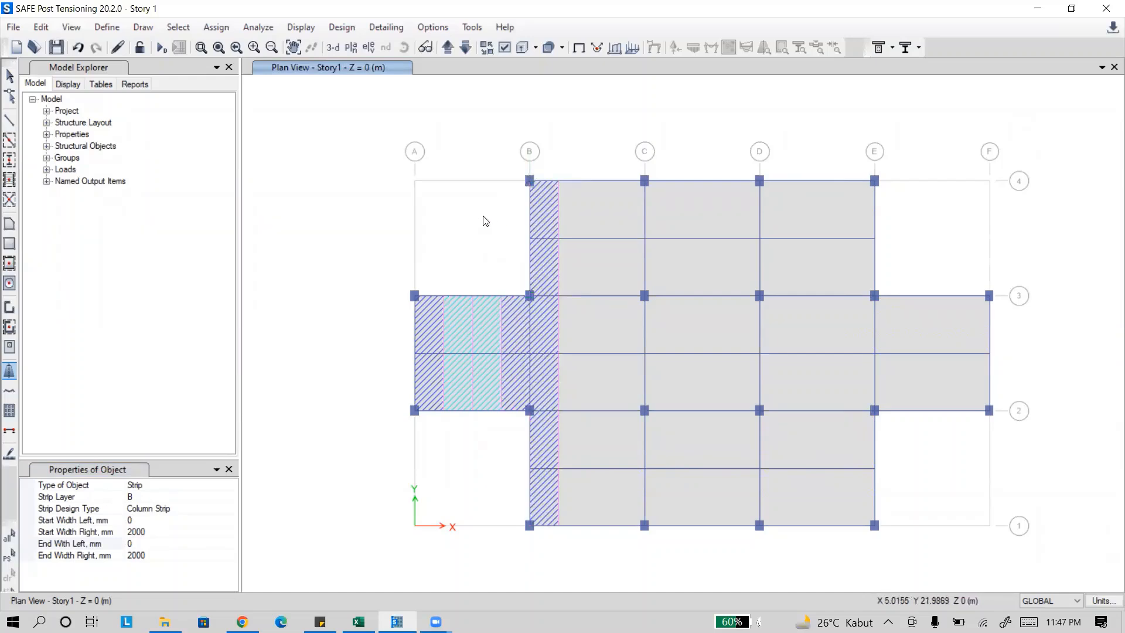
Switch the strip design type to Middle Strip and set the start and end left widths to 2000 mm.
click(153, 530)
click(194, 509)
click(231, 509)
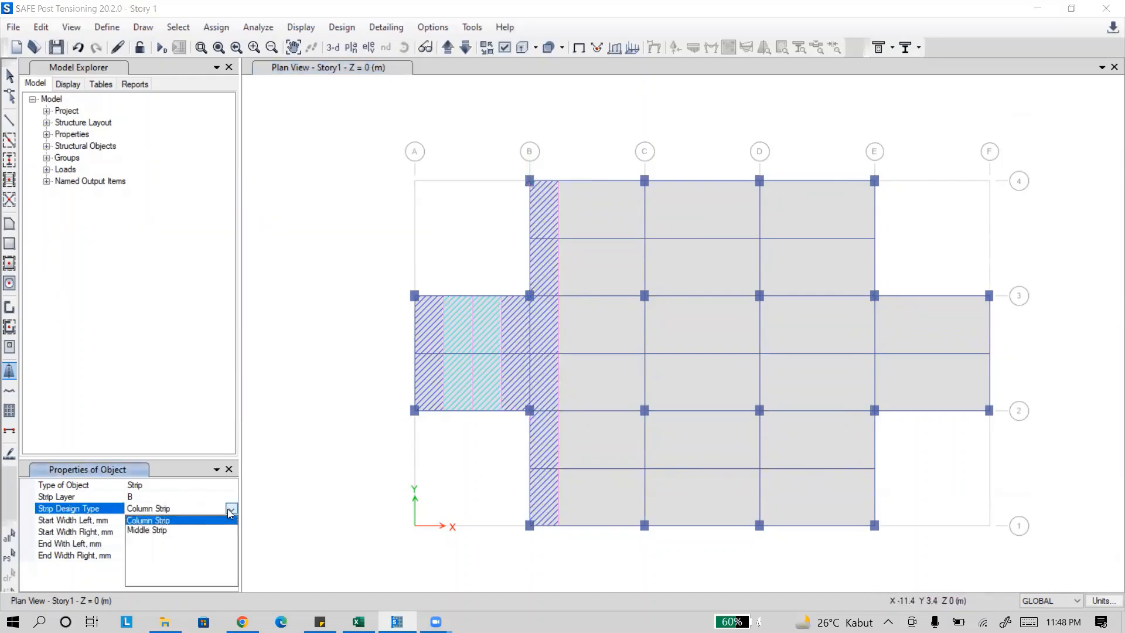
click(156, 532)
double_click(154, 532)
key(ctrl+c)
double_click(146, 520)
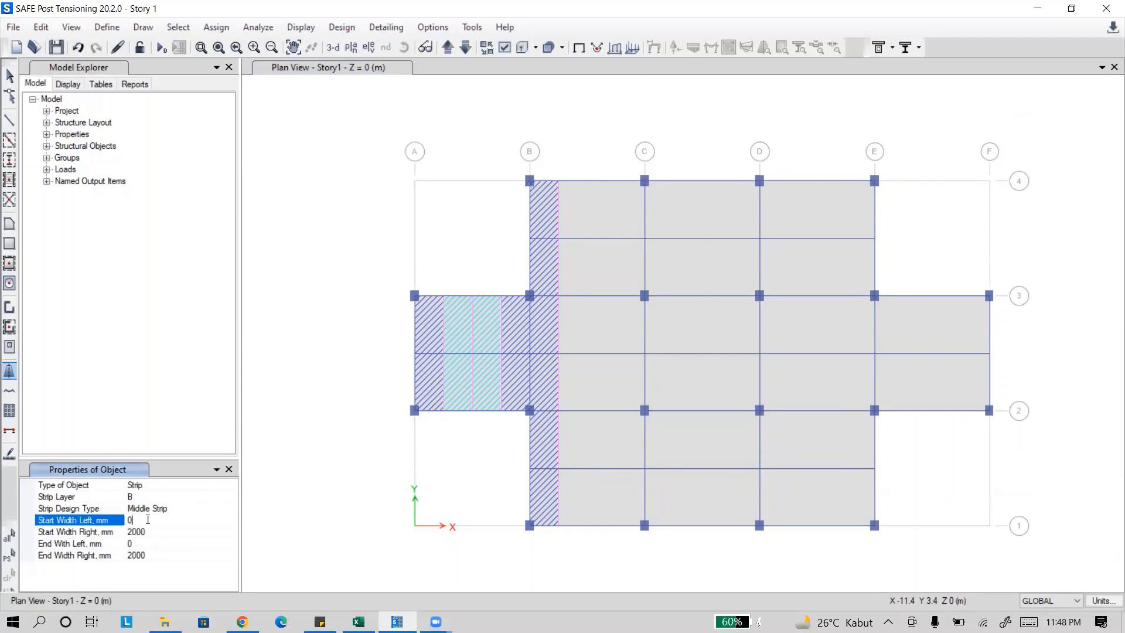
key(ctrl+v)
double_click(131, 543)
key(ctrl+v)
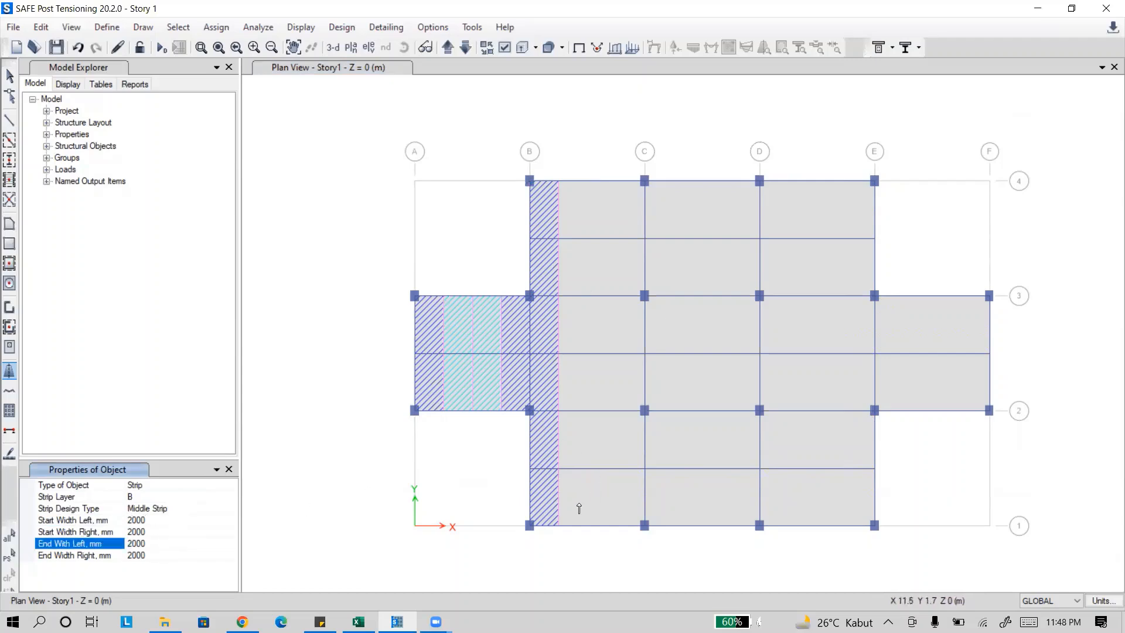
Draw layer B middle strips midway between grids B and C and between grids C and D, each from grid 1 to 4.
click(588, 527)
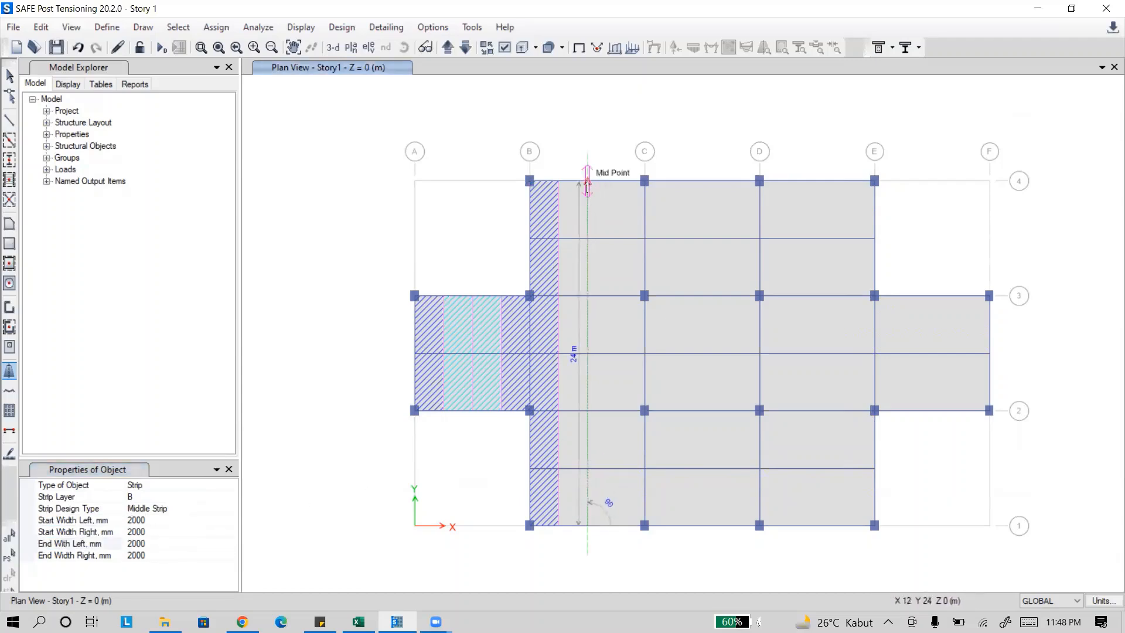
click(593, 181)
key(Return)
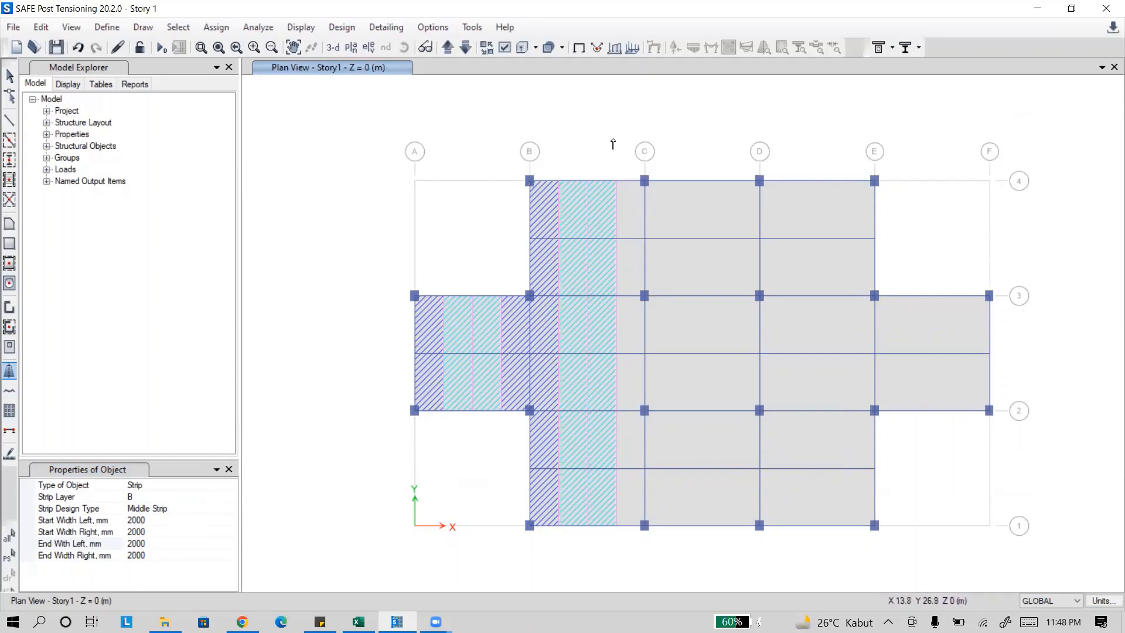
click(702, 525)
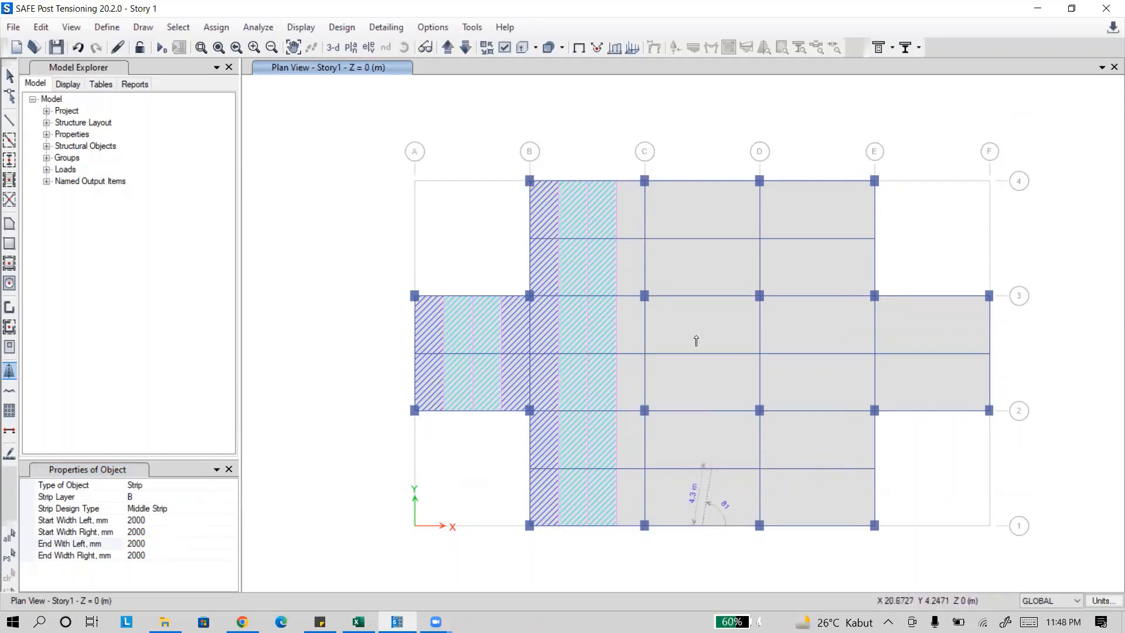
click(702, 182)
key(Return)
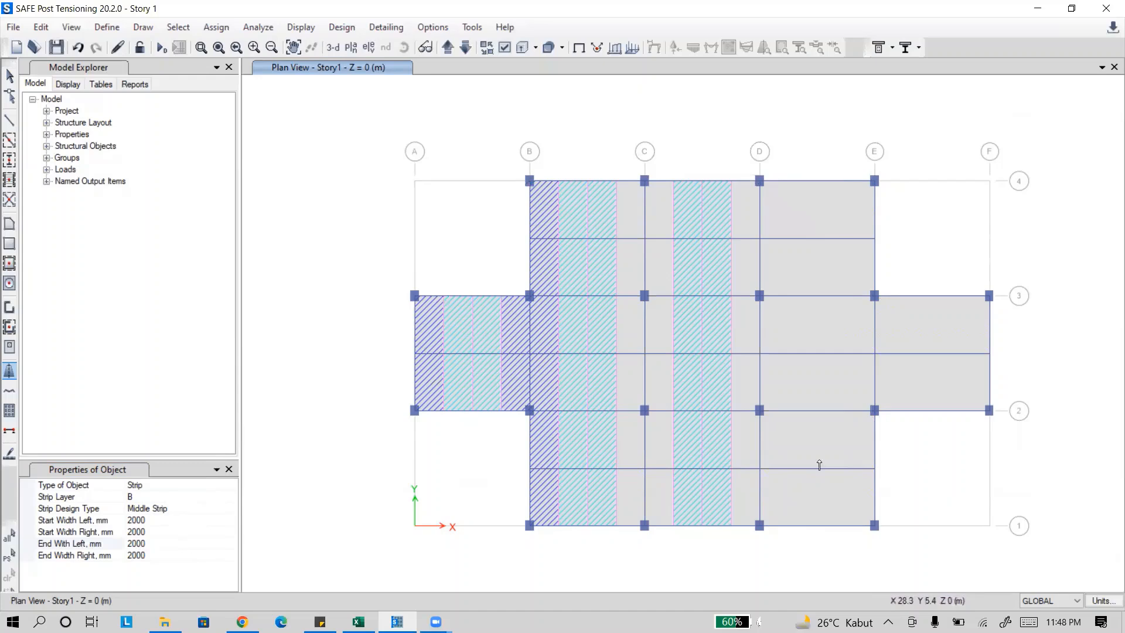
Draw middle strips midway between grids D and E from grid 1 to 4 and between grids E and F from grid 2 to 3.
click(818, 526)
click(818, 182)
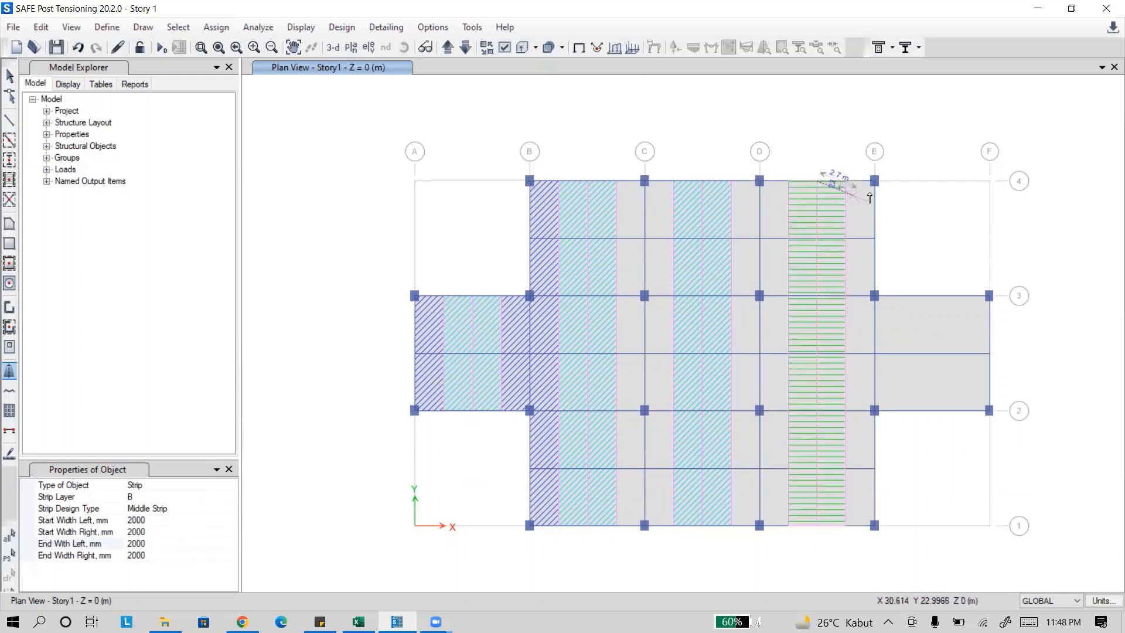
key(Return)
click(932, 411)
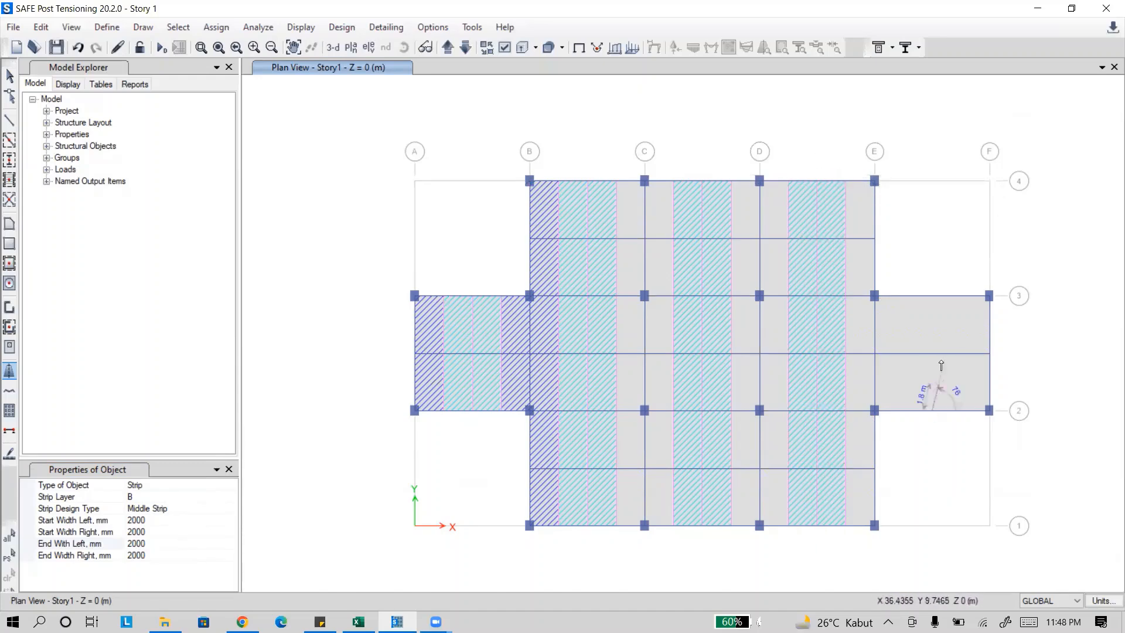
click(958, 252)
key(Return)
Change the strip design type to Column Strip and draw layer B strips on grid lines C and D from grid 1 to 4.
click(146, 509)
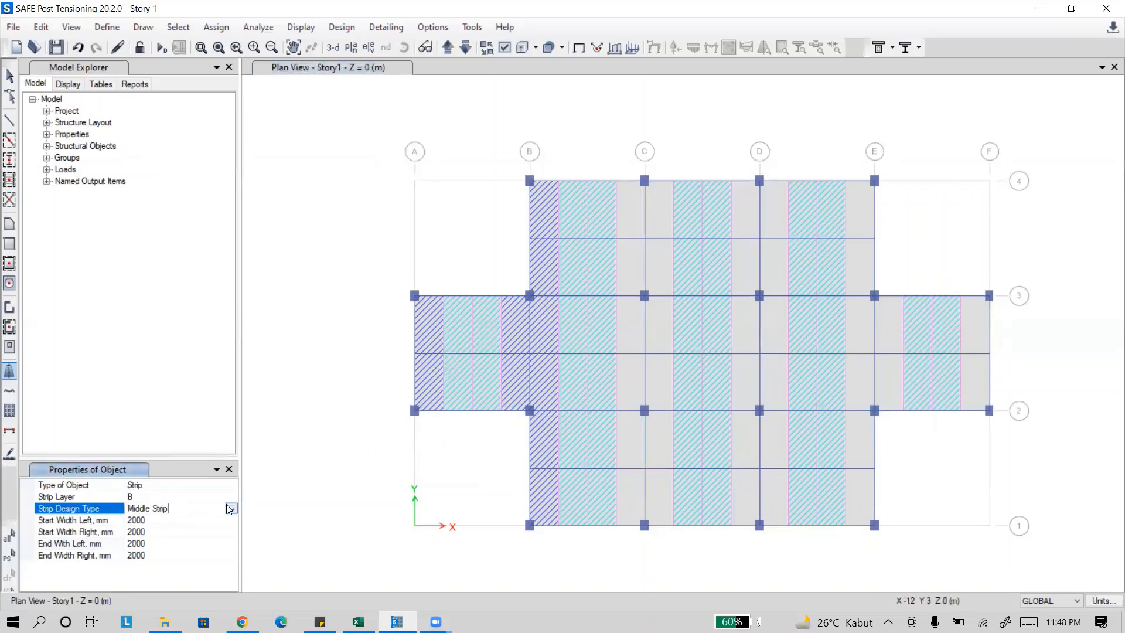
click(231, 509)
click(174, 525)
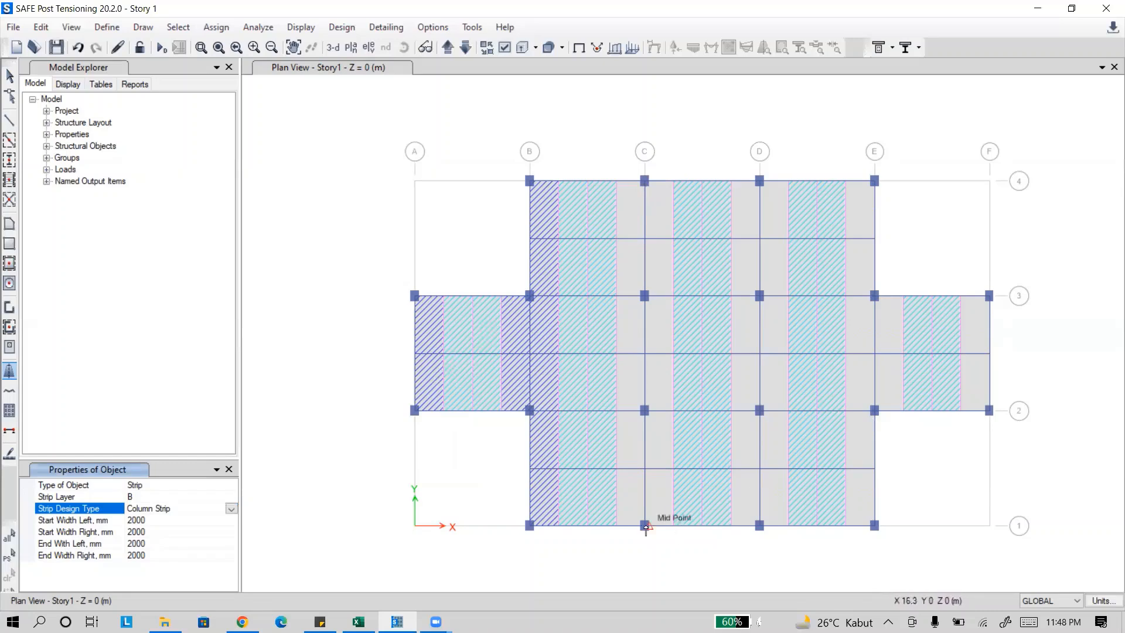
click(644, 525)
click(645, 181)
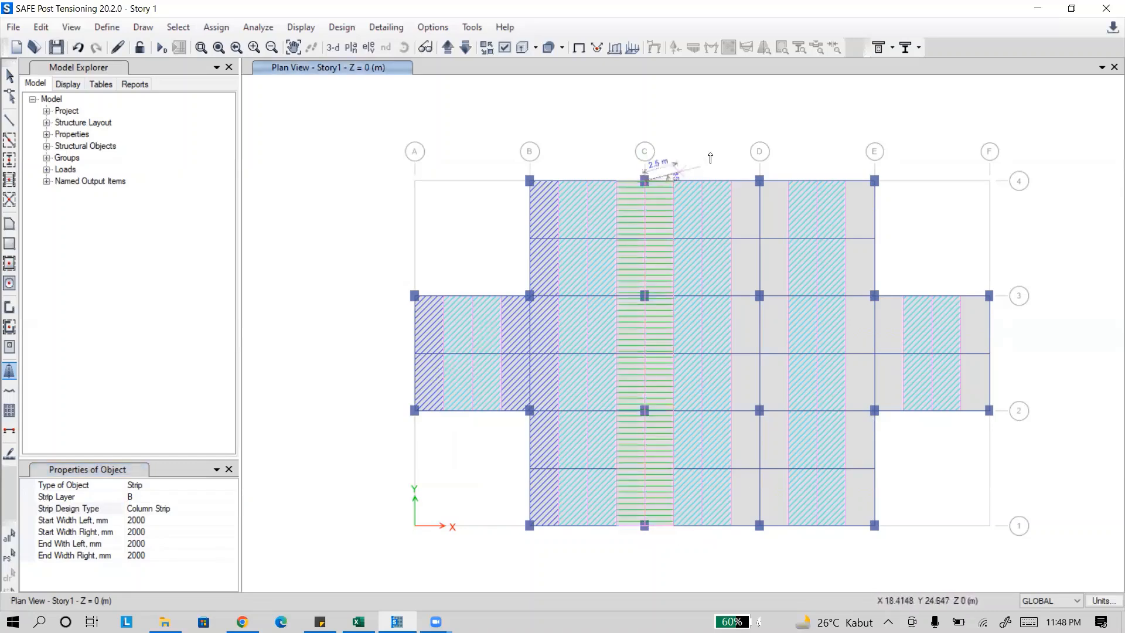
key(Return)
click(759, 525)
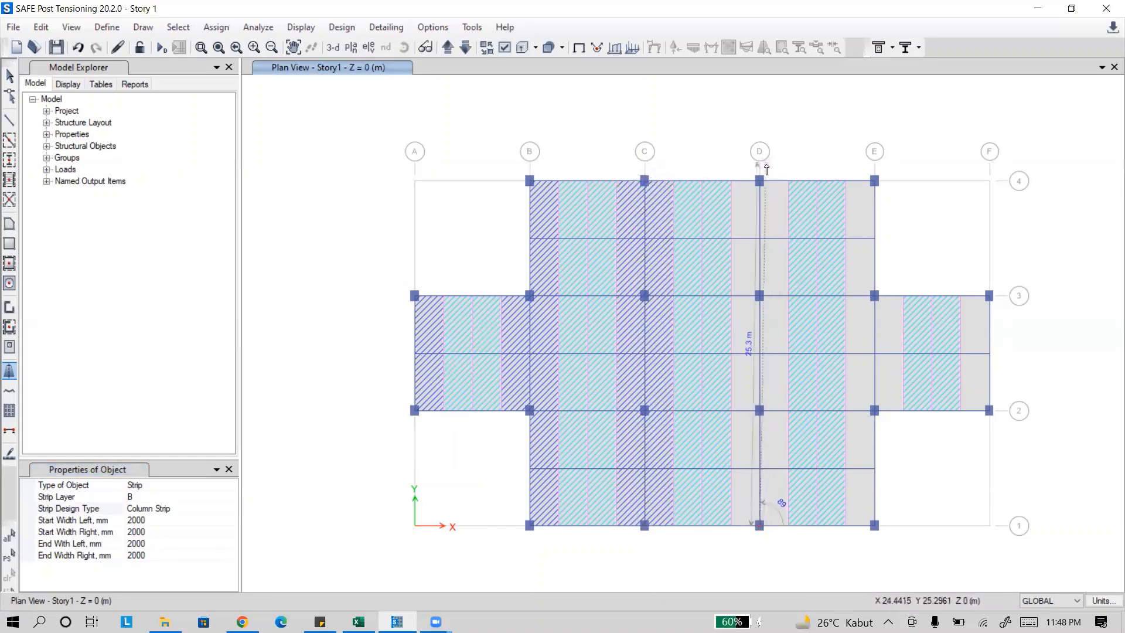
click(760, 181)
key(Return)
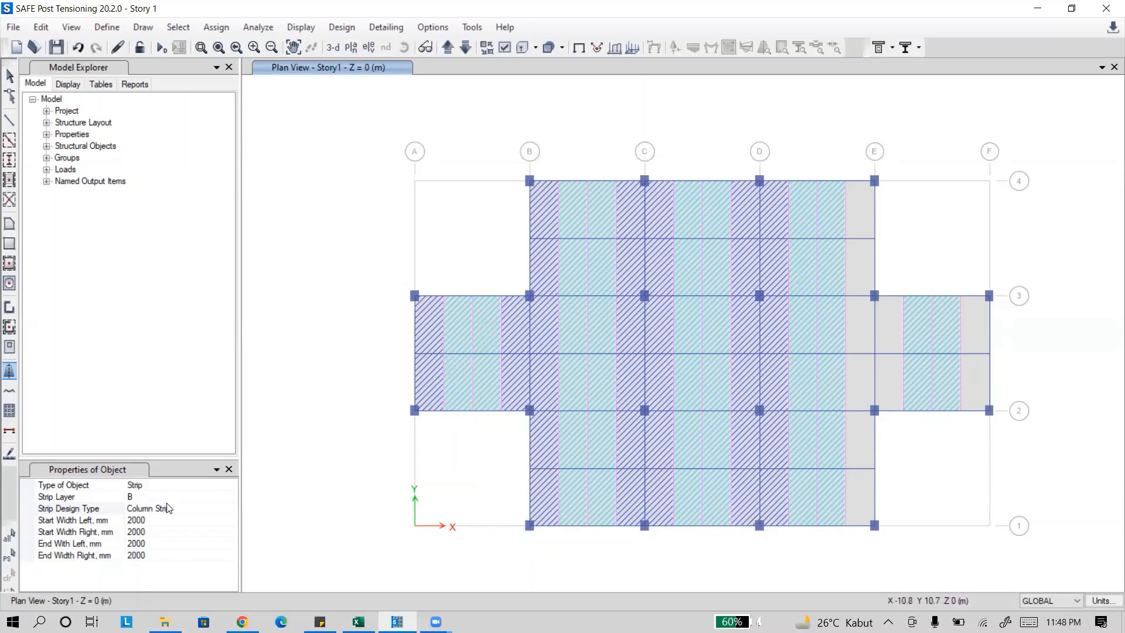
Set the start and end right widths to 0 and draw the layer B column strip on grid E from grid 1 to 2.
click(136, 519)
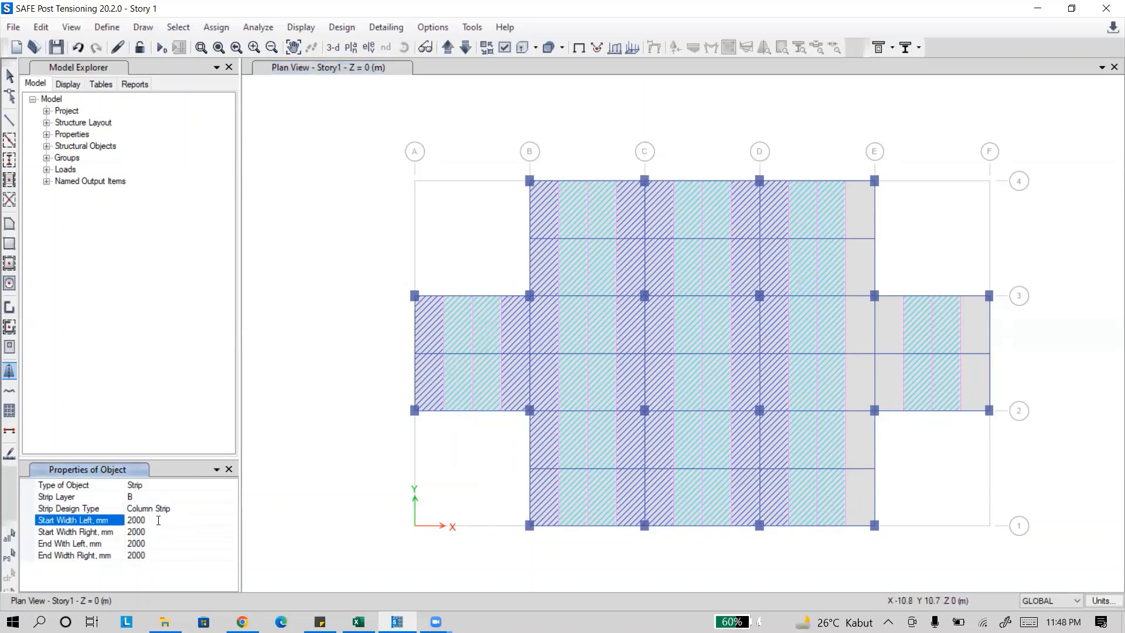
drag(150, 532, 92, 533)
text(0)
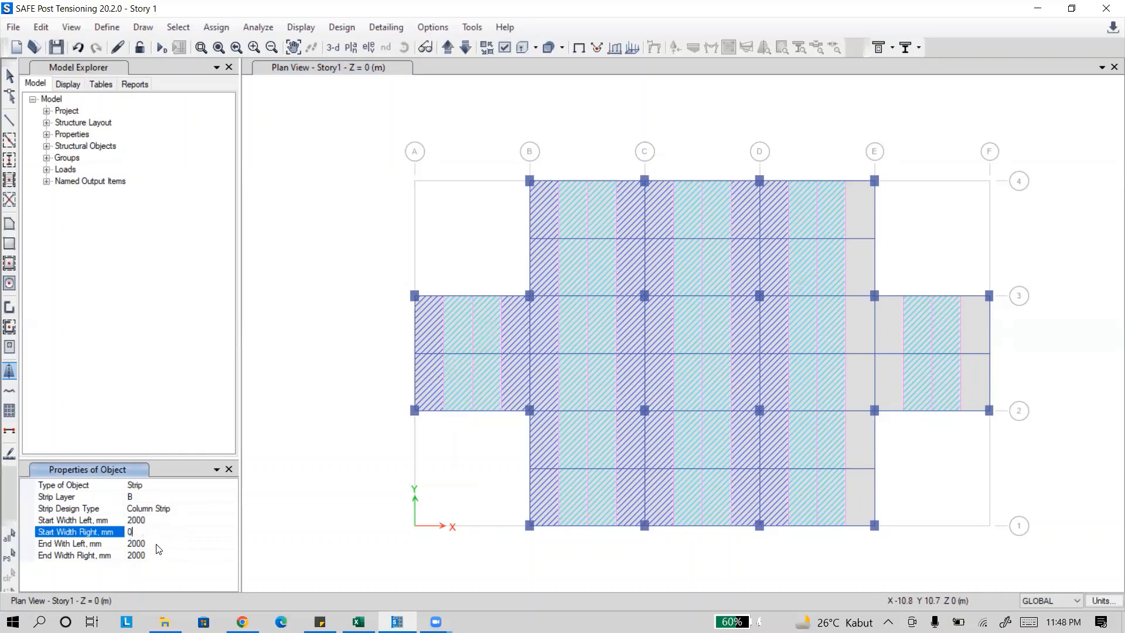
click(164, 556)
drag(164, 556, 91, 556)
text(0)
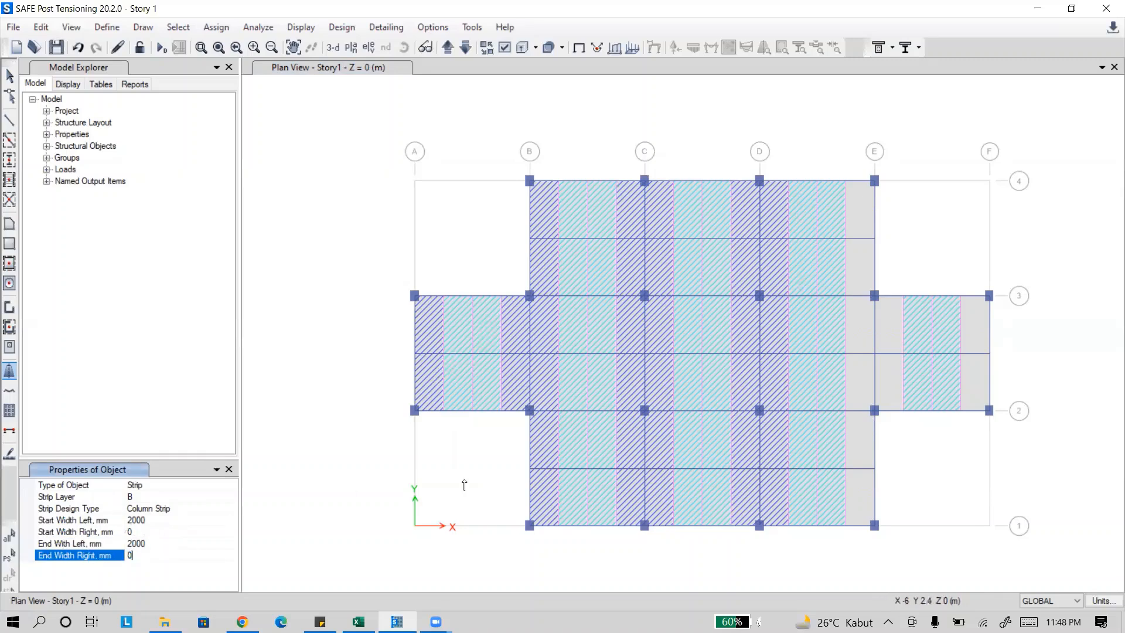
click(874, 525)
click(874, 410)
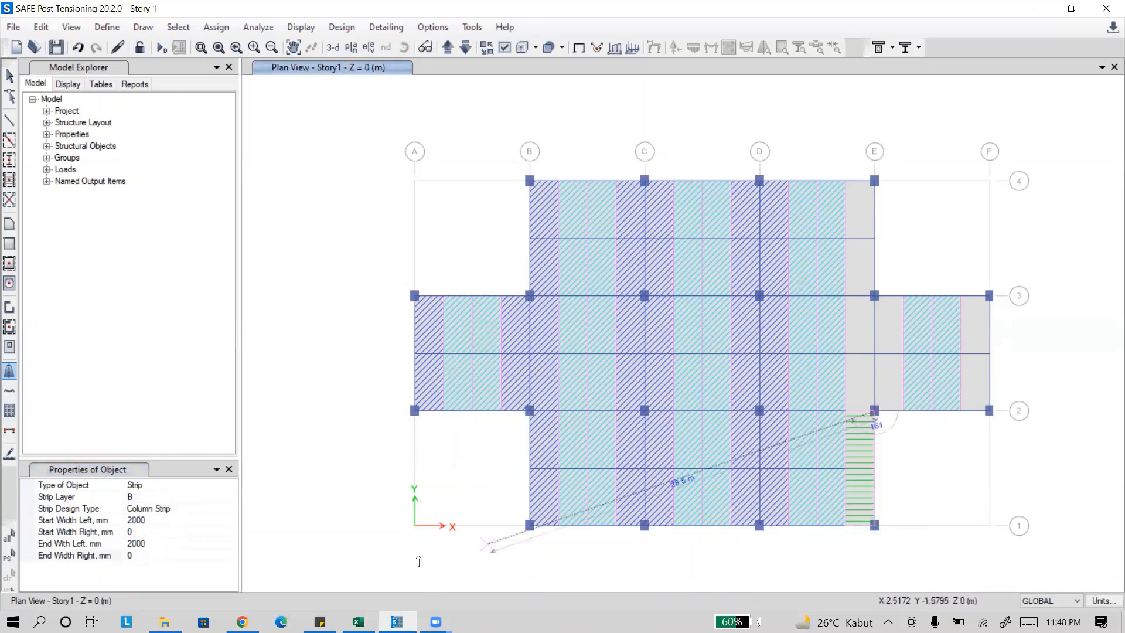
Set the start and end right widths to 2000 mm and continue the grid E column strip from grid 2 to 3.
mouse_move(152, 532)
mouse_down()
mouse_move(119, 531)
mouse_move(120, 555)
mouse_up()
text(2000)
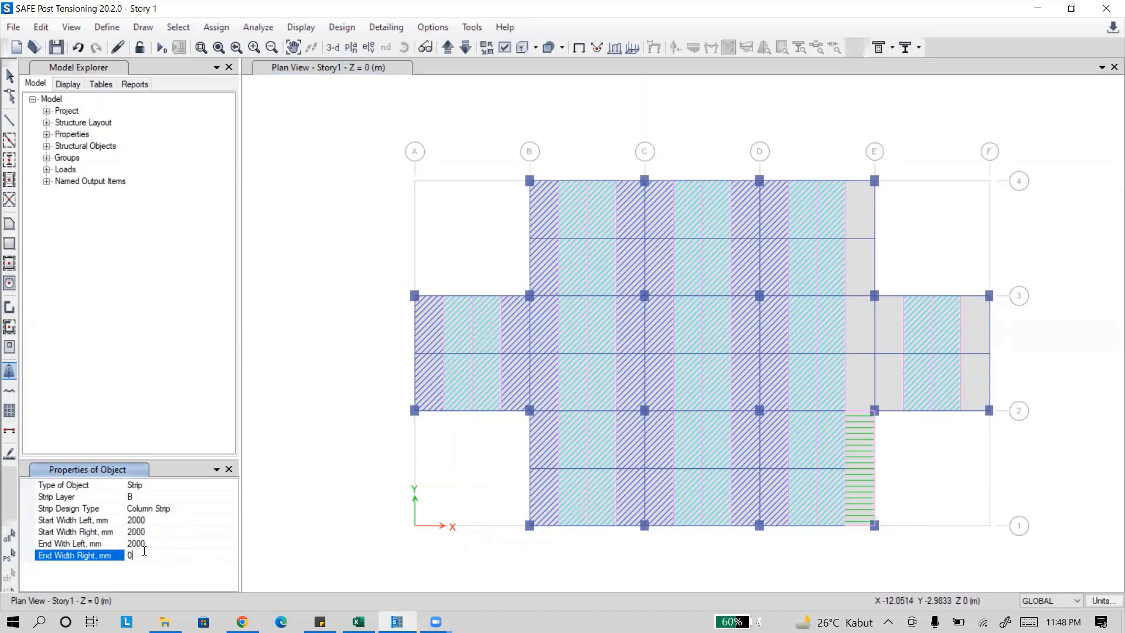
text(2000)
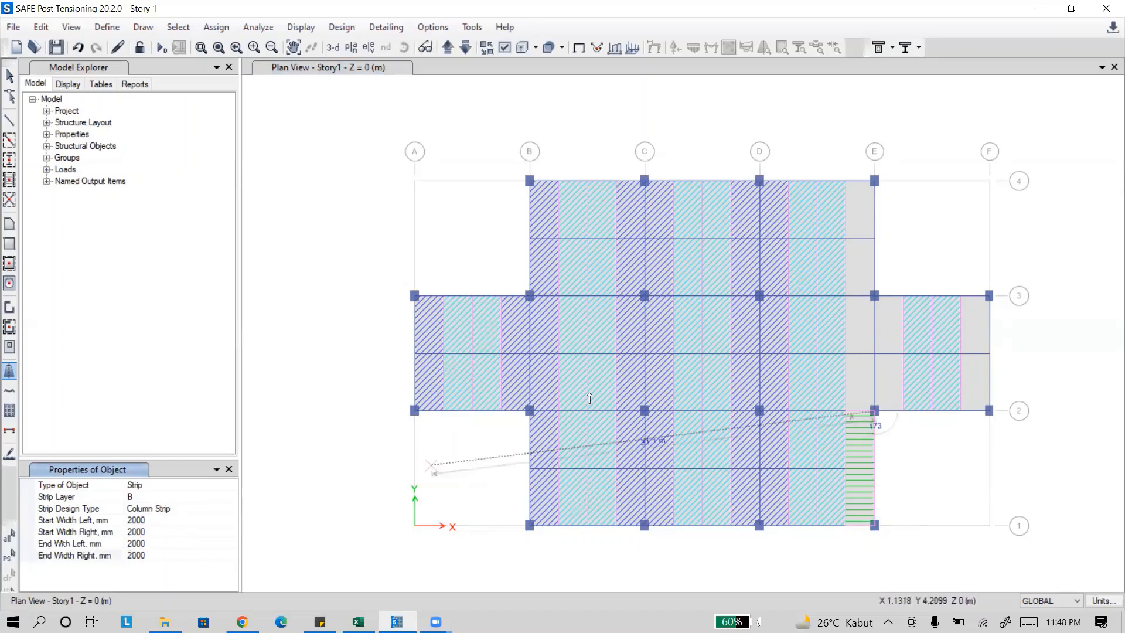
click(874, 295)
With both right widths reset to 0, finish the grid E strip at grid 4 and draw the grid F column strip from grid 2 to 3.
drag(159, 532, 123, 555)
text(00)
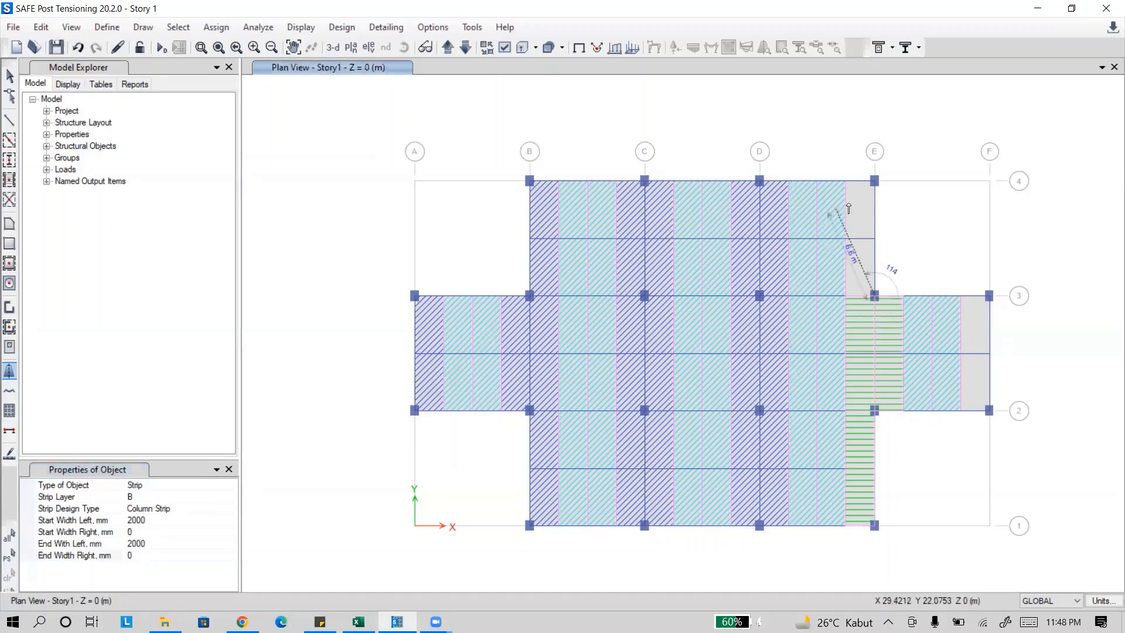
click(874, 182)
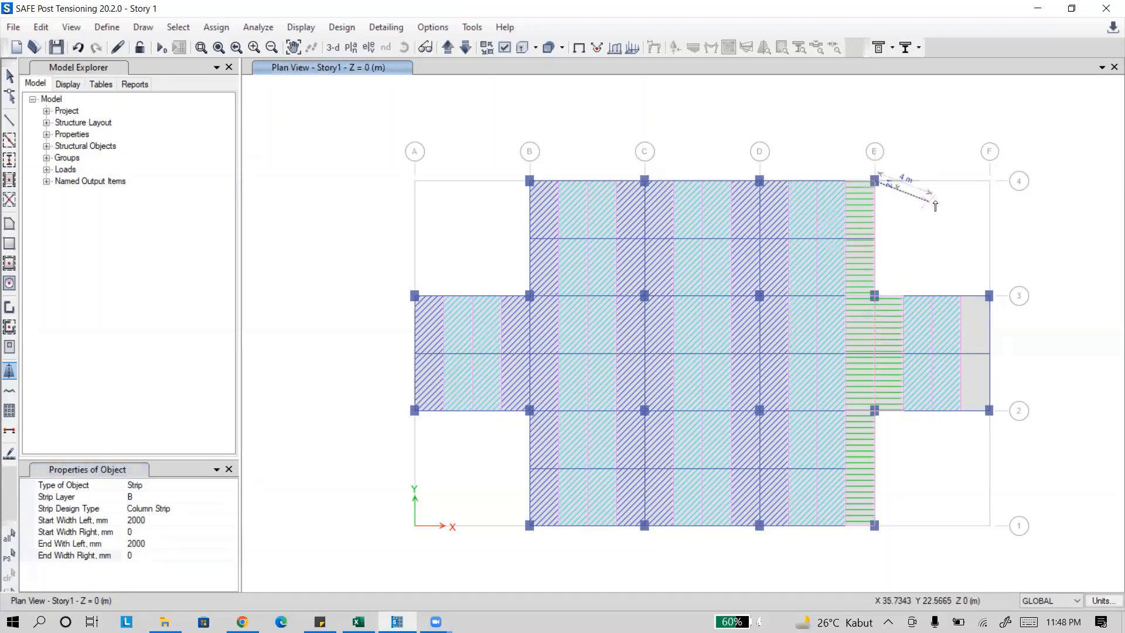
key(Return)
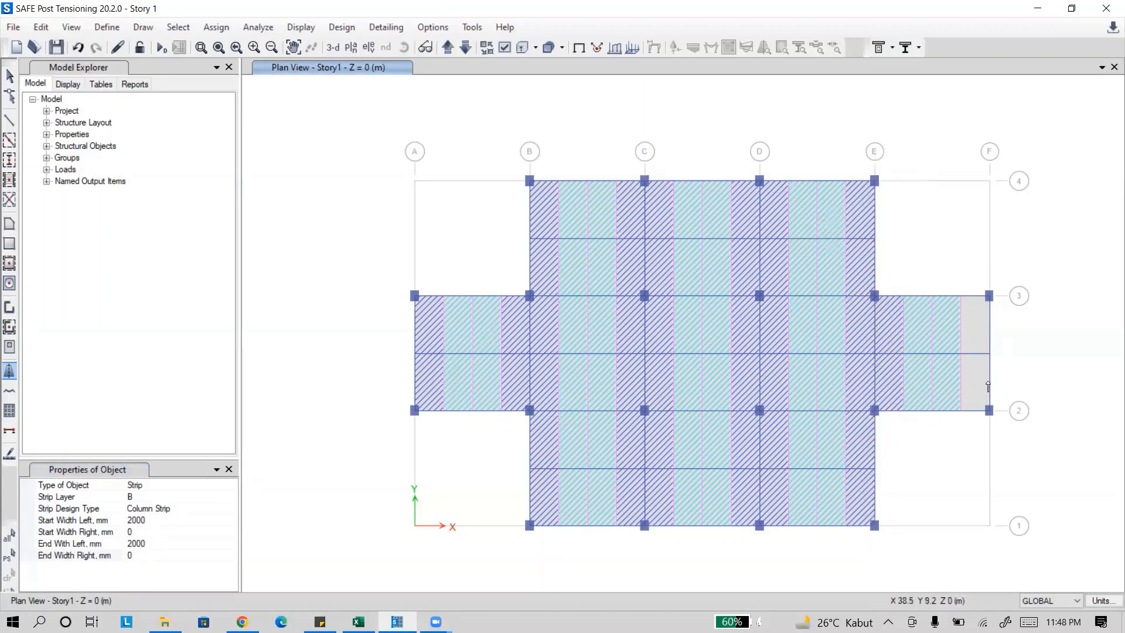
click(988, 410)
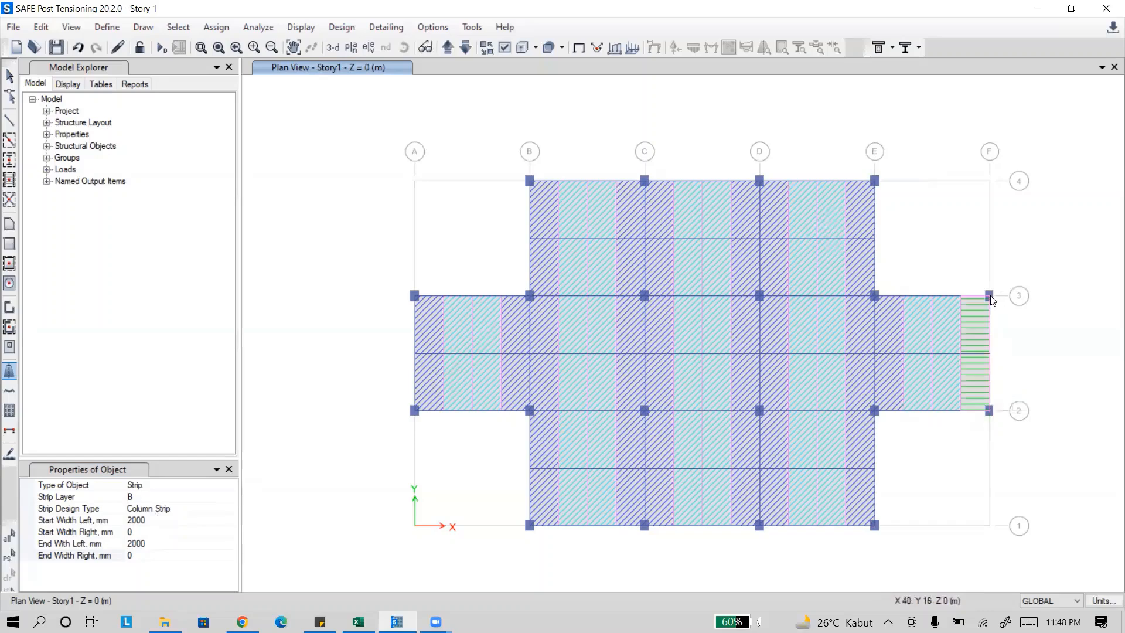
double_click(1034, 285)
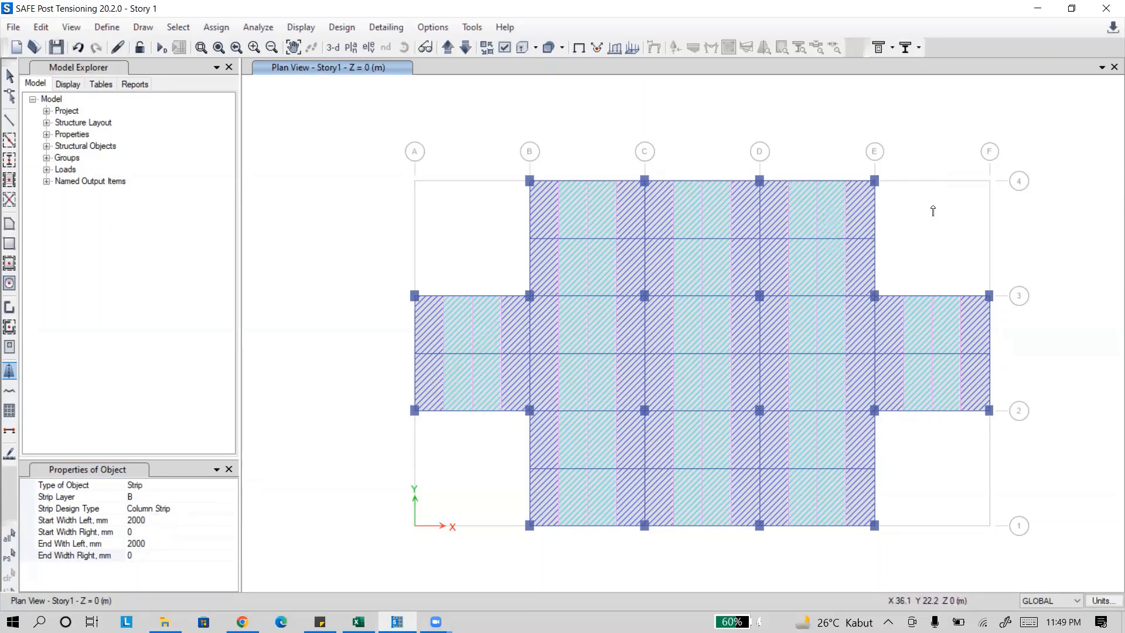
Show the layer A strips together with the layer B strips in the plan view and end strip drawing.
click(504, 47)
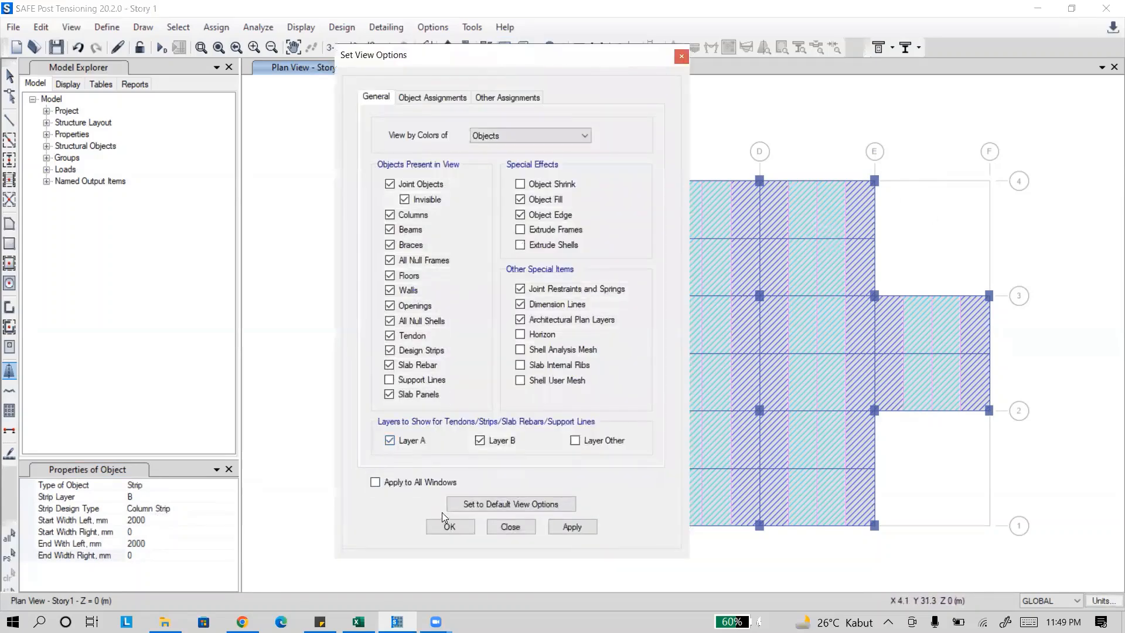
click(449, 527)
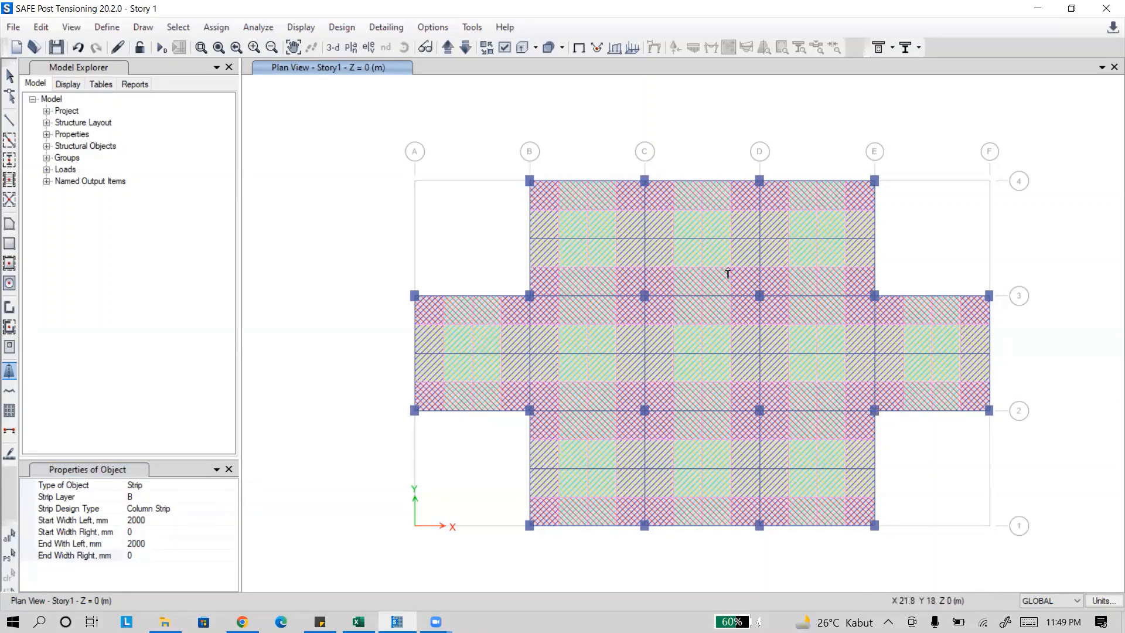
key(Escape)
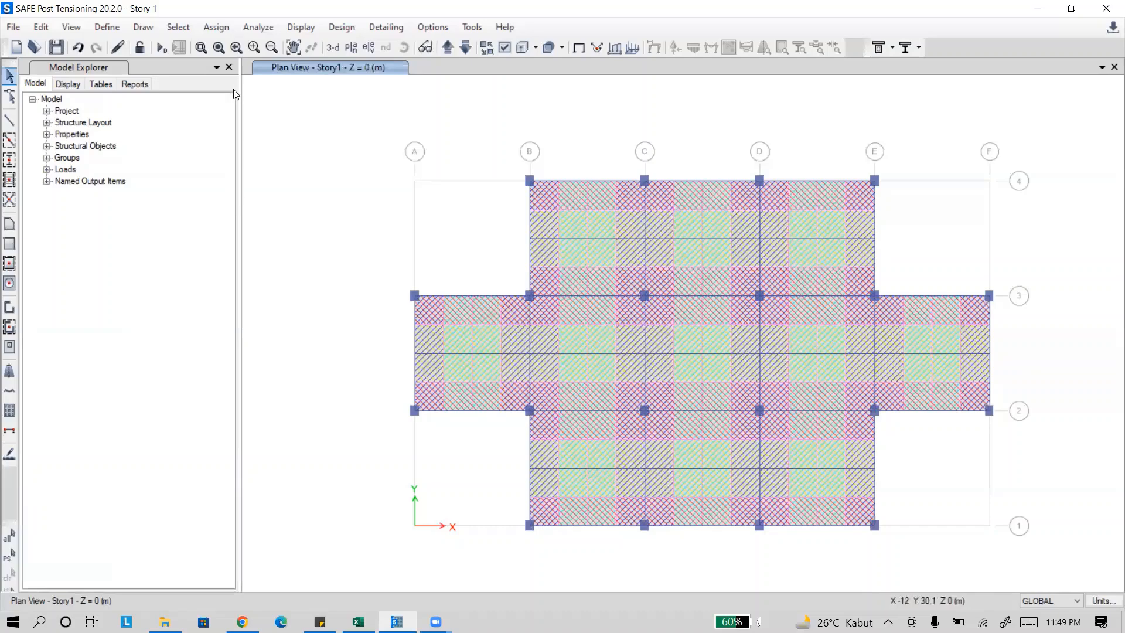
Run the analysis, saving the model over the existing Story 1 file.
click(162, 47)
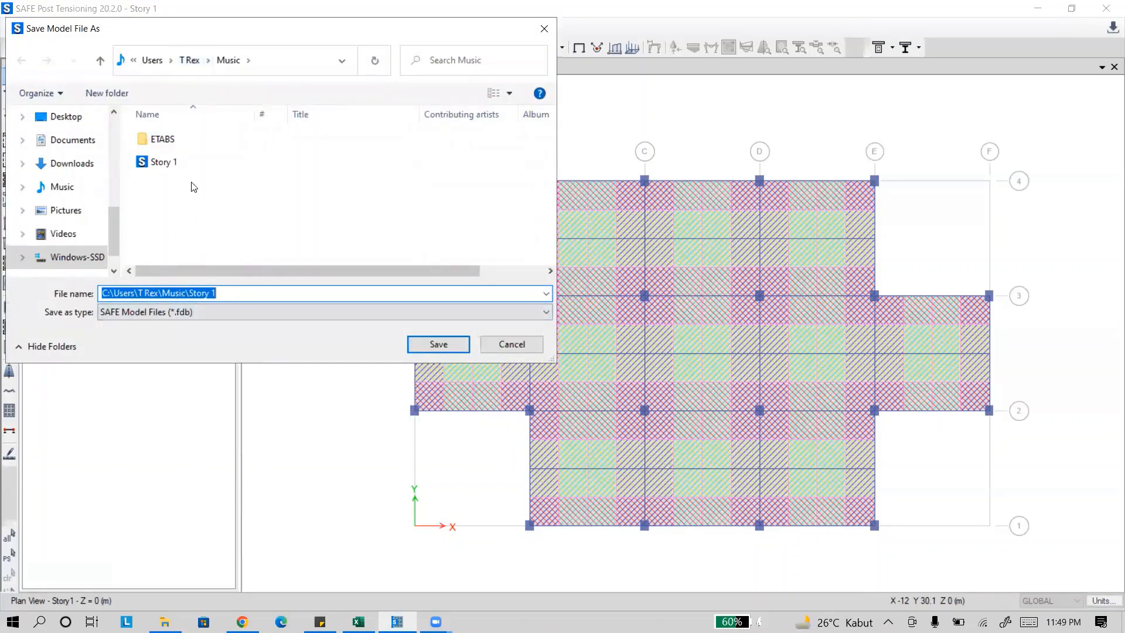
click(182, 164)
click(440, 347)
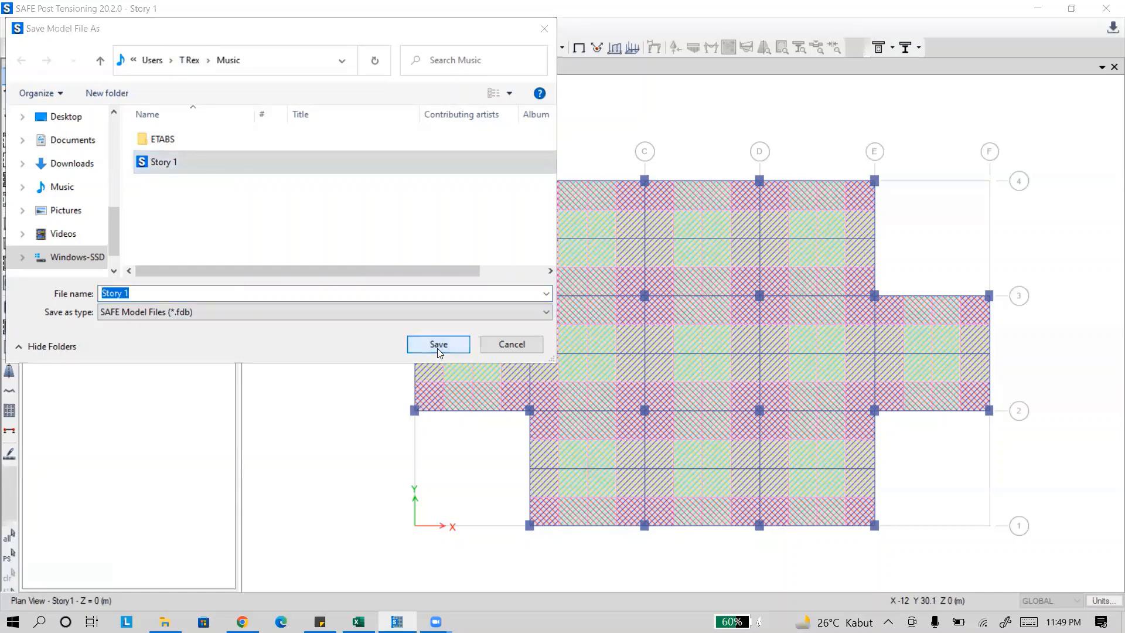
click(597, 313)
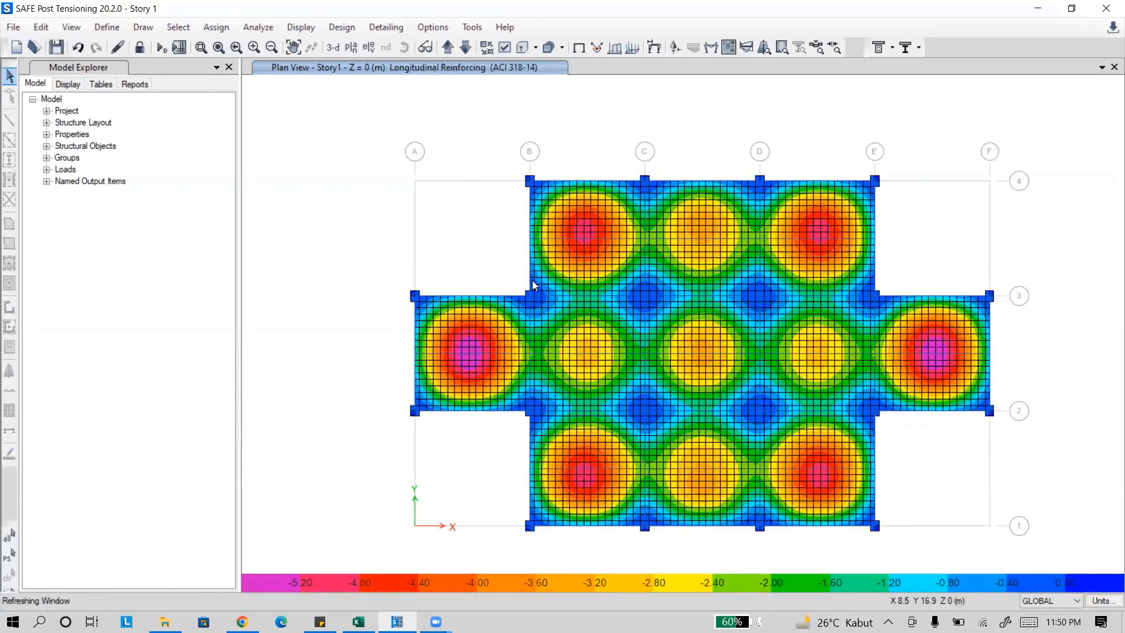
Save the model over the existing Story 1 file again and cancel the repeated save.
key(ctrl+s)
click(180, 167)
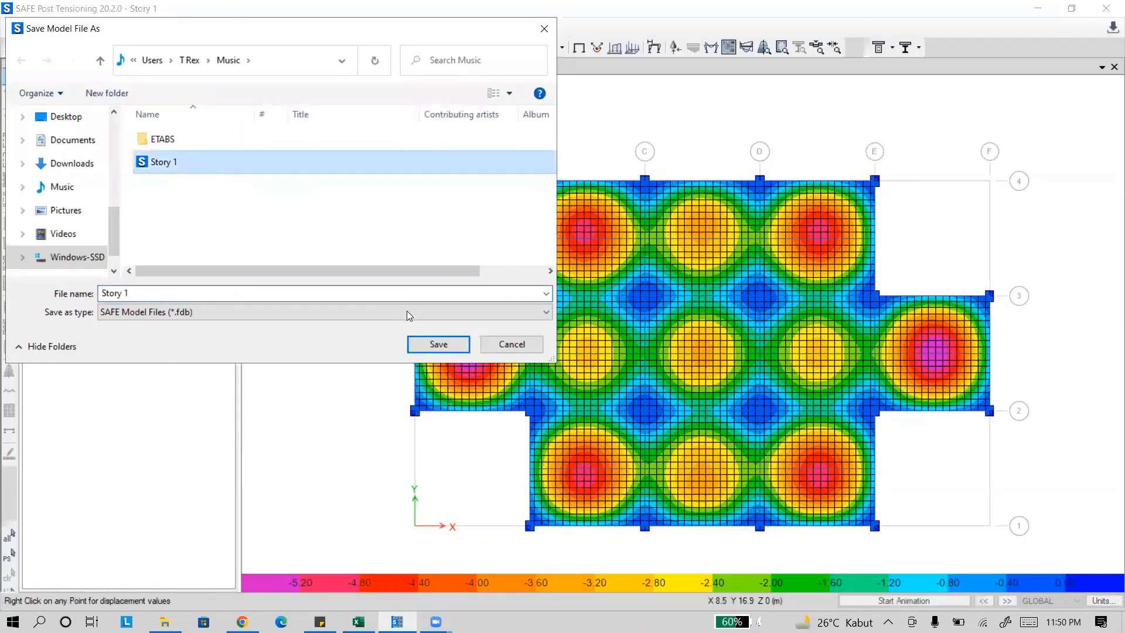
click(433, 343)
click(579, 312)
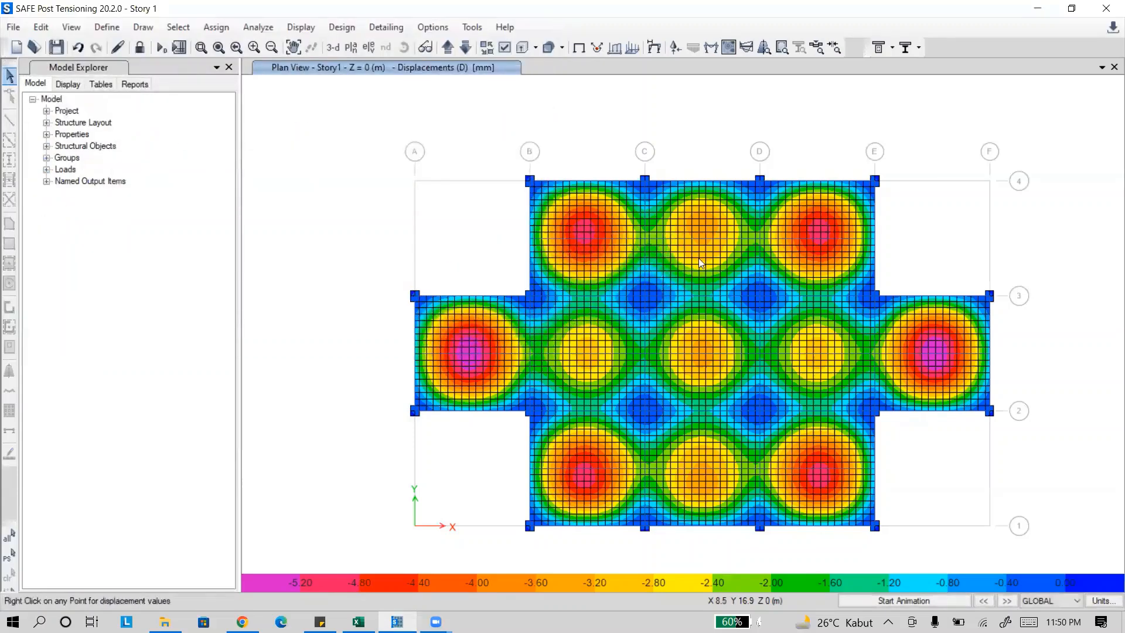
key(ctrl+s)
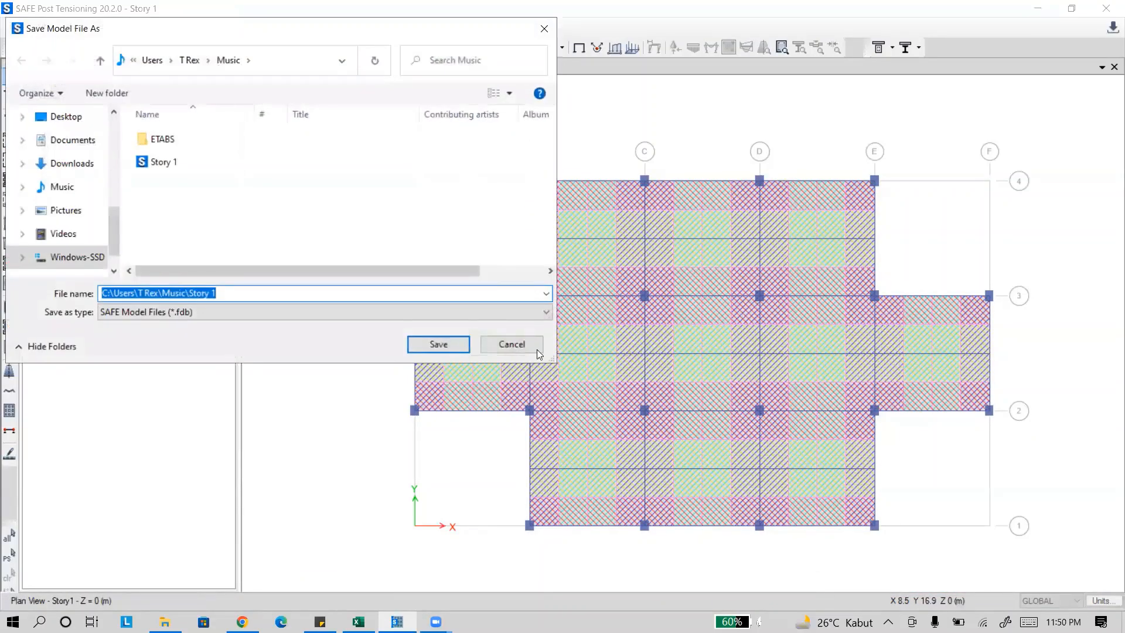
click(511, 344)
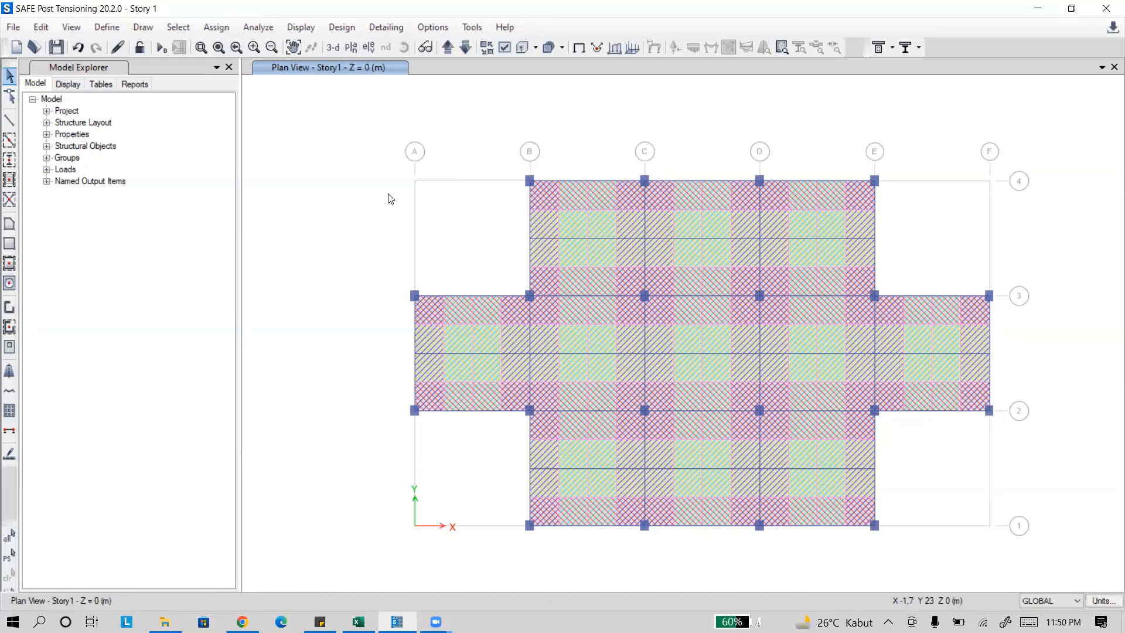
Run the analysis, saving the model under the new file name Story 1x.
click(161, 47)
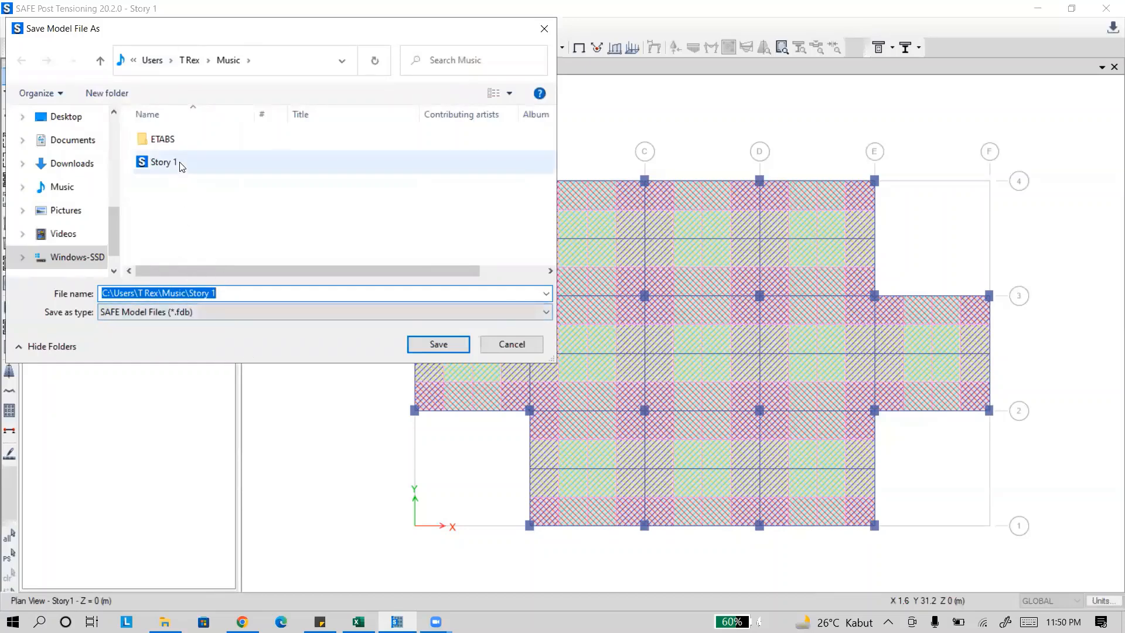
text(Story)
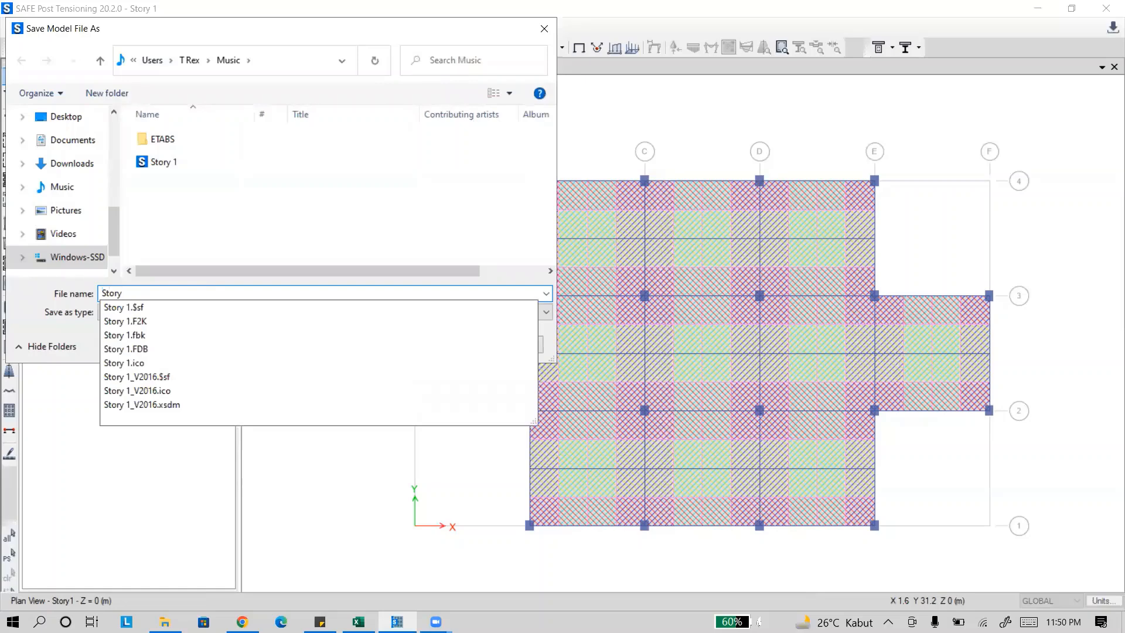
text( 1x)
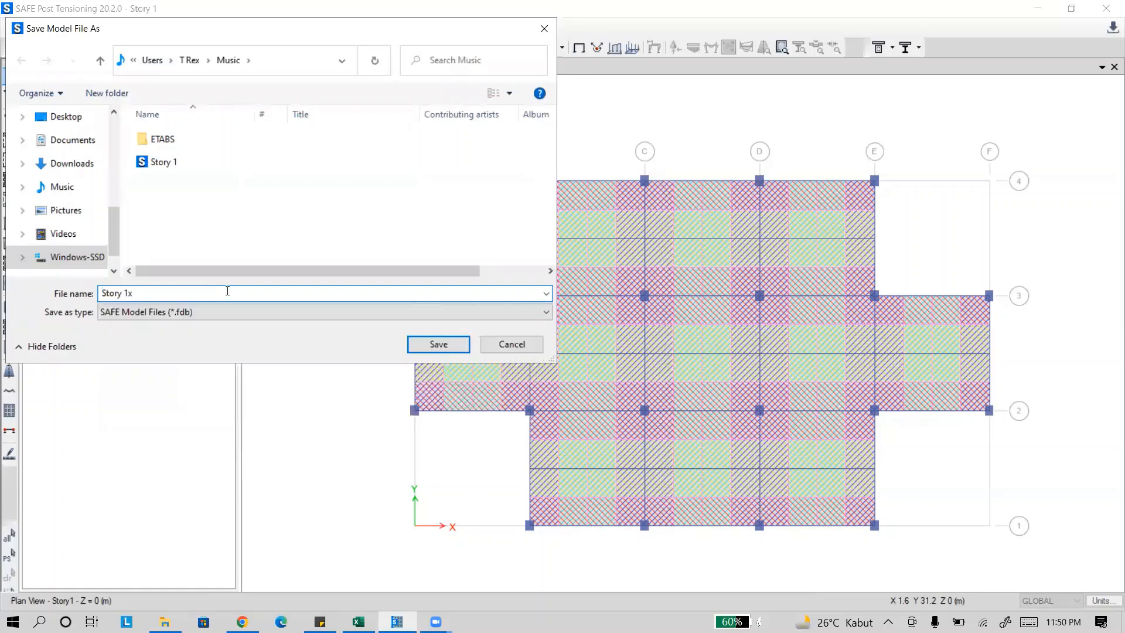
key(Return)
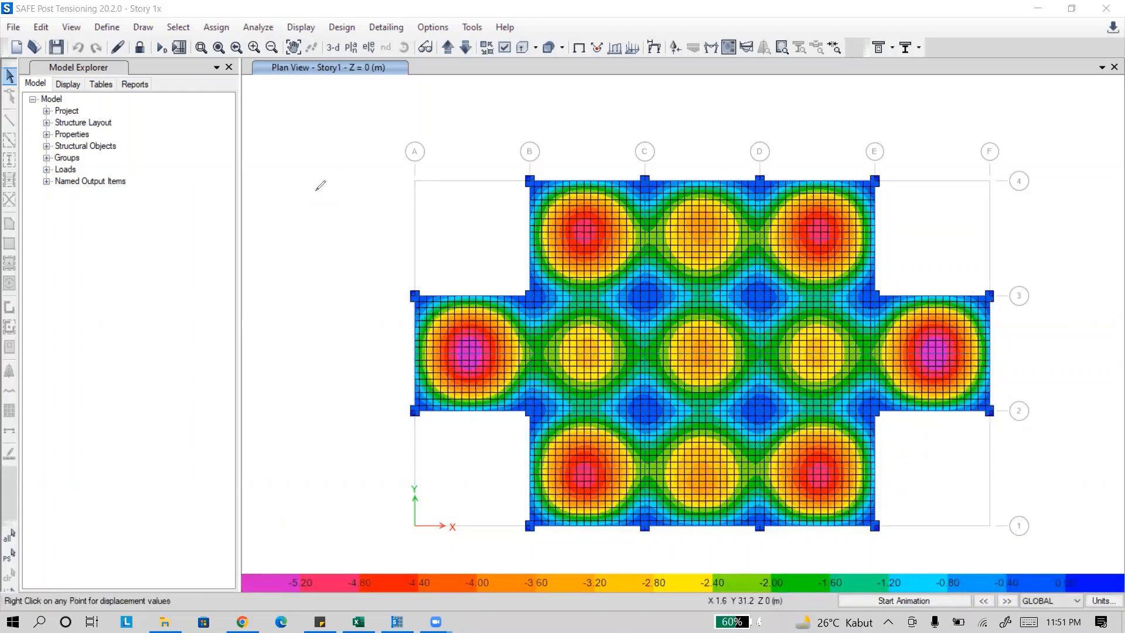
drag(320, 189, 320, 205)
mouse_move(322, 208)
mouse_down()
mouse_move(357, 186)
mouse_move(349, 207)
mouse_move(359, 197)
mouse_up()
mouse_move(365, 188)
mouse_down()
mouse_move(364, 208)
mouse_move(381, 185)
mouse_up()
mouse_move(365, 198)
mouse_down()
mouse_move(378, 195)
mouse_move(381, 207)
mouse_up()
mouse_move(406, 184)
mouse_down()
mouse_move(418, 197)
mouse_move(424, 182)
mouse_up()
drag(432, 180, 438, 198)
mouse_move(447, 173)
mouse_down()
mouse_move(446, 198)
mouse_move(443, 189)
mouse_up()
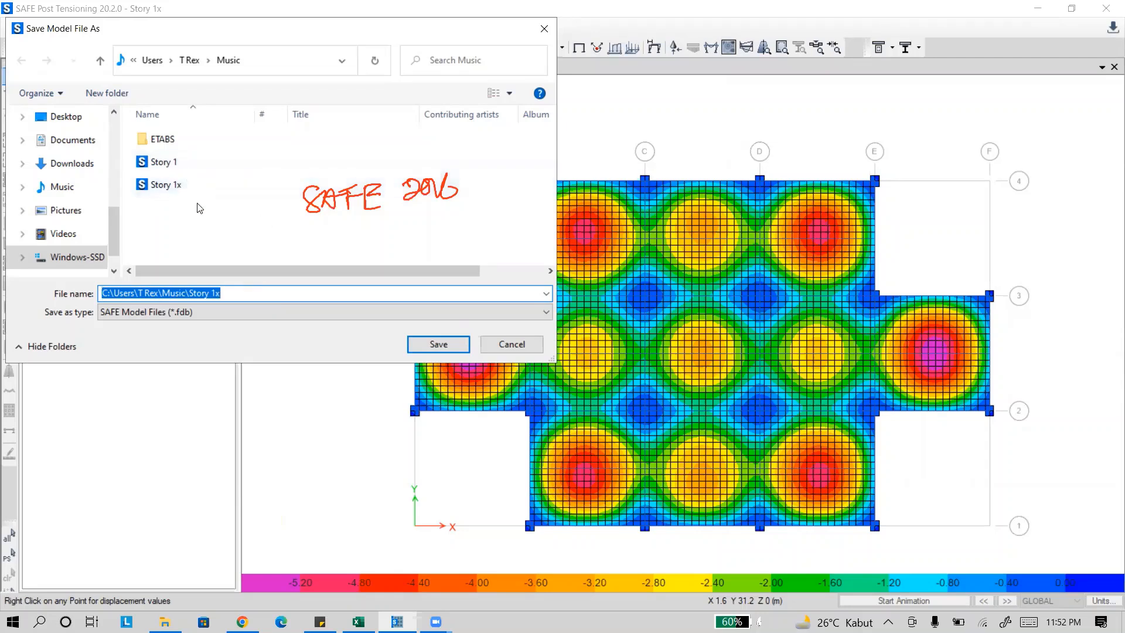
Save the model under the new file name Story 1xx.
click(236, 292)
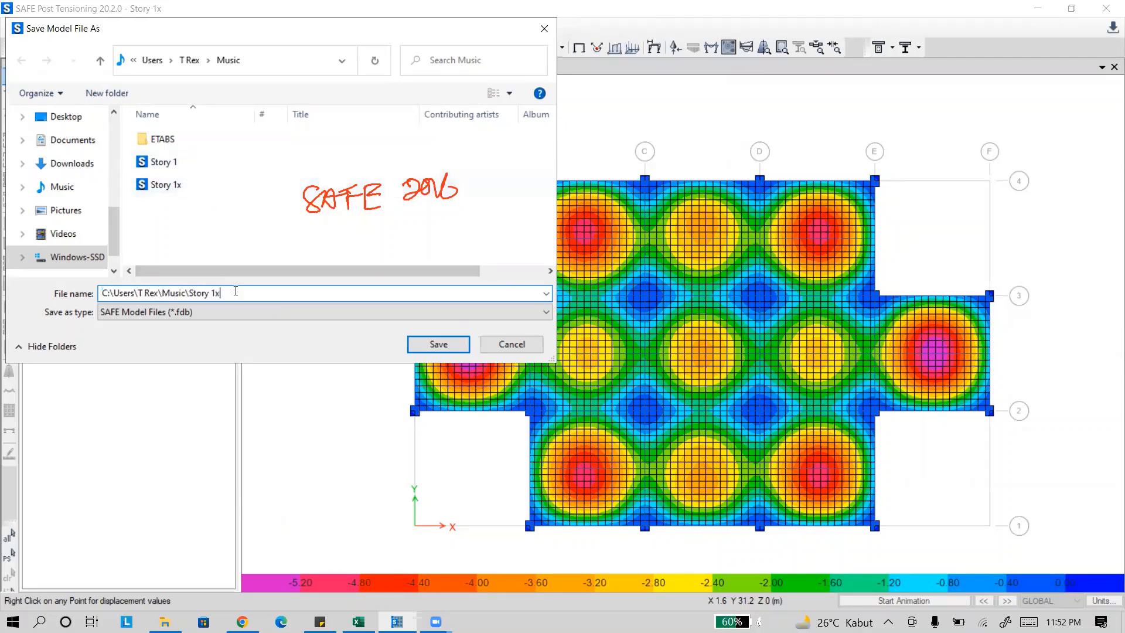
key(ctrl+a)
text(Story)
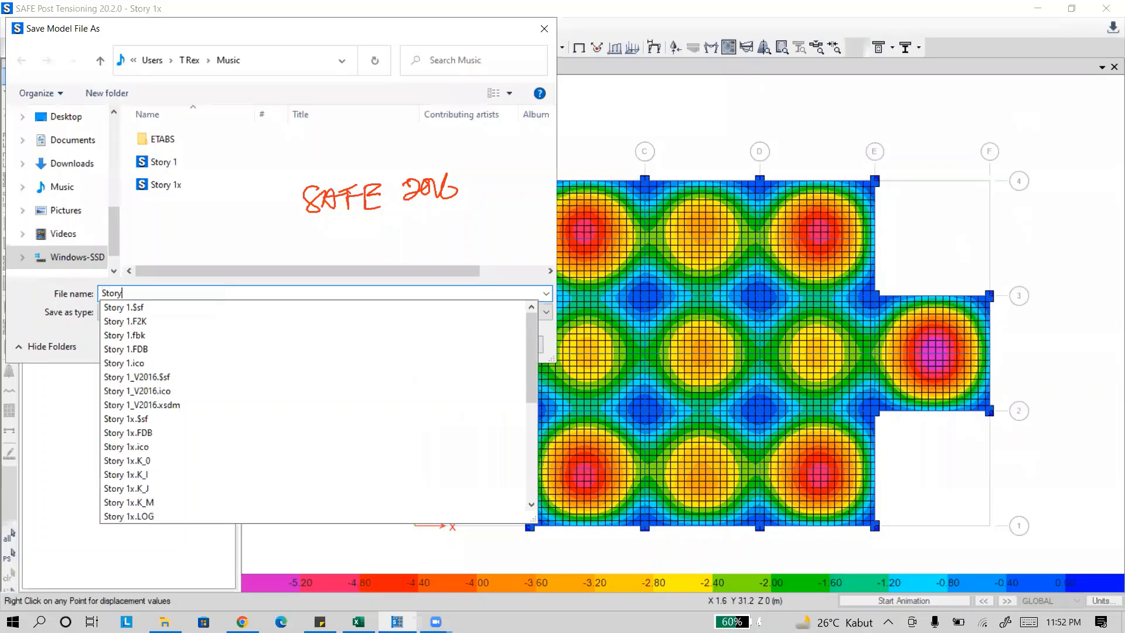
text( 2)
key(BackSpace)
text(1xx)
key(Return)
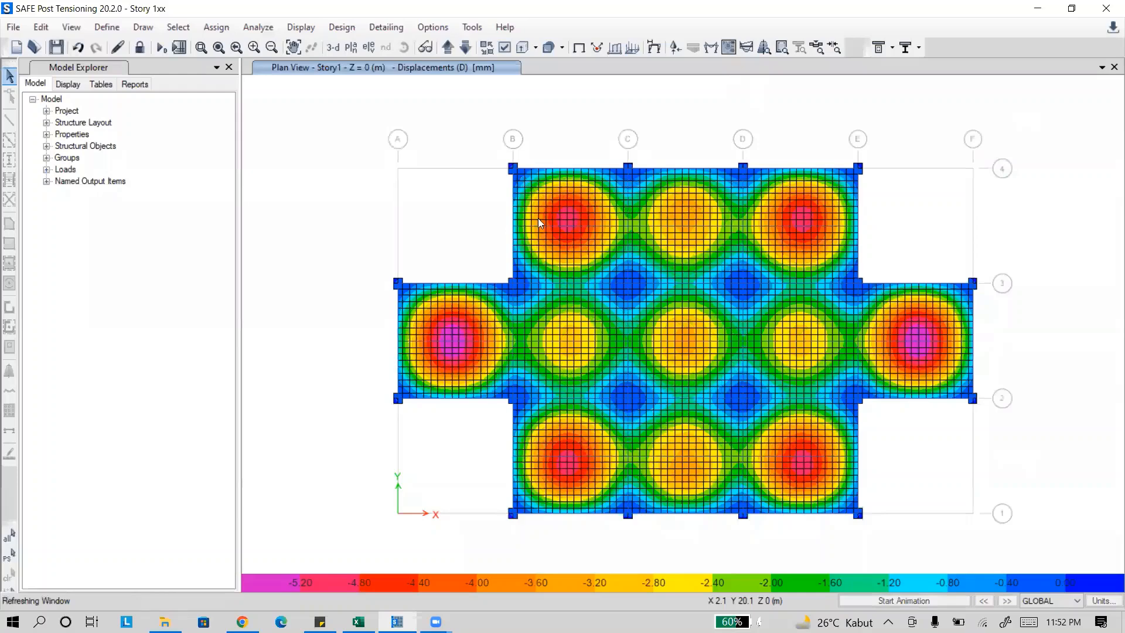
Read the load case D joint displacements near grid 3 between grids C and D and in the slab panel by grid A.
right_click(696, 250)
right_click(696, 280)
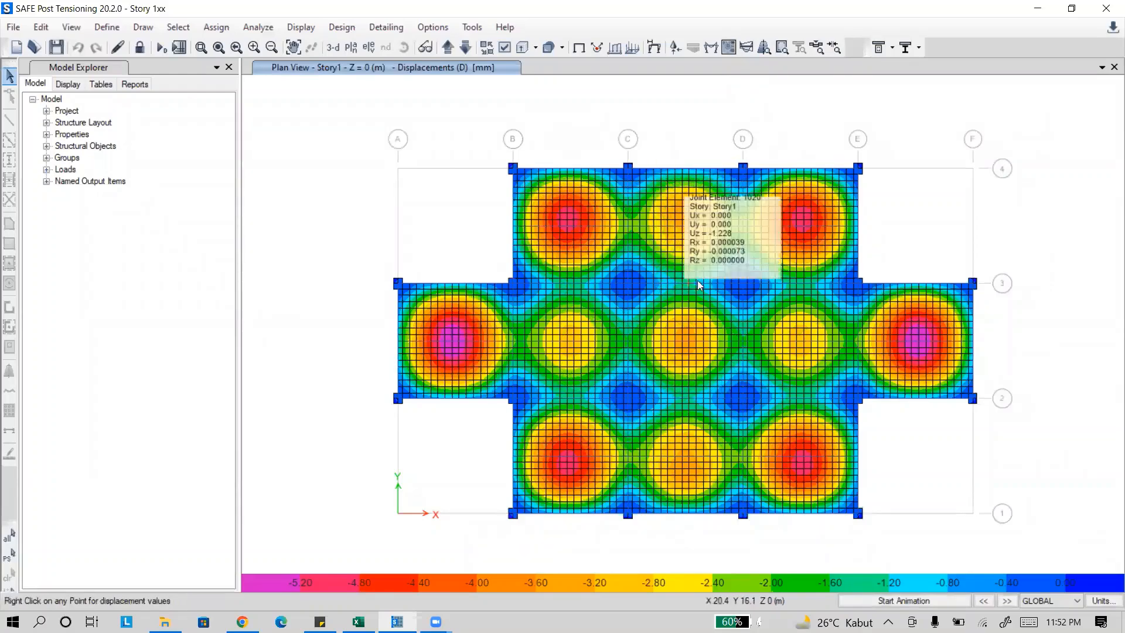
right_click(410, 332)
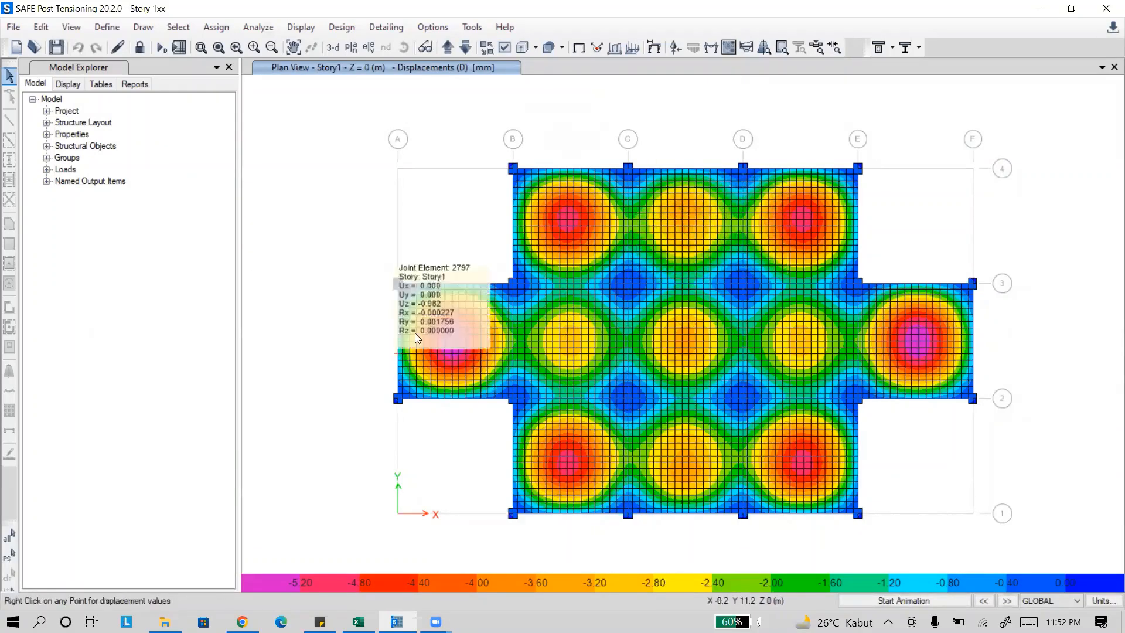
right_click(408, 291)
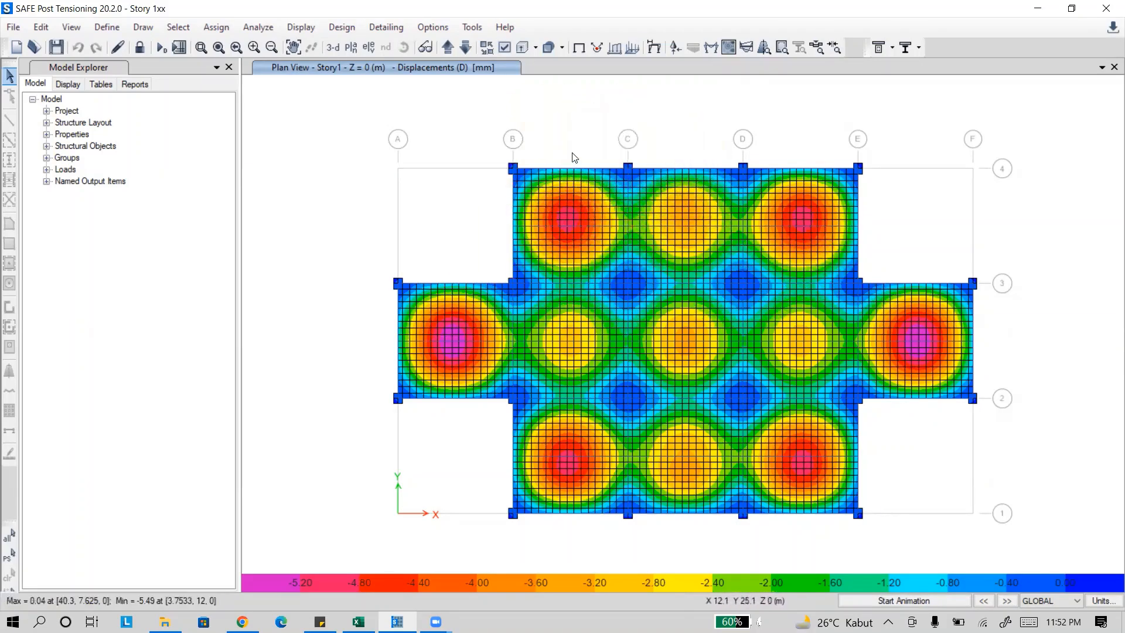
Display the deformed shape contours for the LONGTERM load combination.
click(654, 47)
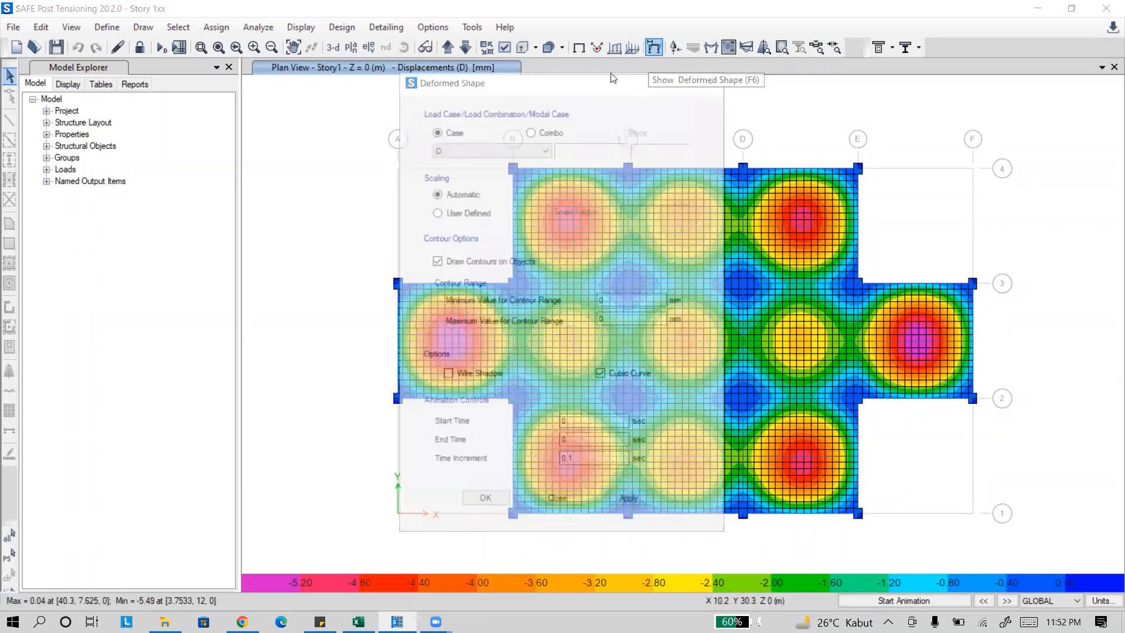
click(532, 130)
click(545, 149)
click(503, 156)
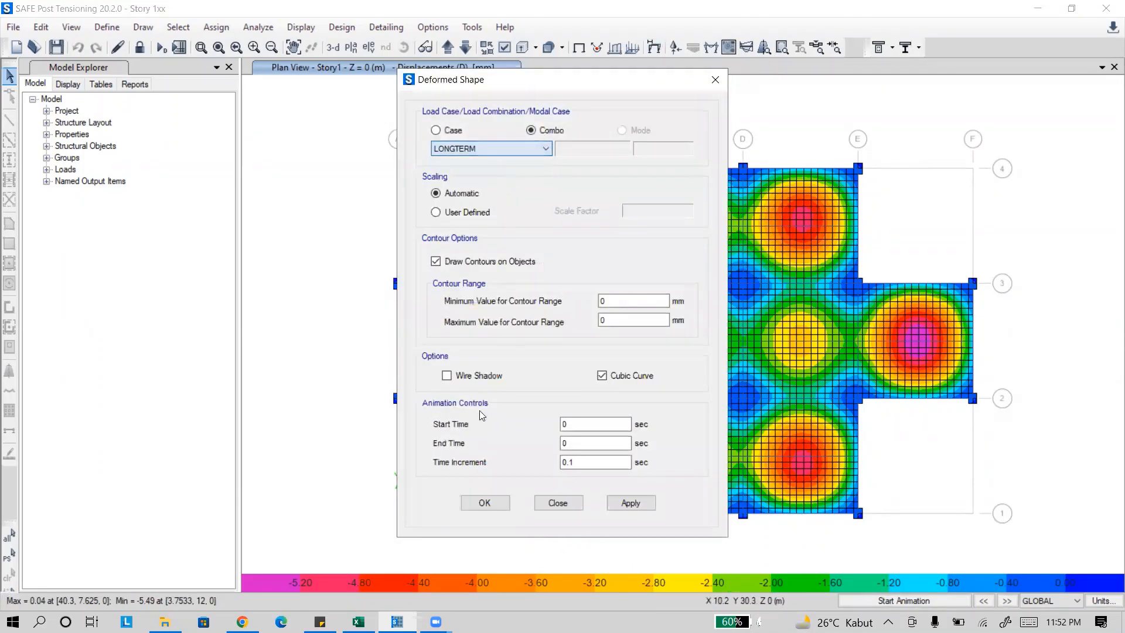
click(484, 504)
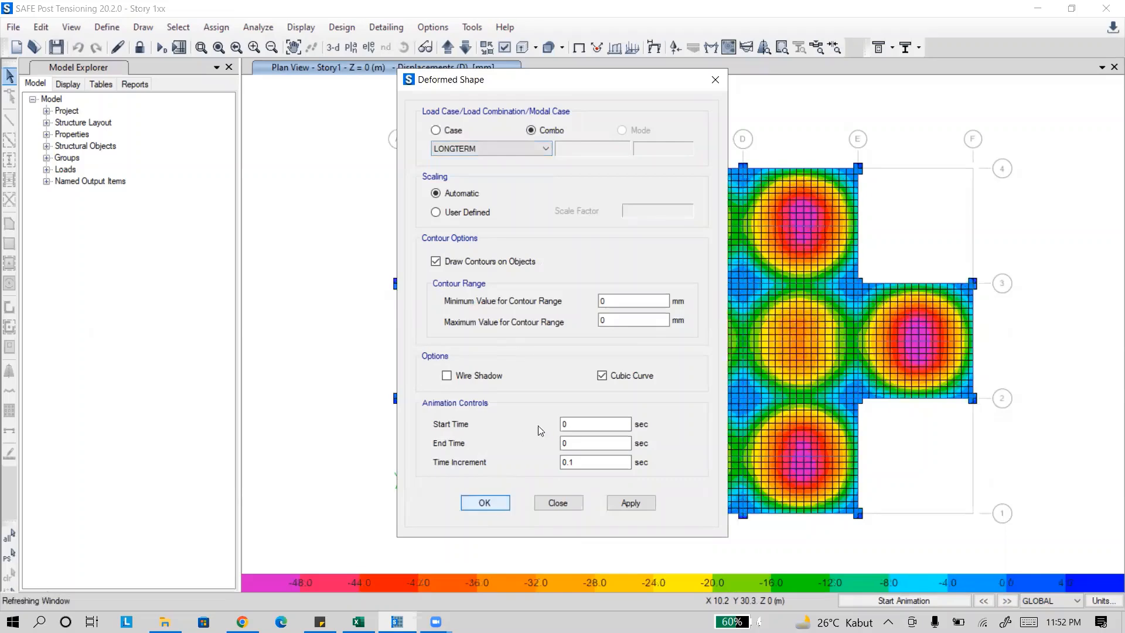
Read the LONGTERM joint displacements in the slab panel by grid A and the panel between grids B and C near grid 4.
mouse_move(846, 471)
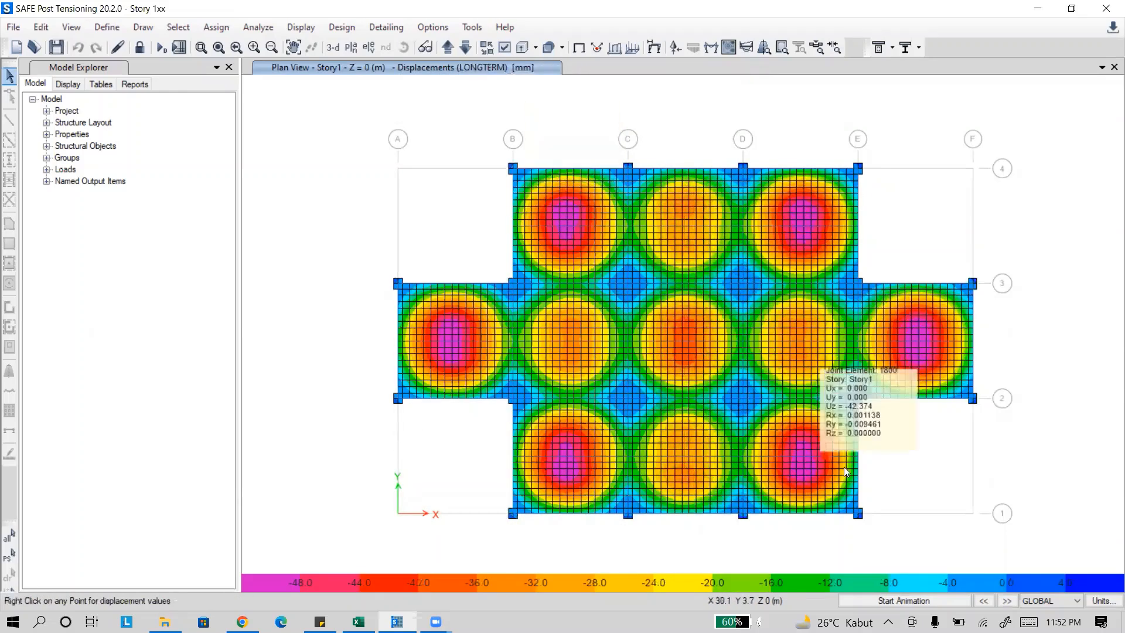
mouse_move(457, 345)
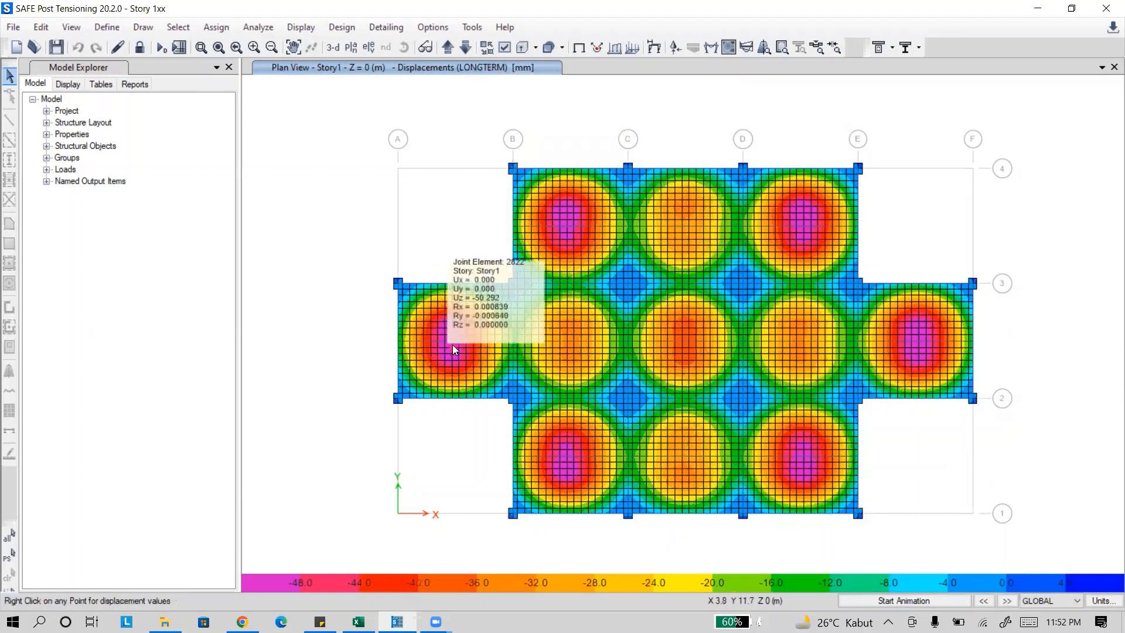
mouse_move(566, 218)
Handwrite the long-term deflection 50,292 mm as a screen annotation above grid F.
click(471, 29)
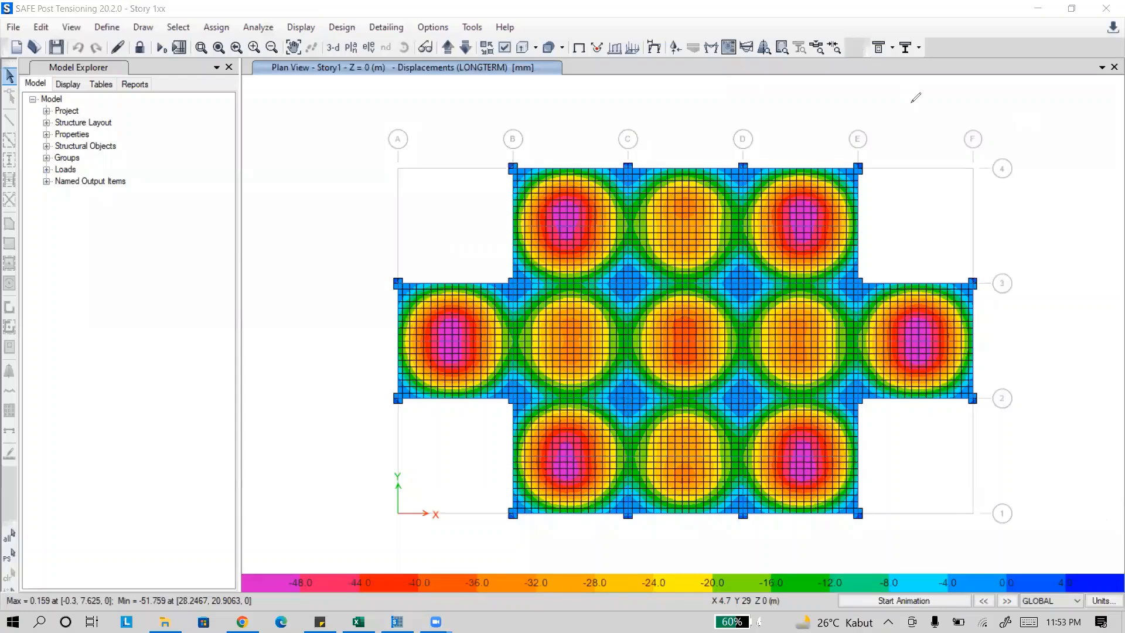
drag(924, 100, 990, 93)
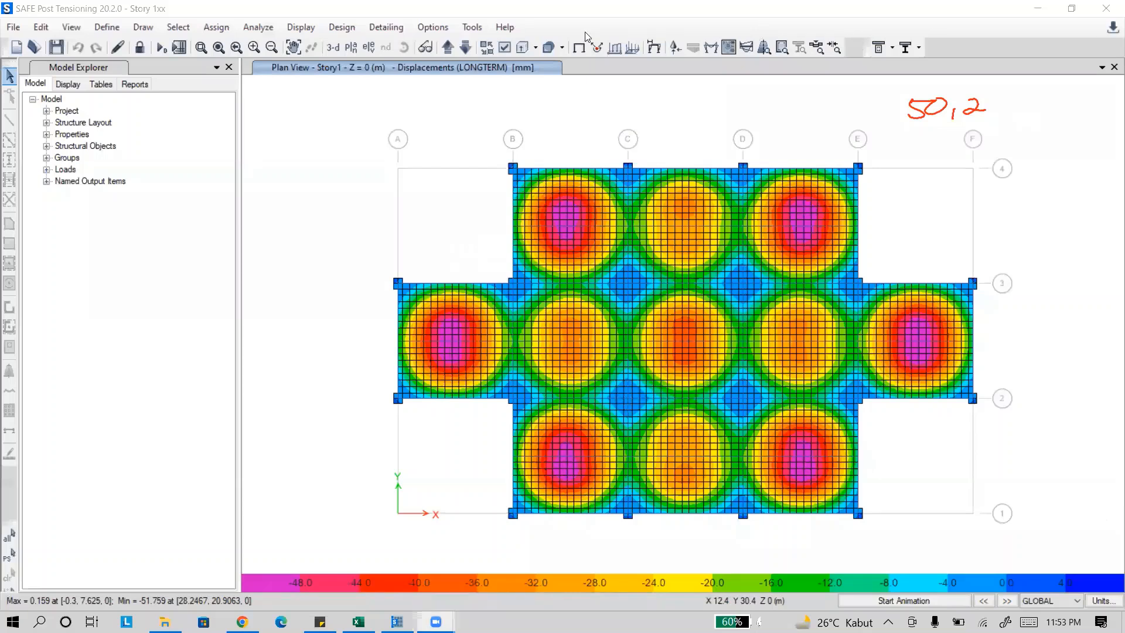
drag(991, 99, 999, 117)
drag(1012, 103, 1087, 99)
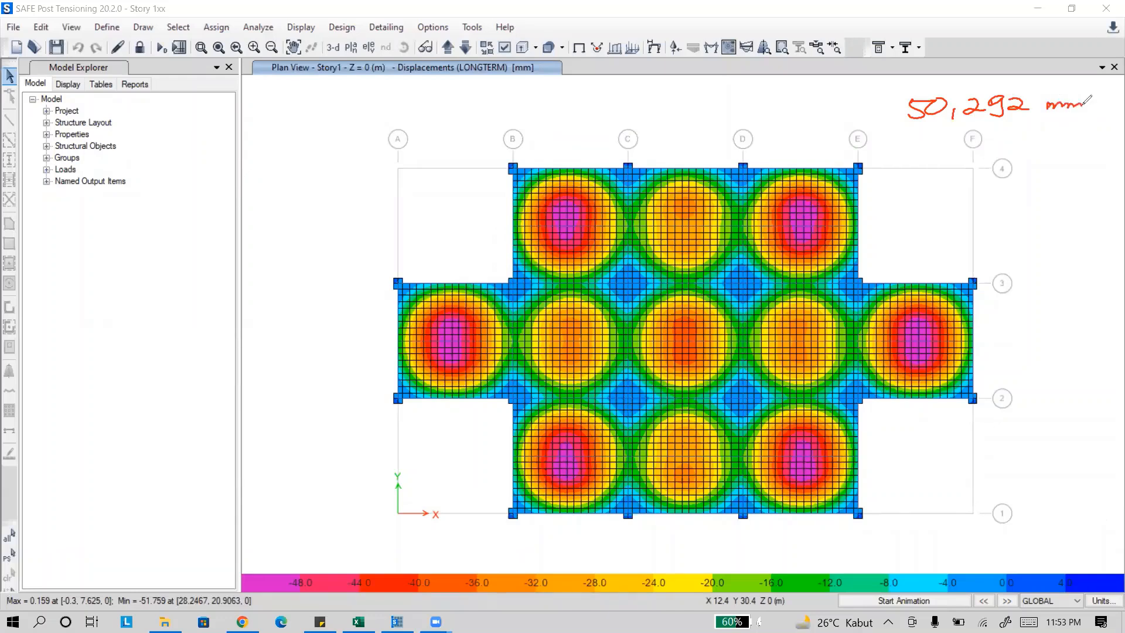
Handwrite the allowable deflection calculation L/240 = 8000/240 = 33,3 below the noted long-term deflection.
mouse_move(922, 169)
mouse_down()
mouse_move(934, 188)
mouse_move(923, 230)
mouse_move(955, 220)
mouse_move(967, 229)
mouse_move(980, 204)
mouse_move(1023, 203)
mouse_up()
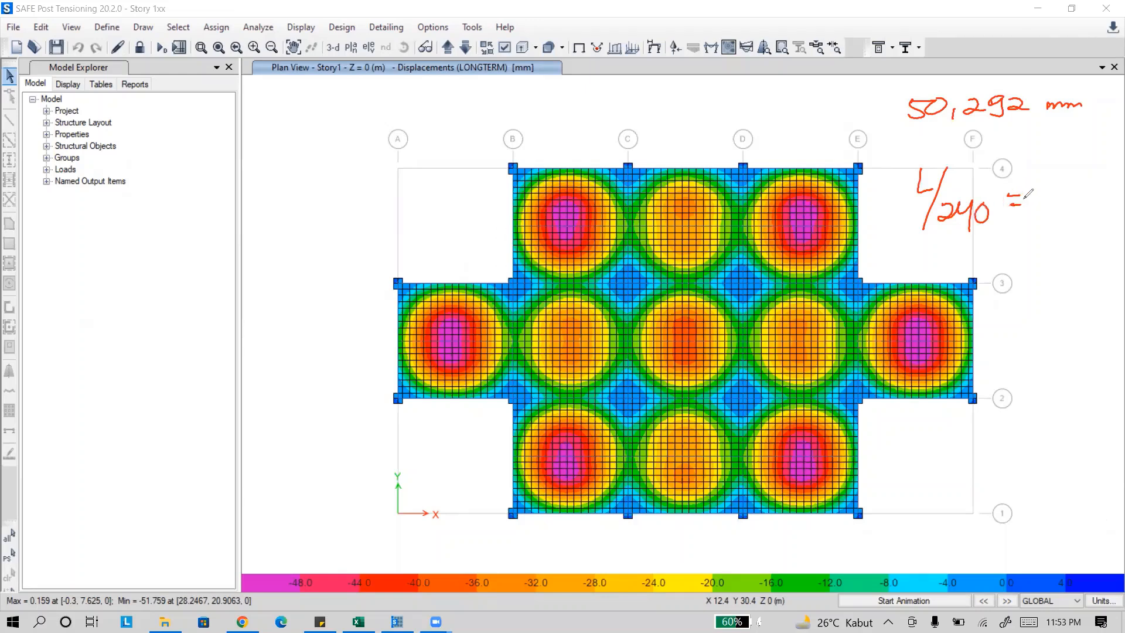
mouse_move(1052, 164)
mouse_down()
mouse_move(1045, 177)
mouse_move(1076, 168)
mouse_move(1056, 195)
mouse_move(1083, 193)
mouse_move(1057, 223)
mouse_move(1070, 220)
mouse_up()
drag(1067, 211, 1070, 233)
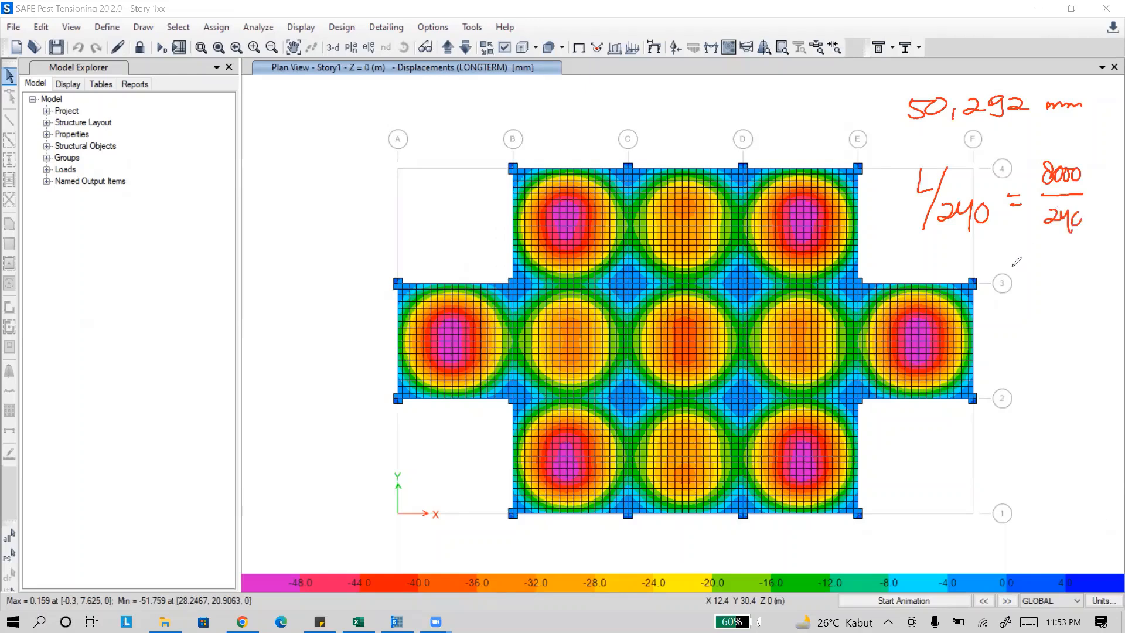
mouse_move(1009, 268)
mouse_down()
mouse_move(1024, 266)
mouse_move(1025, 278)
mouse_up()
mouse_move(1037, 262)
mouse_down()
mouse_move(1038, 280)
mouse_move(1089, 274)
mouse_move(1073, 284)
mouse_up()
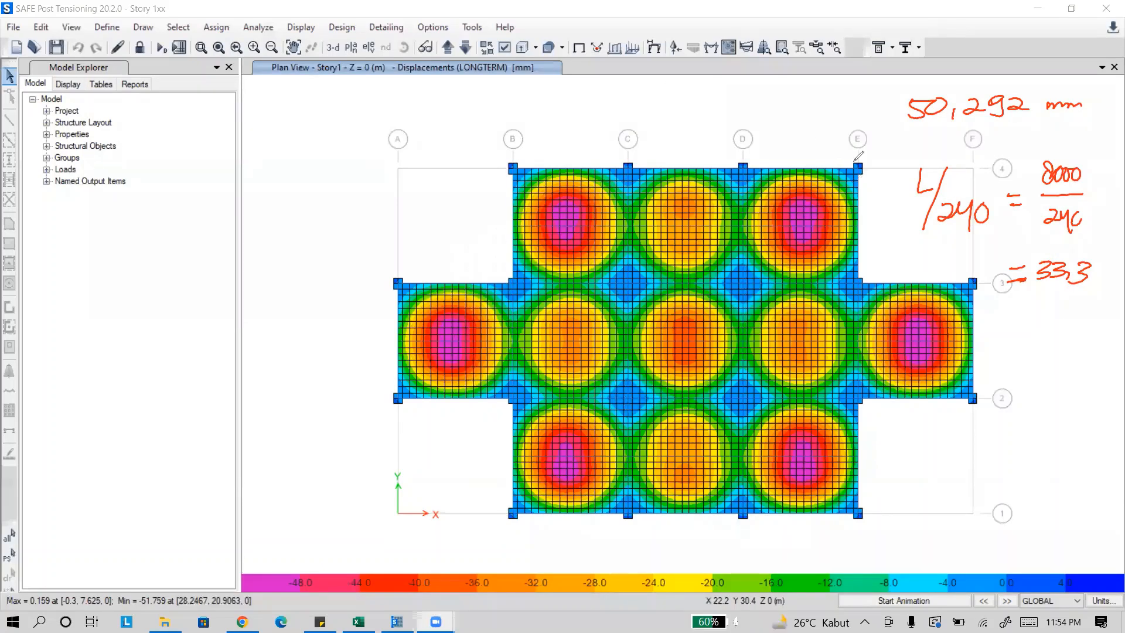
Handwrite the remedies "Perbesar pelat" and "Perbesar balok anak" over the plan near grids A and B.
mouse_move(281, 154)
mouse_down()
mouse_move(286, 179)
mouse_move(285, 165)
mouse_move(310, 175)
mouse_move(410, 137)
mouse_move(433, 173)
mouse_move(469, 152)
mouse_up()
drag(476, 141, 492, 151)
drag(480, 138, 504, 132)
mouse_move(289, 197)
mouse_down()
mouse_move(290, 225)
mouse_move(300, 213)
mouse_move(315, 224)
mouse_up()
mouse_move(315, 221)
mouse_down()
mouse_move(328, 199)
mouse_move(363, 212)
mouse_move(418, 189)
mouse_move(479, 193)
mouse_move(498, 176)
mouse_up()
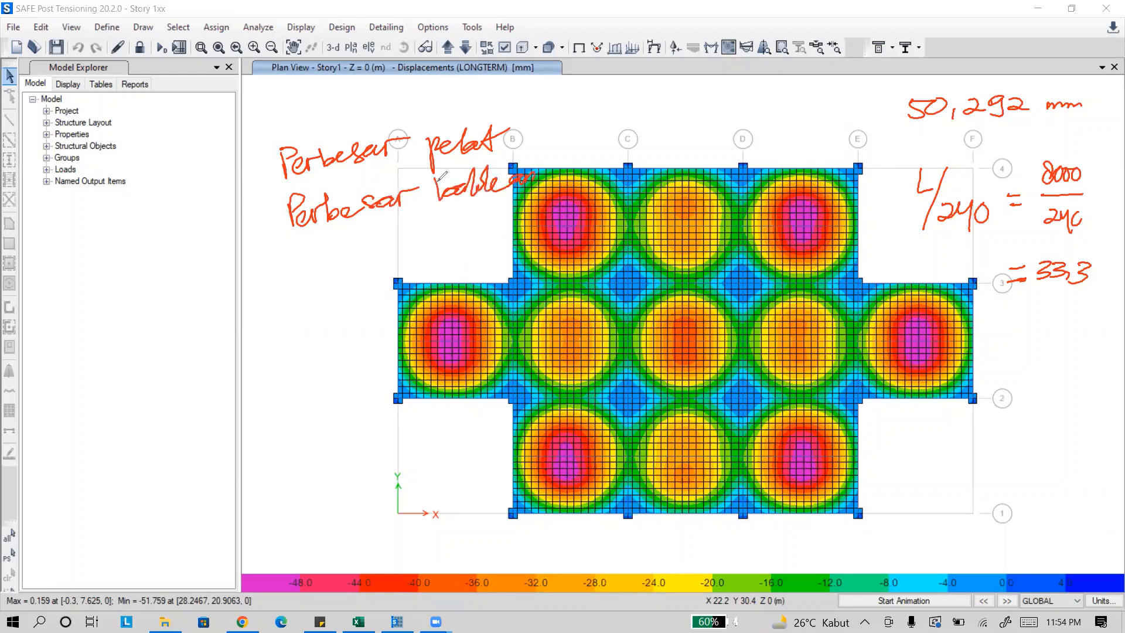
drag(551, 175, 600, 174)
Handwrite the further remedies "Camber" and "Menambah balok" below the first two, and clear all annotations from the plan.
mouse_move(327, 249)
mouse_down()
mouse_move(310, 289)
mouse_move(405, 257)
mouse_move(427, 238)
mouse_up()
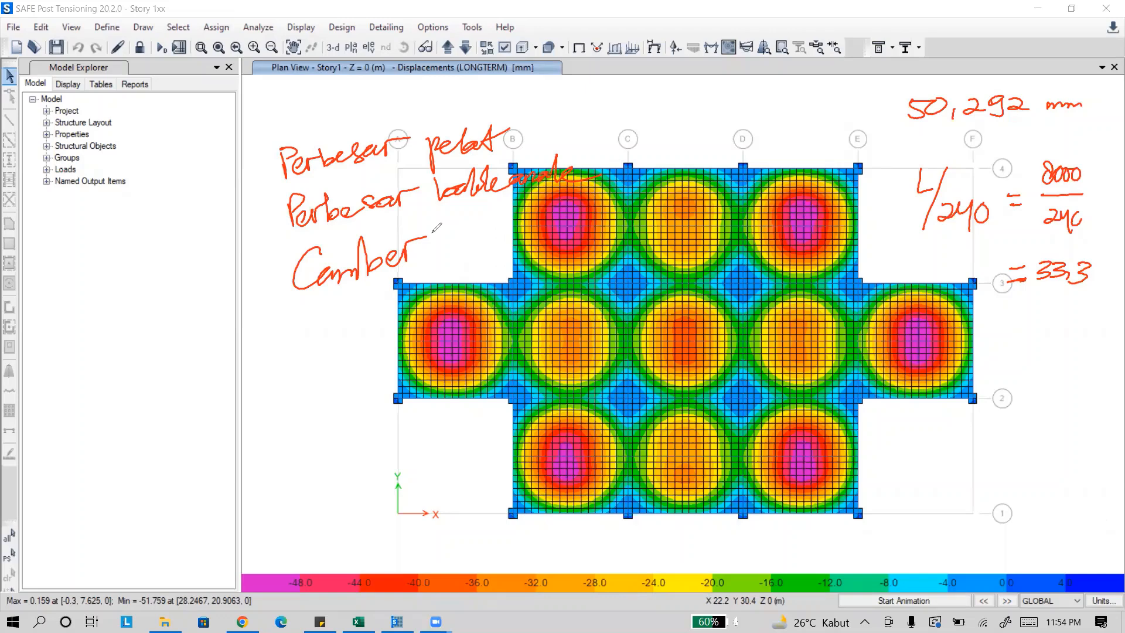
mouse_move(303, 313)
mouse_down()
mouse_move(326, 341)
mouse_move(380, 329)
mouse_up()
mouse_move(387, 287)
mouse_down()
mouse_move(406, 303)
mouse_move(445, 301)
mouse_up()
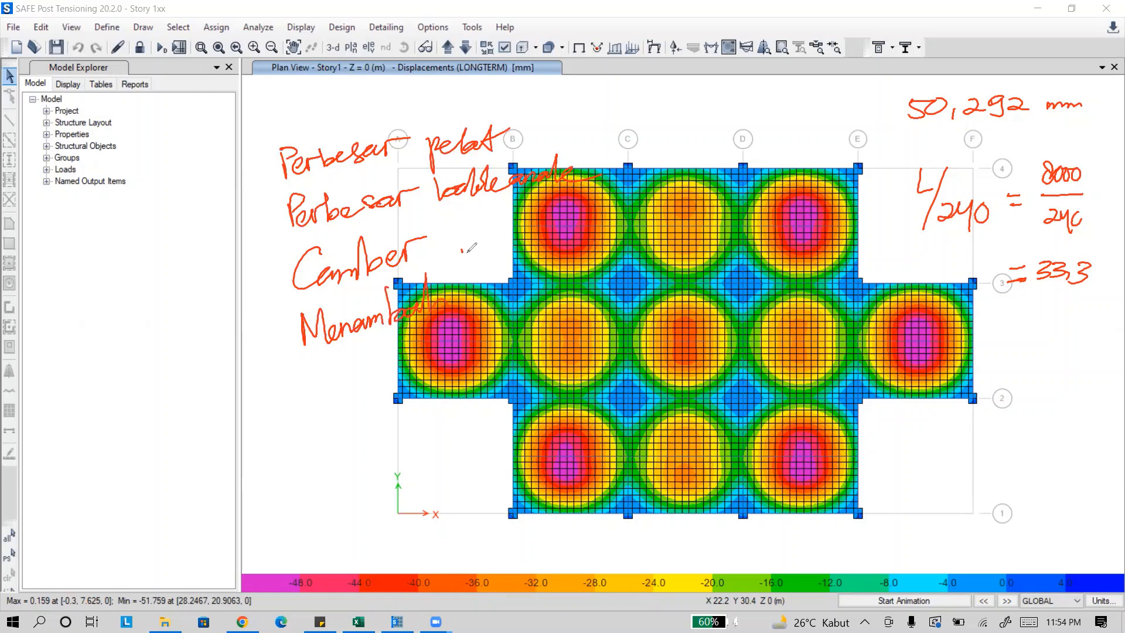
mouse_move(464, 249)
mouse_down()
mouse_move(475, 288)
mouse_move(499, 285)
mouse_up()
drag(500, 281, 509, 275)
drag(520, 235, 542, 264)
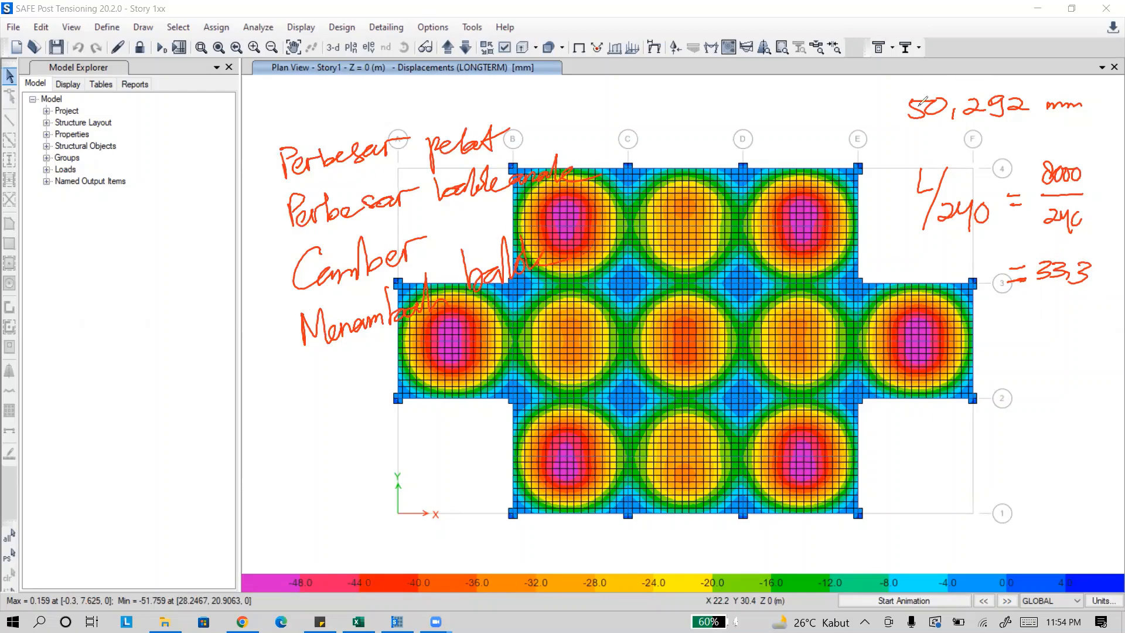
mouse_move(842, 109)
mouse_down()
mouse_move(885, 105)
mouse_move(872, 111)
mouse_up()
click(873, 111)
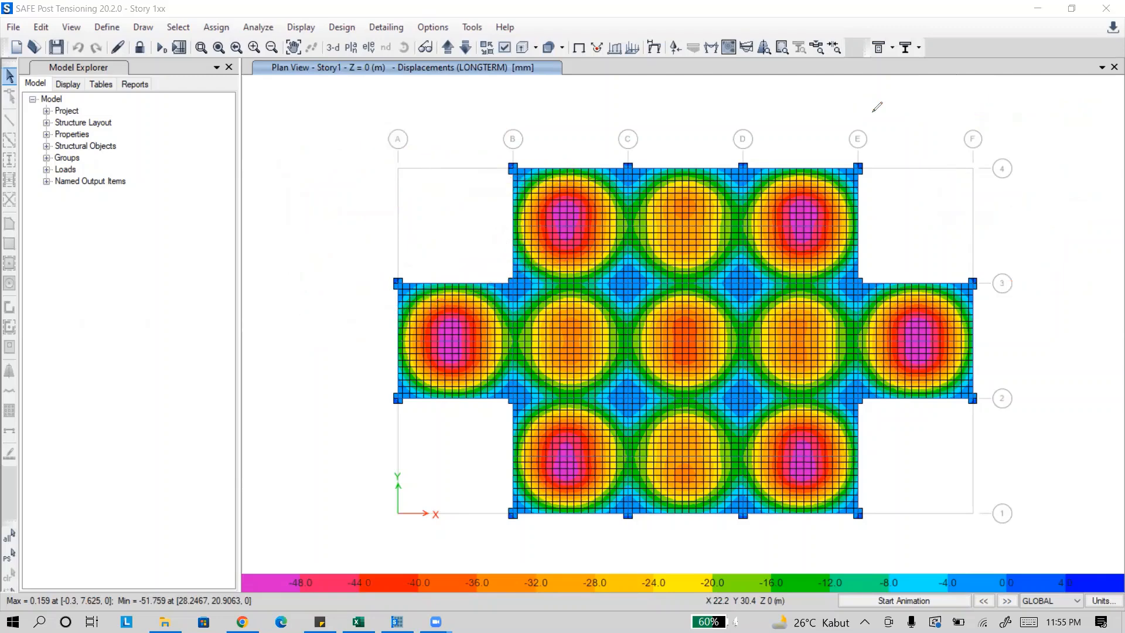
Read the LONGTERM joint displacements in the slab panel between grids D and E near grid 4.
middle_drag(468, 195, 463, 187)
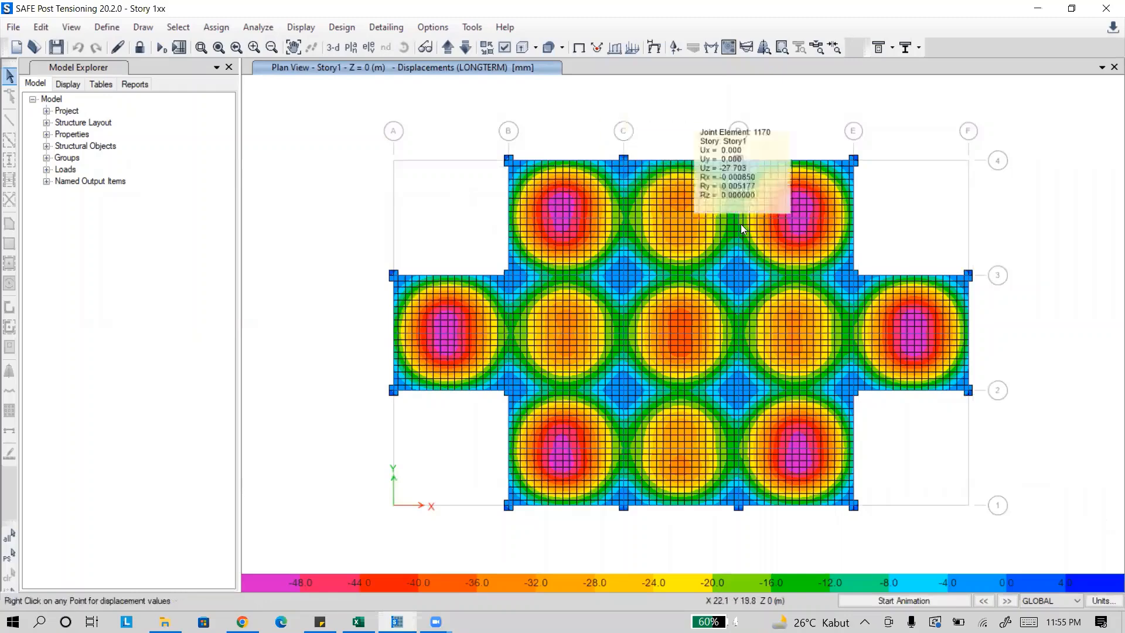
mouse_move(814, 221)
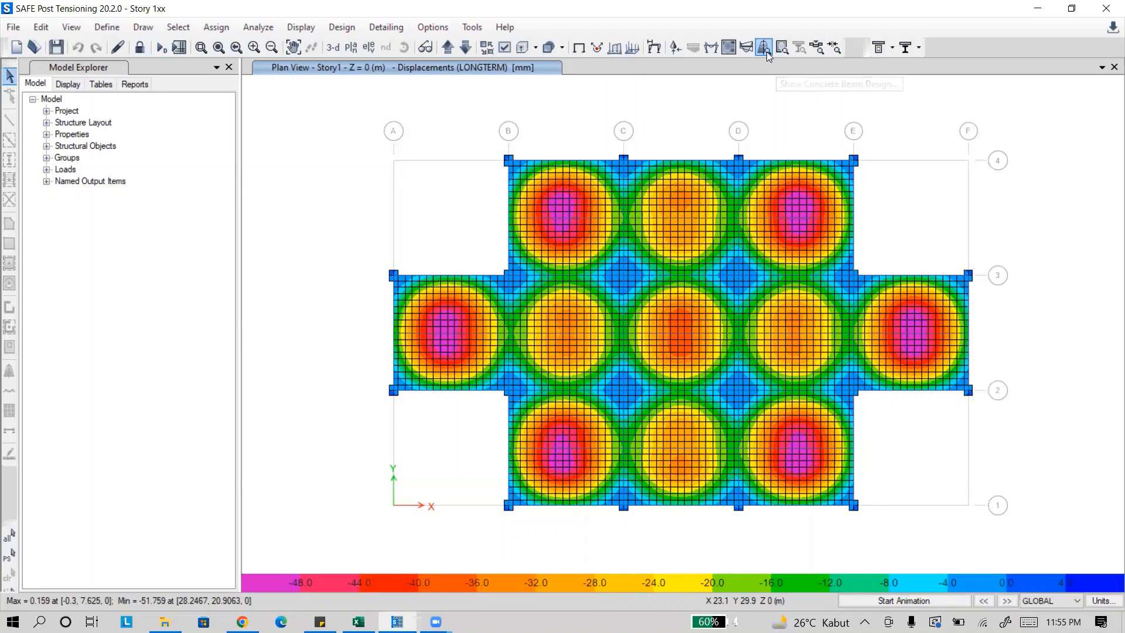
Display the layer A strip moment diagrams for the UDConS2 load combination and read the moments along the strips.
click(746, 50)
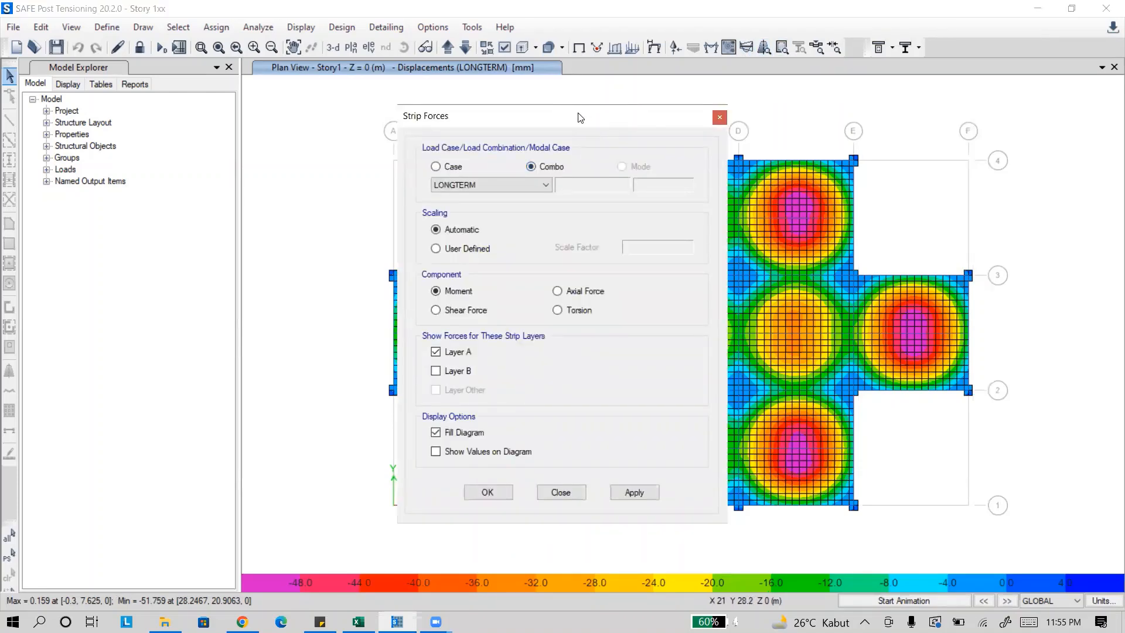
drag(579, 118, 204, 72)
click(155, 139)
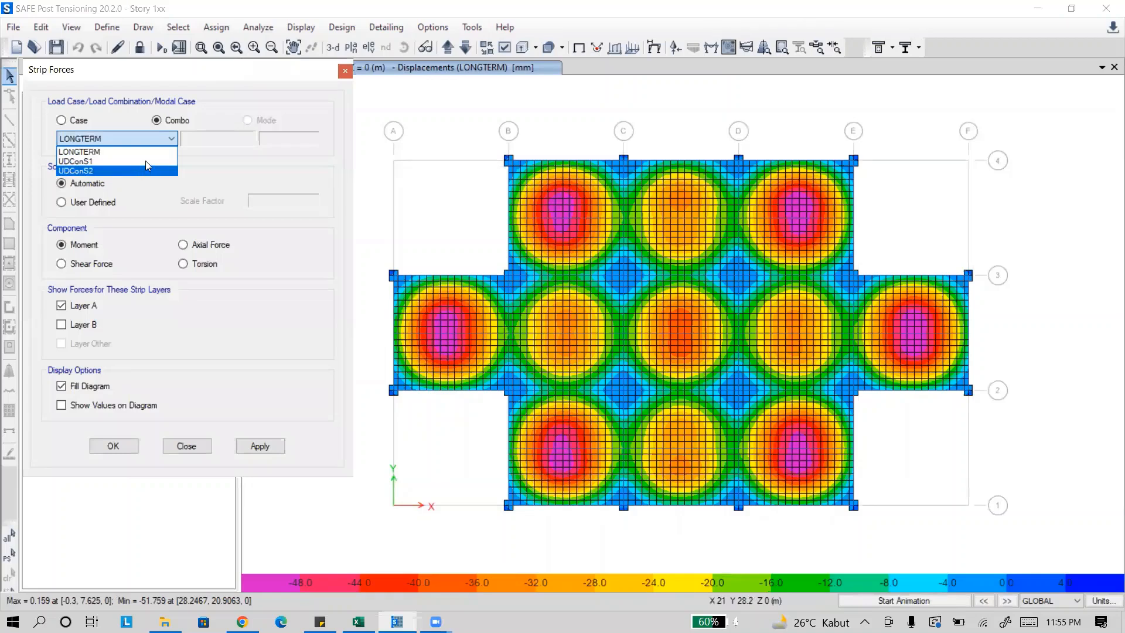
click(147, 165)
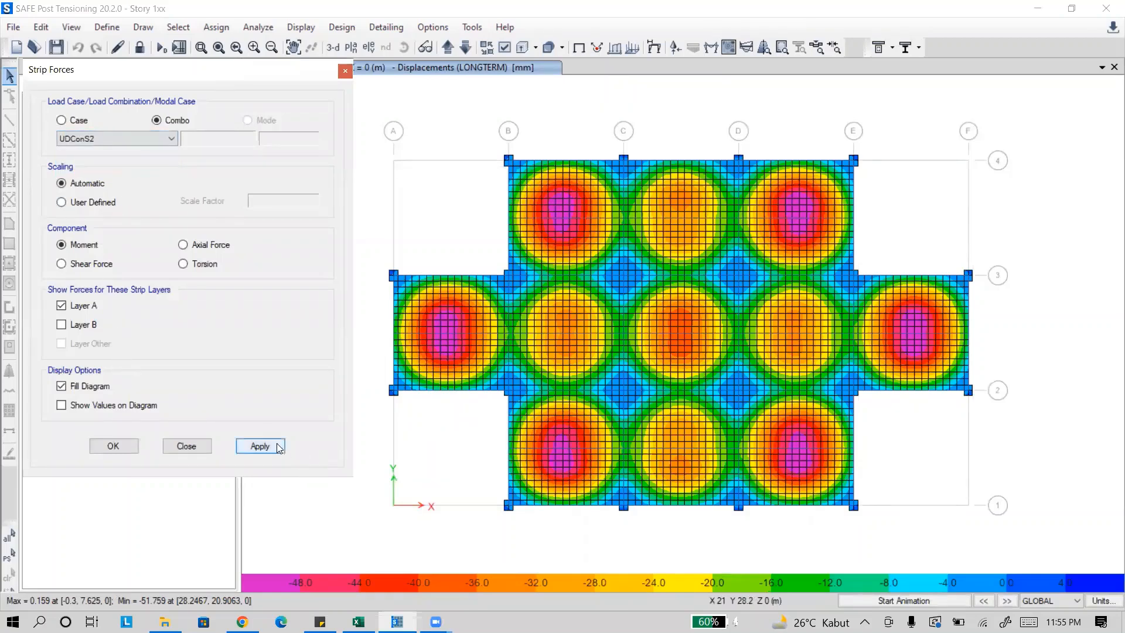
click(764, 48)
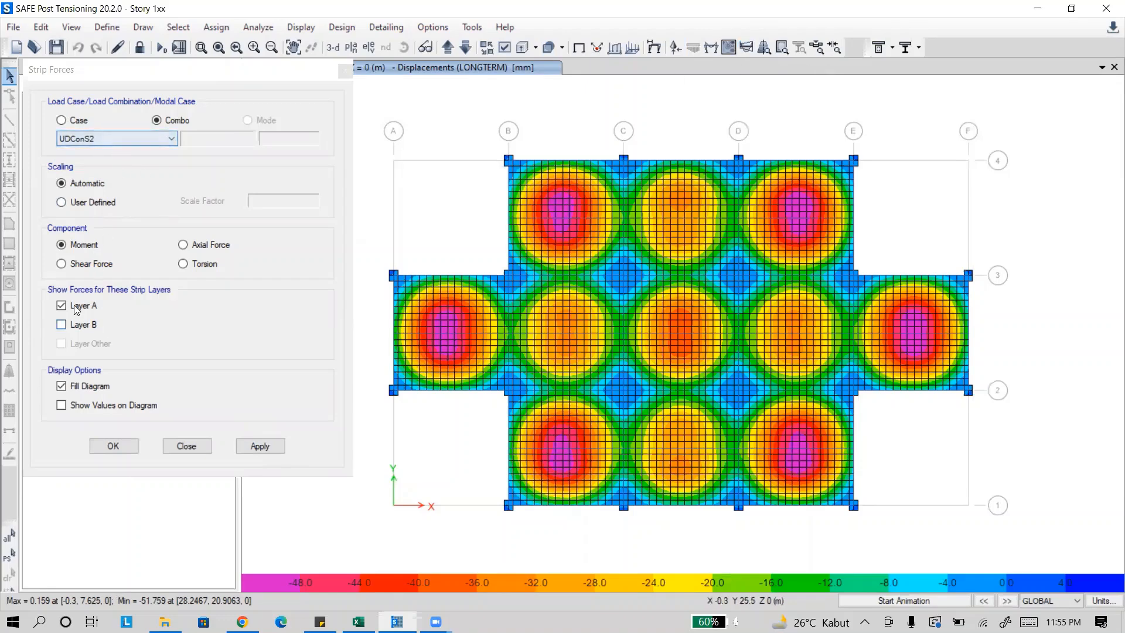
click(276, 446)
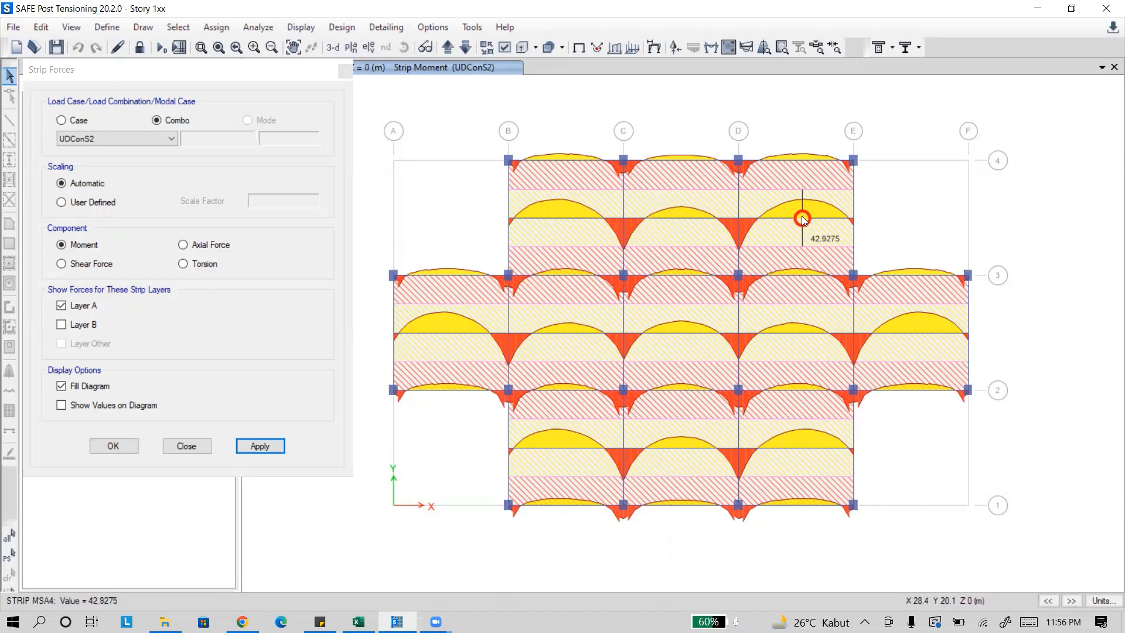
click(345, 71)
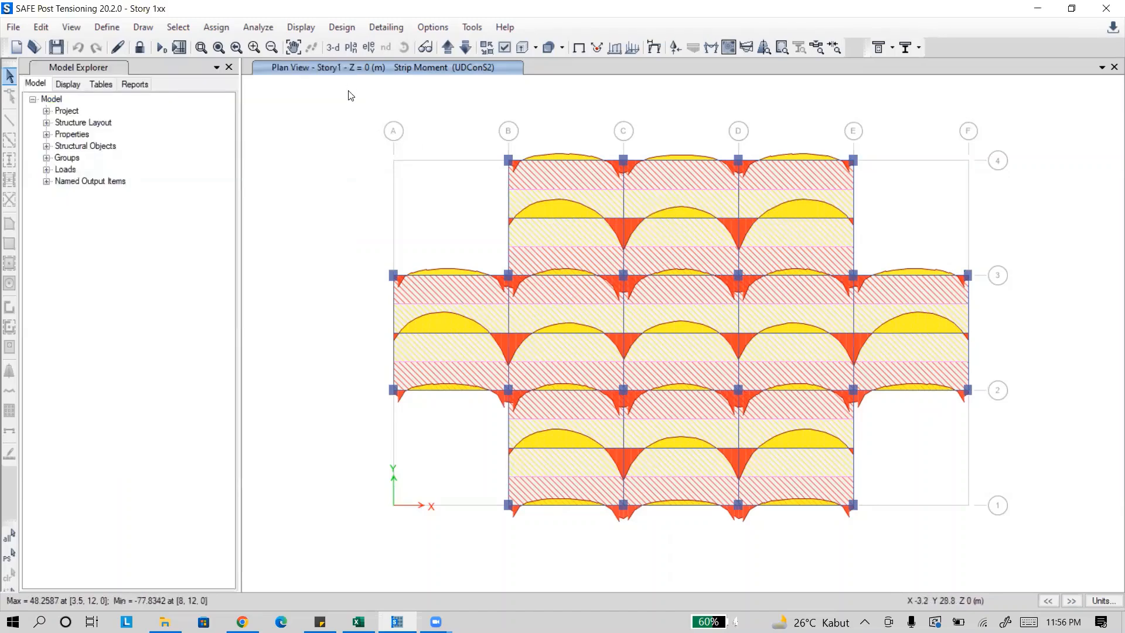
Set the slab design display to strip based, enveloping flexural reinforcement for layer A, with minimum reinforcing imposed.
click(765, 48)
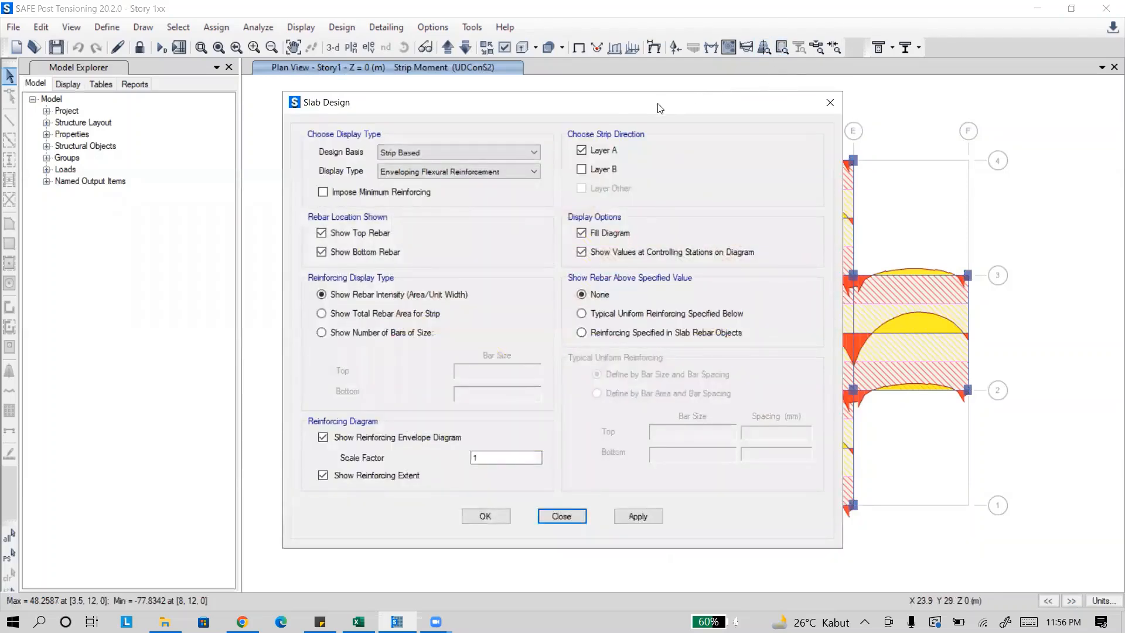
drag(660, 109, 403, 93)
click(176, 136)
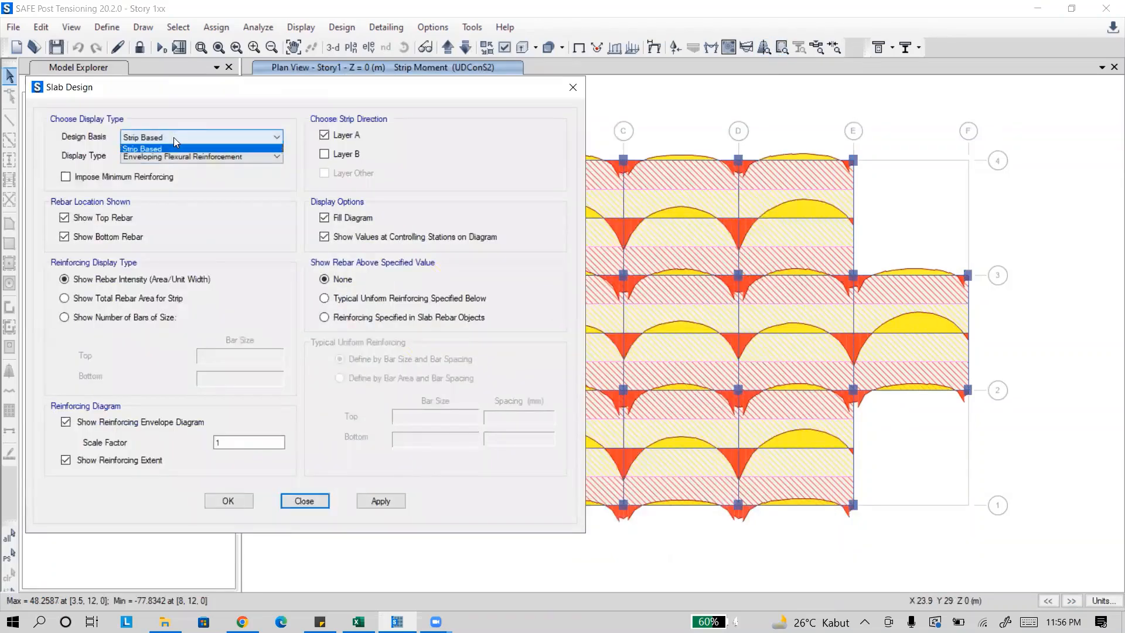
click(179, 160)
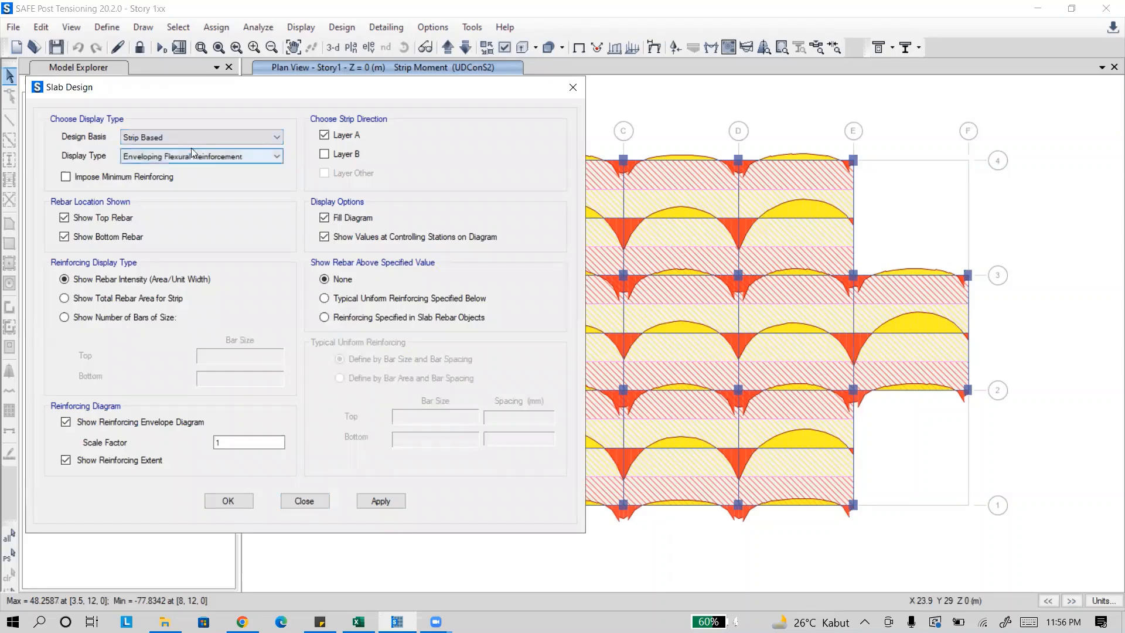
click(181, 156)
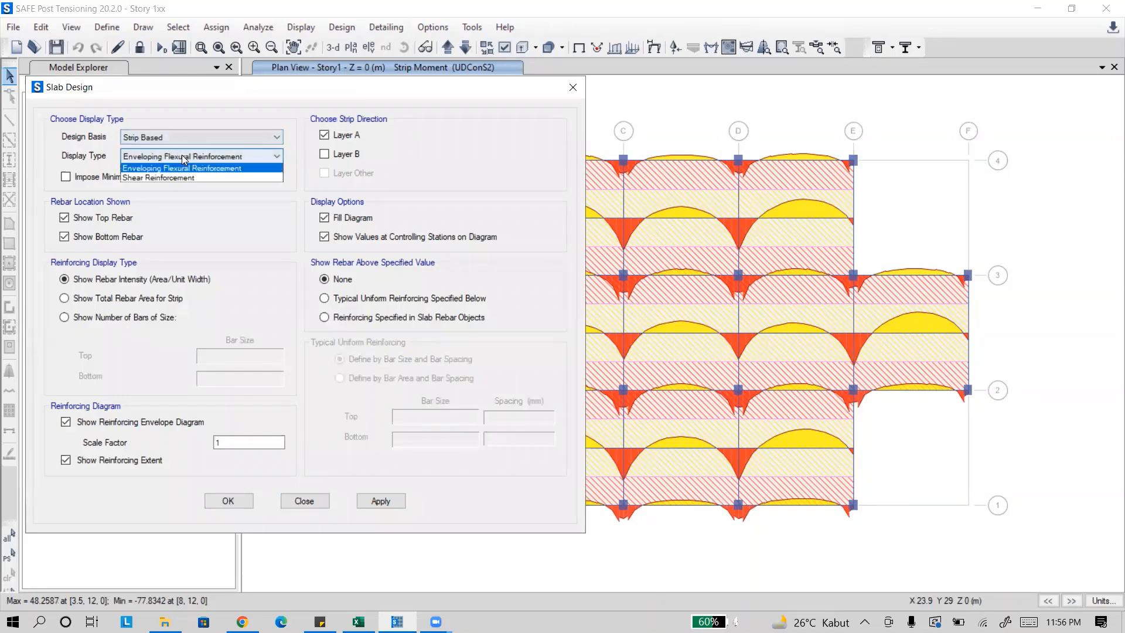
click(187, 168)
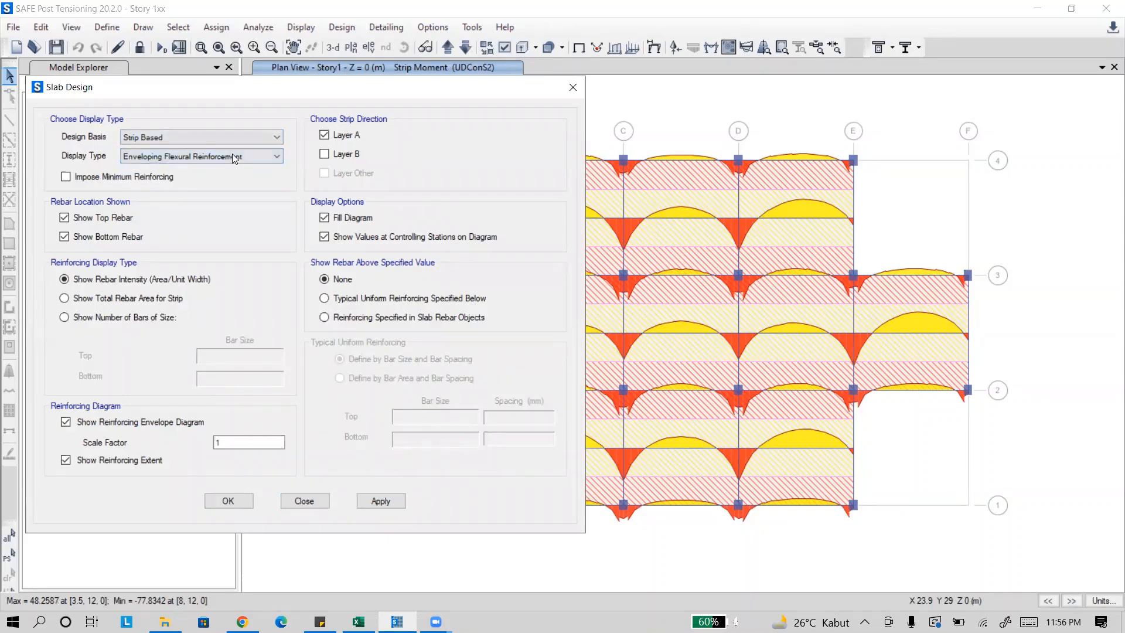
click(94, 181)
Handwrite the minimum reinforcement expression in terms of Ag beside the minimum reinforcing option, and clear the annotation.
click(509, 24)
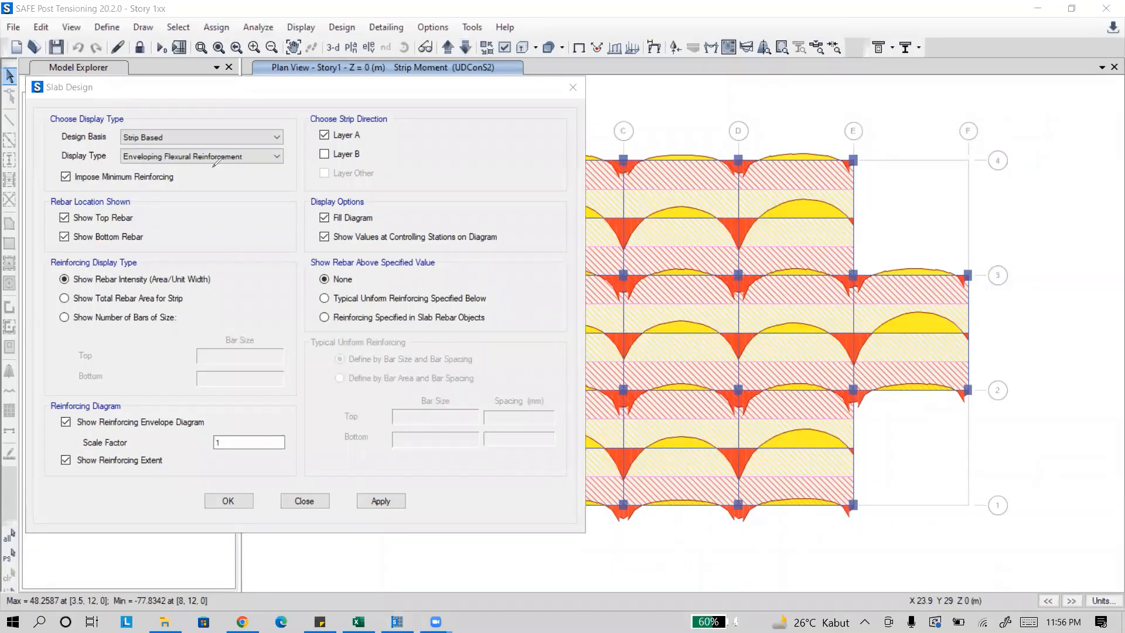
mouse_move(223, 170)
mouse_down()
mouse_move(323, 169)
mouse_move(321, 211)
mouse_up()
click(233, 176)
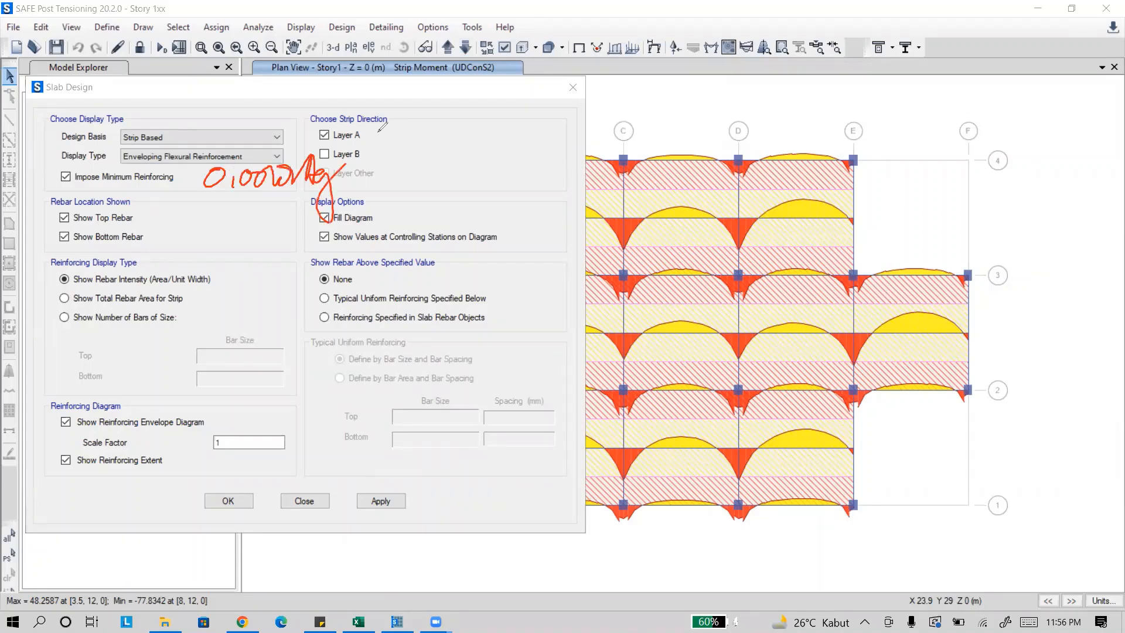
click(533, 136)
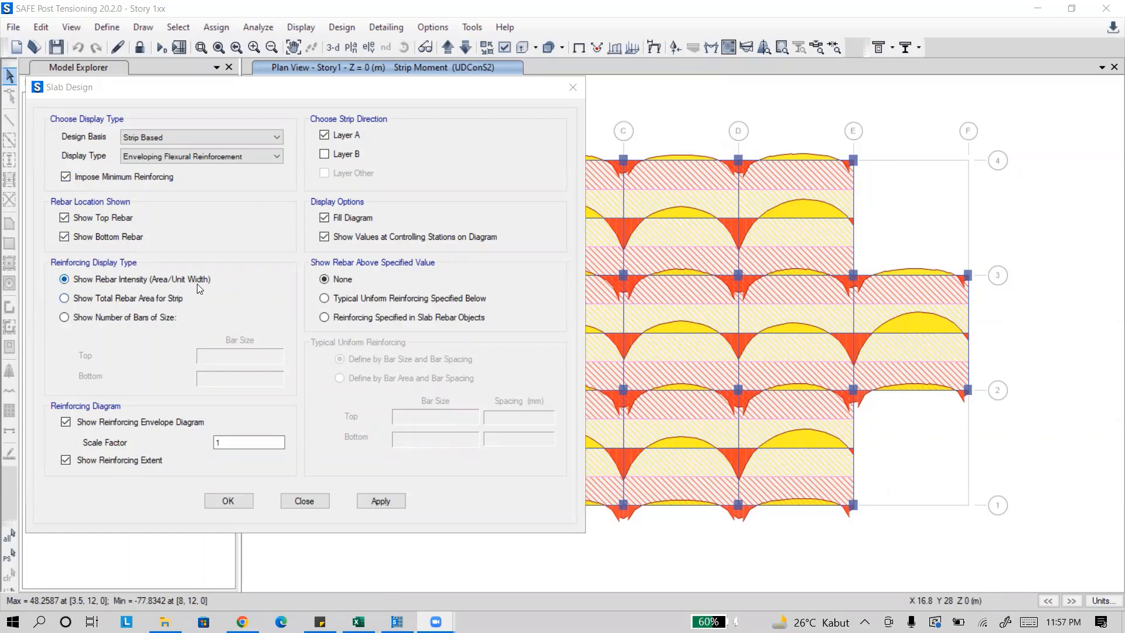
Compare the reinforcing display types and show the layer A reinforcement as rebar intensity (area/unit width).
click(157, 299)
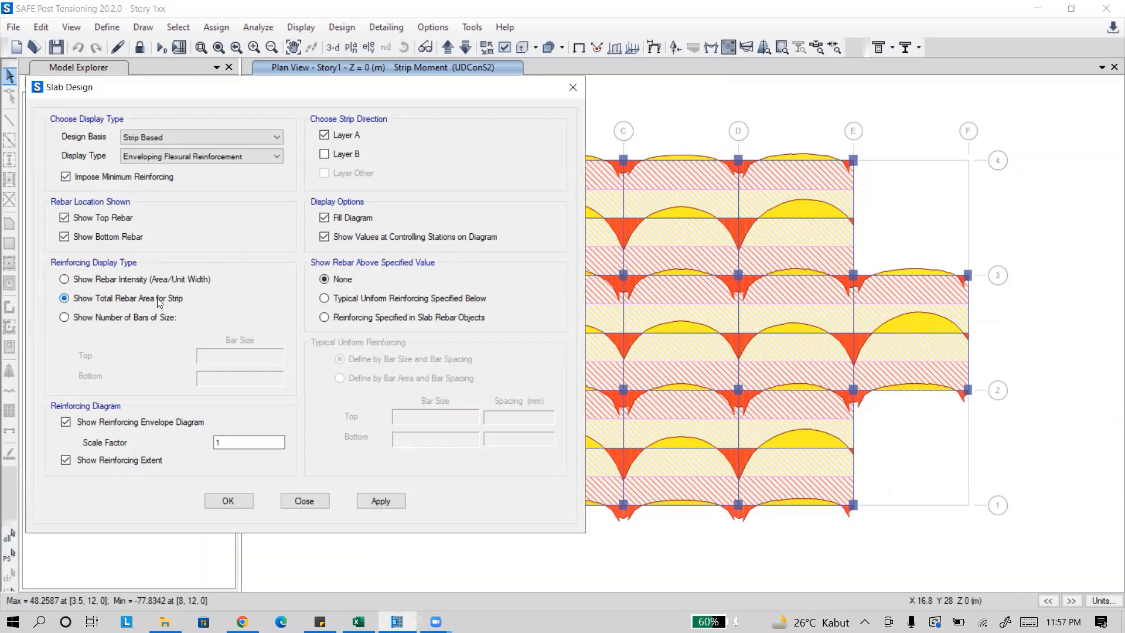
click(156, 320)
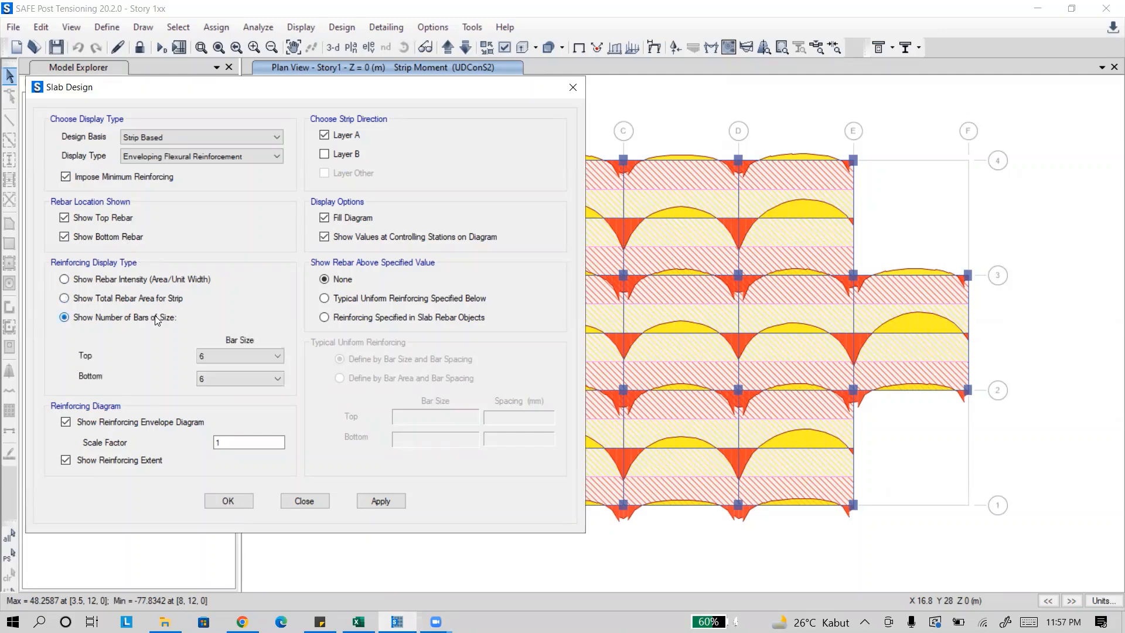
click(161, 280)
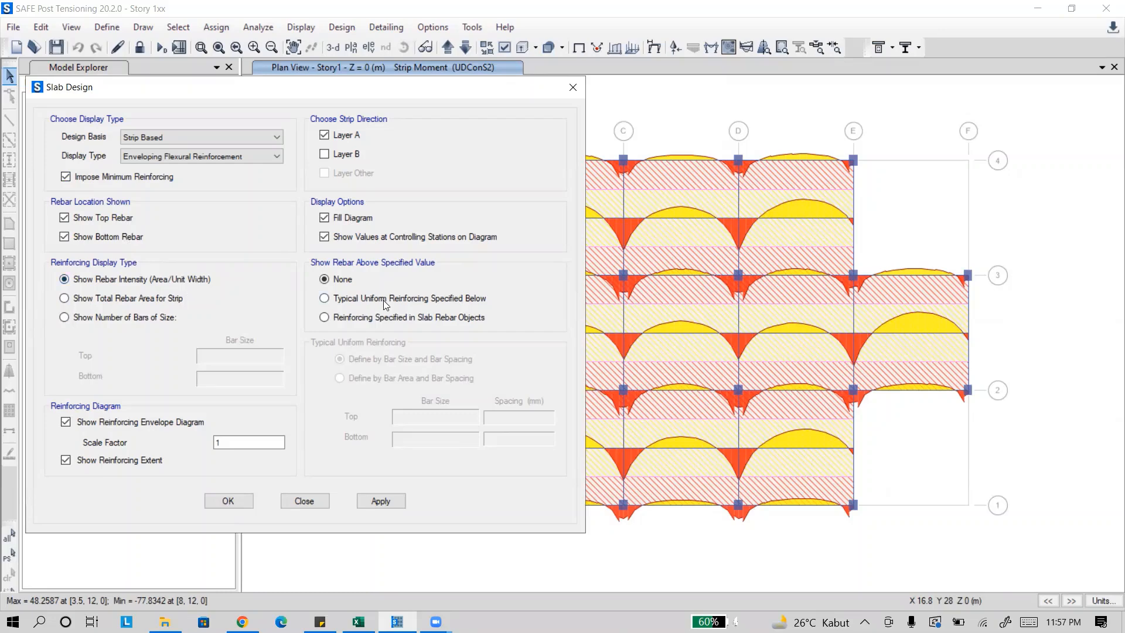
click(404, 502)
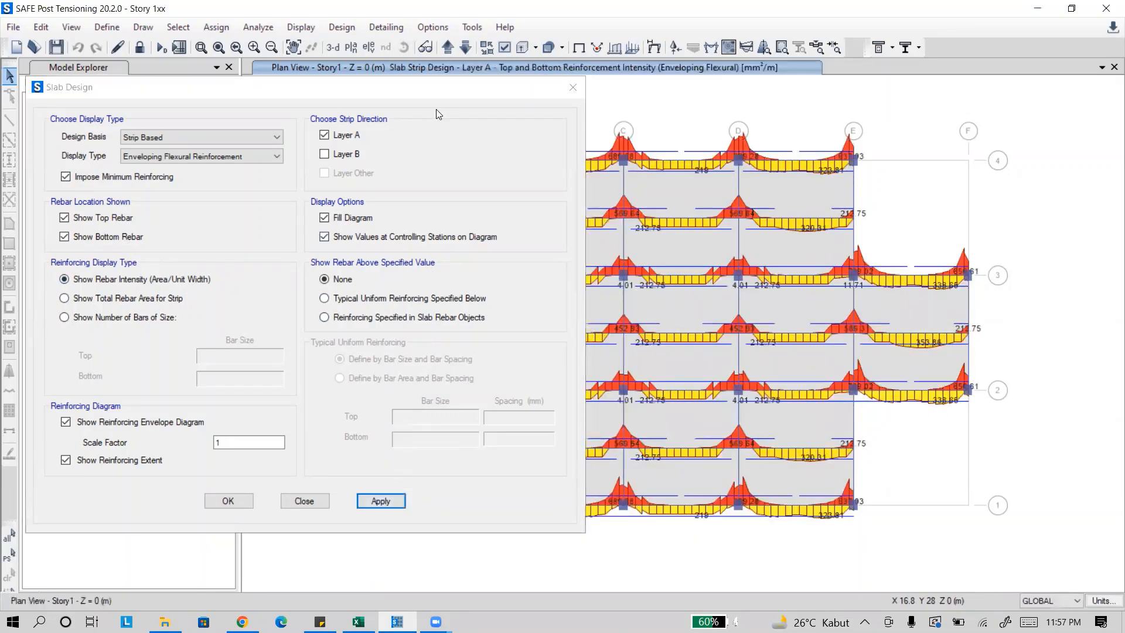
Uncover the plan and read the top and bottom rebar intensity along the grid 3 strip between grids A and B.
click(436, 95)
drag(436, 95, 199, 104)
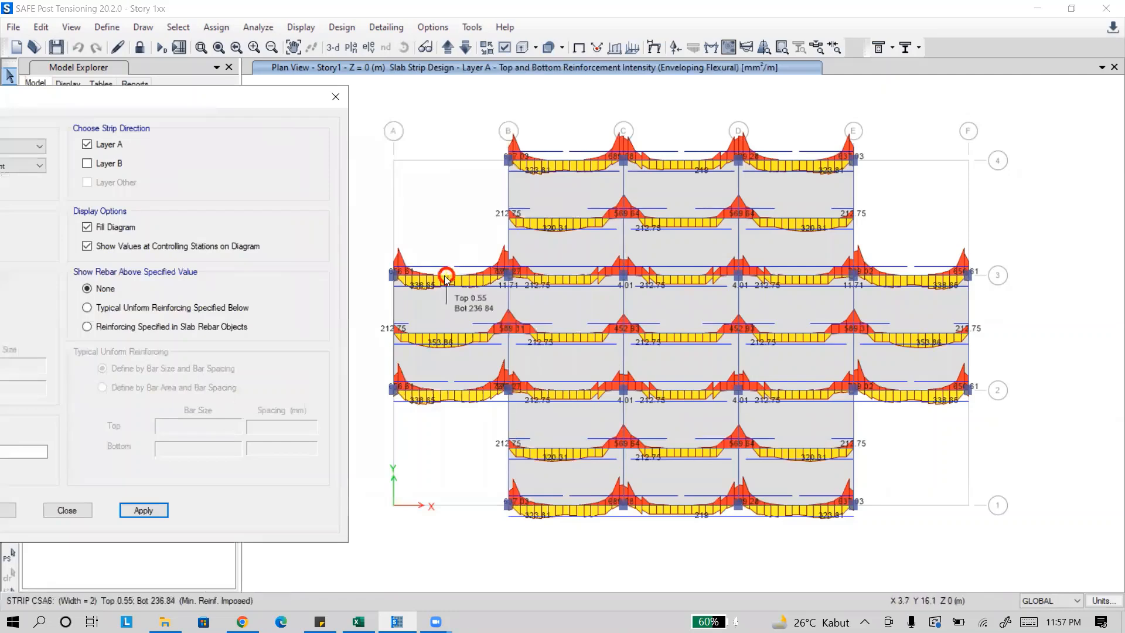
mouse_move(423, 278)
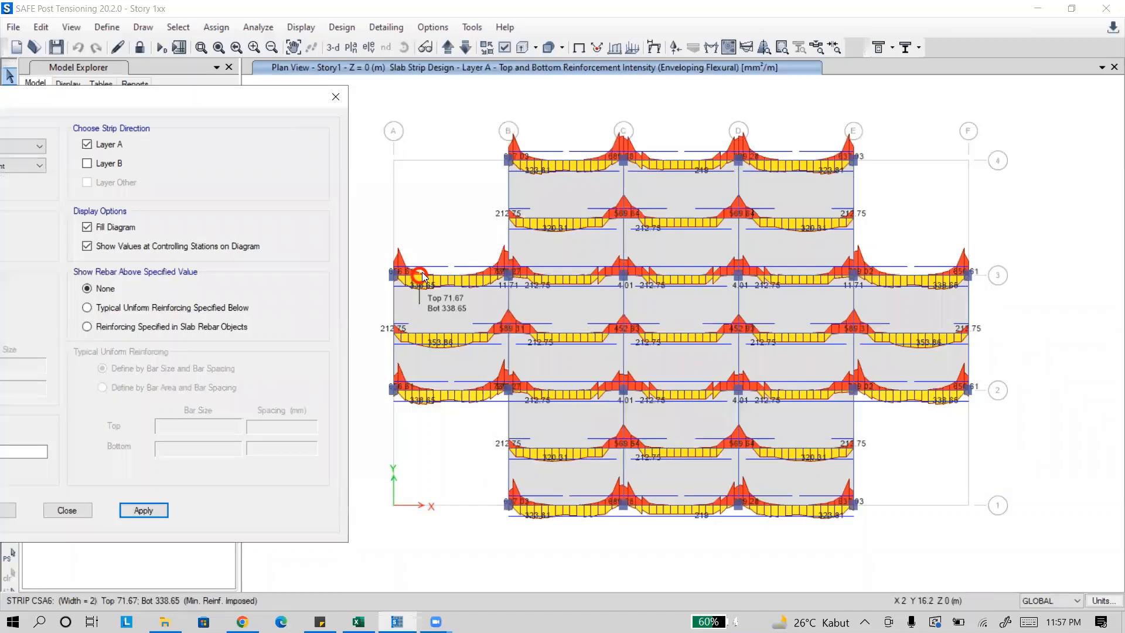
Handwrite the required bottom reinforcement of 338 mm²/m beside the plan for the grid 3 strip between grids A and B.
click(423, 278)
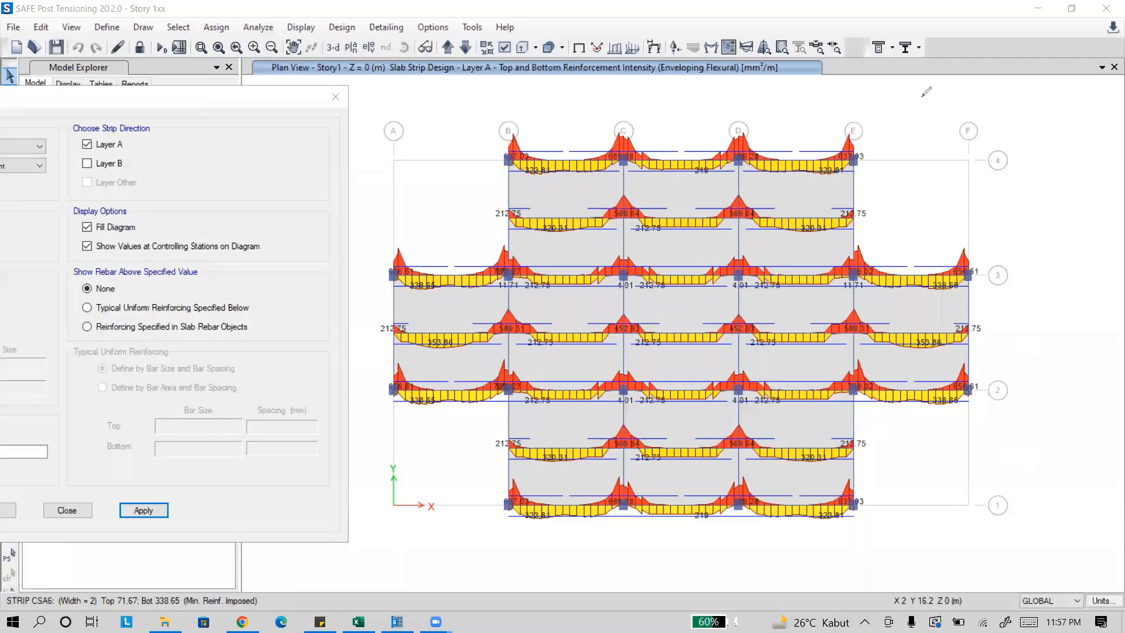
mouse_move(931, 99)
mouse_down()
mouse_move(931, 114)
mouse_move(957, 93)
mouse_move(1001, 104)
mouse_move(1043, 88)
mouse_up()
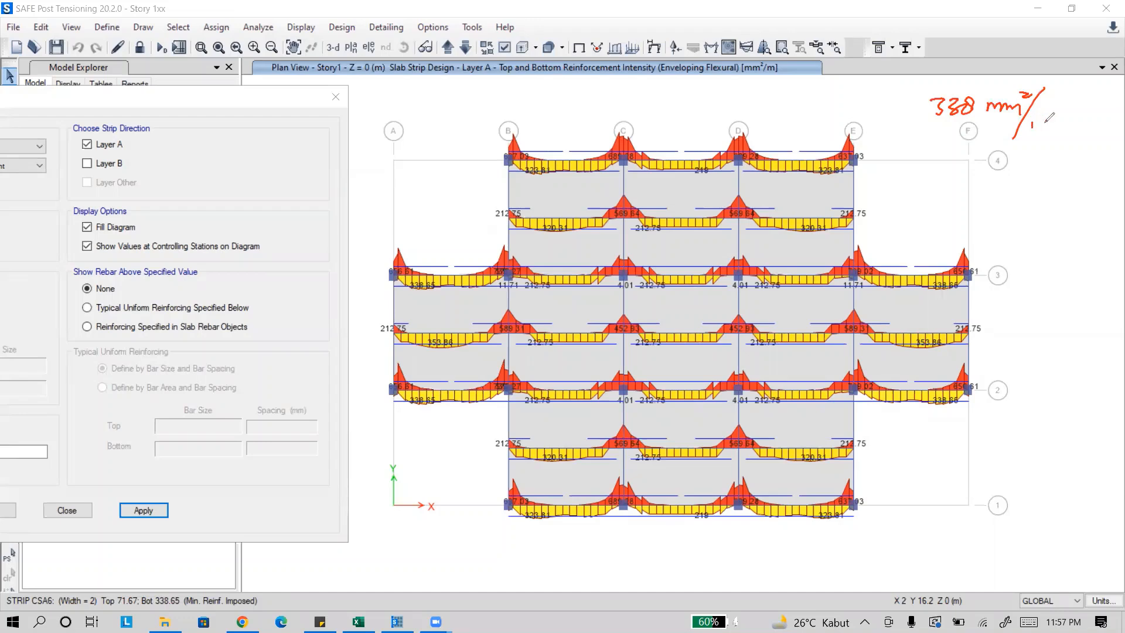
drag(1033, 124, 1054, 124)
Handwrite the bar spacing equation ¼π·10²·1000/s beneath the required intensity and link it to that value with an arrow.
drag(900, 175, 901, 191)
mouse_move(889, 194)
mouse_down()
mouse_move(915, 190)
mouse_move(898, 208)
mouse_move(911, 206)
mouse_up()
mouse_move(908, 199)
mouse_down()
mouse_move(909, 218)
mouse_move(938, 183)
mouse_move(923, 201)
mouse_move(982, 198)
mouse_move(1000, 168)
mouse_move(1018, 172)
mouse_move(1036, 157)
mouse_up()
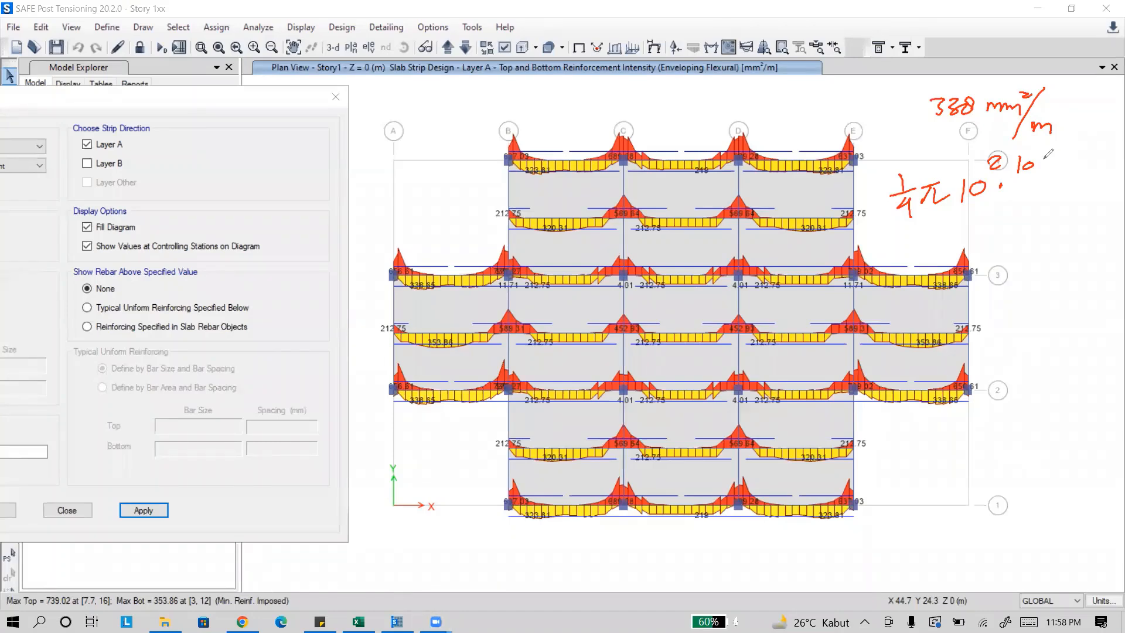
mouse_move(1042, 161)
mouse_down()
mouse_move(1037, 169)
mouse_move(1069, 172)
mouse_move(1038, 201)
mouse_up()
drag(1074, 181, 1083, 179)
mouse_move(1075, 187)
mouse_down()
mouse_move(1085, 185)
mouse_move(1065, 132)
mouse_move(1083, 137)
mouse_up()
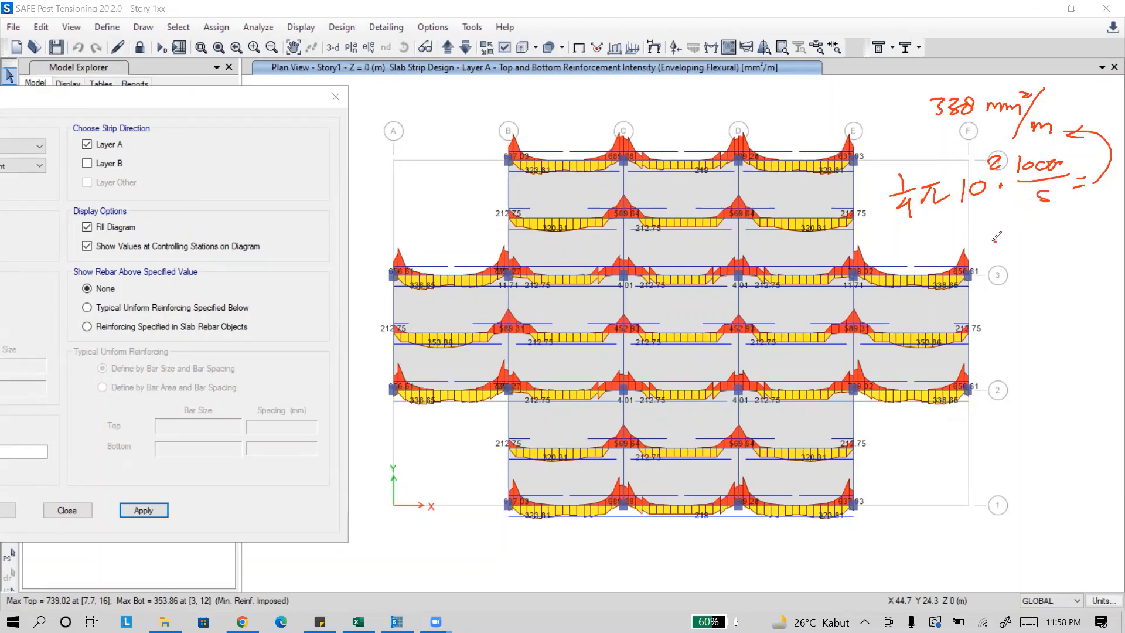
Note the spacing solution s = 232 mm and the chosen reinforcement S10-200 below the equation.
mouse_move(1002, 233)
mouse_down()
mouse_move(988, 254)
mouse_move(1109, 242)
mouse_up()
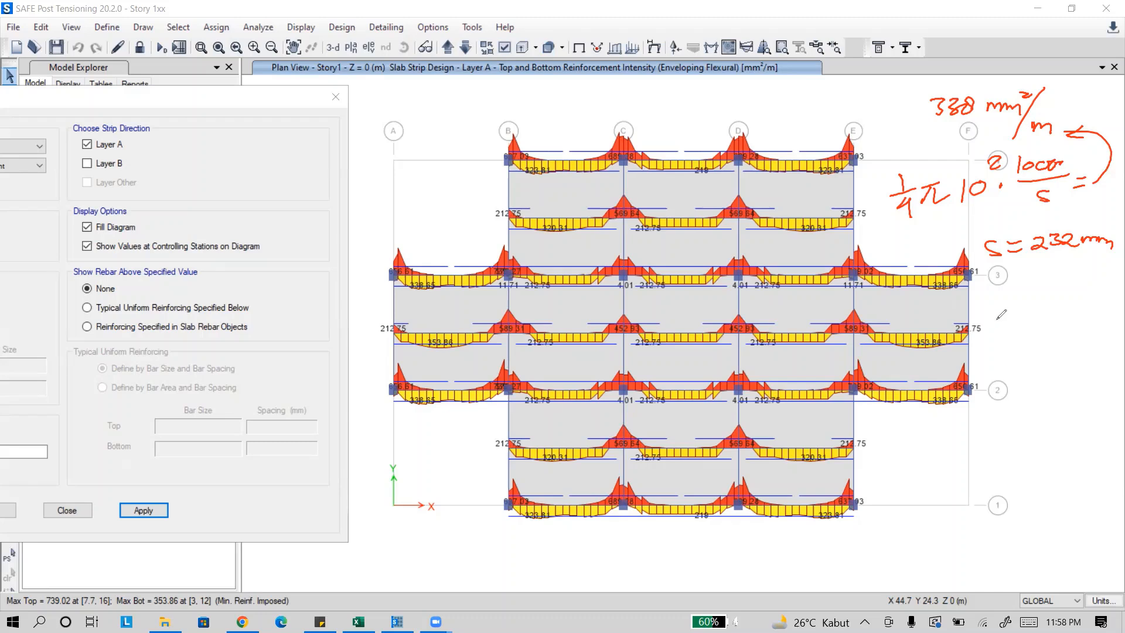
drag(1004, 314, 990, 330)
mouse_move(1011, 312)
mouse_down()
mouse_move(1012, 329)
mouse_move(1029, 319)
mouse_up()
mouse_move(1033, 323)
mouse_down()
mouse_move(1061, 329)
mouse_move(1076, 318)
mouse_up()
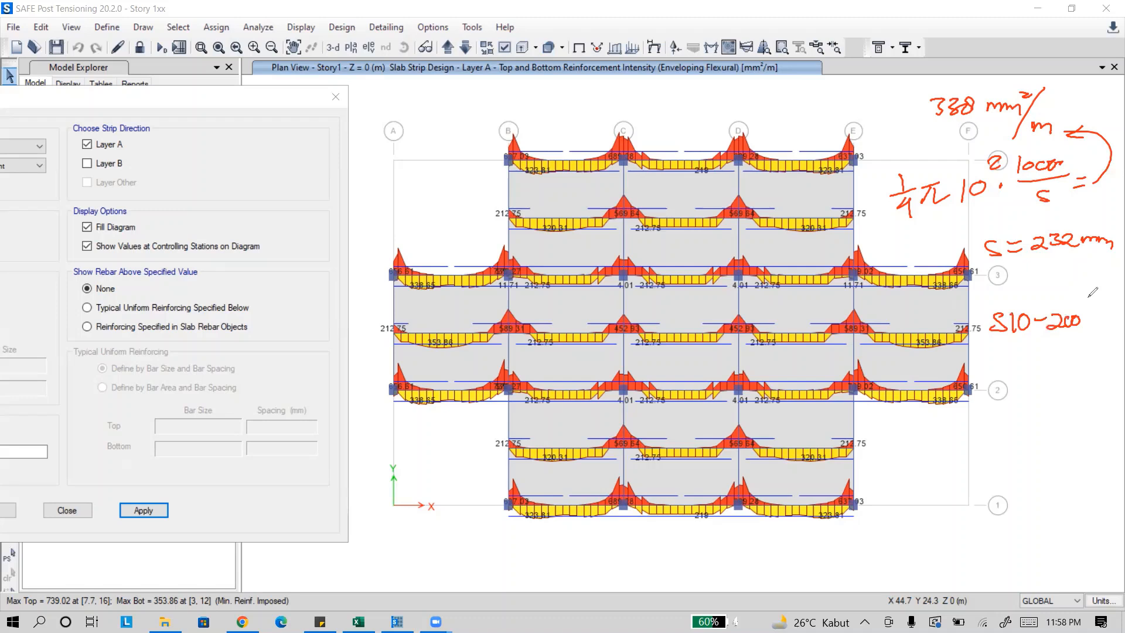
Outline the grid 3 strip from grid A to C, hatch its end at grid A, and clear all annotations.
mouse_move(387, 298)
mouse_down()
mouse_move(388, 256)
mouse_move(615, 262)
mouse_up()
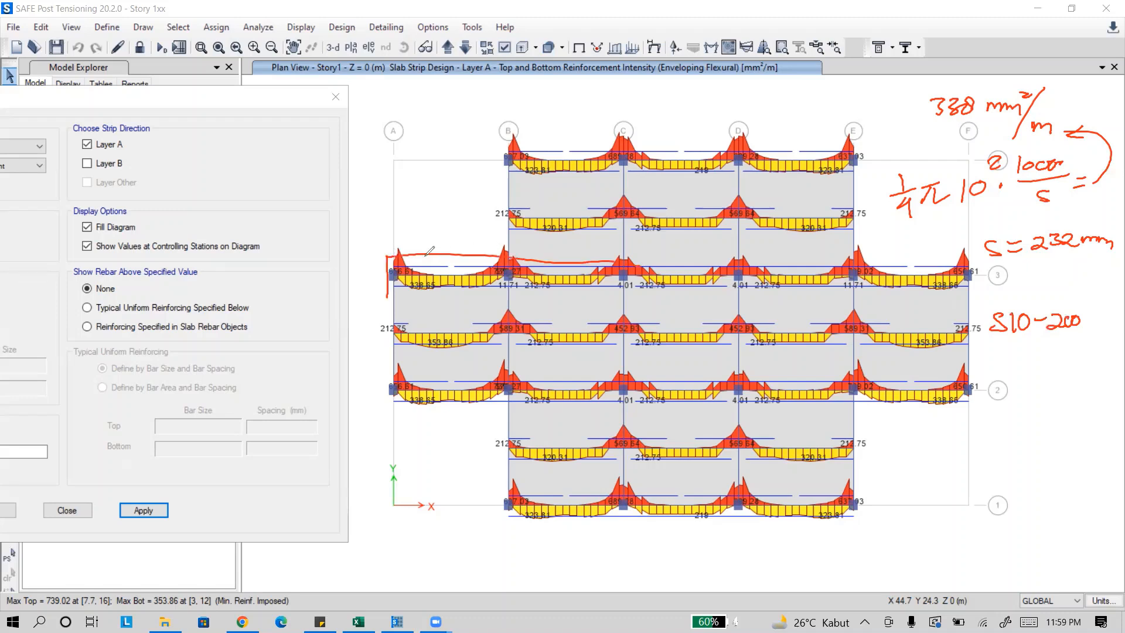
mouse_move(425, 256)
mouse_down()
mouse_move(431, 295)
mouse_move(392, 296)
mouse_move(399, 276)
mouse_move(430, 285)
mouse_up()
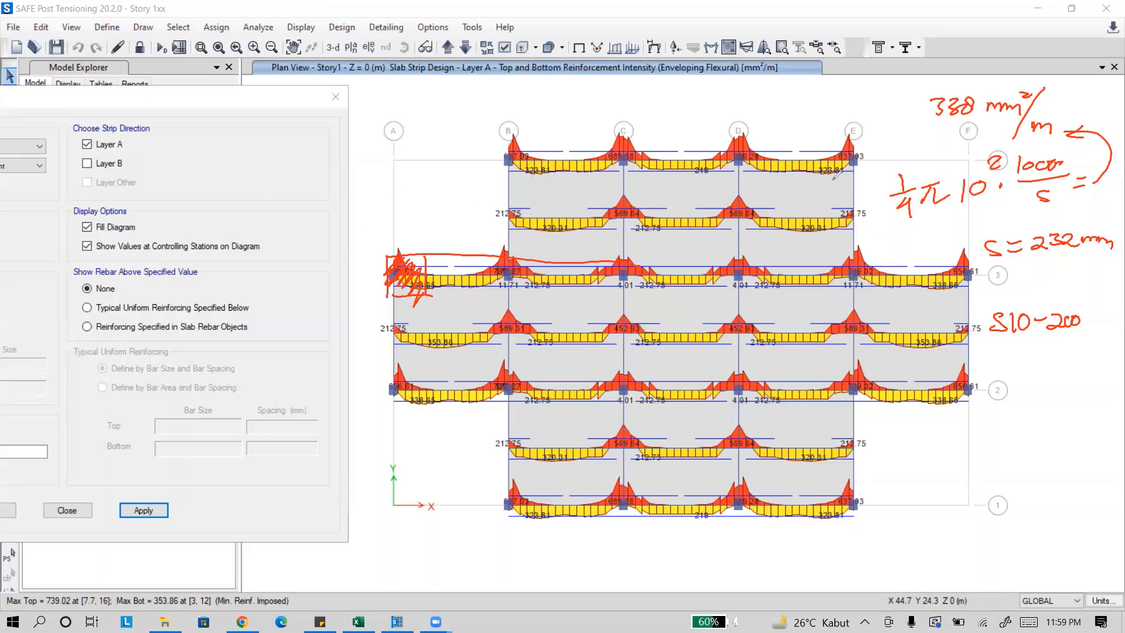
click(689, 31)
Show rebar above a typical uniform reinforcing defined by bar size and spacing, with bar size 10 for top and bottom.
drag(154, 104, 167, 94)
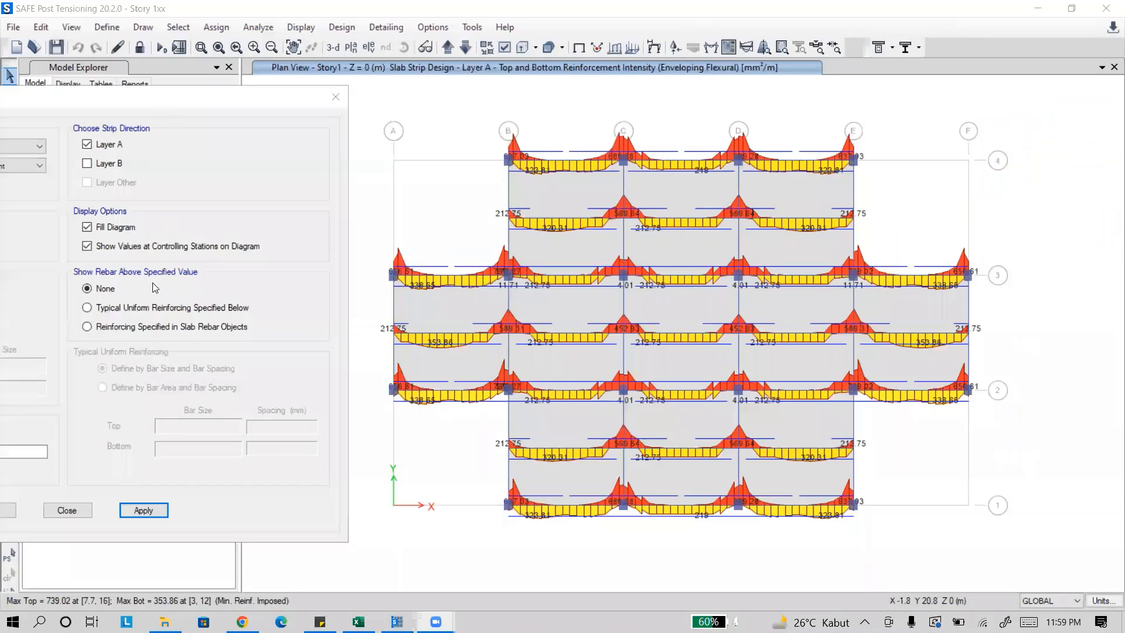
click(108, 297)
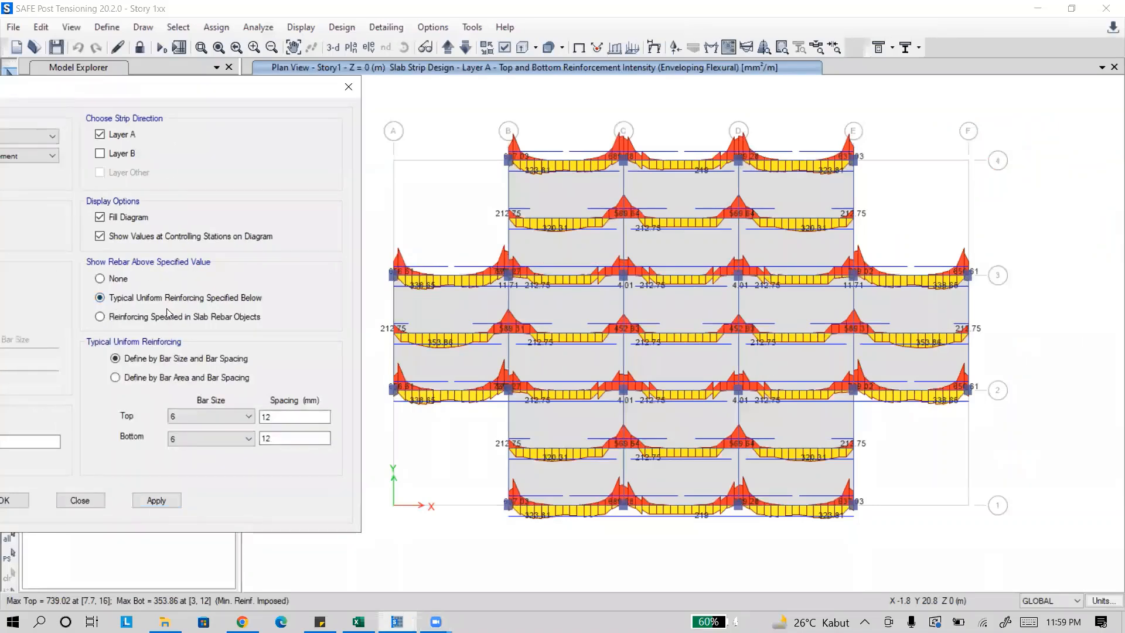
click(248, 418)
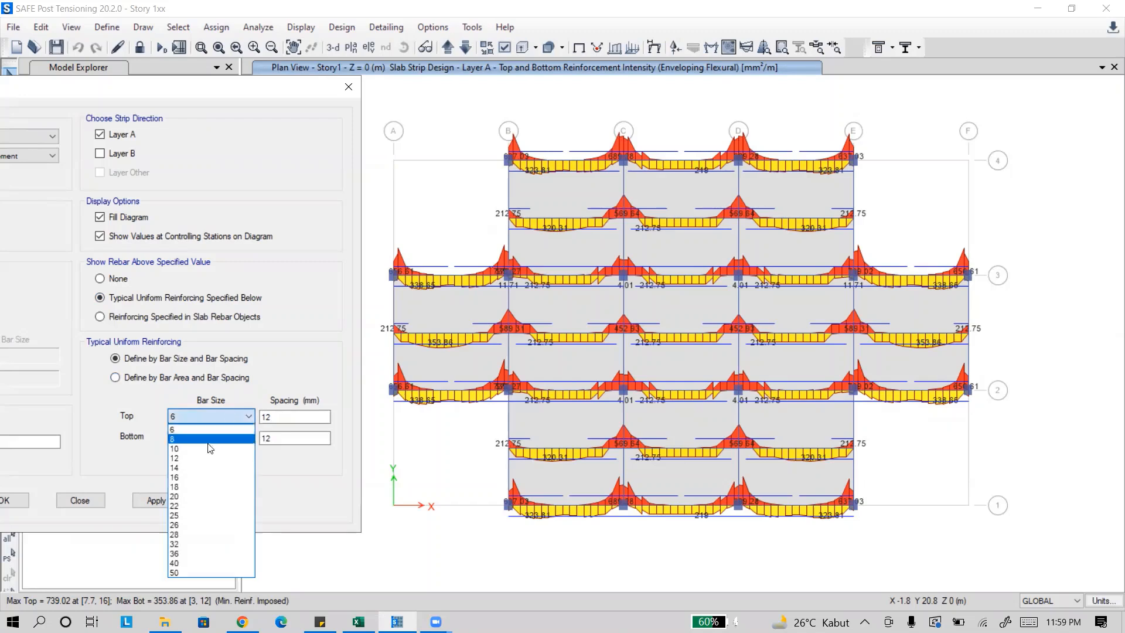
click(210, 448)
click(224, 439)
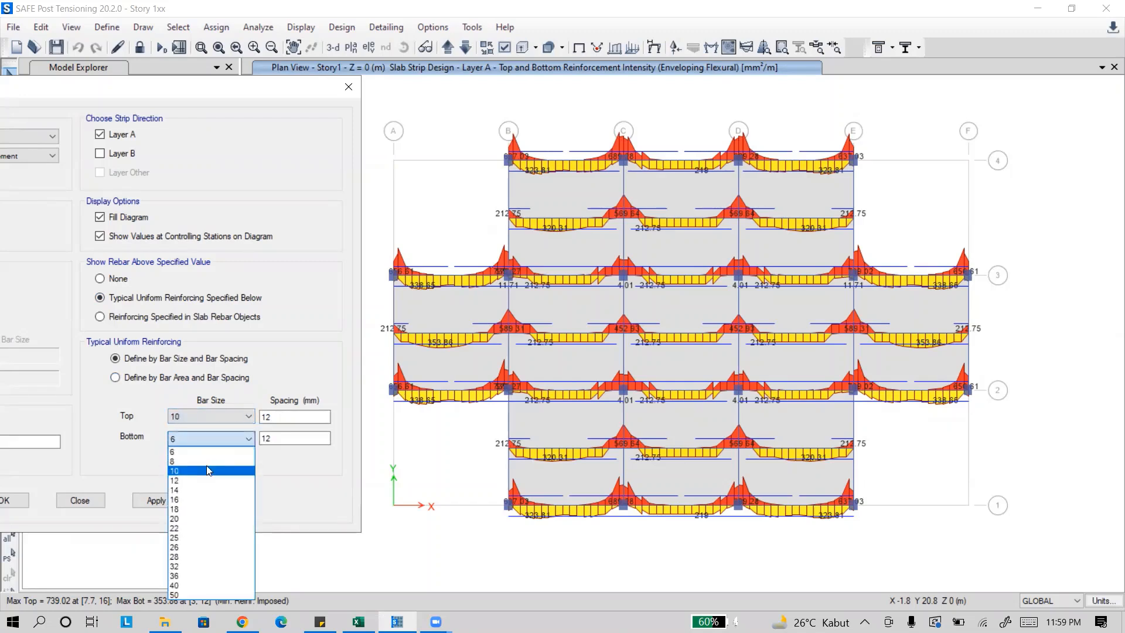
click(207, 469)
Set the top and bottom typical bar spacing to 200 mm and apply the display settings.
key(shift+Tab)
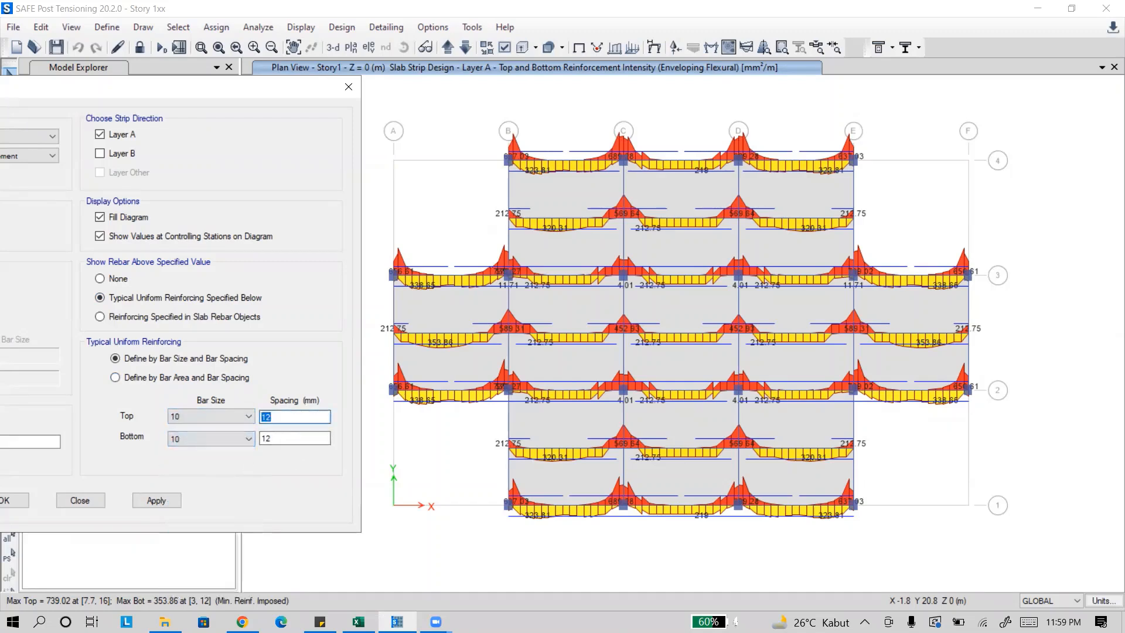
text(200)
key(Tab)
key(Tab)
text(200)
click(157, 501)
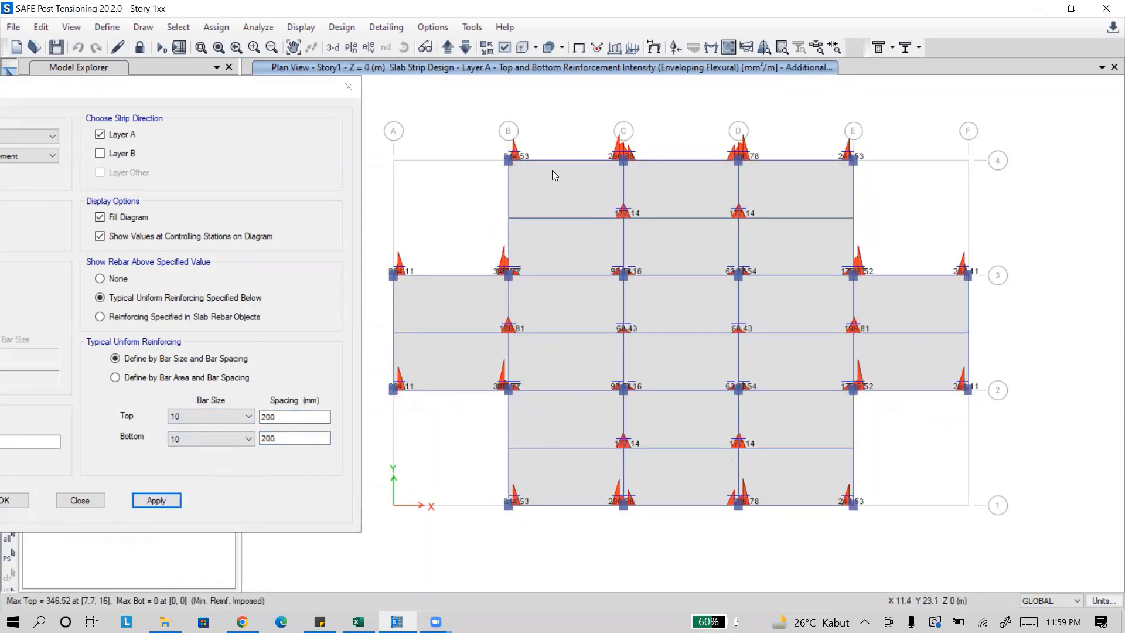
Read the additional top and bottom reinforcement at the layer A strip supports and close the slab design display settings.
mouse_move(515, 160)
mouse_move(860, 277)
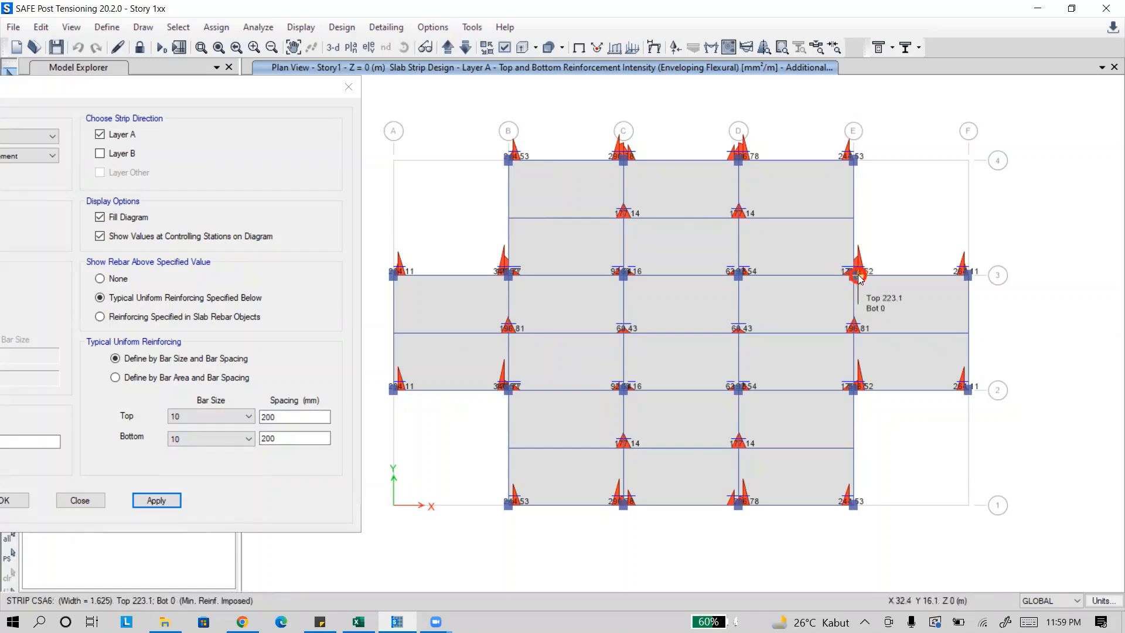
mouse_move(628, 220)
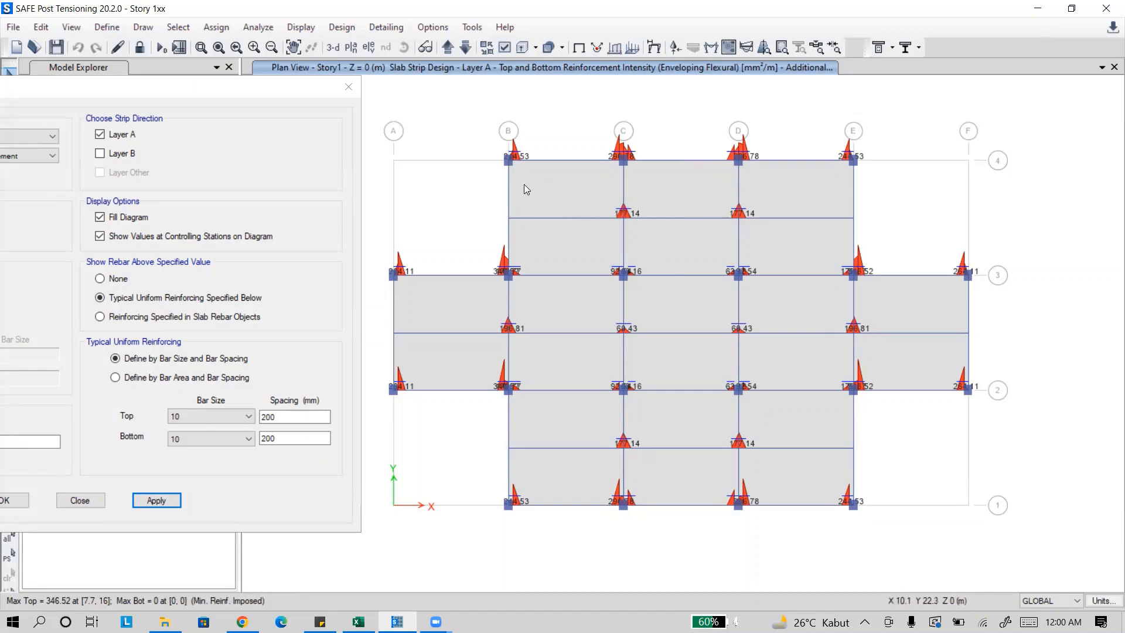
click(349, 86)
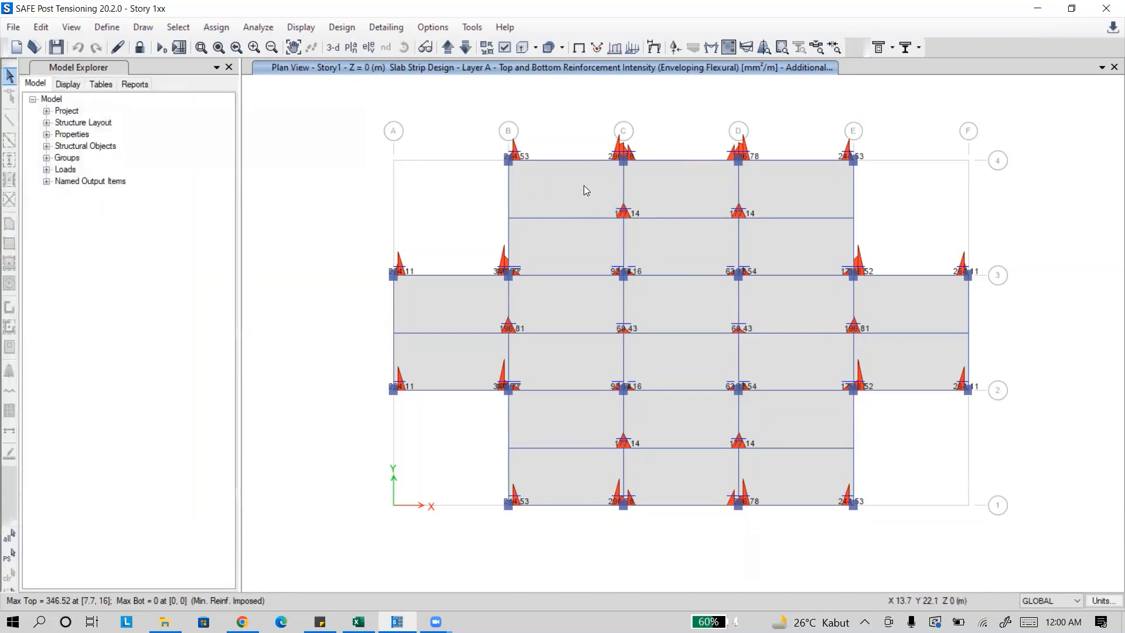